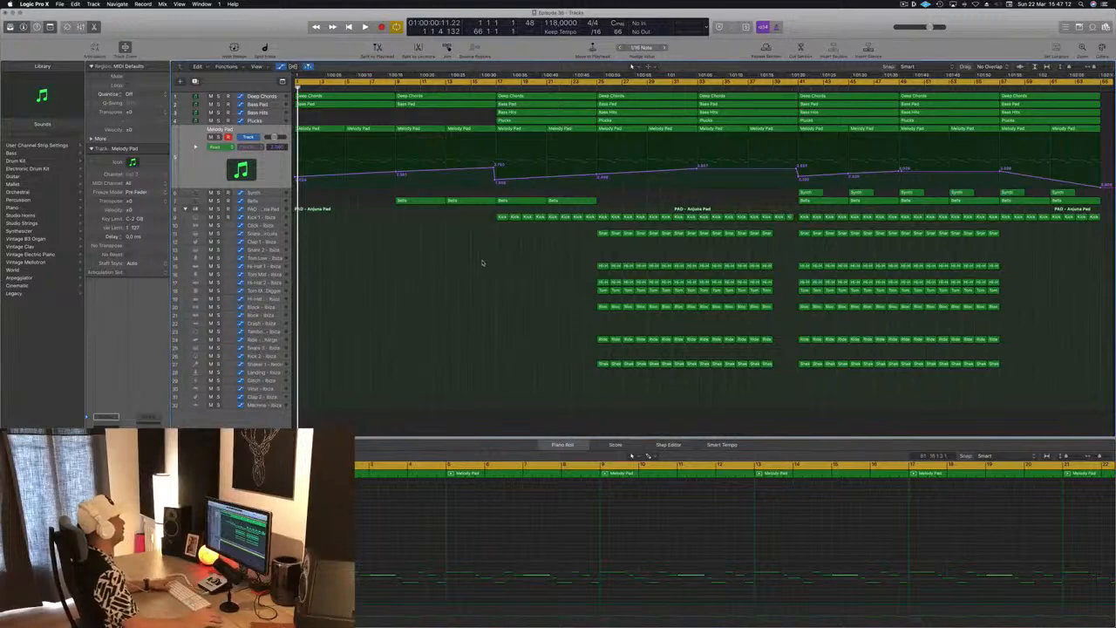
- Play the existing arrangement from the beginning, skipping ahead to about bar 25
key(space)
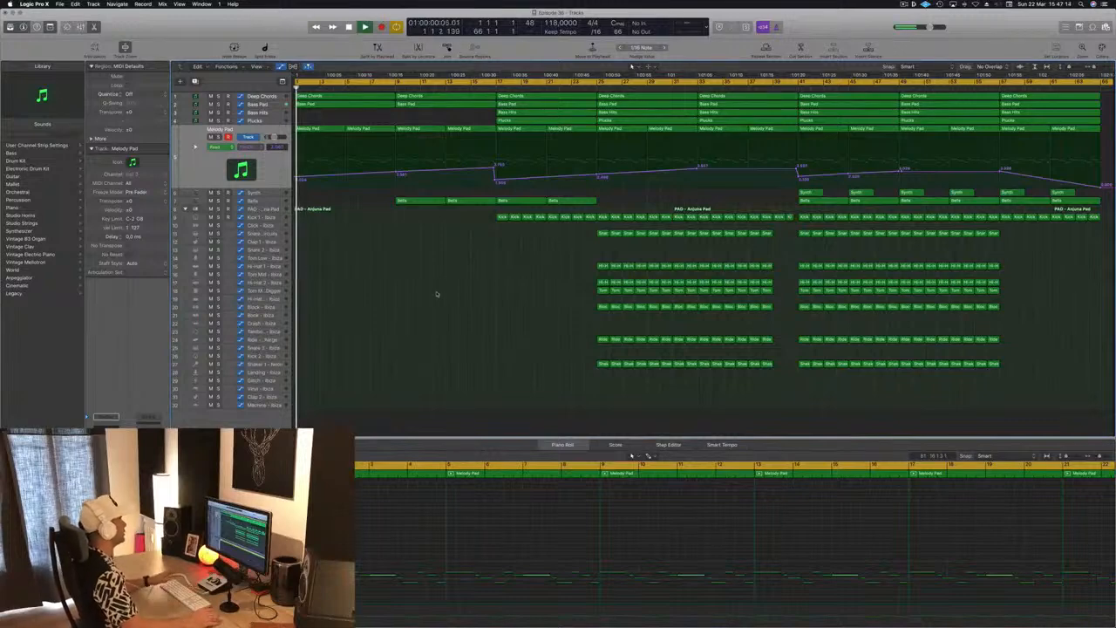
click(594, 89)
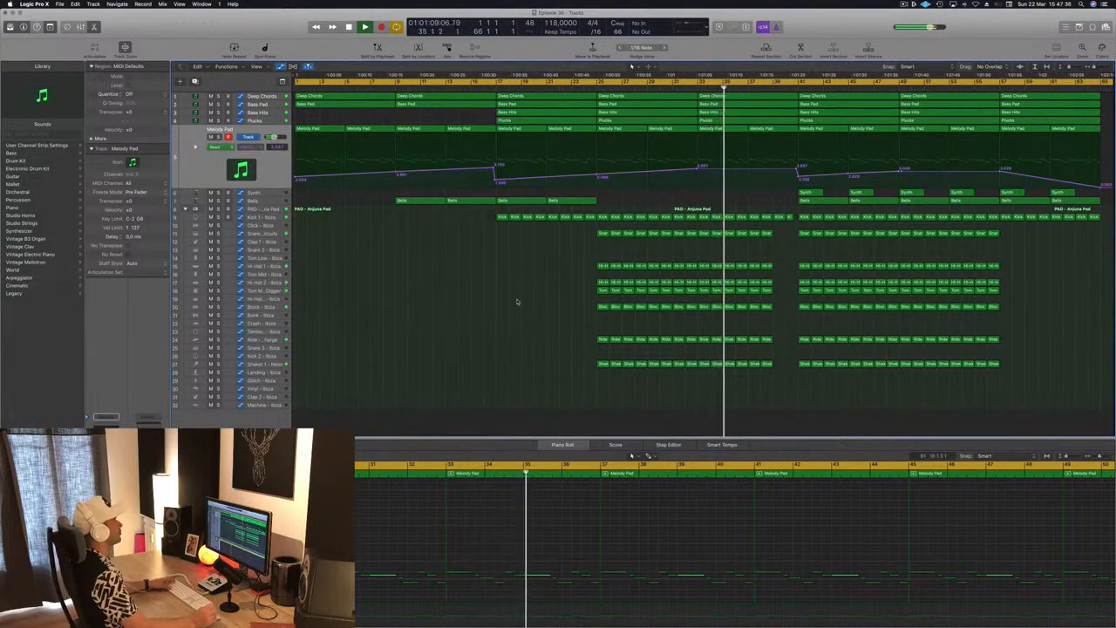
key(space)
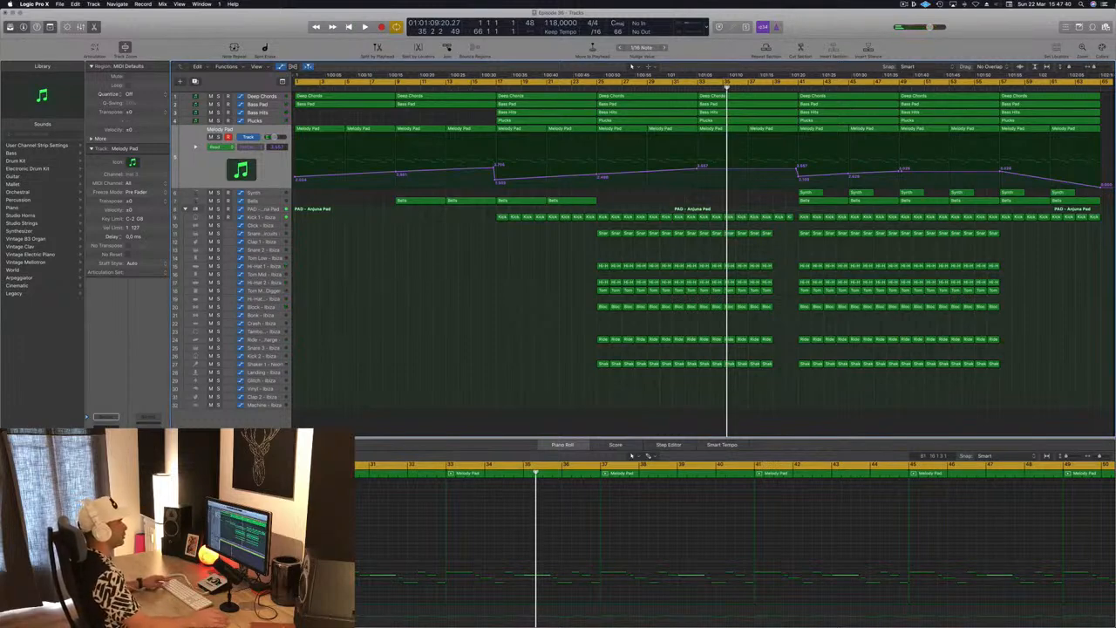
- Extend the project end past the existing arrangement, out to bar 75
scroll(698, 244, right, 2)
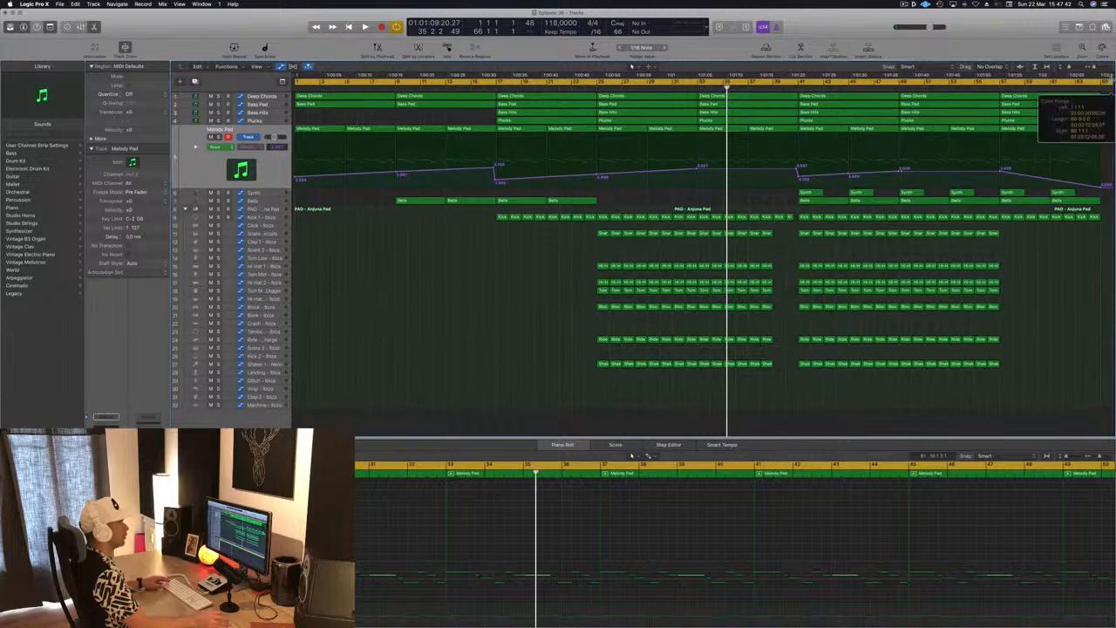
scroll(1033, 165, right, 3)
scroll(1033, 165, left, 2)
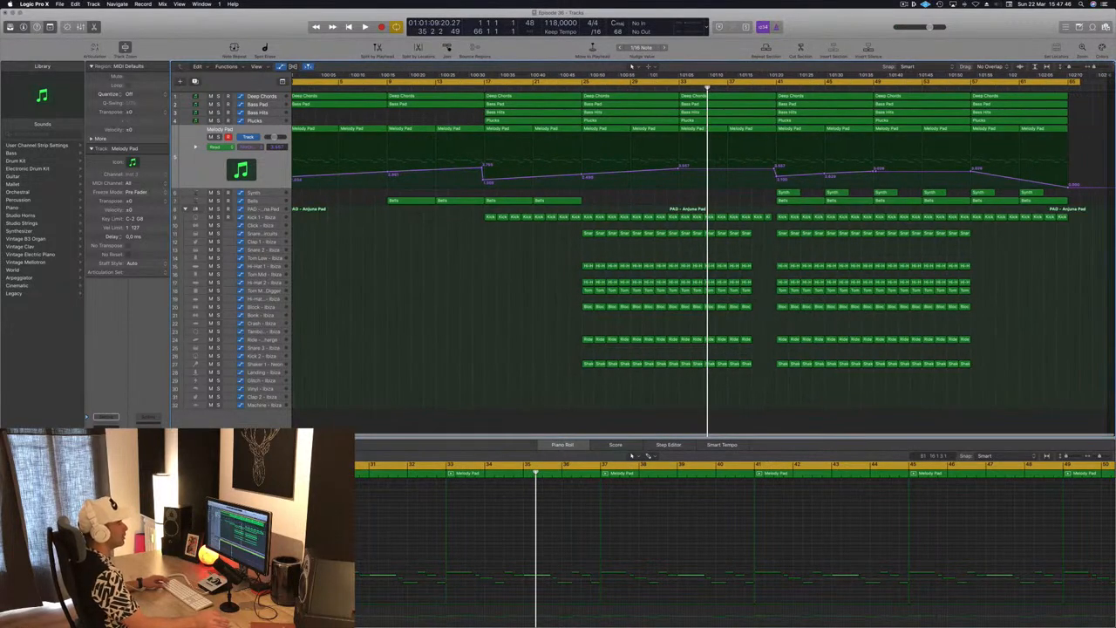
scroll(697, 244, right, 5)
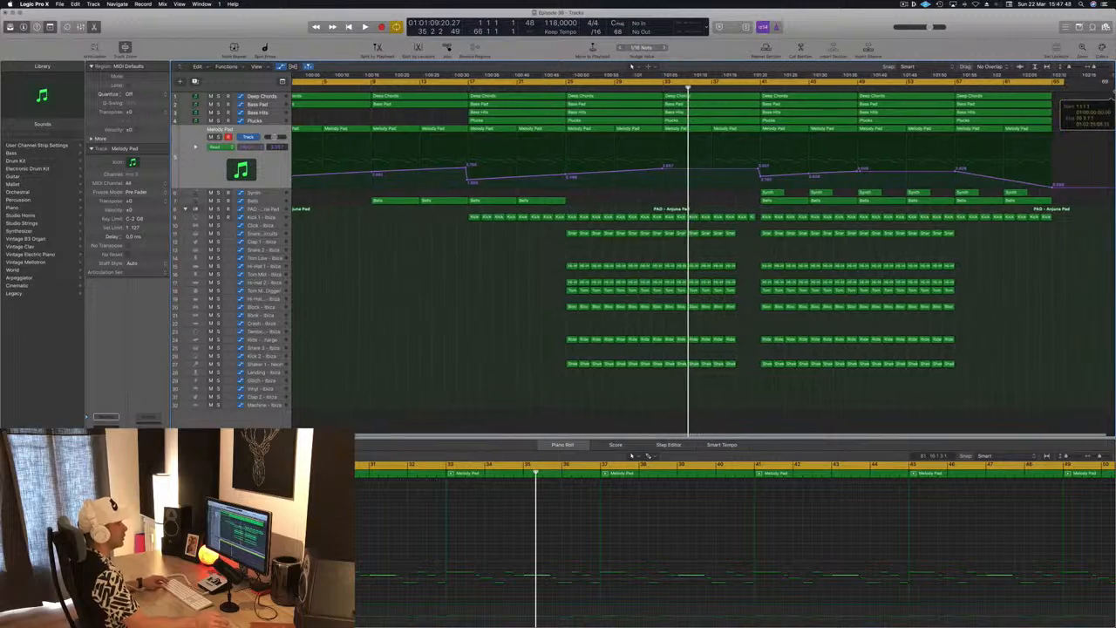
scroll(990, 243, left, 3)
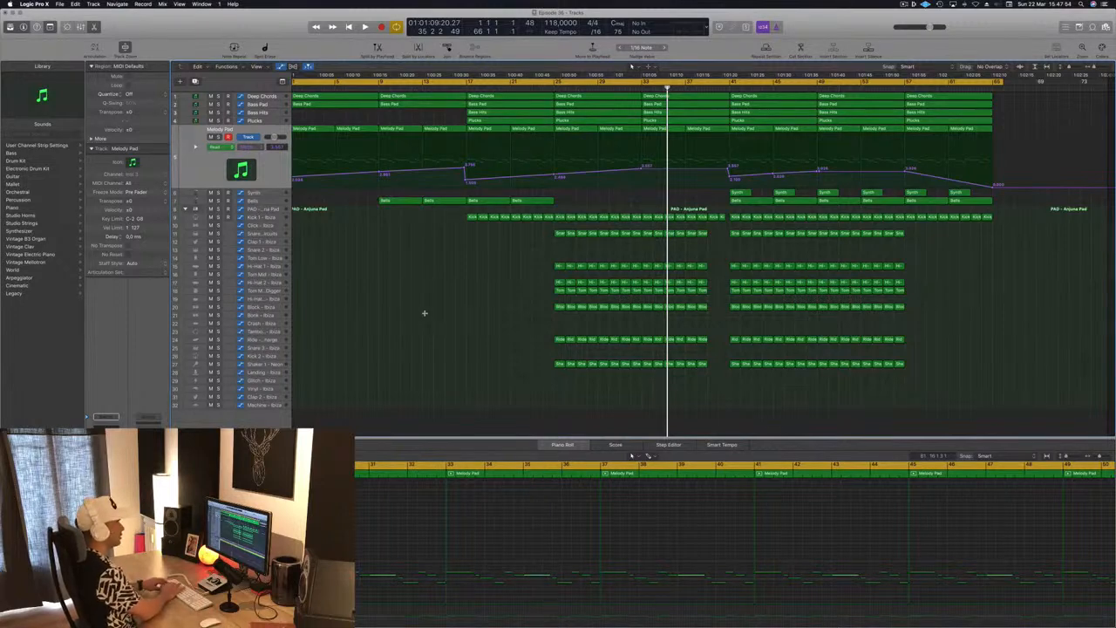
- Duplicate the entire 64-bar arrangement twice, placing the copies at bars 65 and 129
key(super+z)
key(Delete)
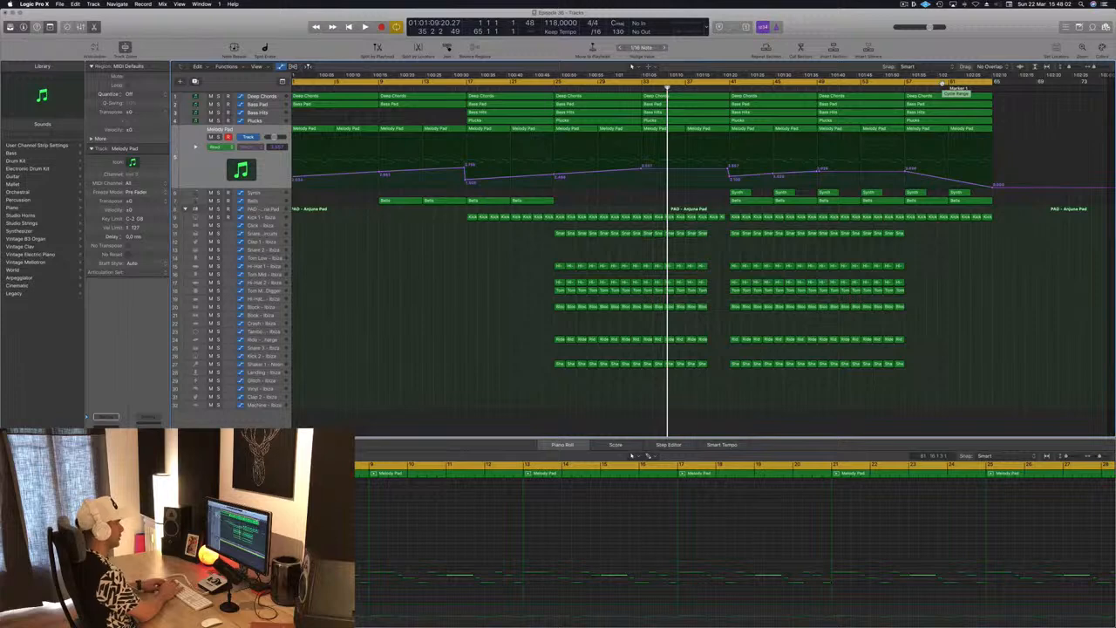
key(super+z)
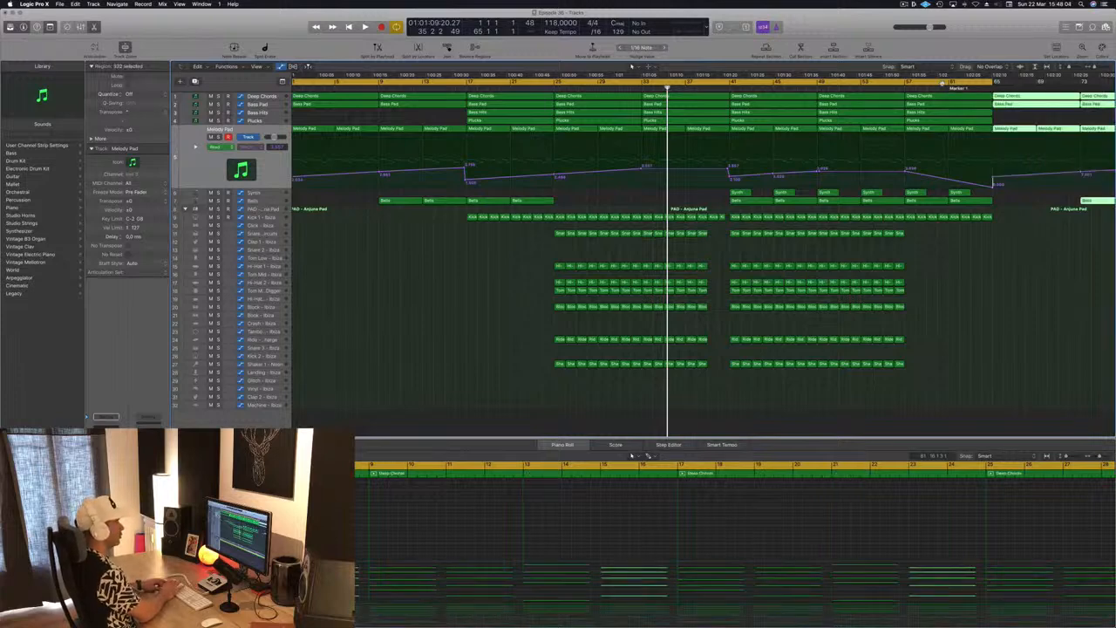
scroll(635, 283, left, 5)
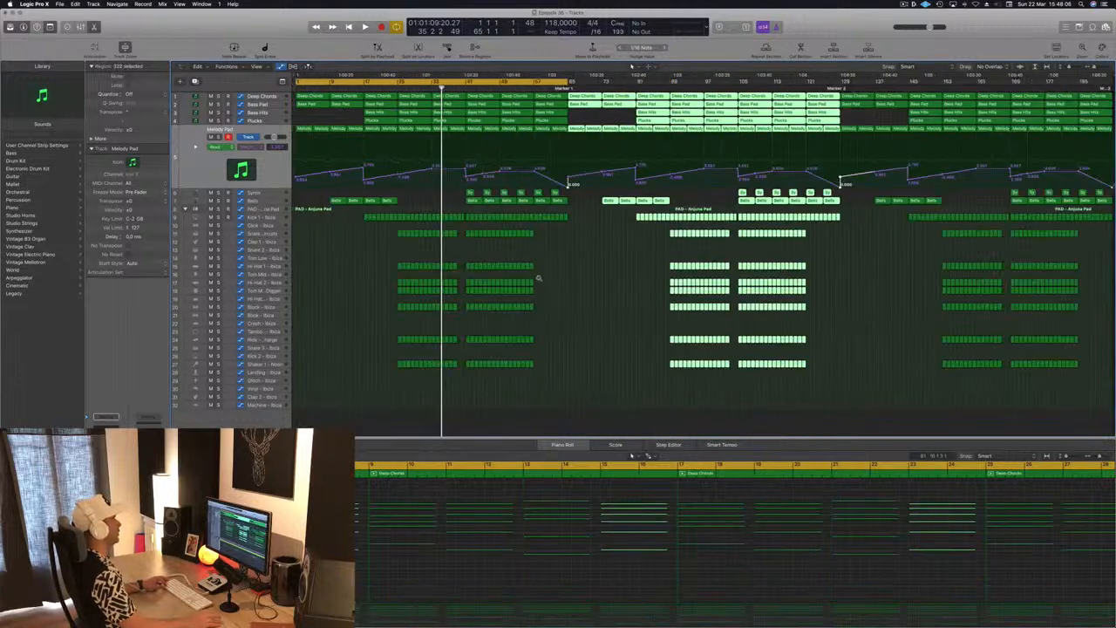
- Clear the region selection and play the opening of the arrangement
key(space)
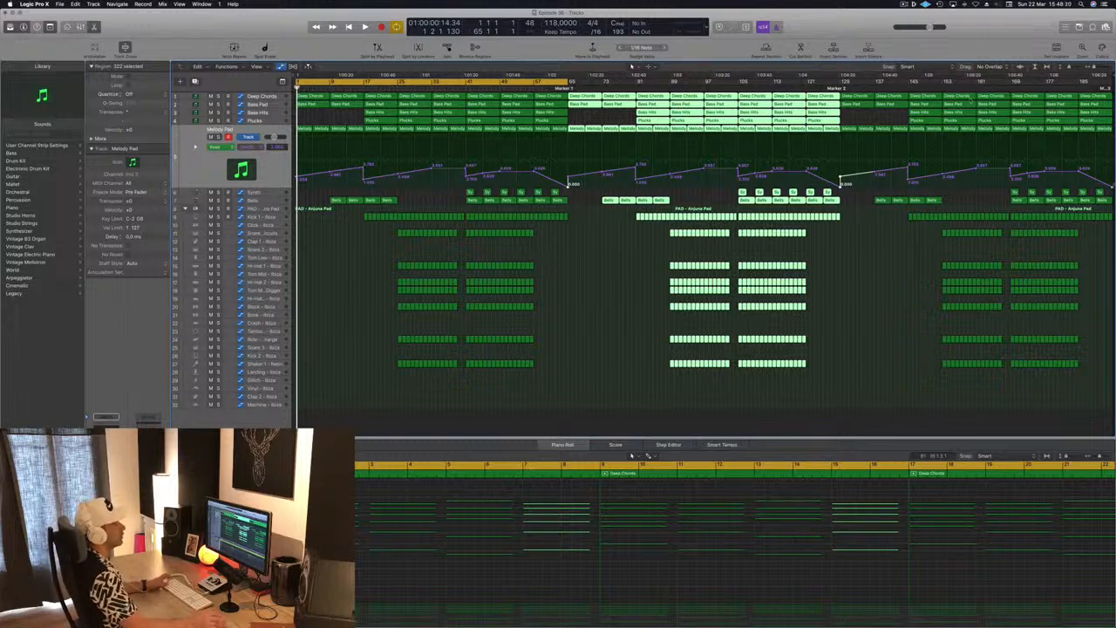
scroll(791, 304, right, 3)
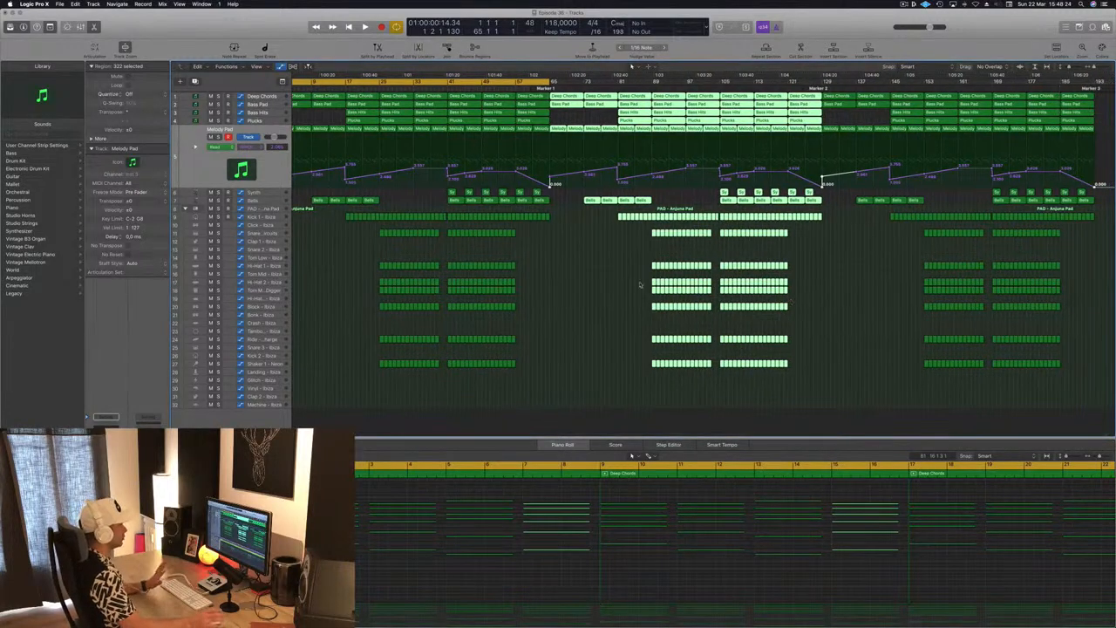
click(341, 279)
scroll(345, 273, left, 3)
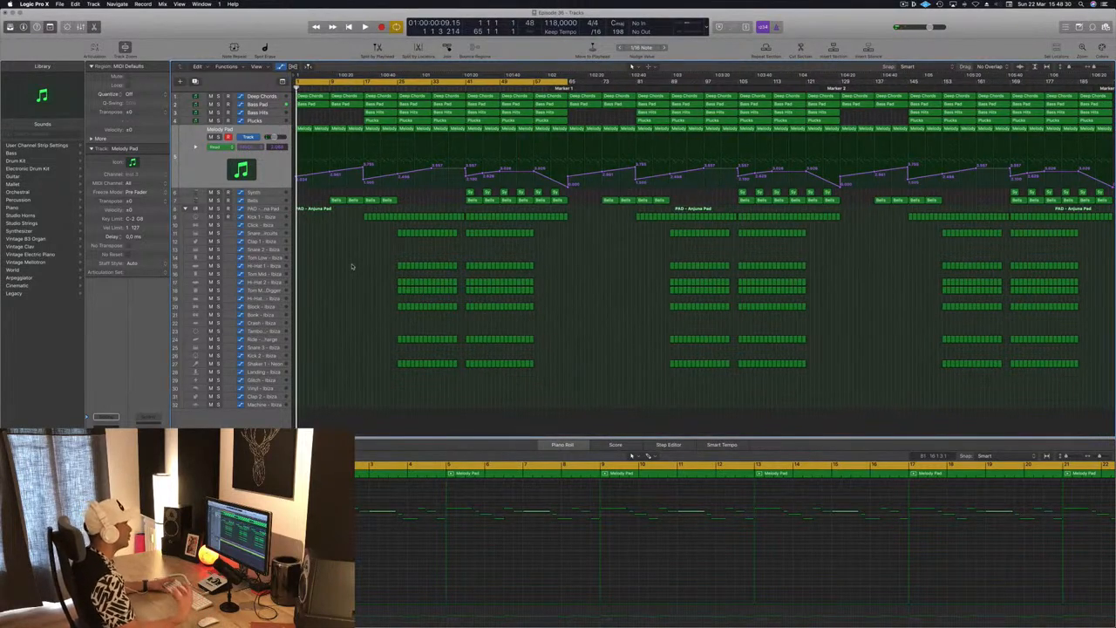
key(space)
key(space)
- Hide the piano roll and the mixer so the tracks area fills the window, showing the first arrangement section
key(super+Right)
key(super+Right)
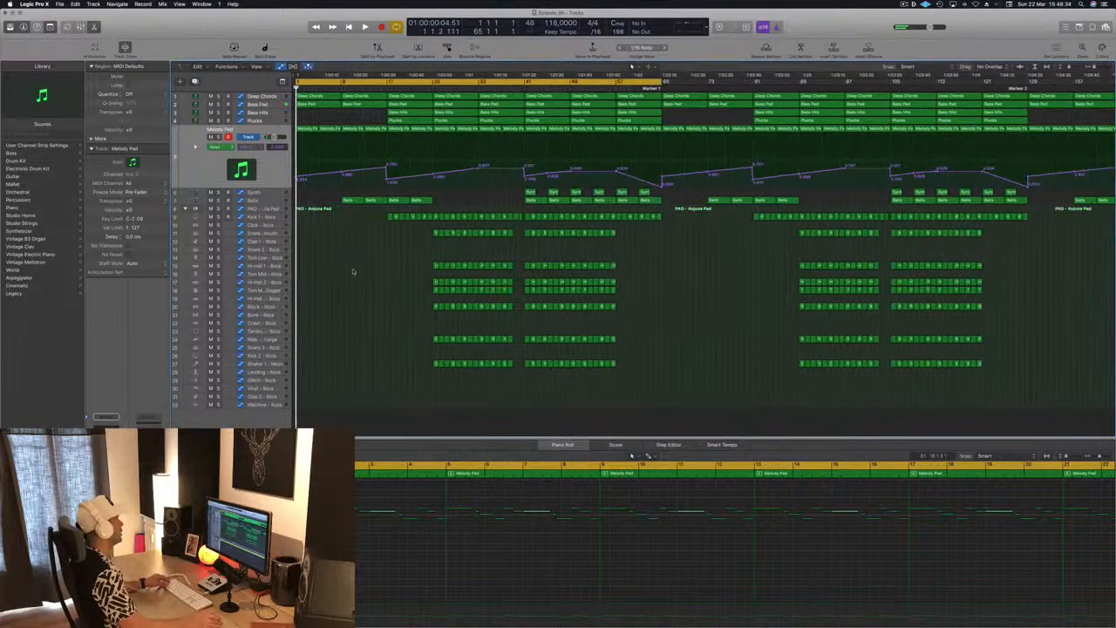
key(super+Right)
key(super+Down)
key(x)
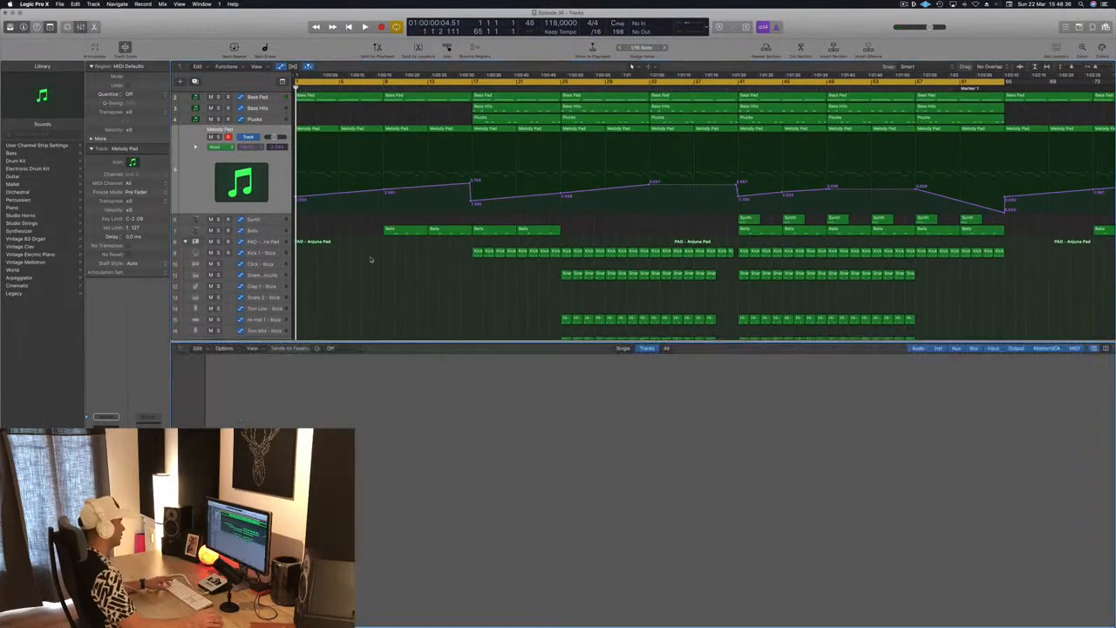
key(x)
key(super+Left)
key(super+Left)
- Listen to the opening and delete the Deep Chords, Bass Pad, Melody Pad and Bells regions in bars 1 to 16
key(space)
key(space)
key(space)
key(space)
drag(295, 260, 408, 91)
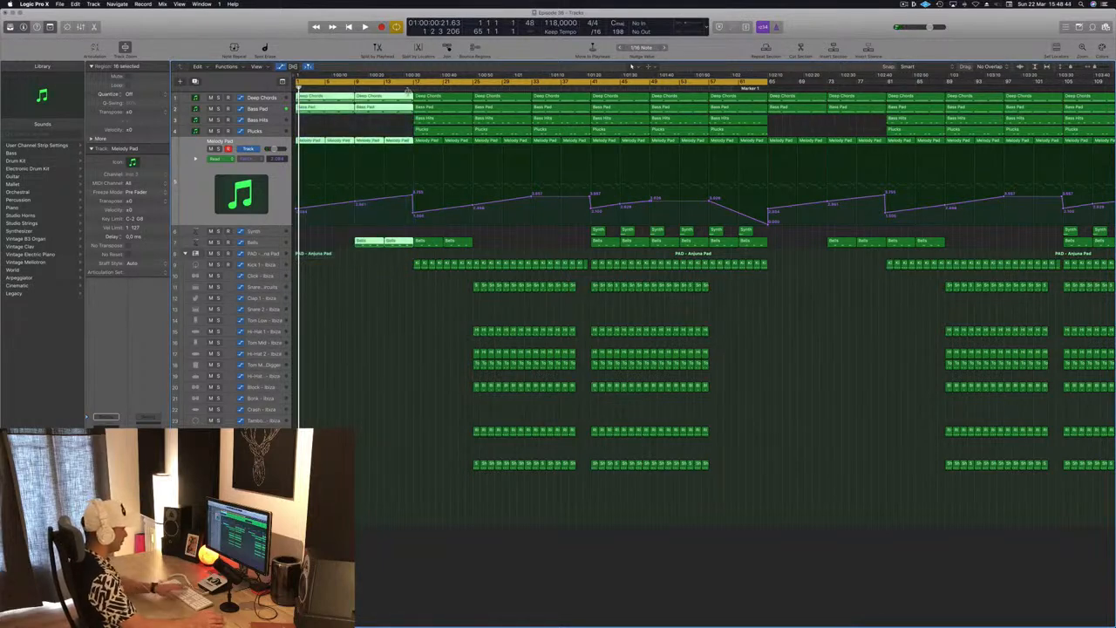
key(Delete)
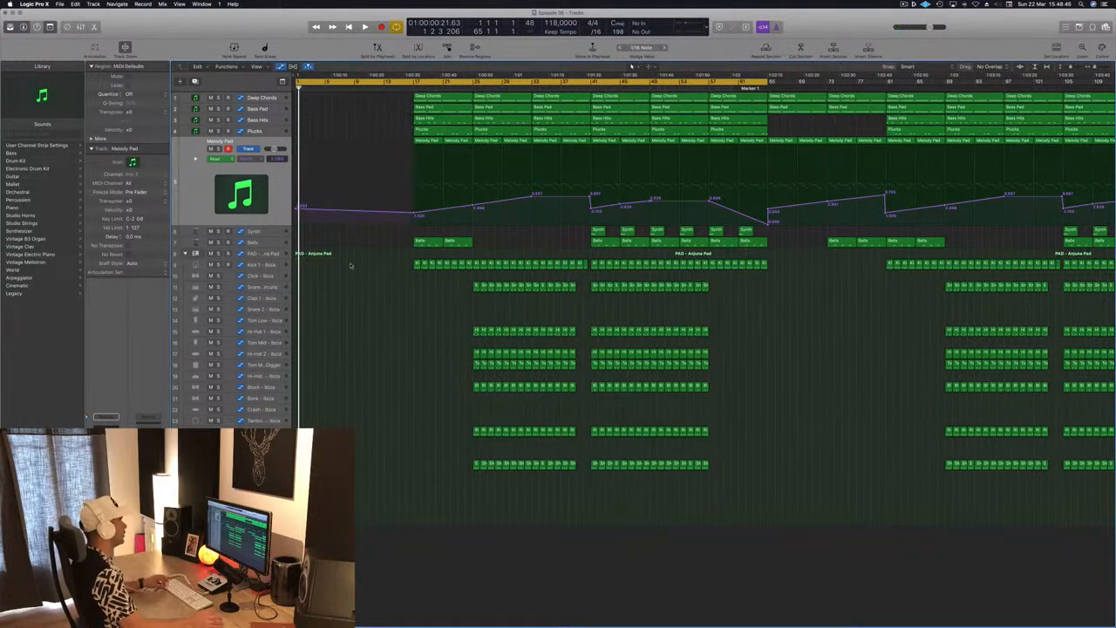
- Copy the Kick 1 regions from bar 17 back to fill bars 1 to 16 and play the result
drag(351, 265, 485, 270)
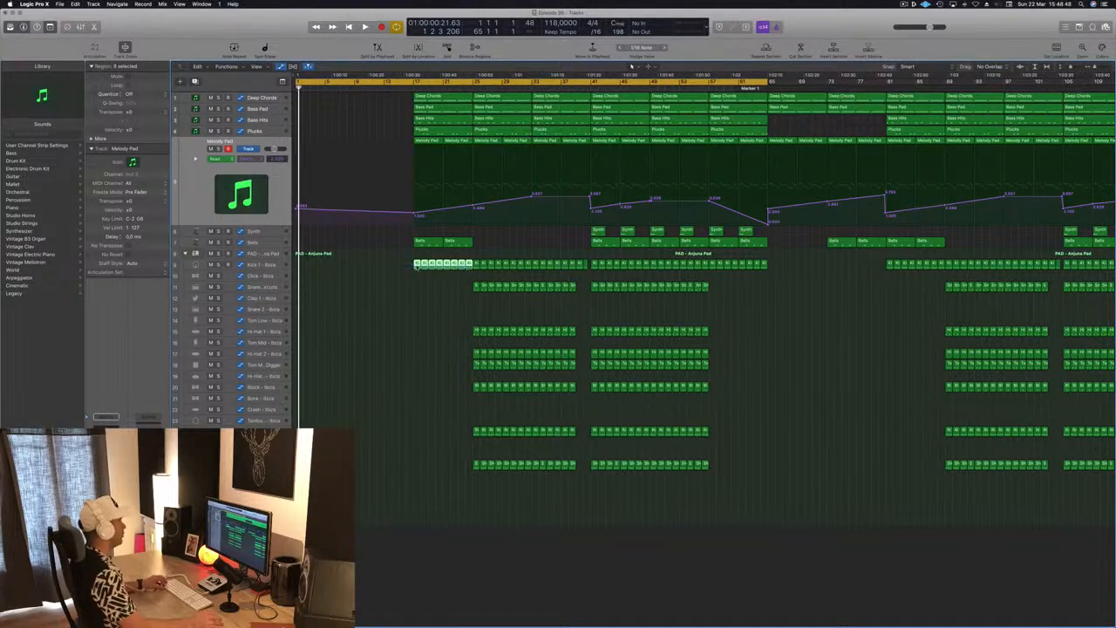
drag(408, 272, 358, 266)
key(space)
key(a)
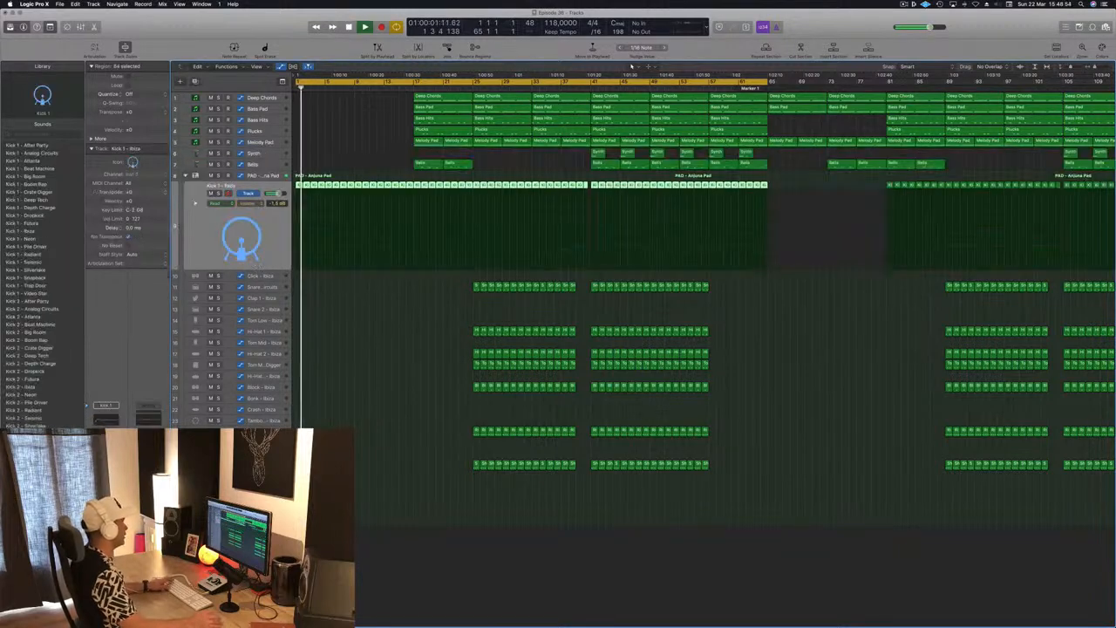
- Try out eight copied Snare regions at bar 1 and remove them again
click(438, 285)
drag(439, 285, 330, 296)
key(space)
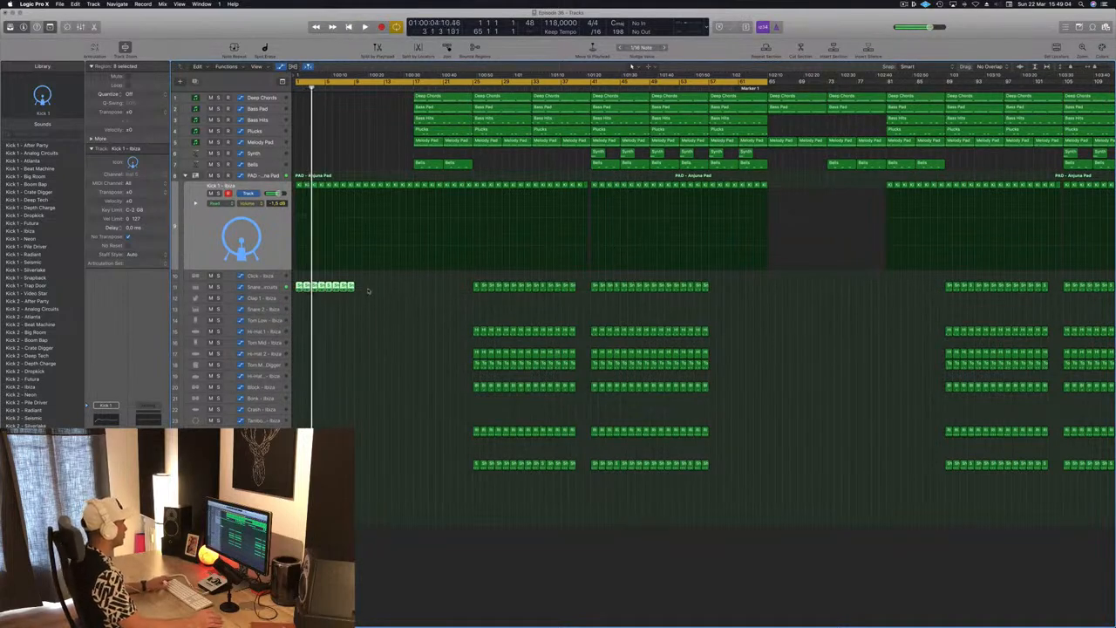
key(Delete)
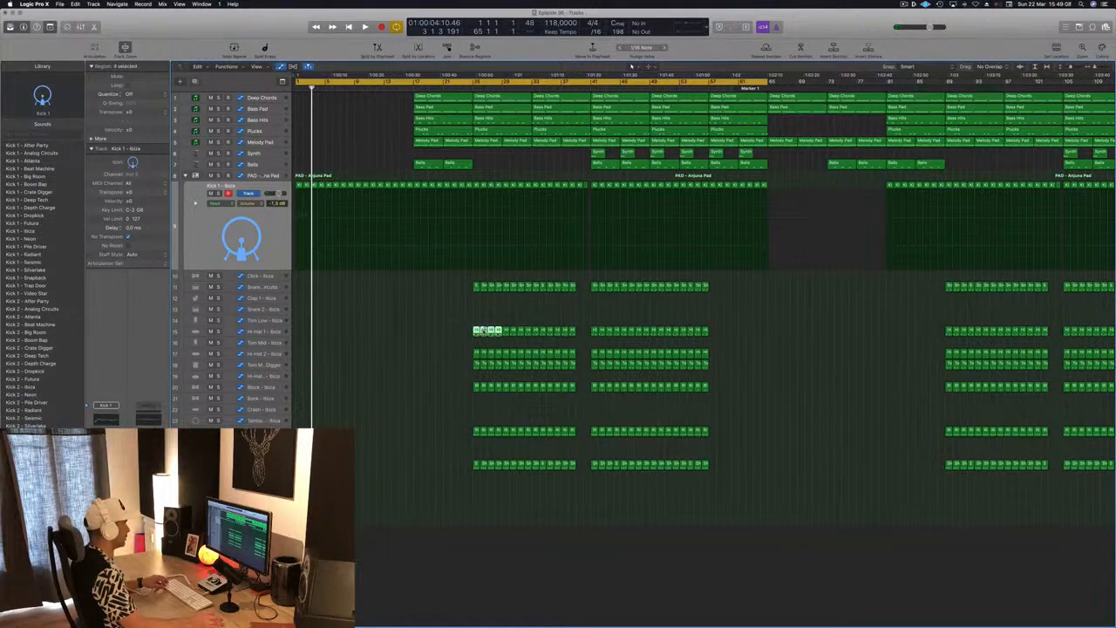
- Copy the first four Hi-Hat 1 regions from bar 25 to bar 1 and play them with the kick
drag(480, 332, 303, 338)
key(space)
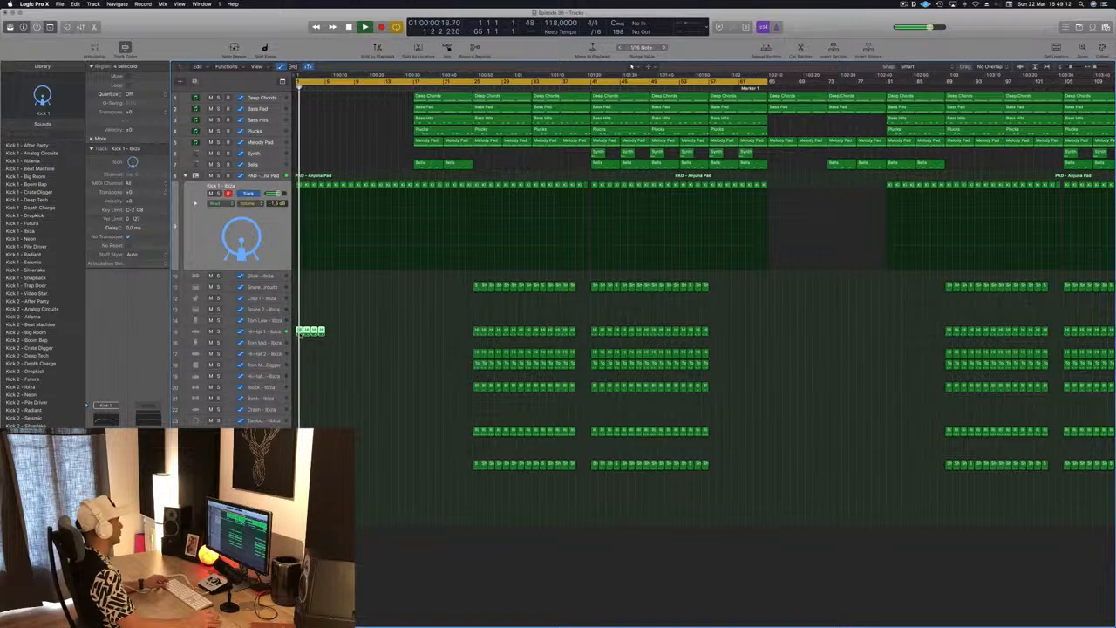
key(super+Right)
- Copy the first two Hi-Hat 2 and the first two Tom Mid Digger regions from bar 25 to bar 1
click(507, 355)
click(523, 354)
drag(523, 353, 301, 358)
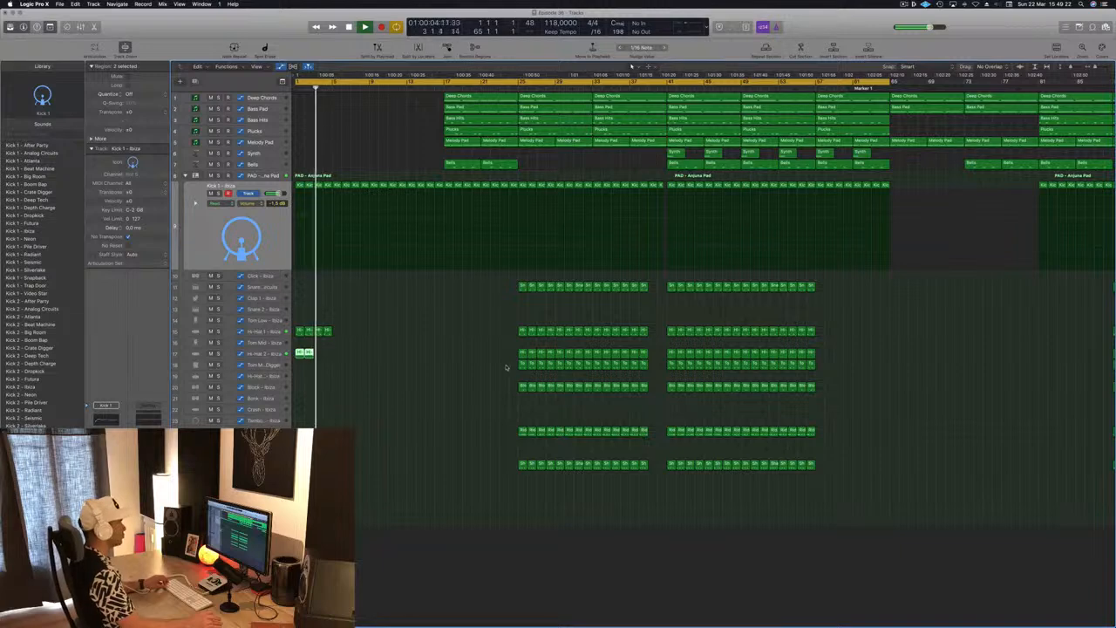
drag(522, 366, 302, 366)
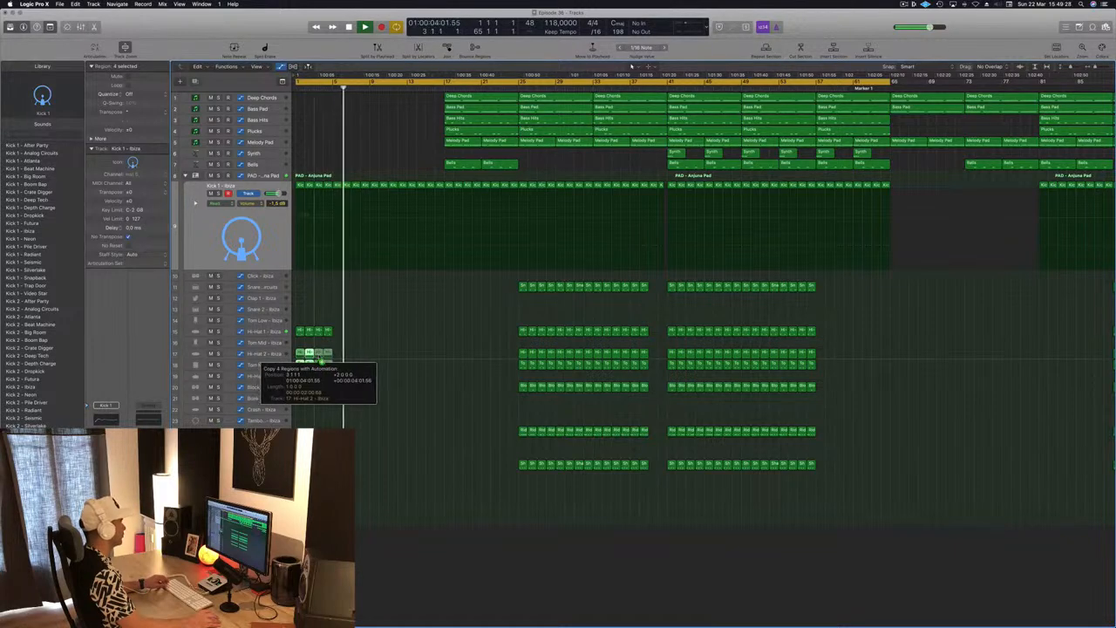
- Repeat the copied Hi-Hat 1, Hi-Hat 2 and Tom Mid Digger regions until they fill bars 1 to 24
drag(337, 357, 338, 357)
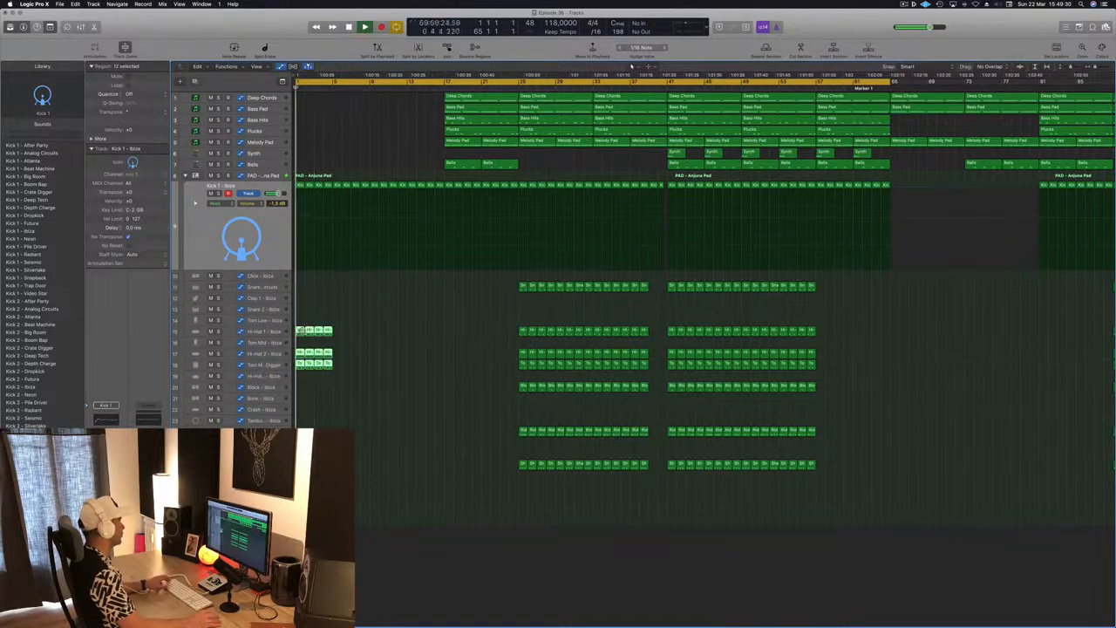
drag(360, 338, 450, 332)
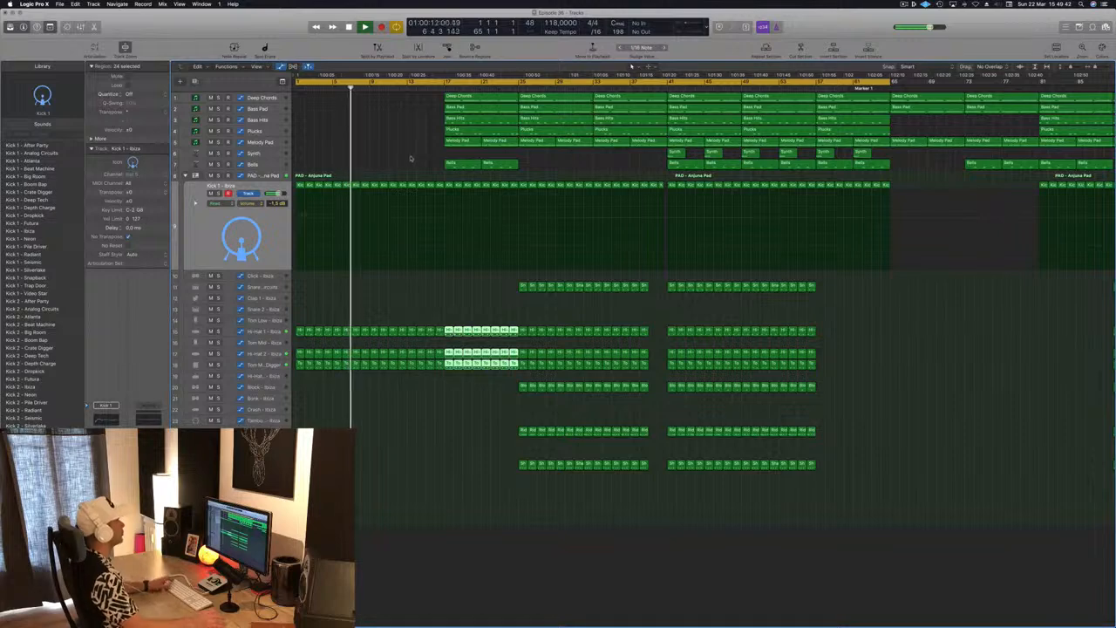
key(Return)
- Copy the Deep Chords region from bar 17 to bar 1, then select its track and listen to the opening
click(472, 96)
drag(472, 97, 334, 102)
key(Return)
click(262, 98)
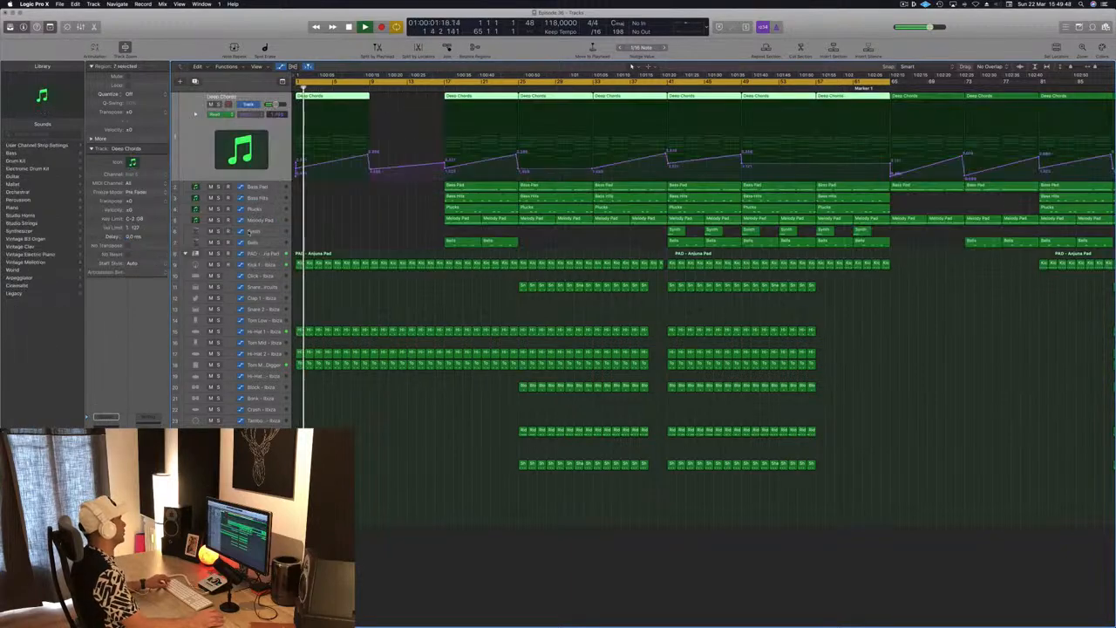
key(space)
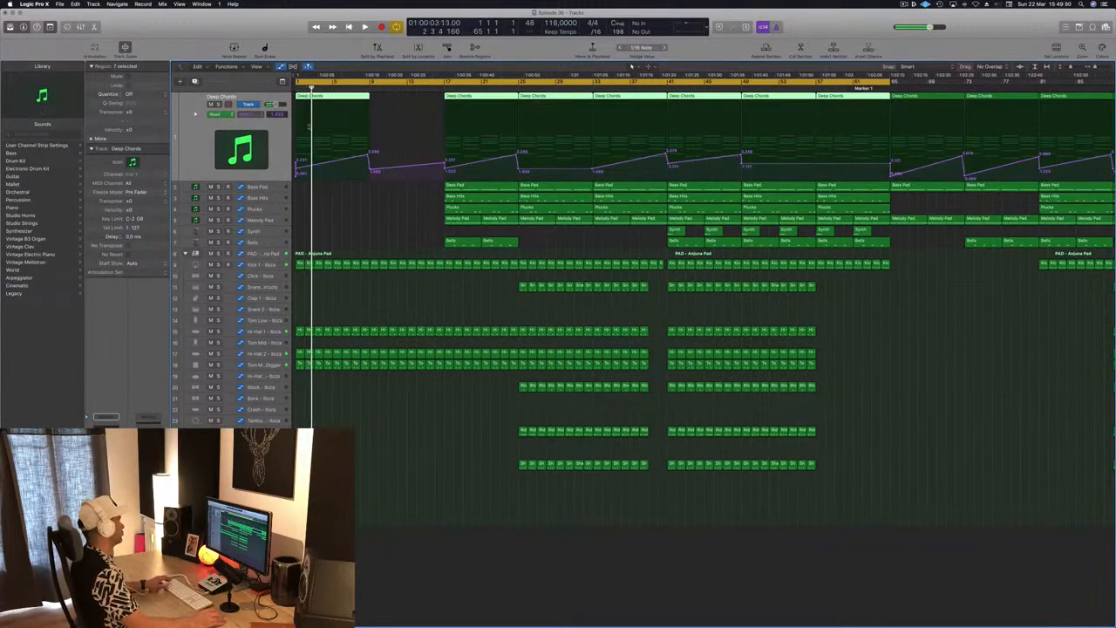
- Open the Deep Chords notes in the piano roll and delete every chord from bar 3 to bar 9
key(p)
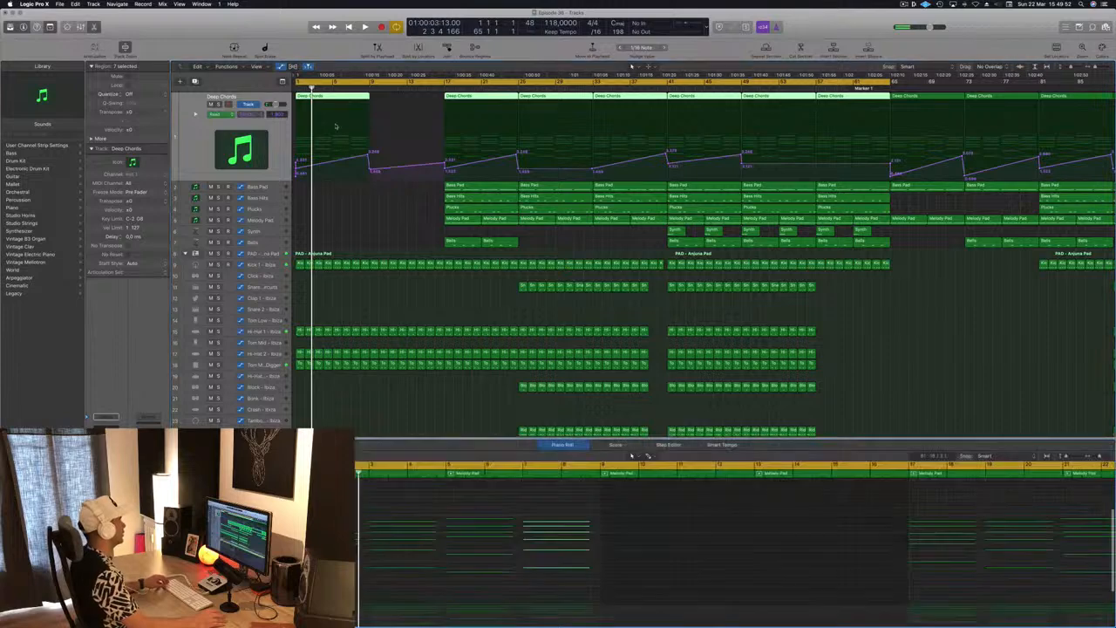
drag(371, 508, 630, 588)
key(Delete)
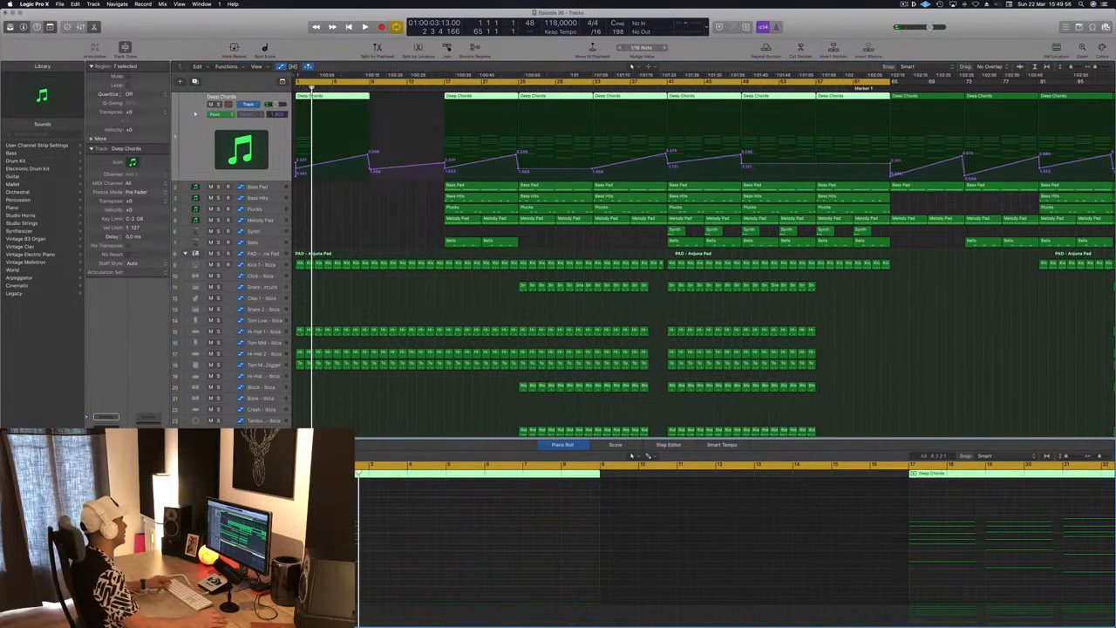
- Repeat the first Deep Chords chord back to back three times in the piano roll, filling the region to about bar 8
key(super+Right)
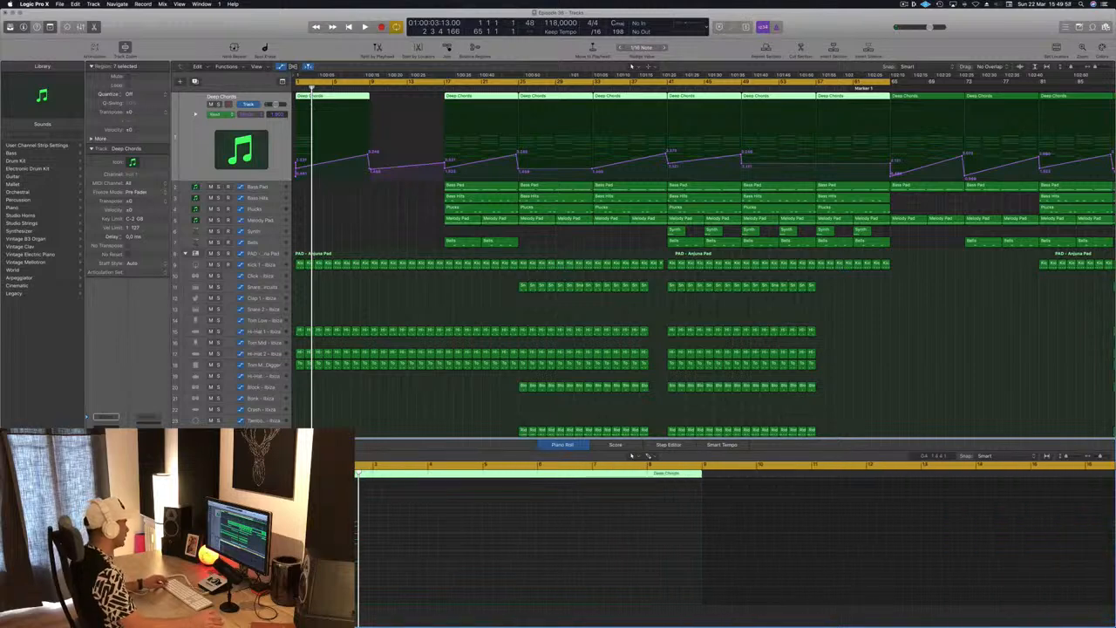
scroll(416, 565, left, 1)
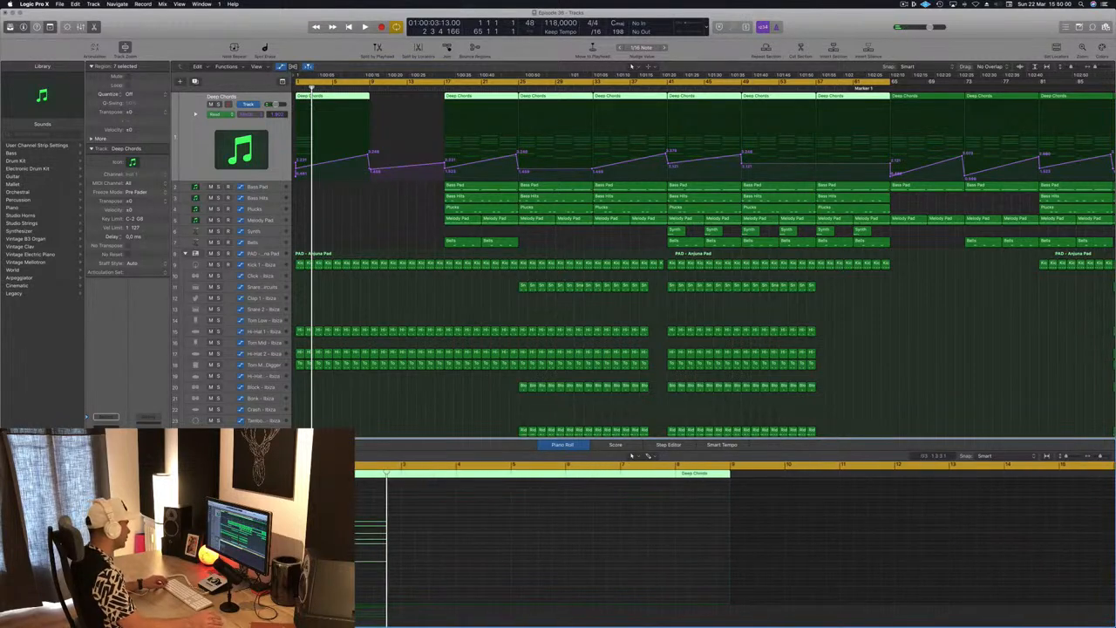
drag(326, 525, 420, 525)
drag(529, 496, 340, 591)
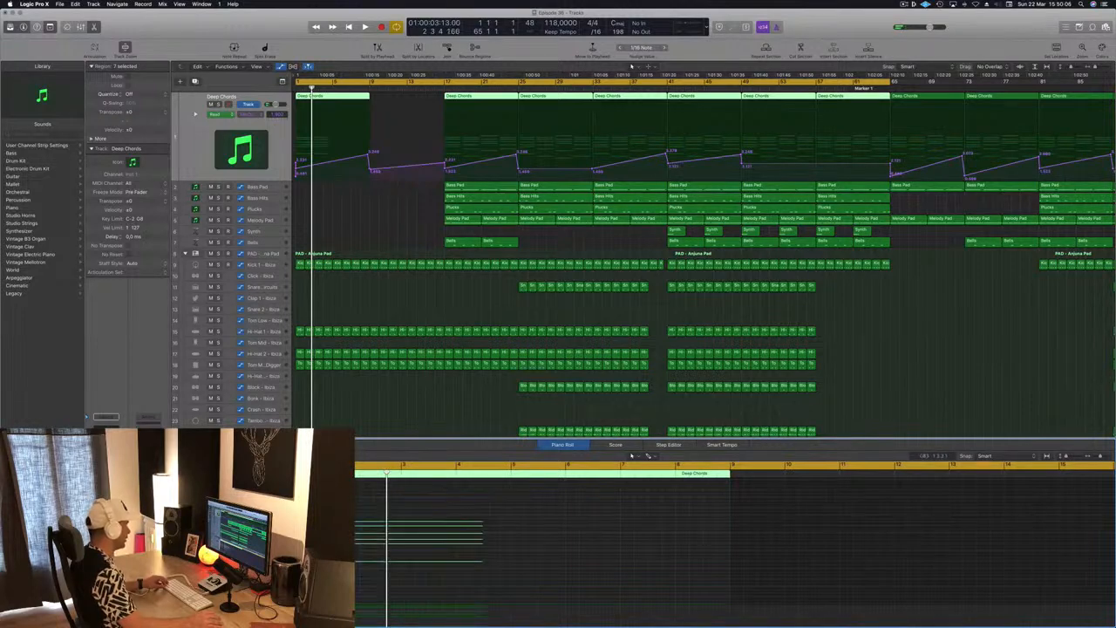
drag(406, 523, 516, 527)
click(331, 195)
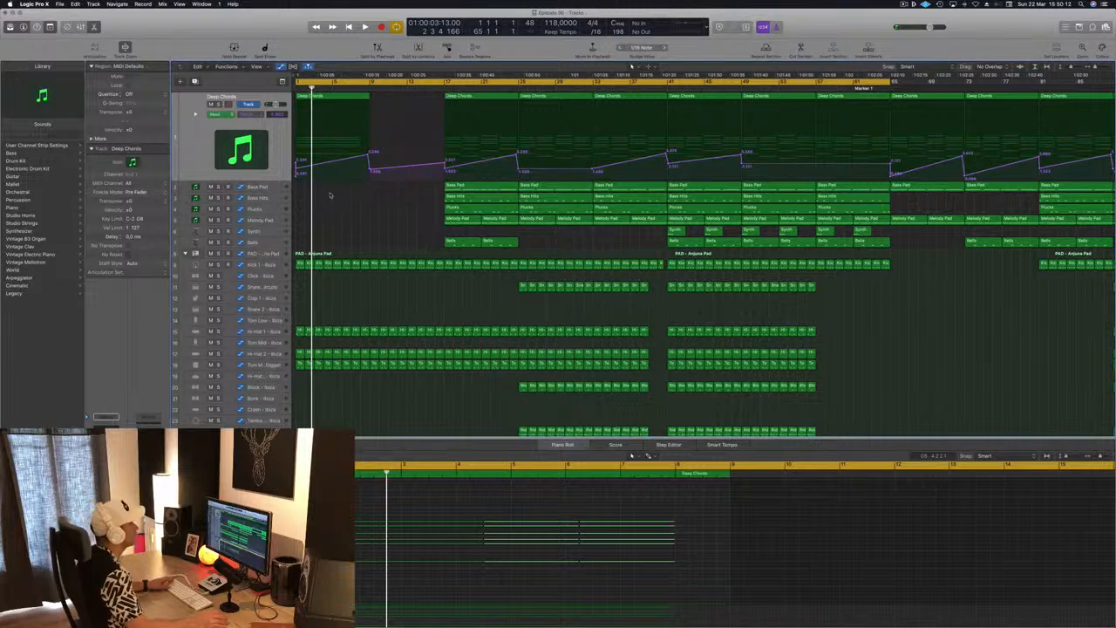
key(super+Right)
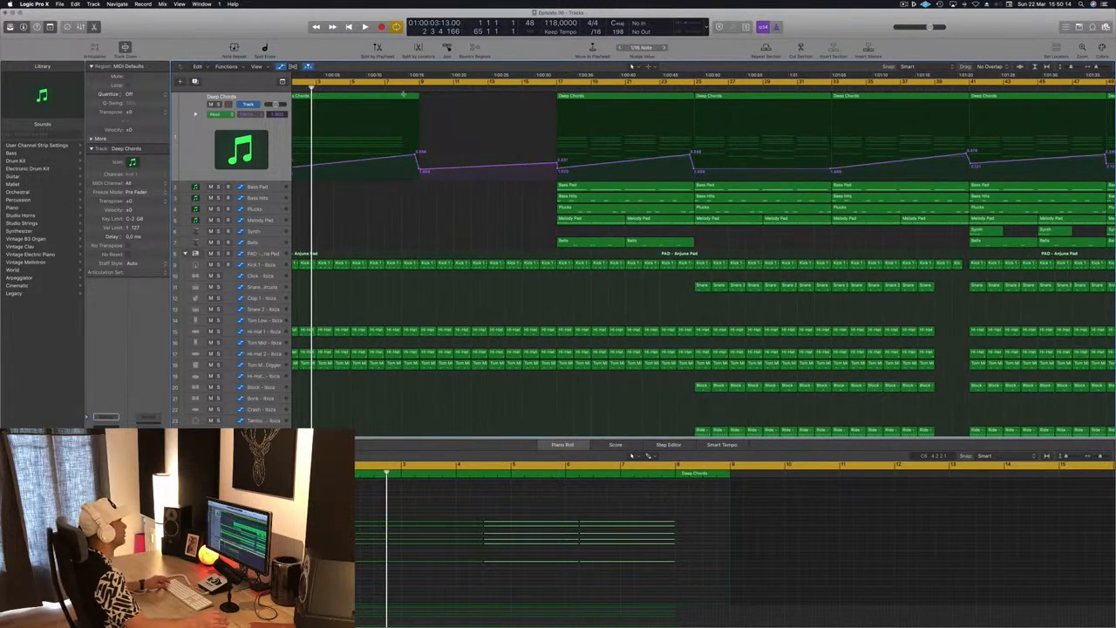
- Shorten the opening Deep Chords chord to leave a gap, then space copies of it at bars 3, 5 and 7
key(Return)
key(space)
click(409, 527)
drag(401, 512, 422, 587)
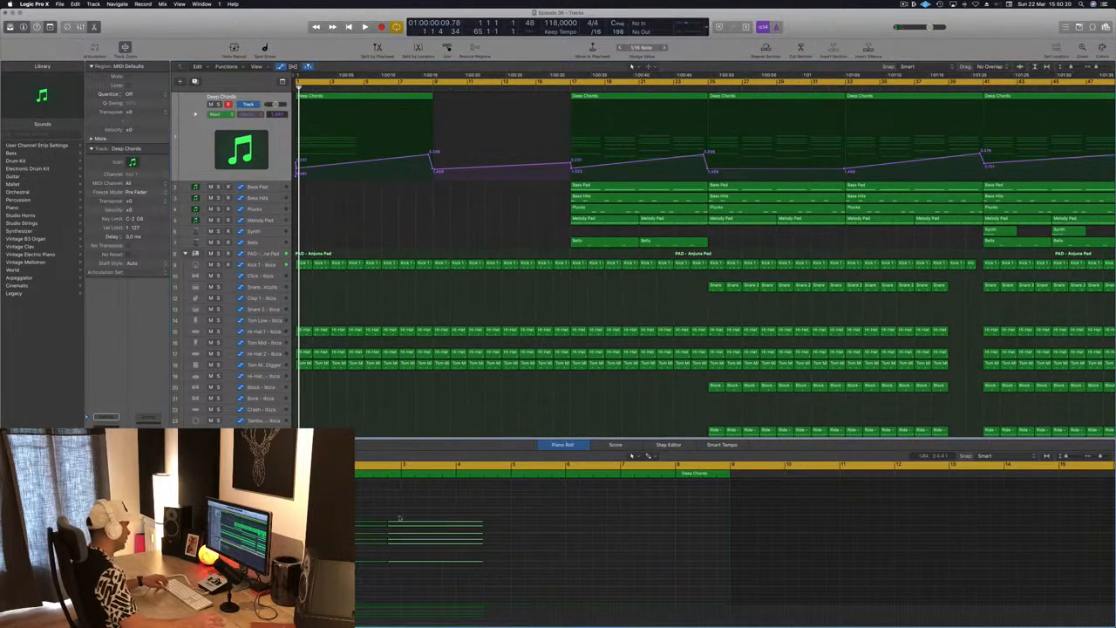
drag(406, 524, 562, 526)
key(space)
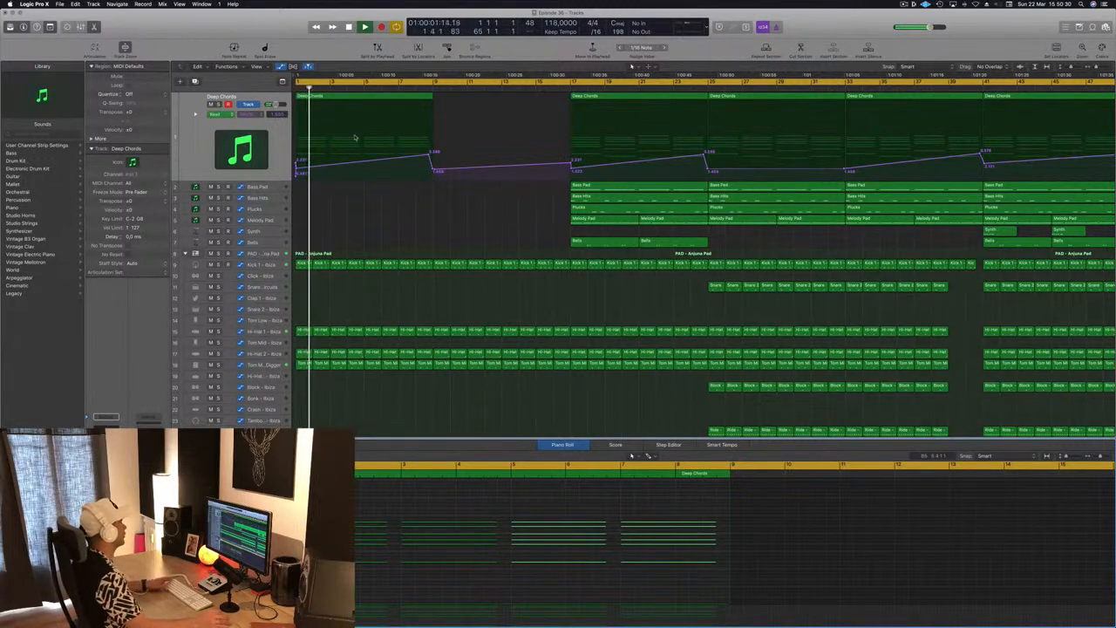
- Lower the Deep Chords automation point just before bar 9 for a gentler rise, replaying the opening to judge it
scroll(357, 208, right, 3)
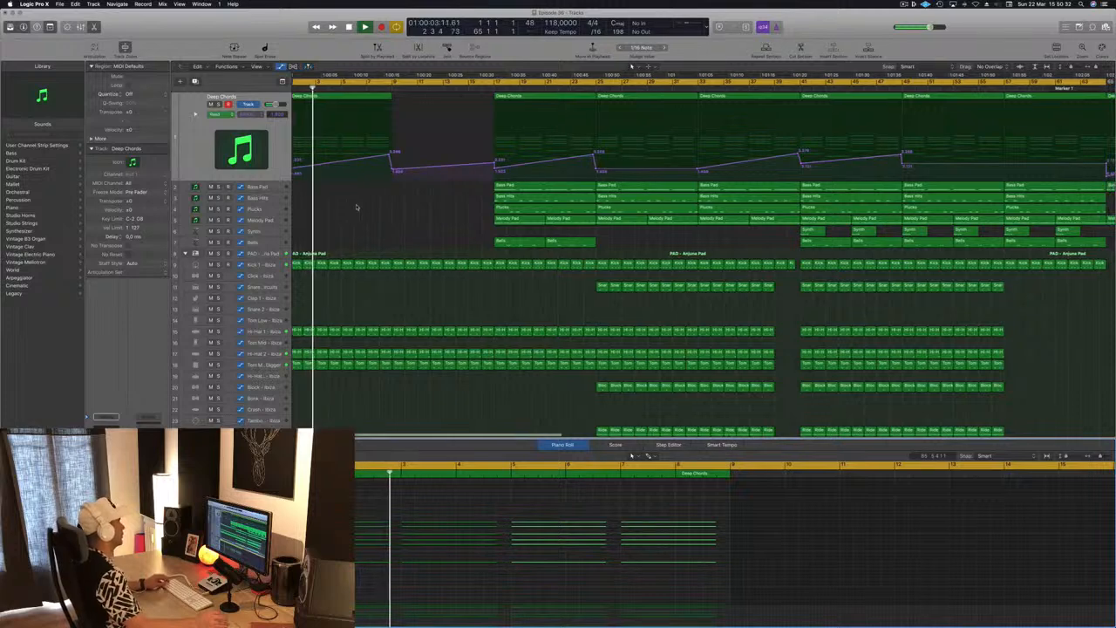
scroll(347, 155, left, 2)
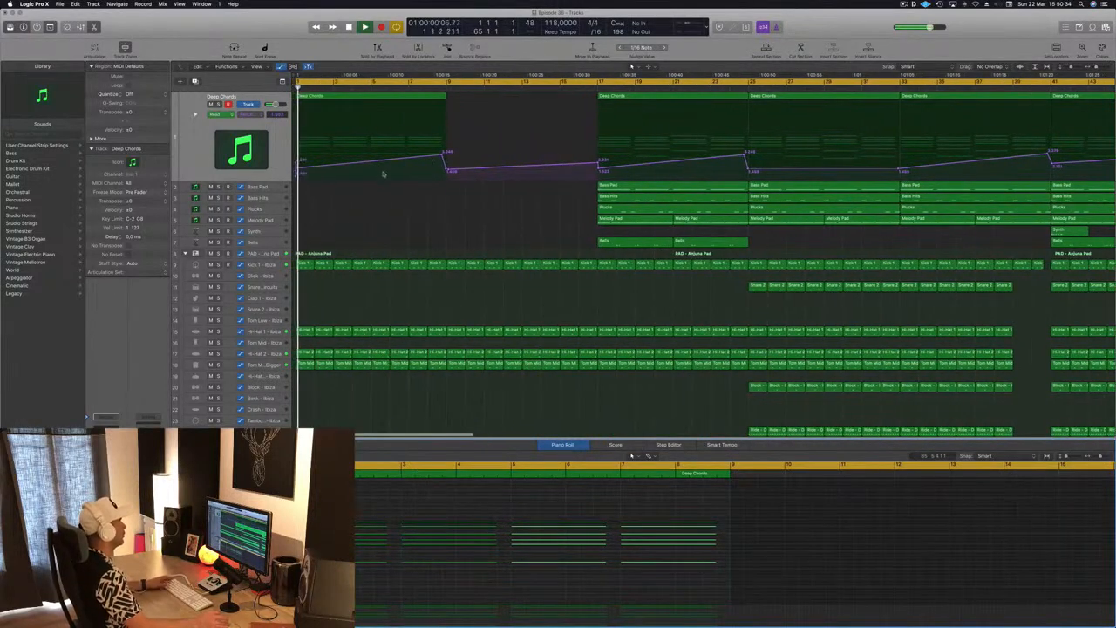
click(443, 163)
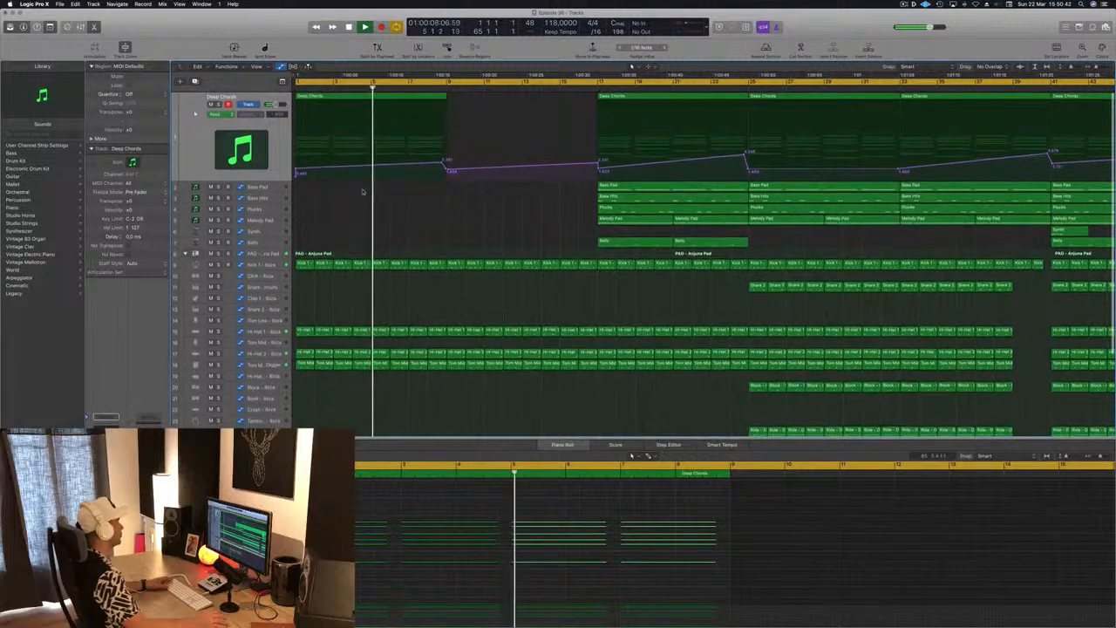
key(Return)
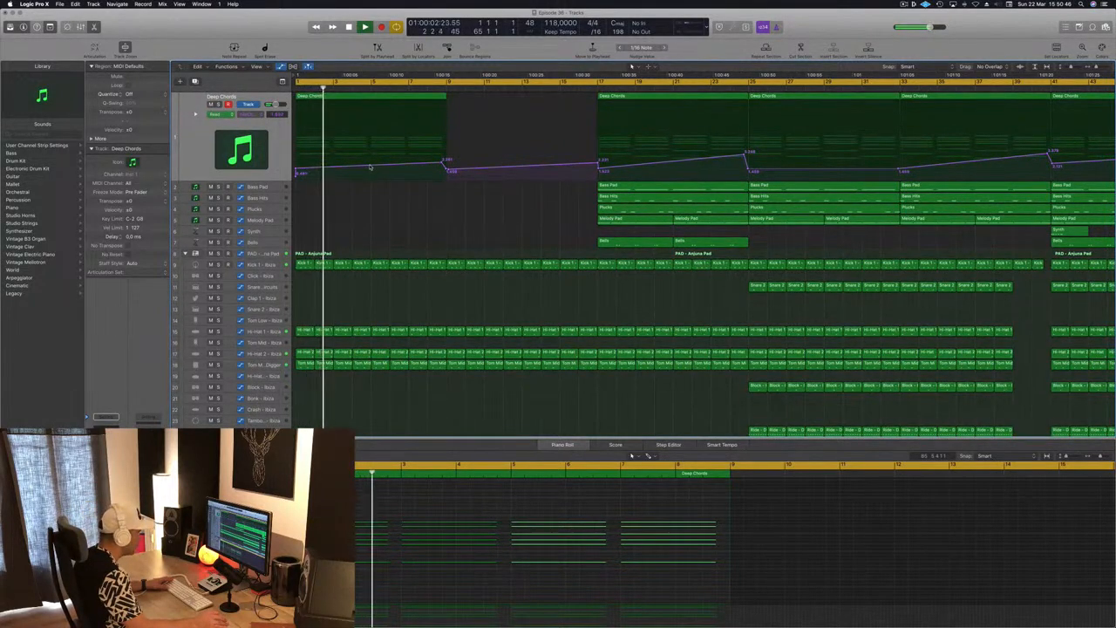
click(444, 164)
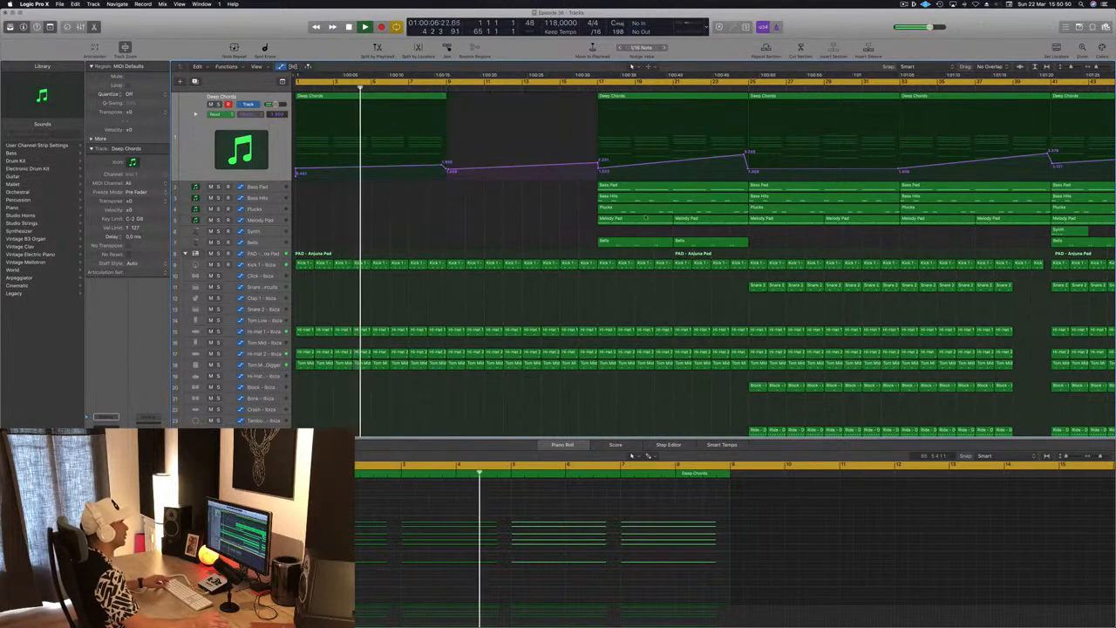
- Copy the Plucks region from bar 17 to bar 1 and delete the first note of the pairs in bars 2 and 4
click(647, 210)
key(Return)
drag(648, 211, 342, 216)
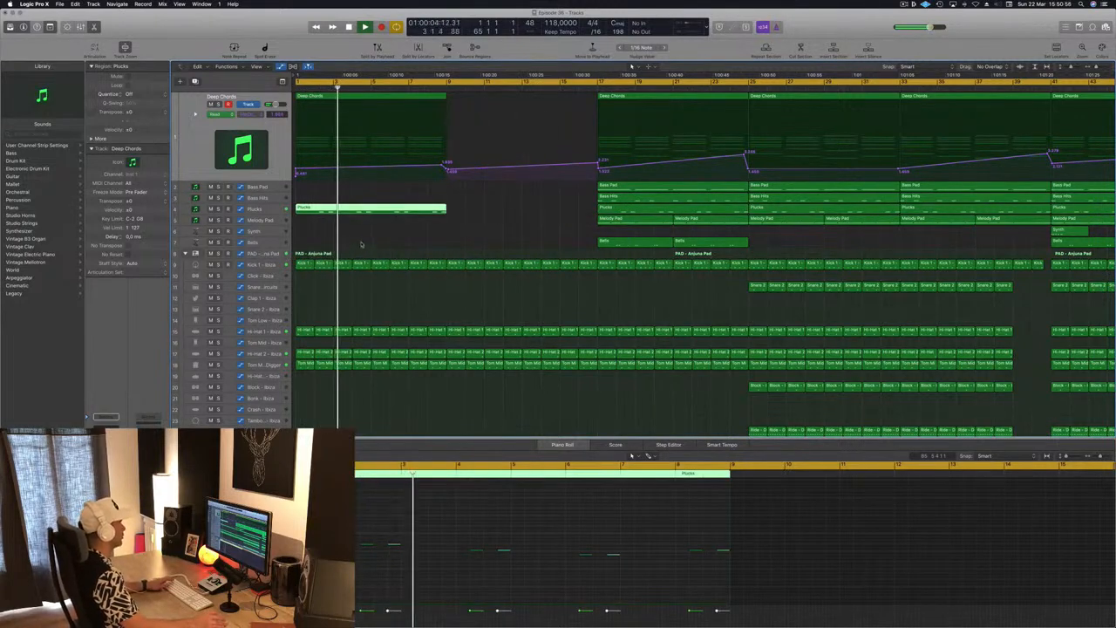
click(364, 556)
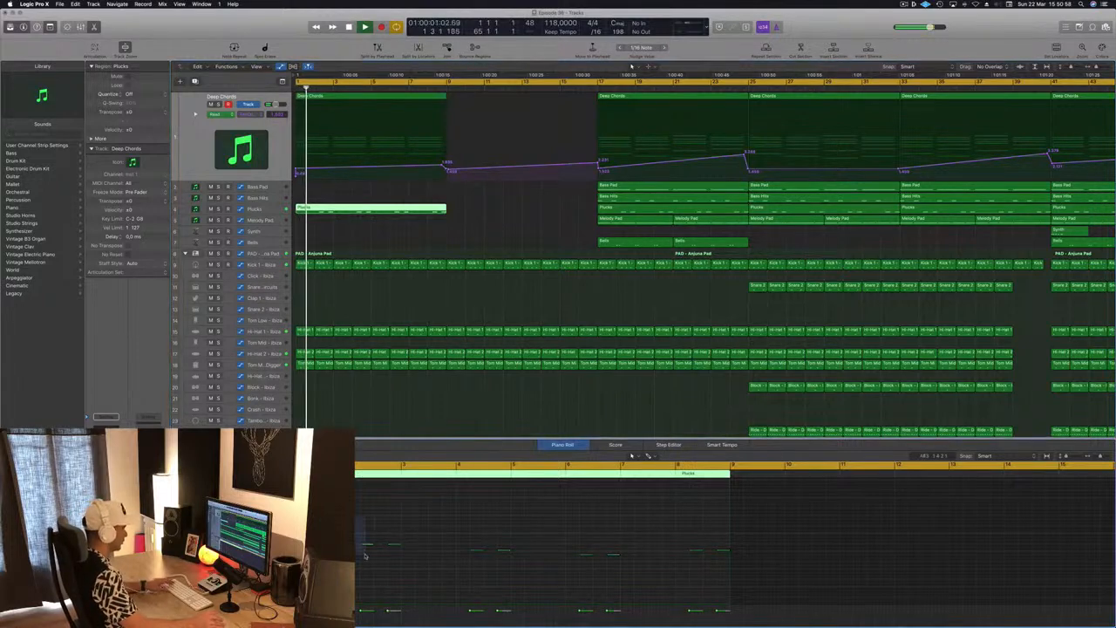
drag(476, 556, 478, 555)
key(Delete)
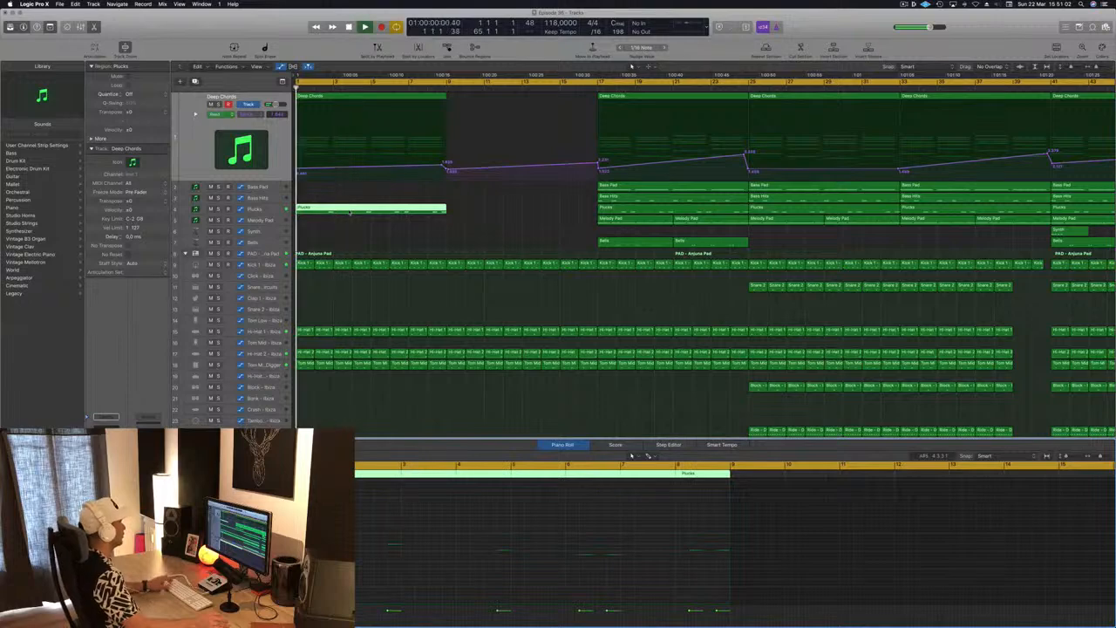
- Split the copied Plucks region at bar 3, delete the rest, and repeat the two-bar piece up to bar 9
double_click(333, 210)
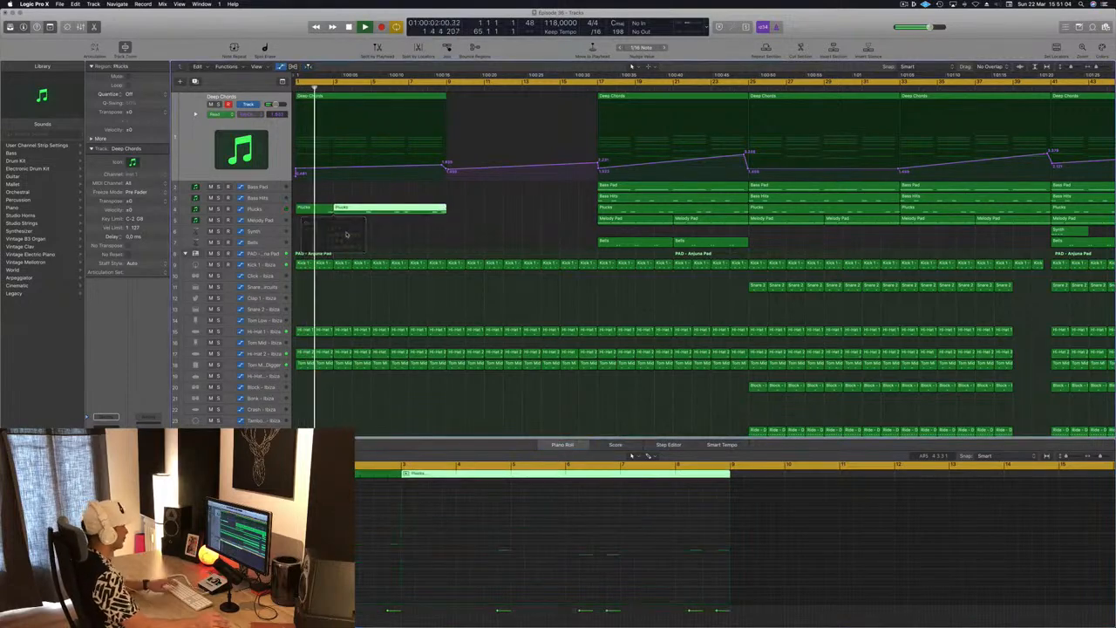
key(Delete)
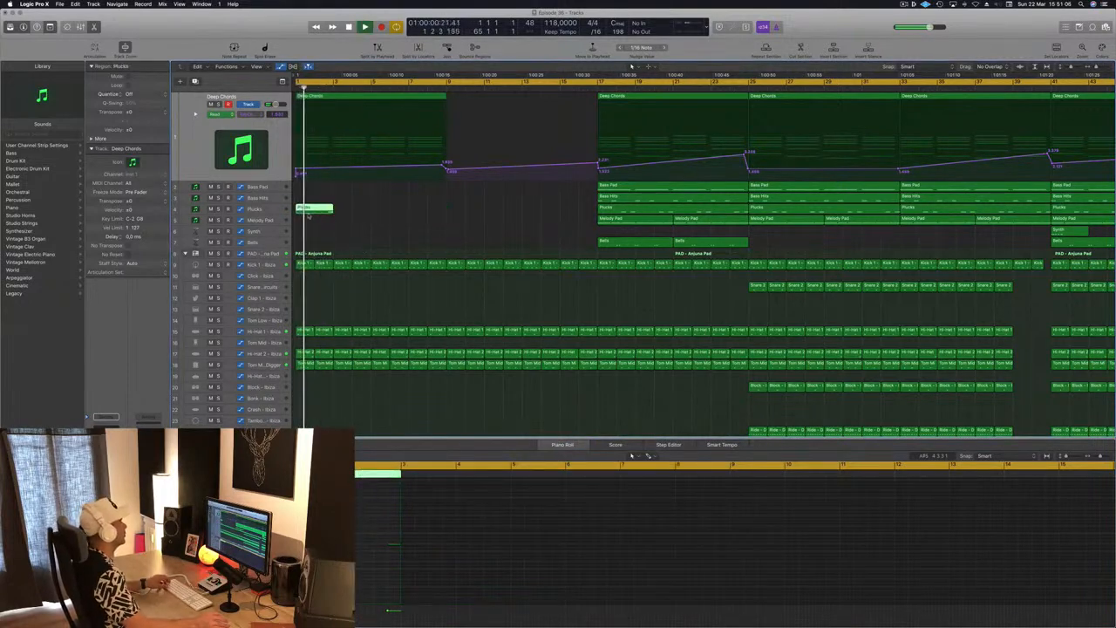
drag(346, 219, 395, 225)
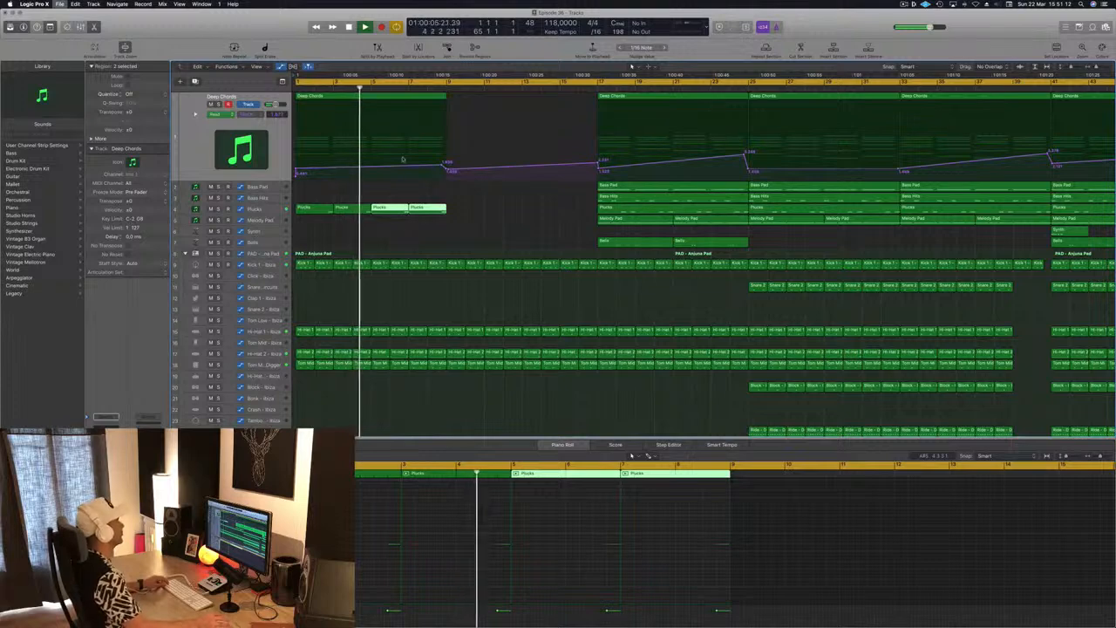
- Copy the Deep Chords and Plucks regions of bars 1 to 8 to bar 9 and play from the start
key(super+Left)
key(super+Right)
key(space)
drag(450, 89, 424, 215)
key(Return)
key(space)
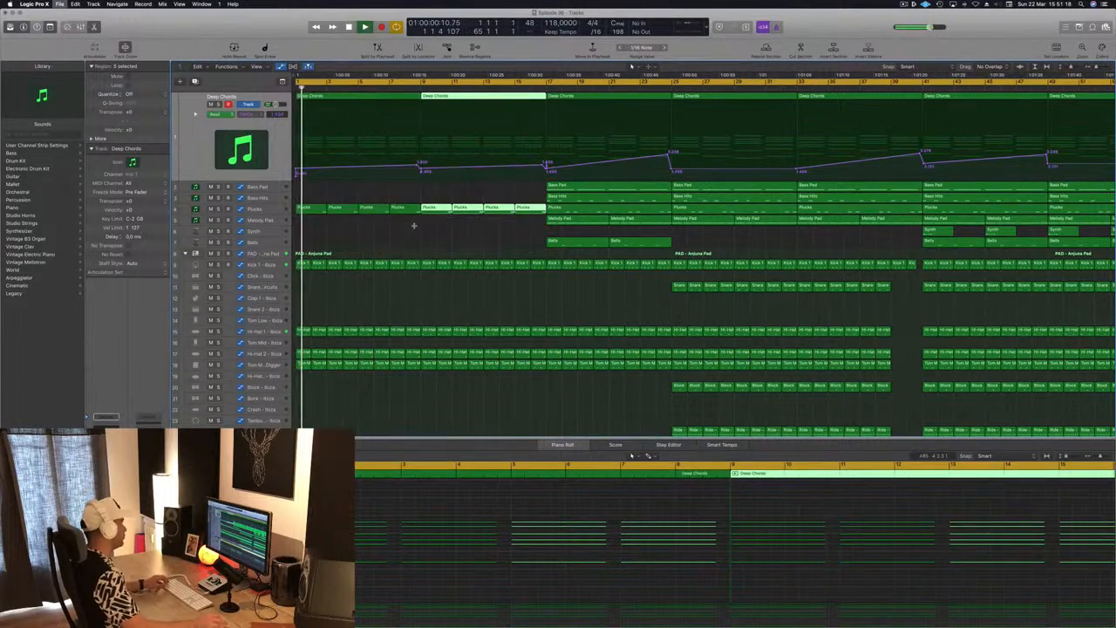
- Delete the Deep Chords automation points around bar 9 and raise the curve's starting point at bar 1
drag(420, 171, 423, 171)
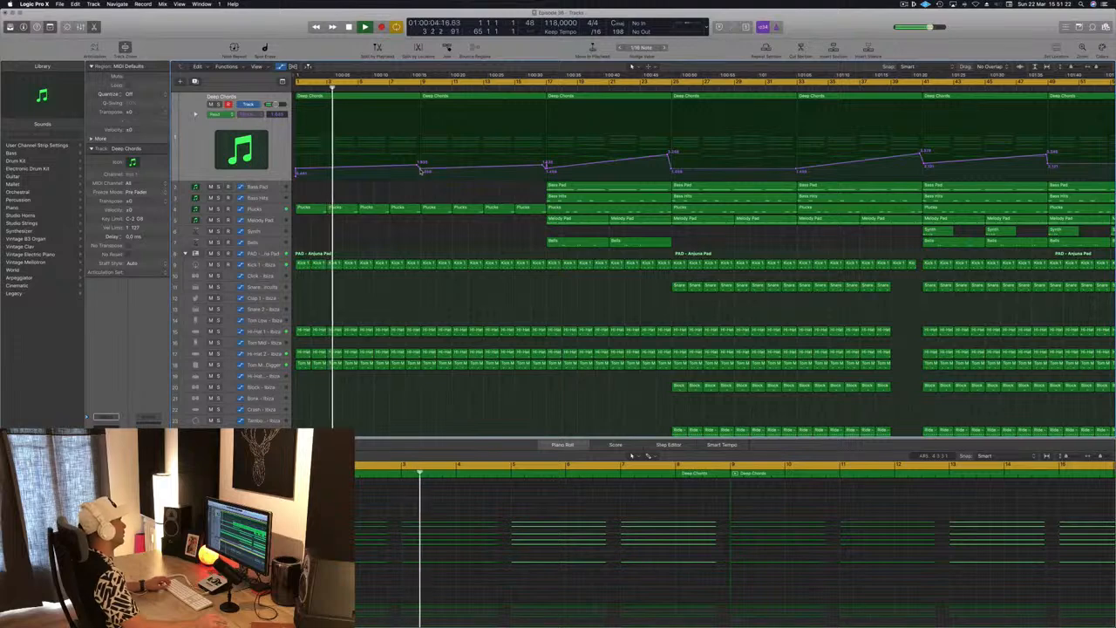
double_click(417, 165)
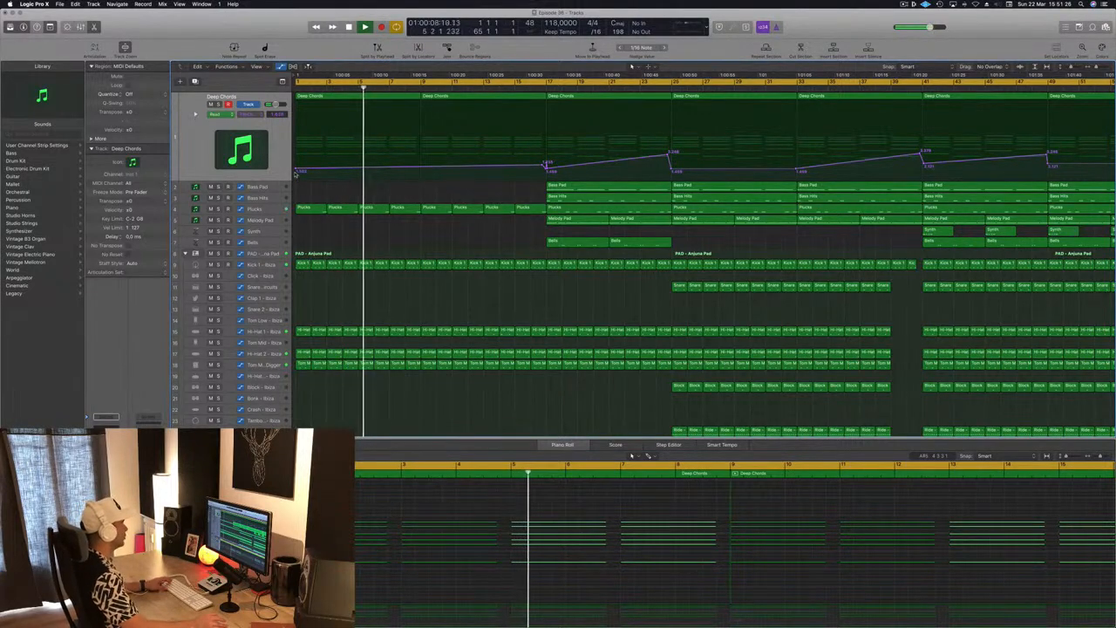
drag(296, 173, 297, 167)
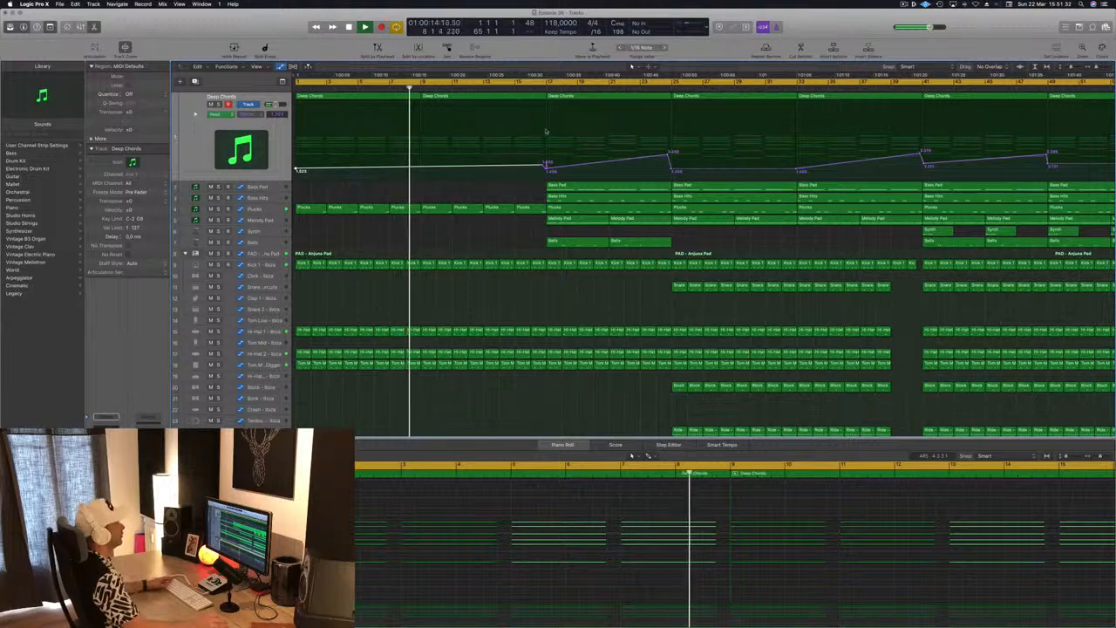
- Try a copy of the first Bells region at bar 1, listen to it, and remove it
scroll(401, 234, down, 5)
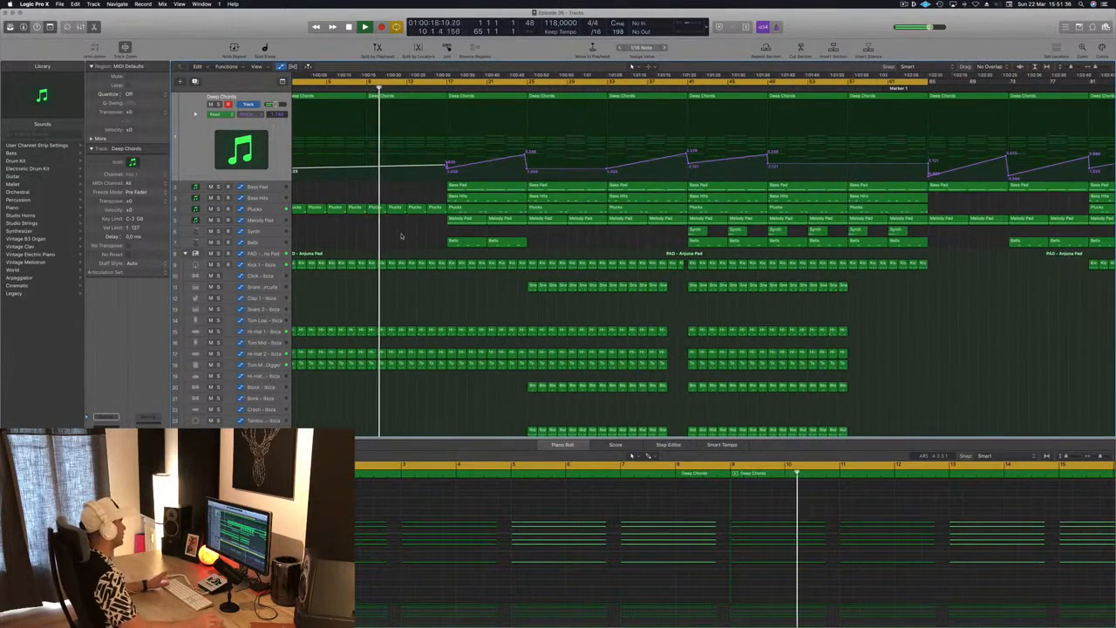
scroll(398, 233, up, 2)
click(476, 240)
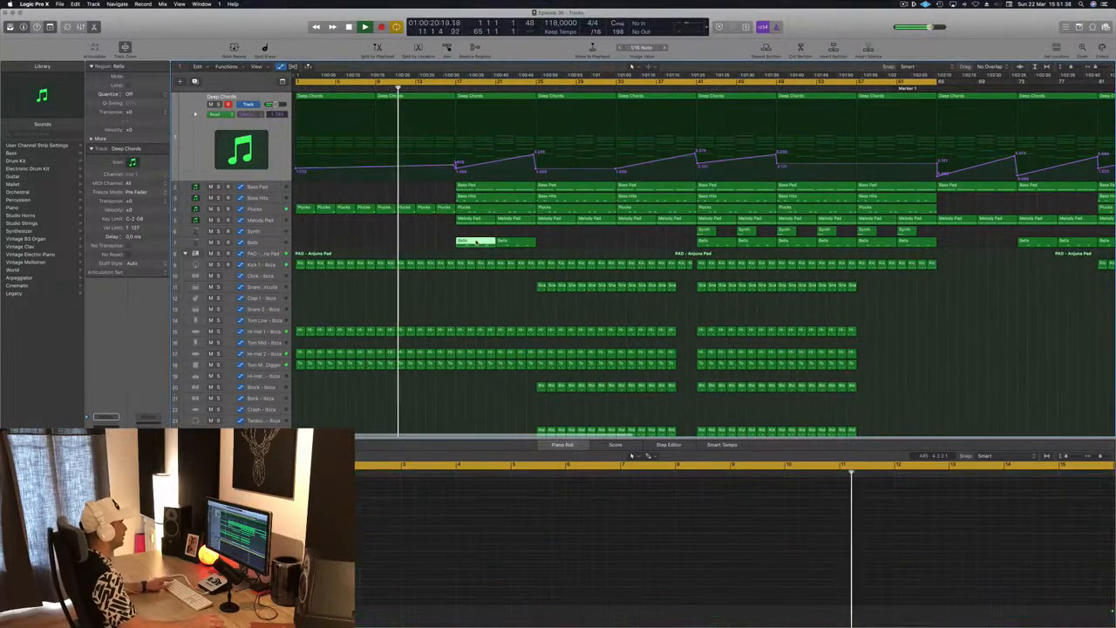
drag(476, 241, 318, 243)
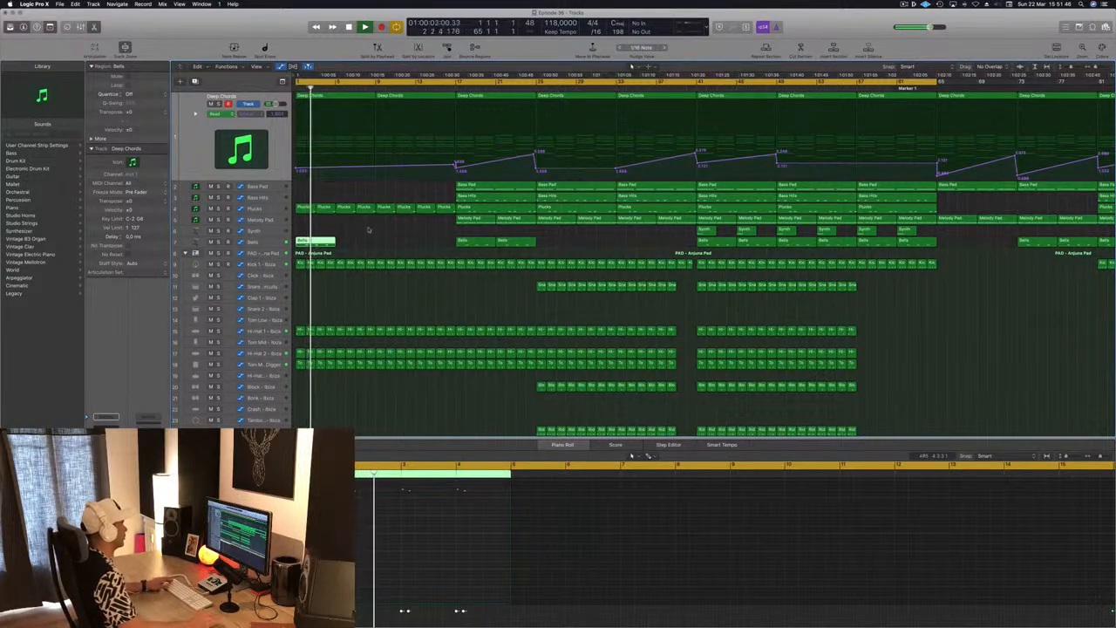
key(Delete)
key(Return)
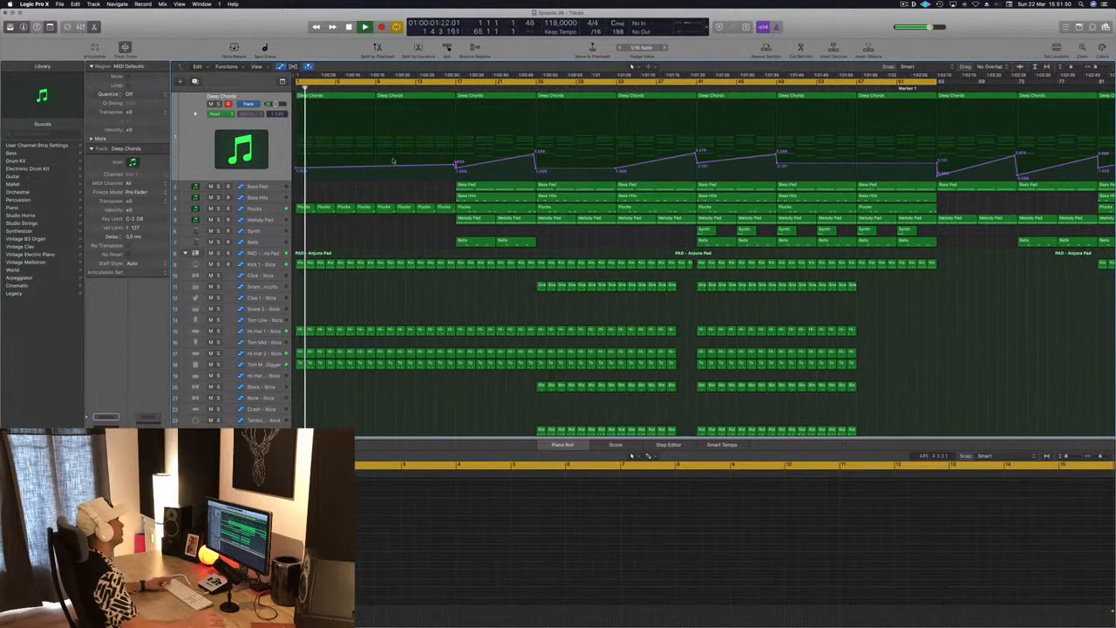
- Move the Bass Pad region from bar 17 to bar 1, split it at bar 3, and delete the remainder
drag(499, 186, 340, 189)
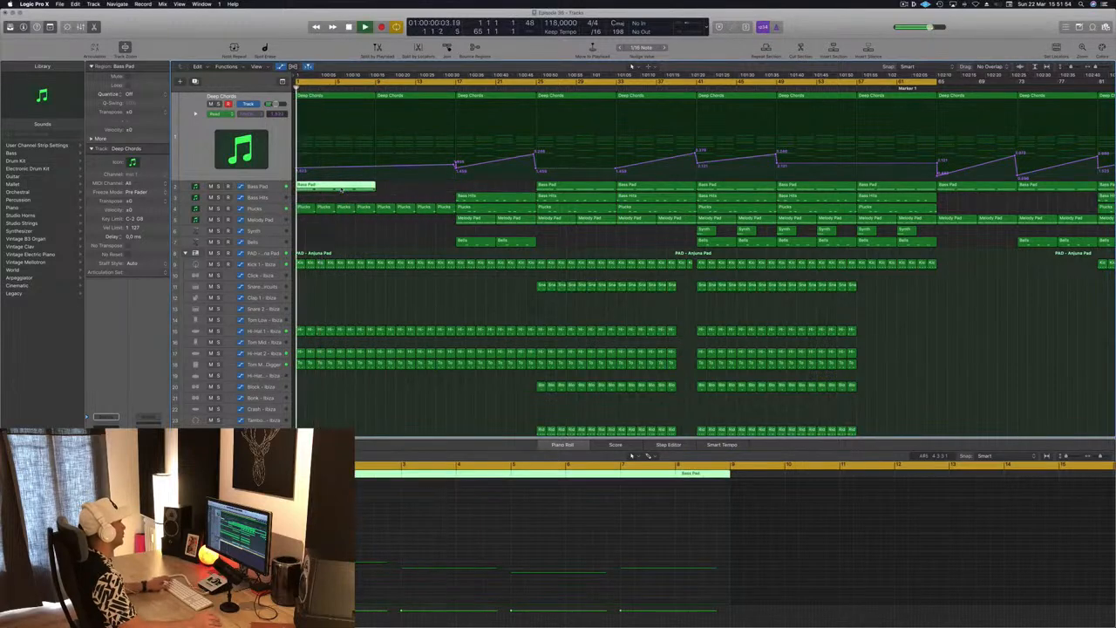
scroll(372, 187, up, 5)
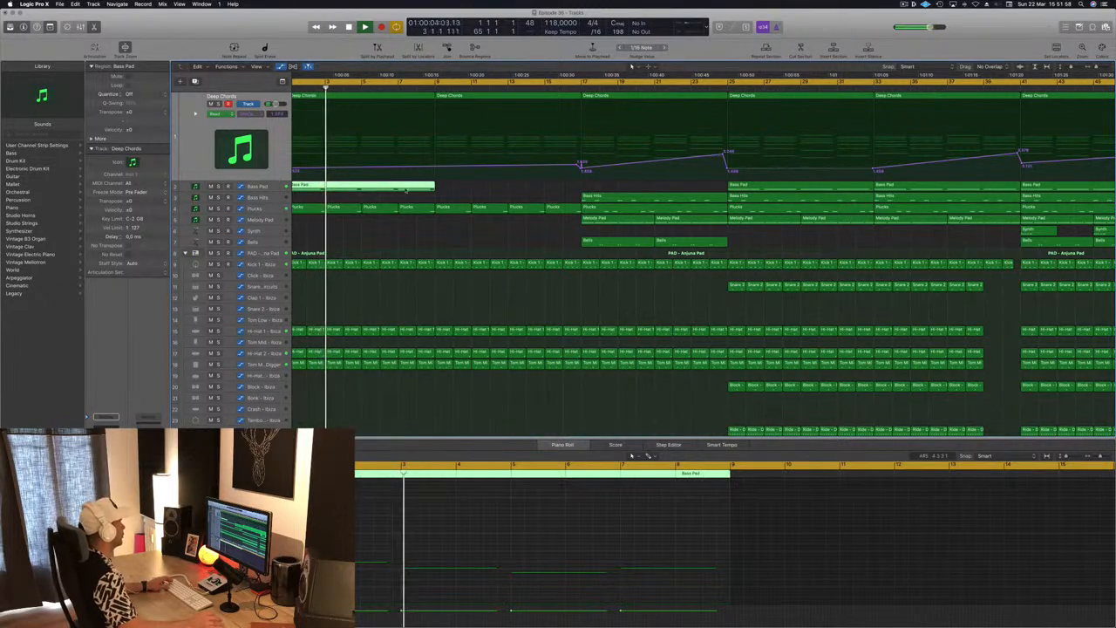
key(space)
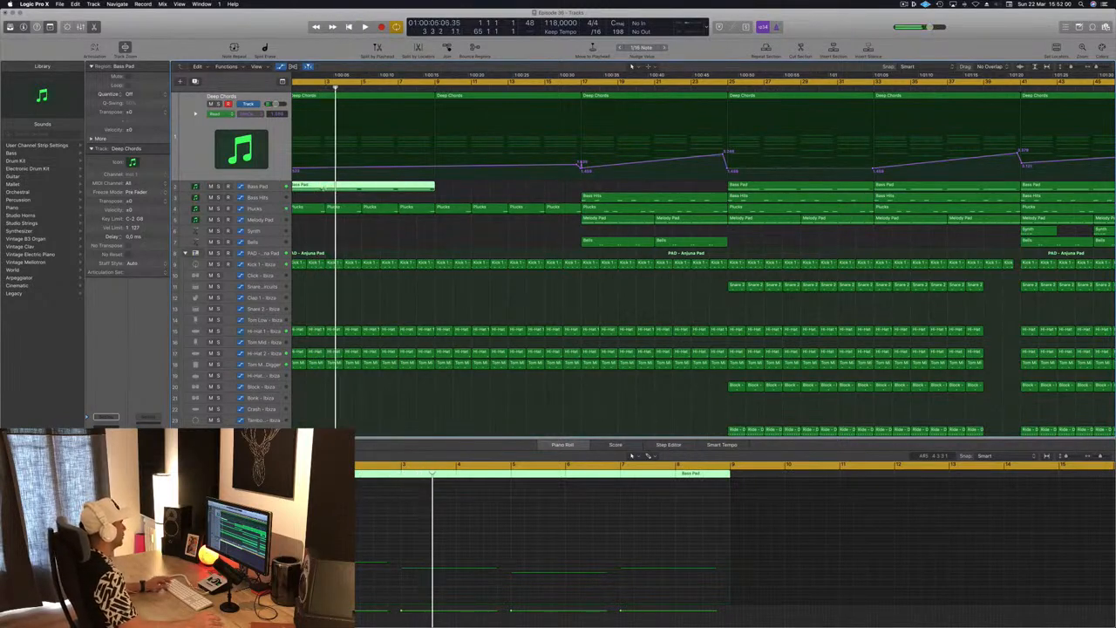
super+double_click(323, 188)
key(Delete)
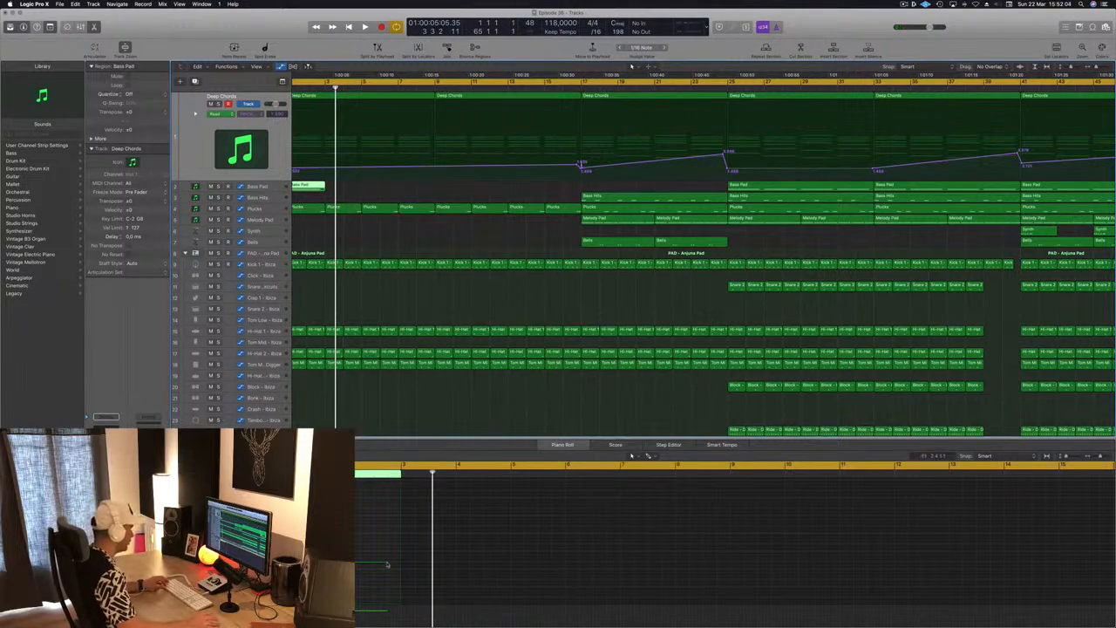
- Lengthen the Bass Pad note to the region's end and repeat the two-bar region until it fills bars 1 to 16
drag(385, 562, 395, 567)
key(space)
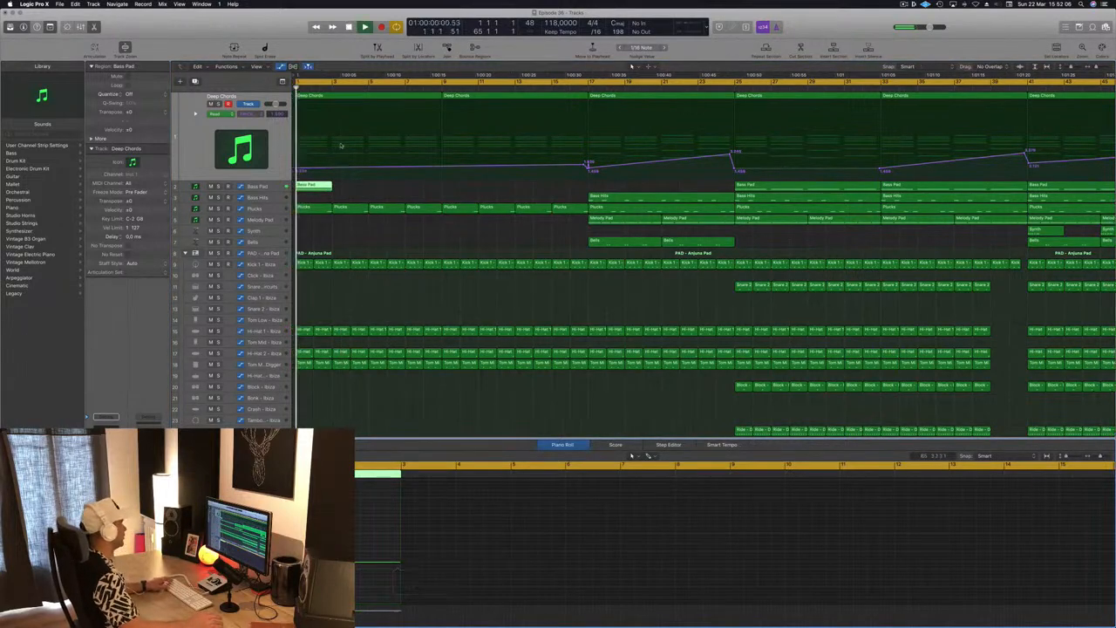
drag(316, 186, 391, 188)
mouse_move(459, 182)
mouse_down()
mouse_move(305, 186)
mouse_move(451, 194)
mouse_up()
key(super+Left)
key(Return)
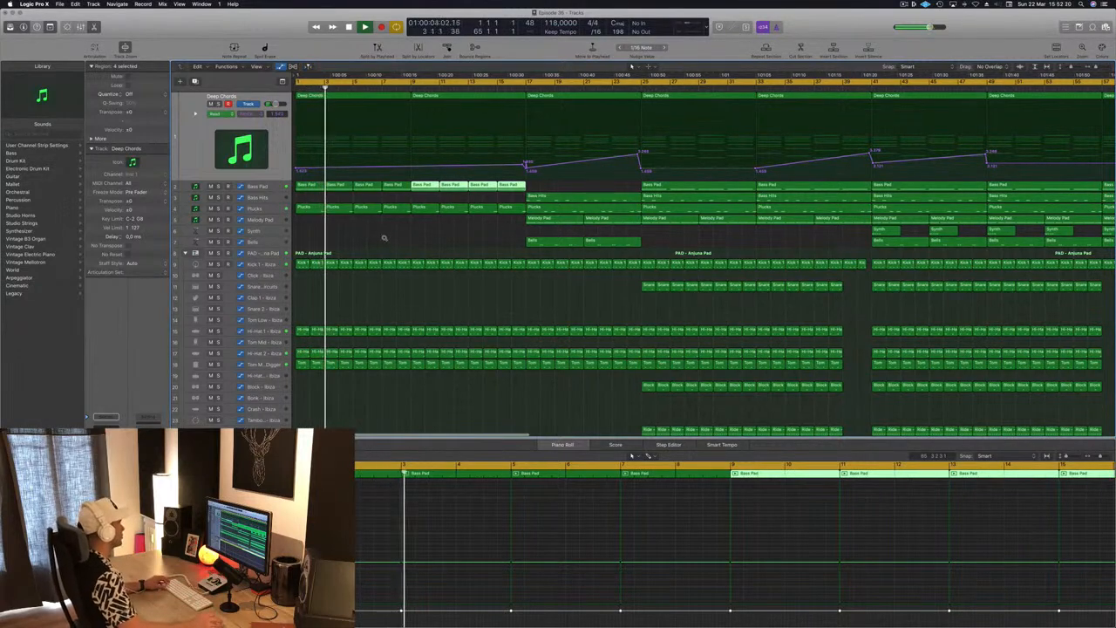
- Copy four Block regions from the section starting at bar 25 into bars 5 to 8 of the intro
scroll(384, 240, down, 3)
scroll(535, 362, down, 1)
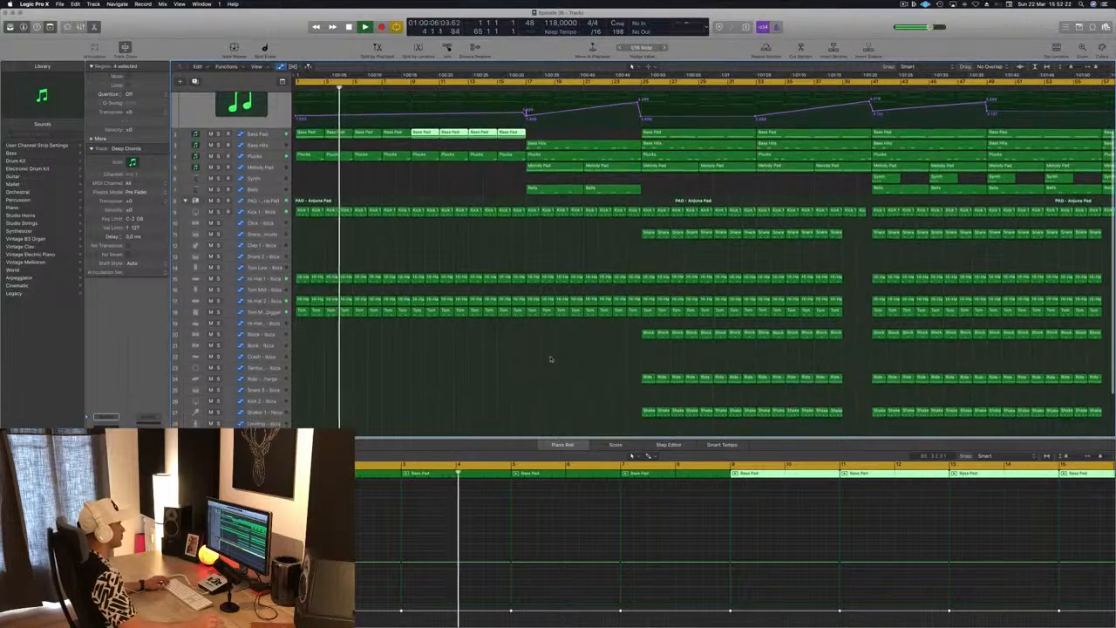
drag(611, 342, 357, 339)
key(Return)
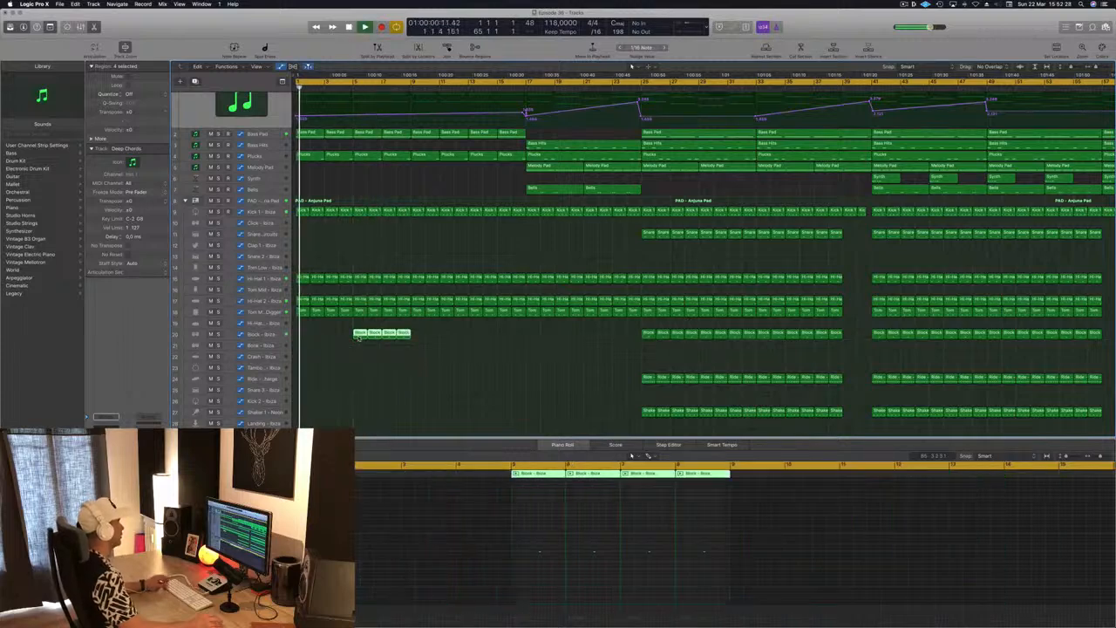
key(super+Right)
- Open the Kick 1 region at bar 4 and inspect its notes in the piano roll
click(360, 212)
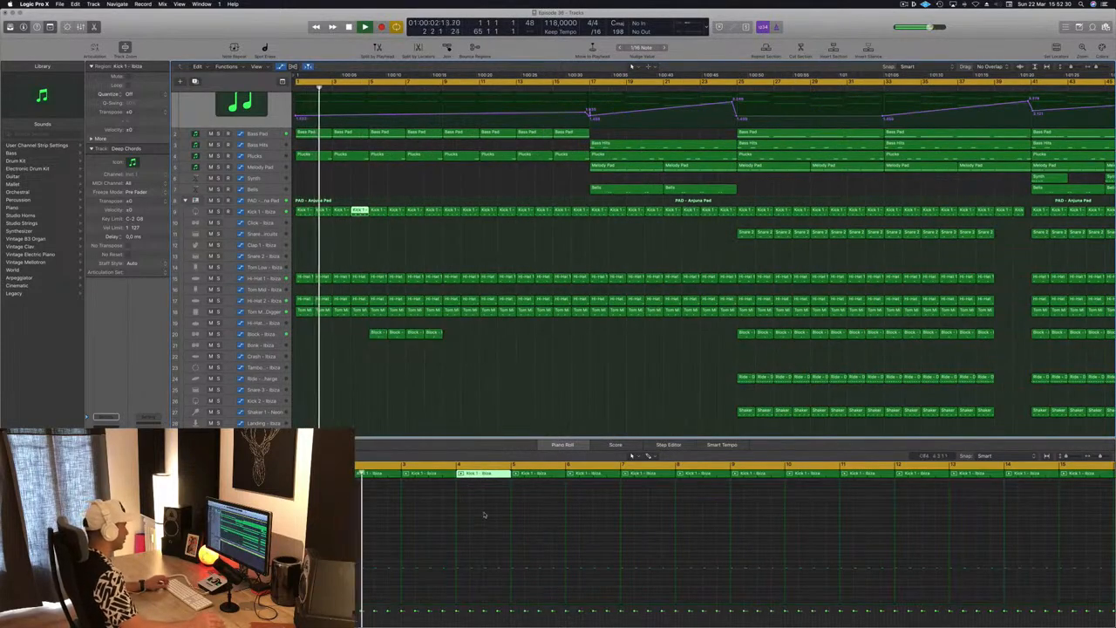
click(494, 552)
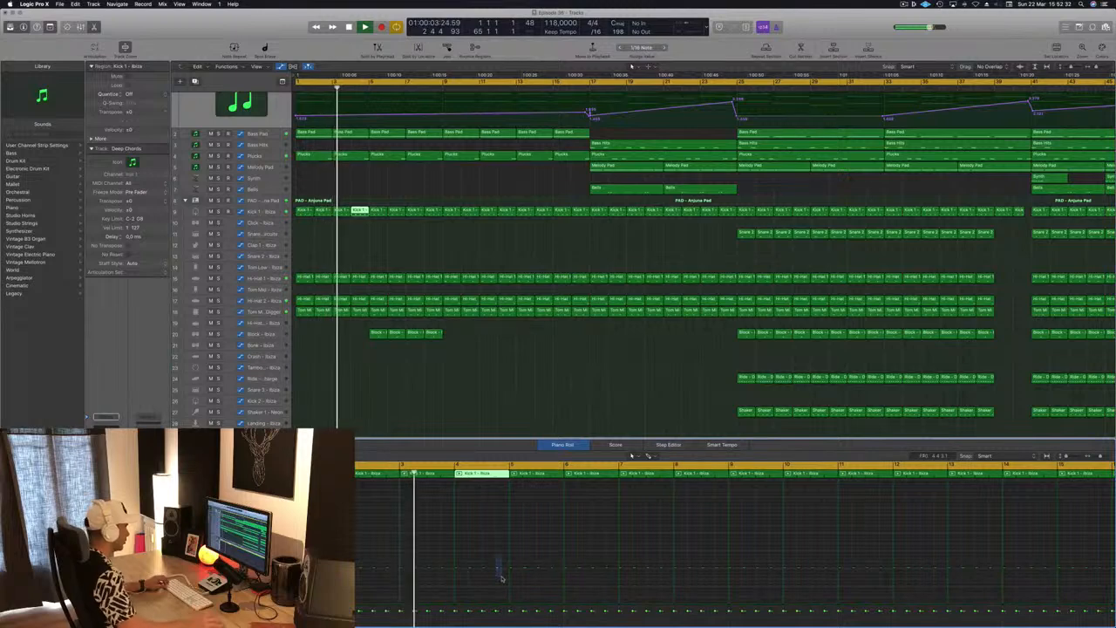
ctrl+alt+click(497, 570)
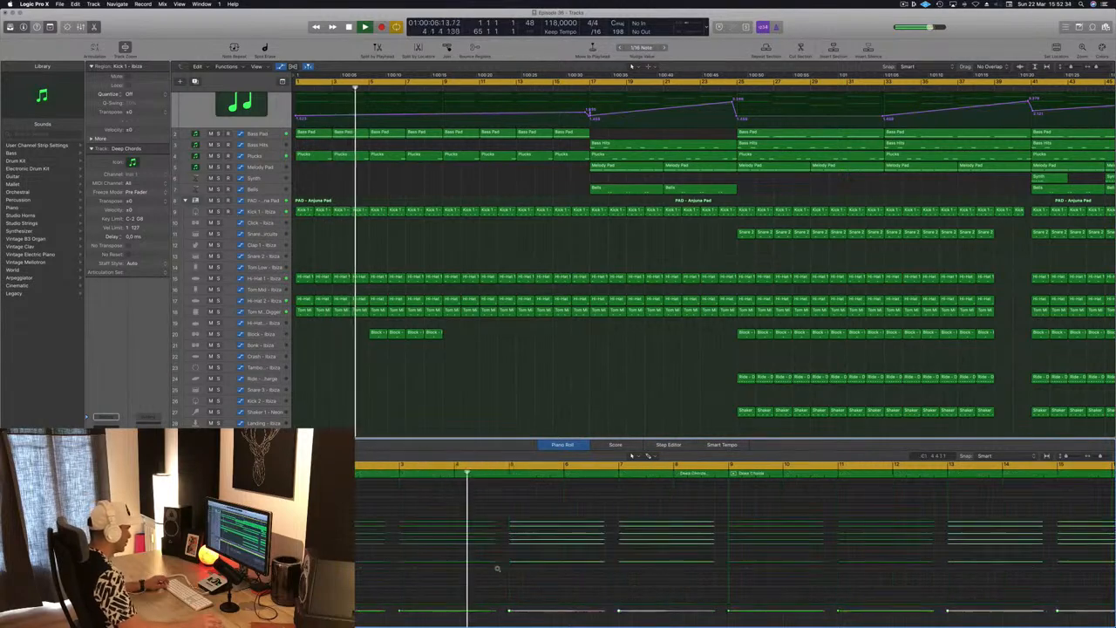
scroll(359, 252, down, 3)
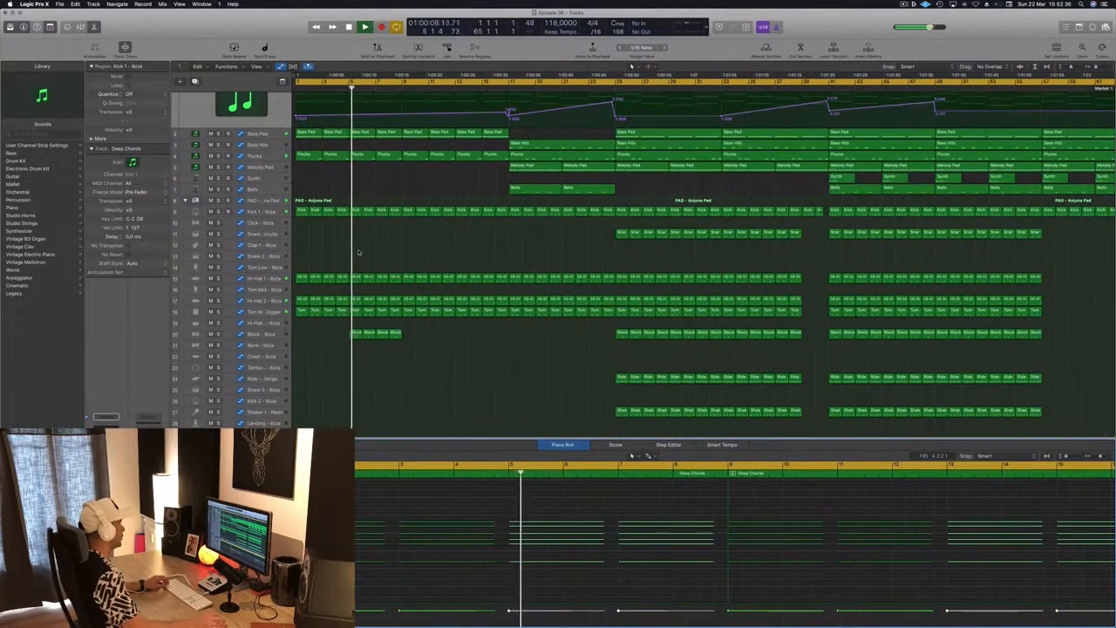
- Save the project and copy the four Block regions of bars 5 to 8 twice so they fill bars 9 to 16
key(super+s)
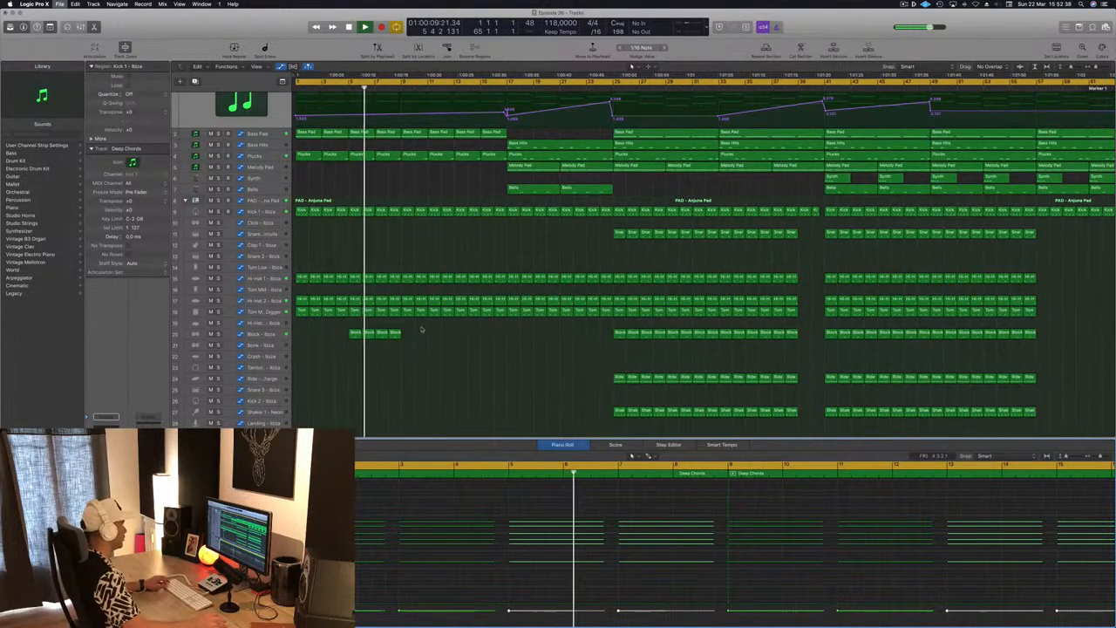
scroll(421, 331, down, 2)
click(354, 332)
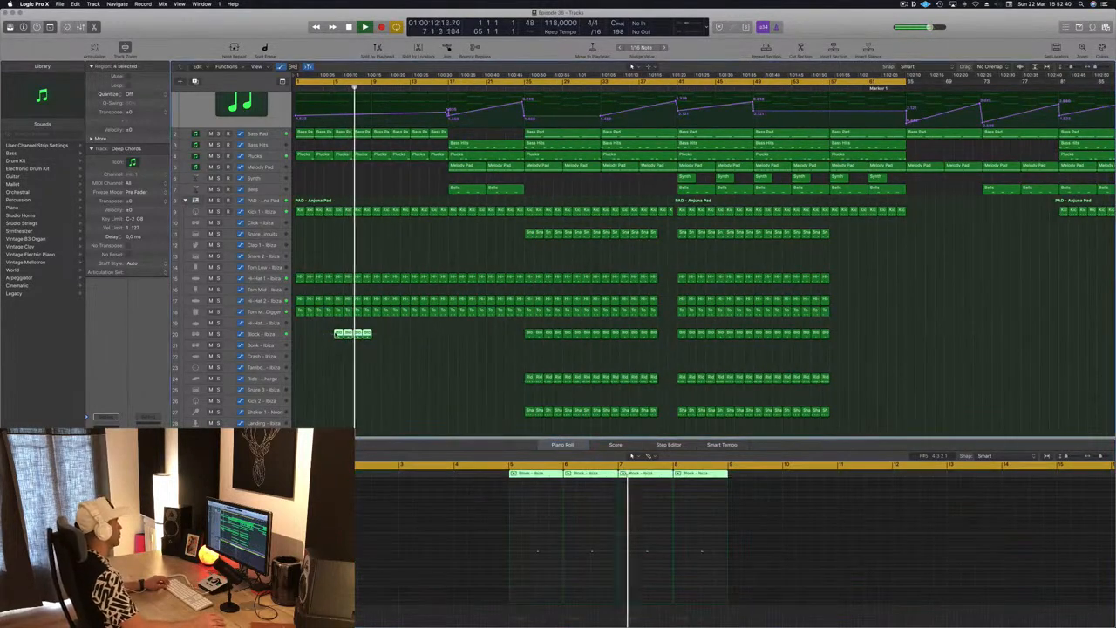
alt+drag(353, 333, 376, 335)
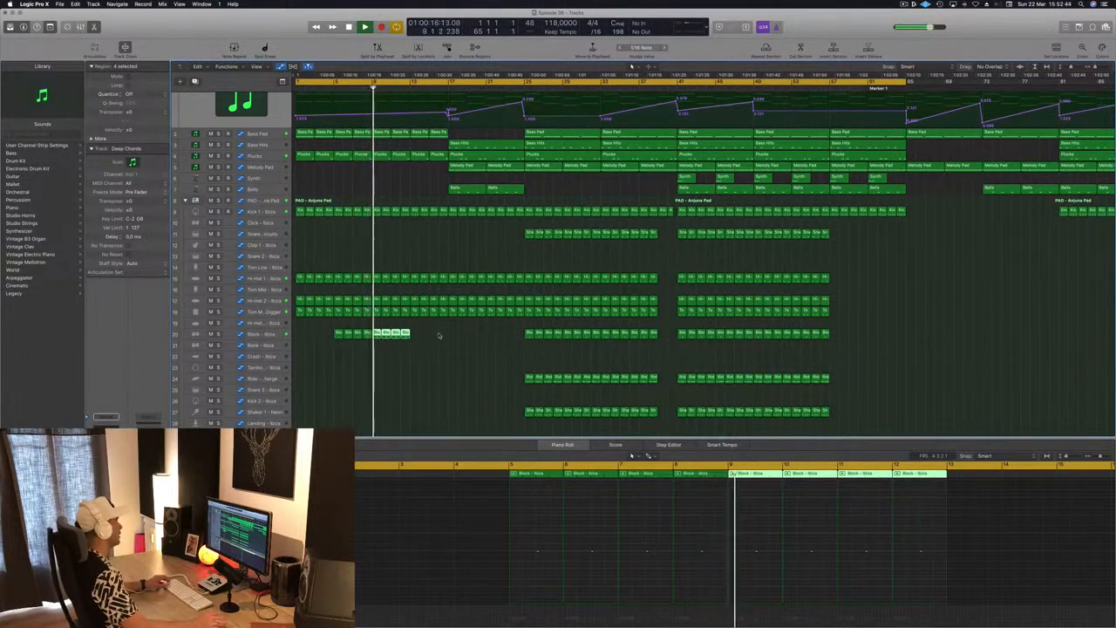
alt+drag(383, 333, 411, 353)
click(411, 374)
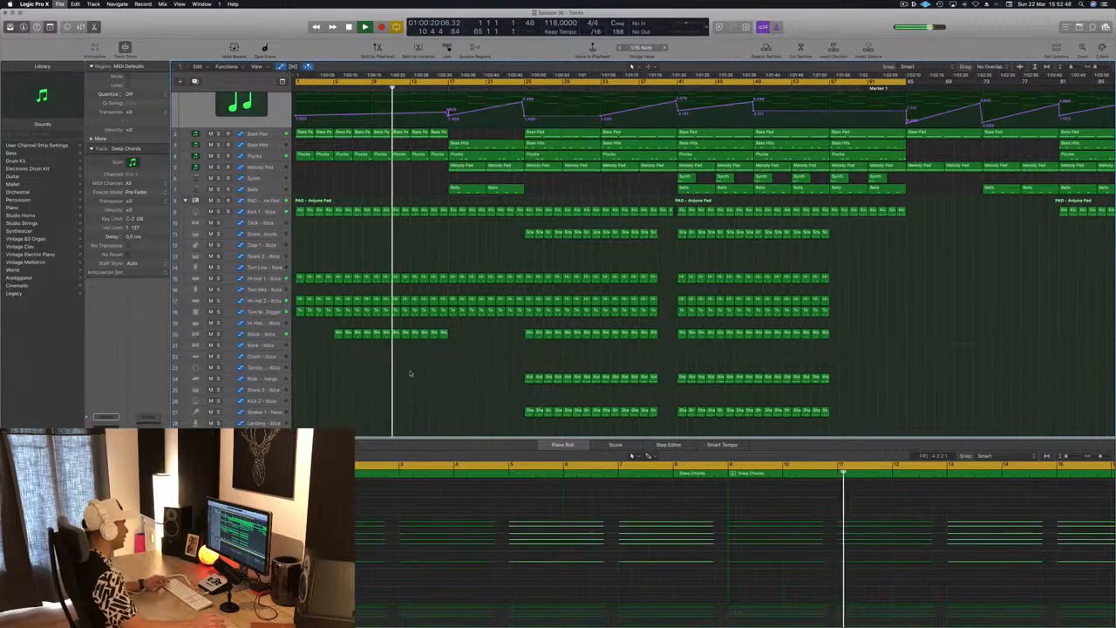
- Copy the Block regions forward to fill bars 17 to 24, then restart playback from bar 1
scroll(364, 379, left, 1)
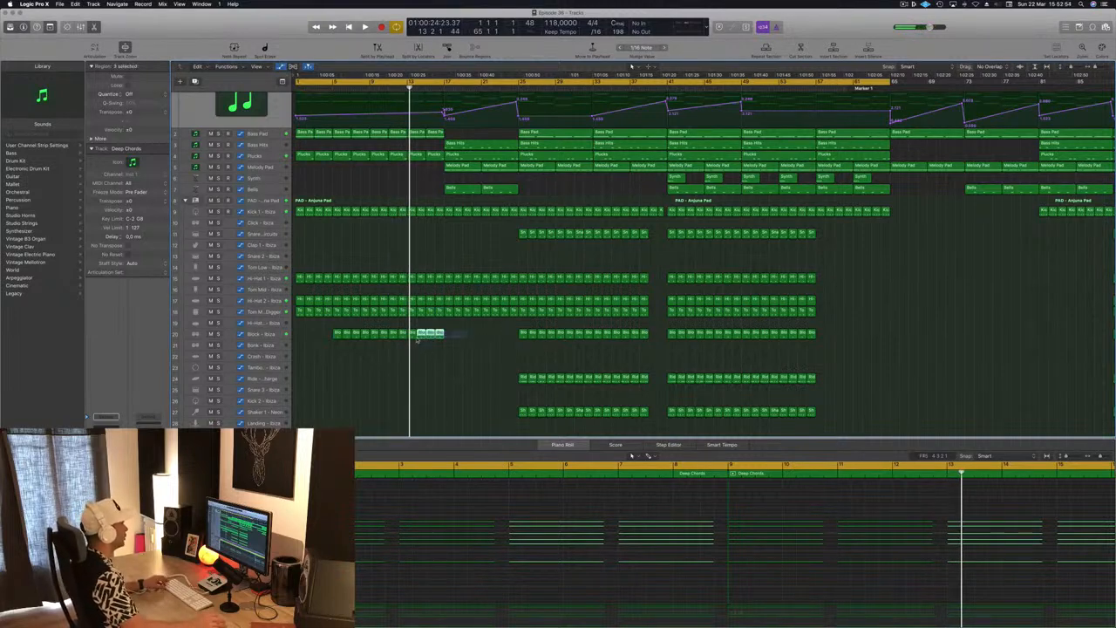
alt+drag(415, 341, 489, 343)
click(456, 386)
key(Return)
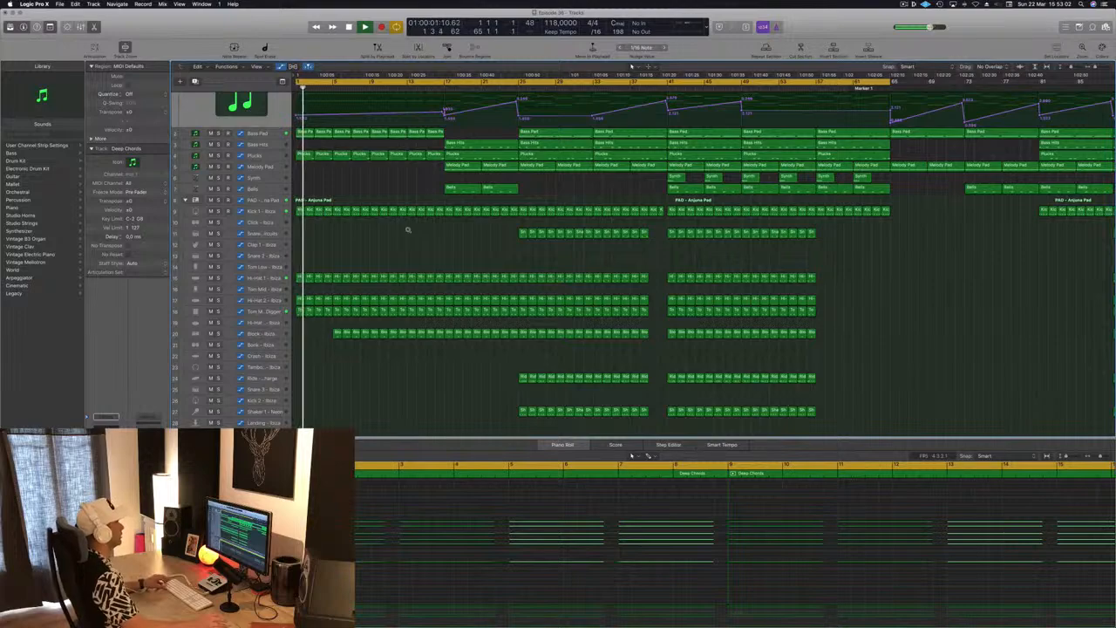
- Duplicate the Bass Pad track and move the eight Bass Pad regions of bars 1 to 16 onto the new track
scroll(408, 228, down, 1)
scroll(396, 207, up, 3)
scroll(394, 207, down, 2)
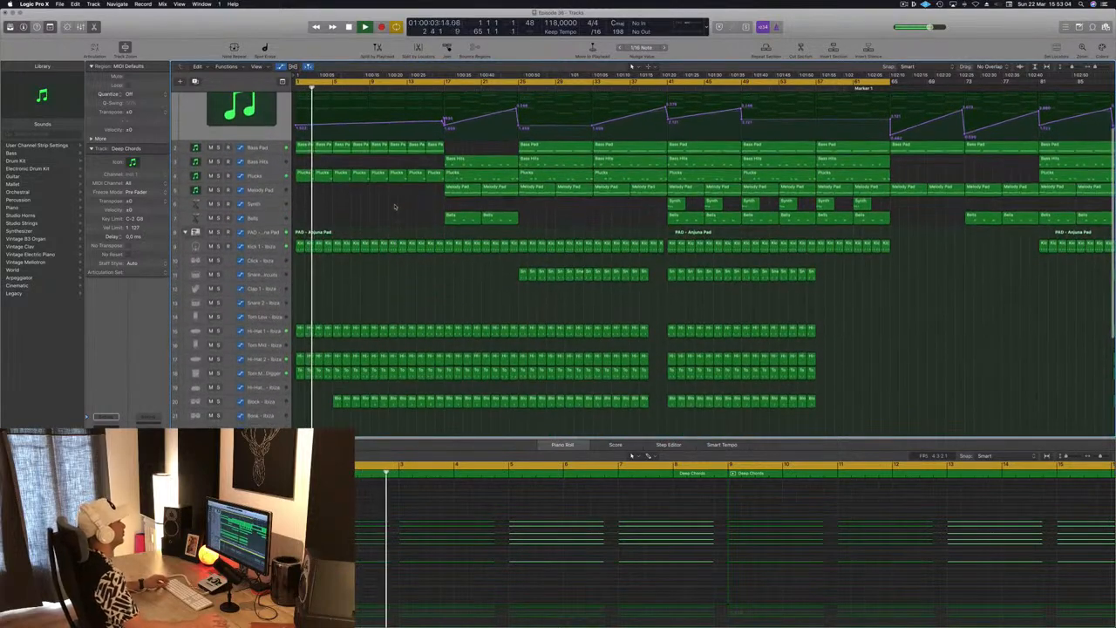
click(263, 147)
click(196, 82)
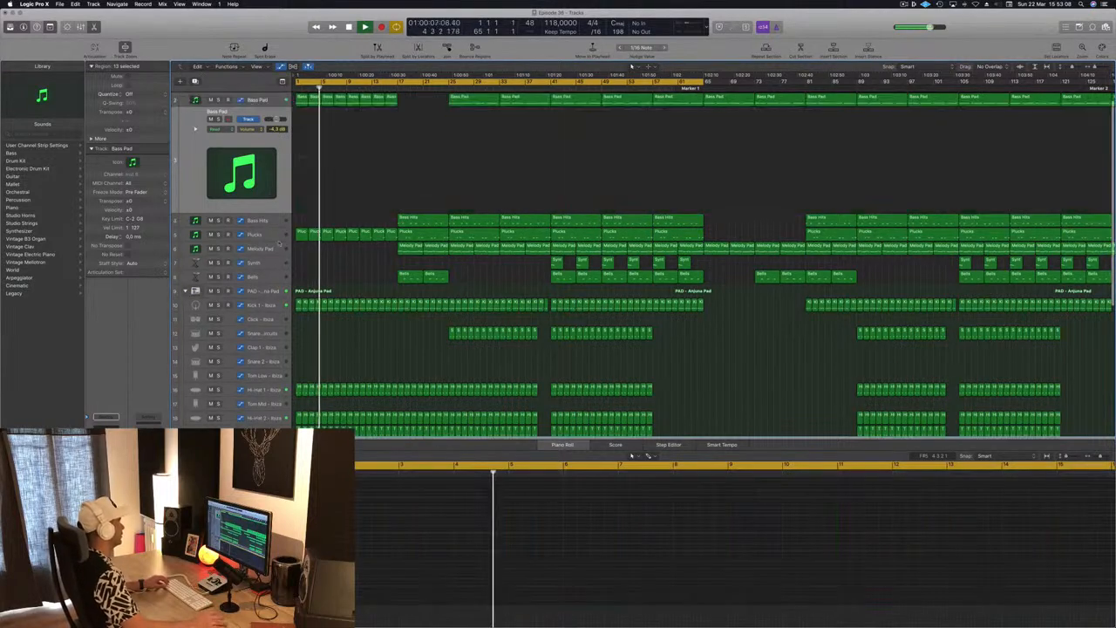
scroll(318, 155, up, 1)
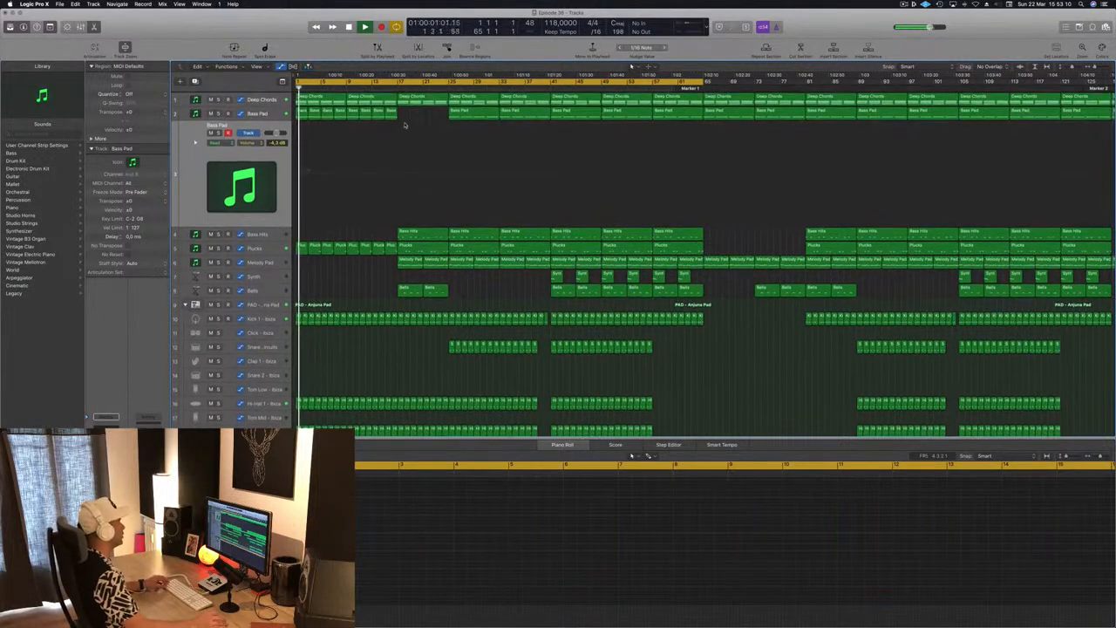
drag(297, 115, 301, 140)
- Open the new Bass Pad track's Sylenth1 window and audition pad presets during playback up to PAD - Deeper In Space
key(space)
key(Return)
key(space)
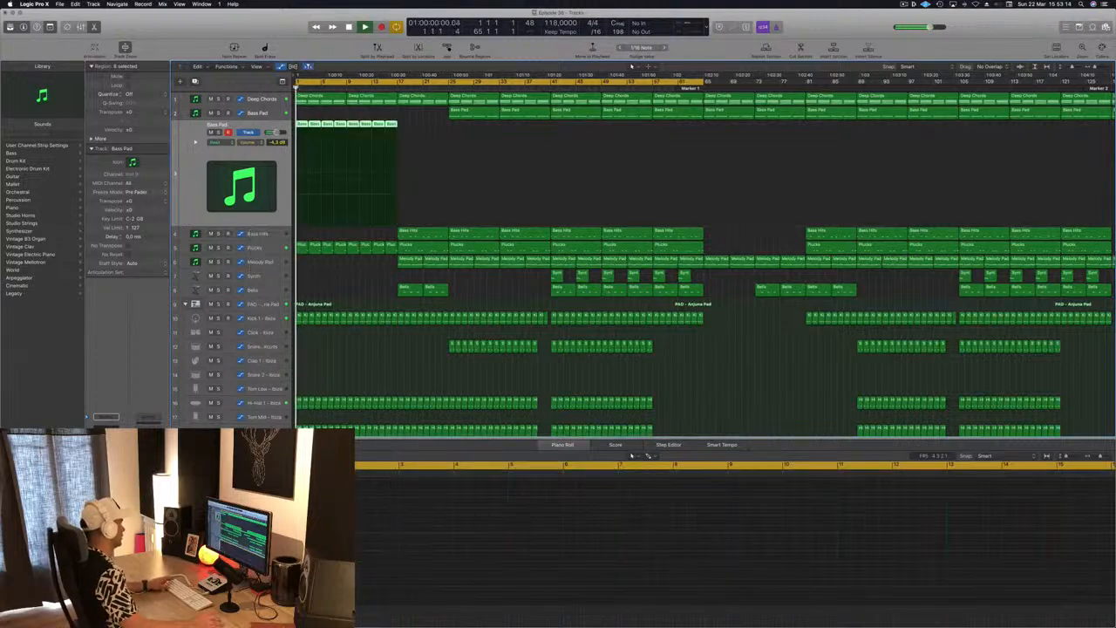
key(v)
drag(240, 37, 705, 165)
click(701, 240)
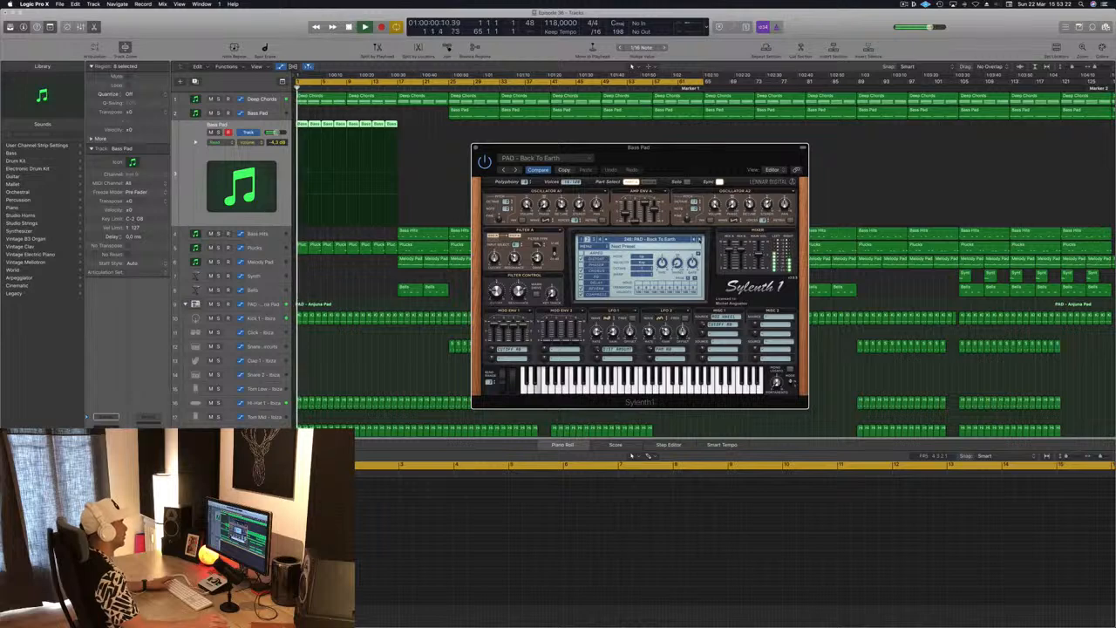
key(space)
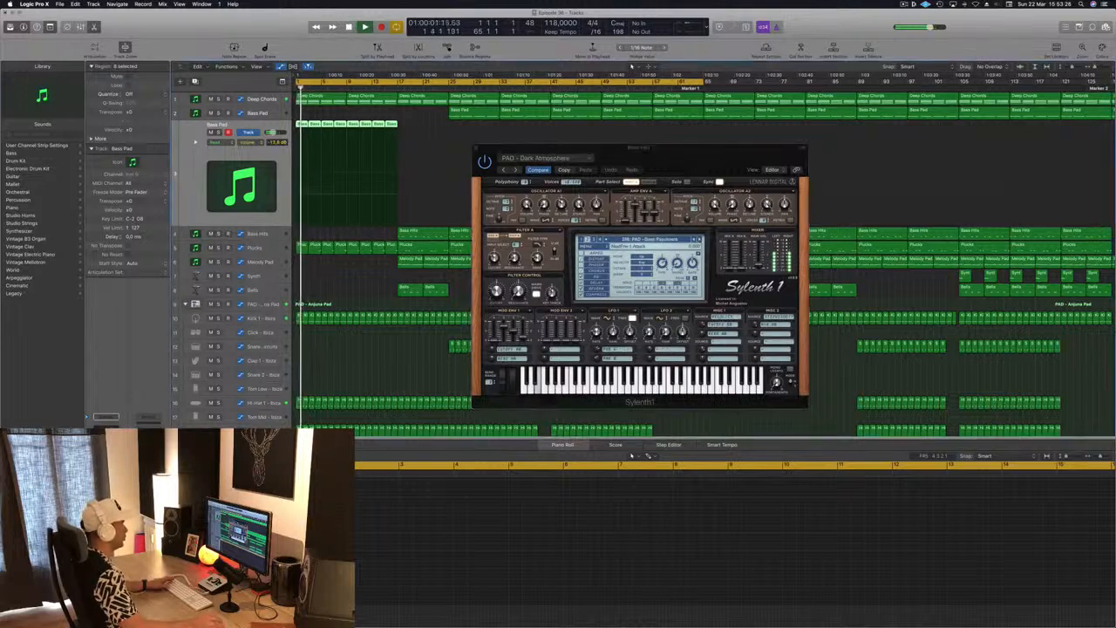
click(699, 241)
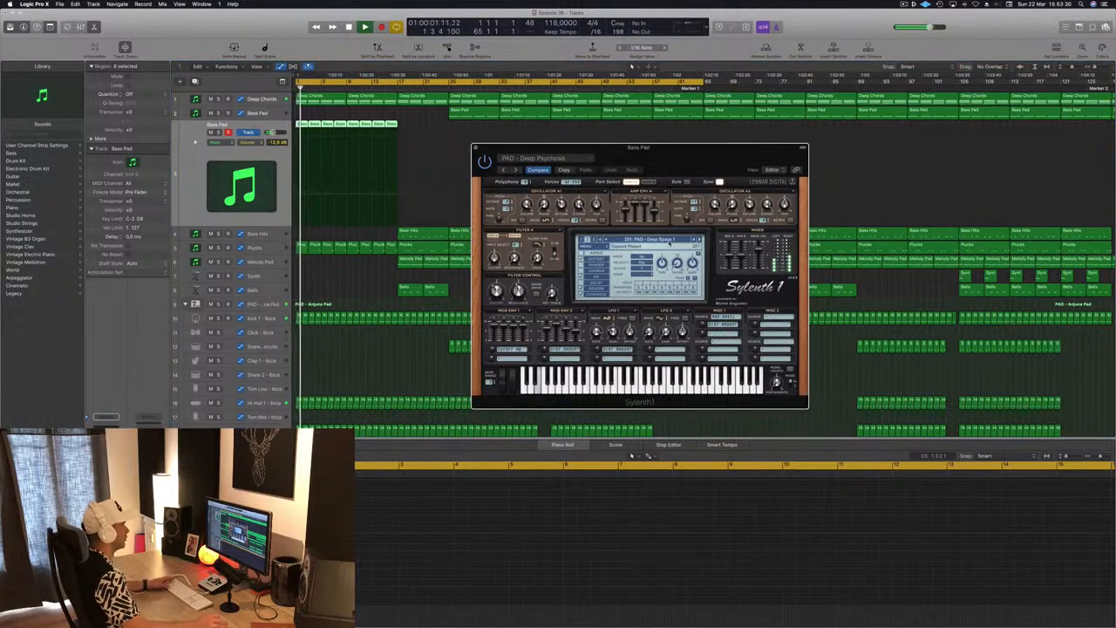
click(699, 241)
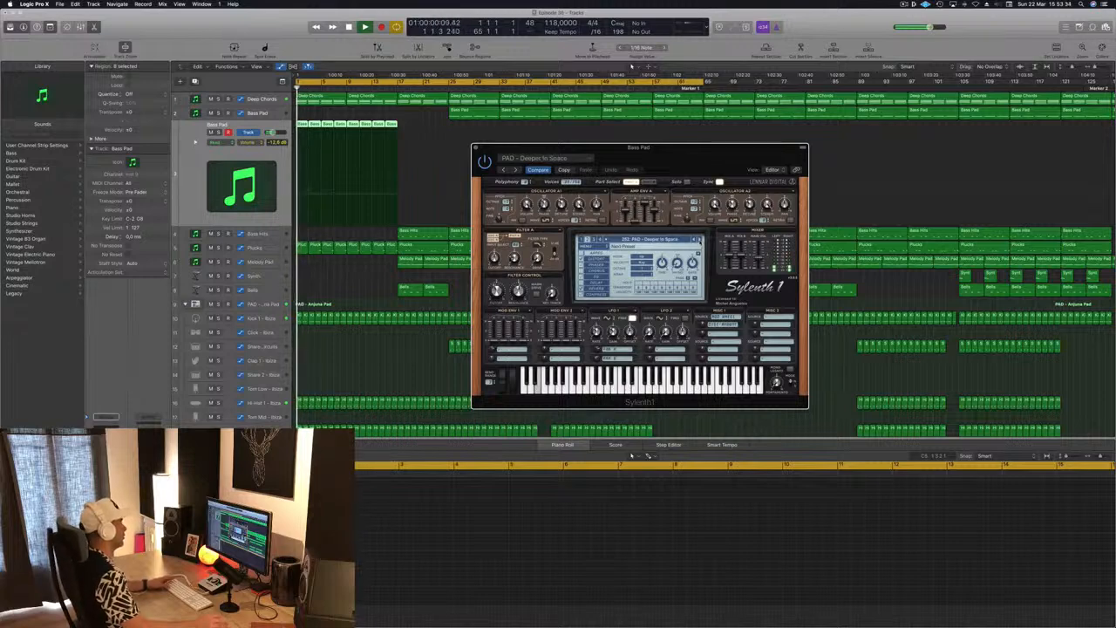
- Choose the PAD - Emotional Pad preset and lower the new Bass Pad track's volume to -25.5 dB
drag(273, 133, 270, 132)
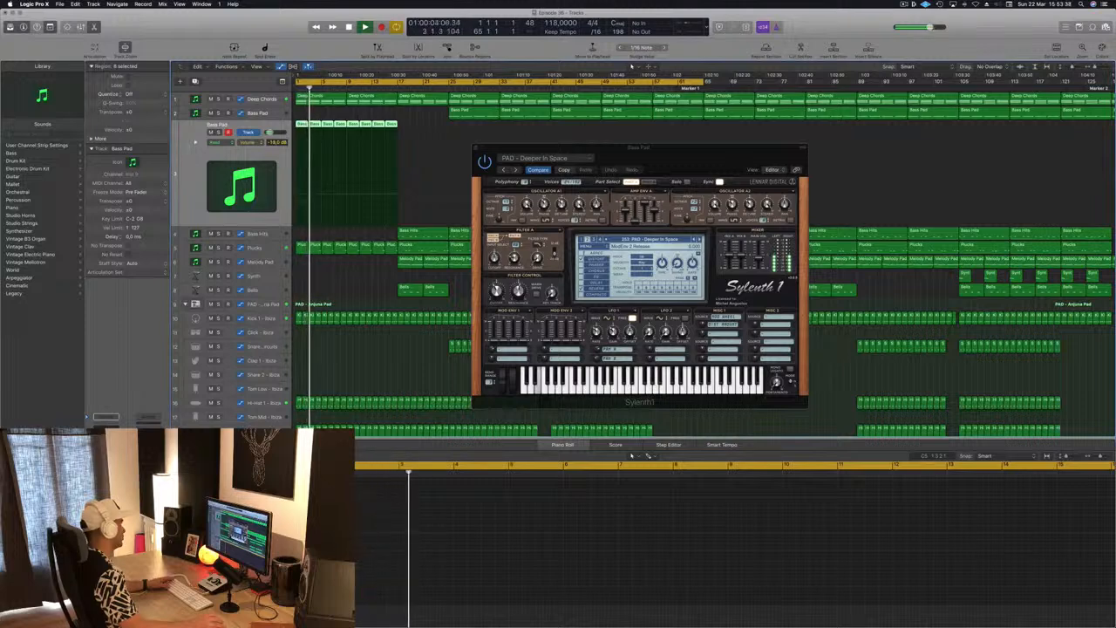
drag(683, 173, 577, 201)
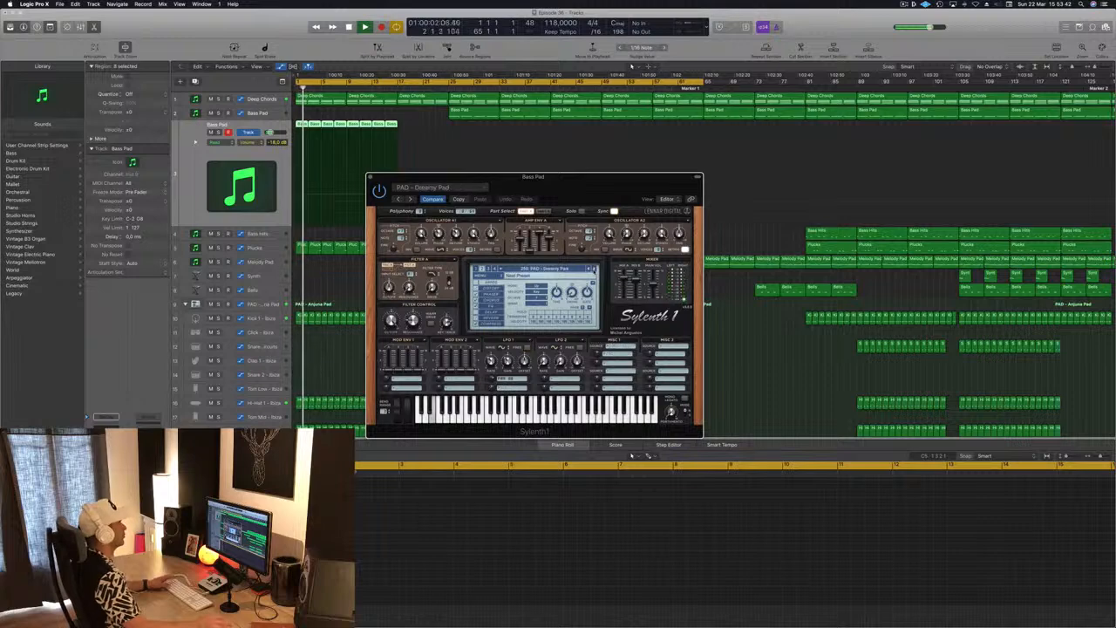
click(595, 269)
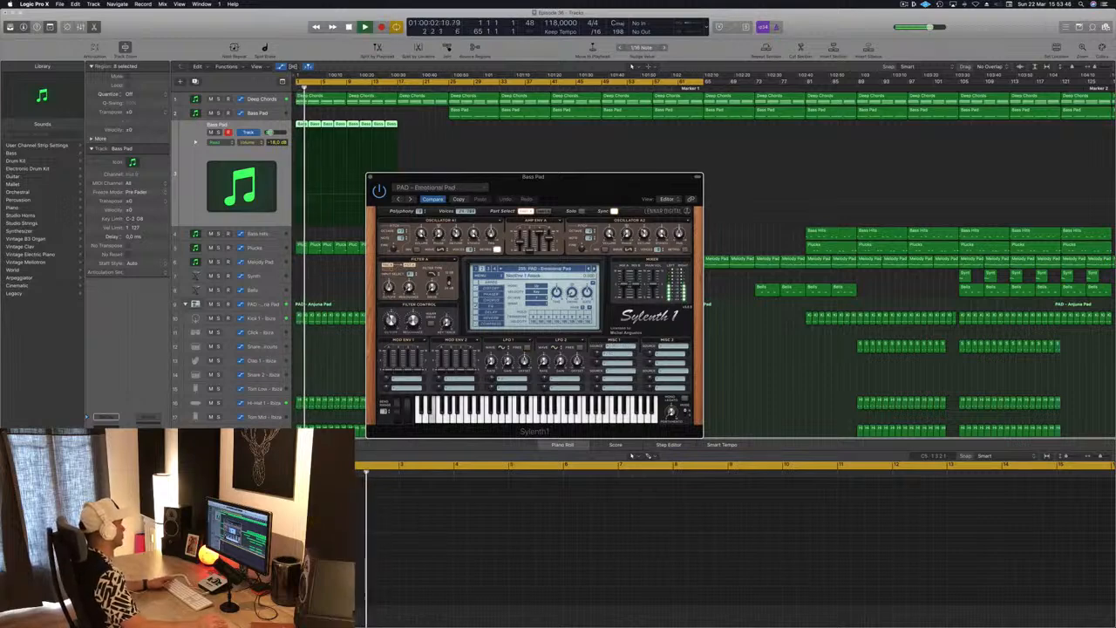
drag(271, 132, 269, 133)
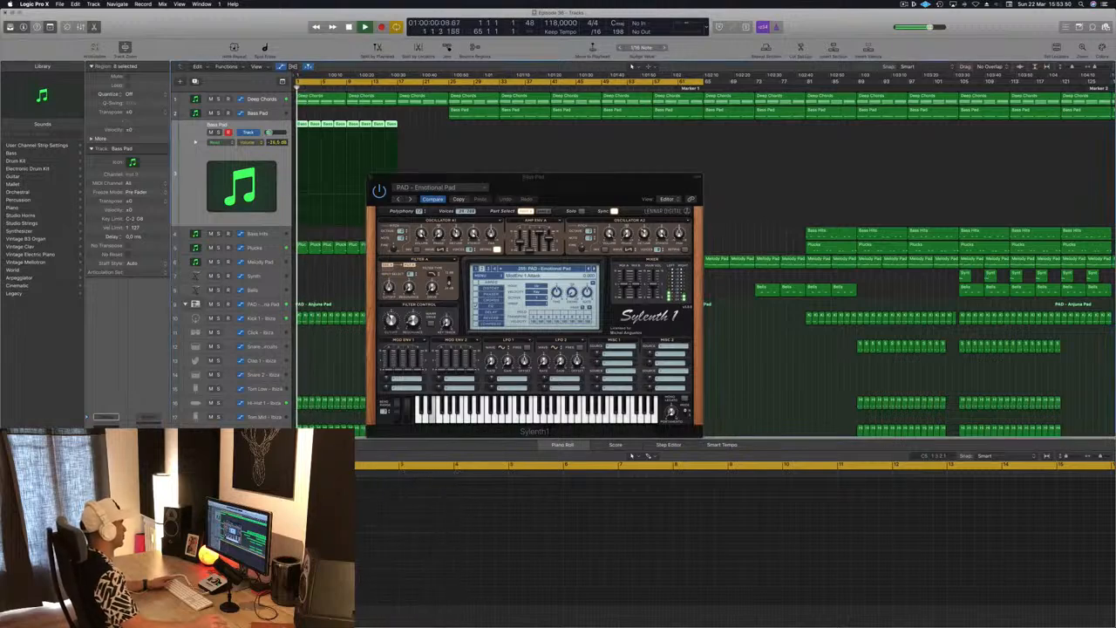
- Compare the intro with the new Bass Pad track muted and unmuted, then close the Sylenth1 window
drag(616, 181, 647, 170)
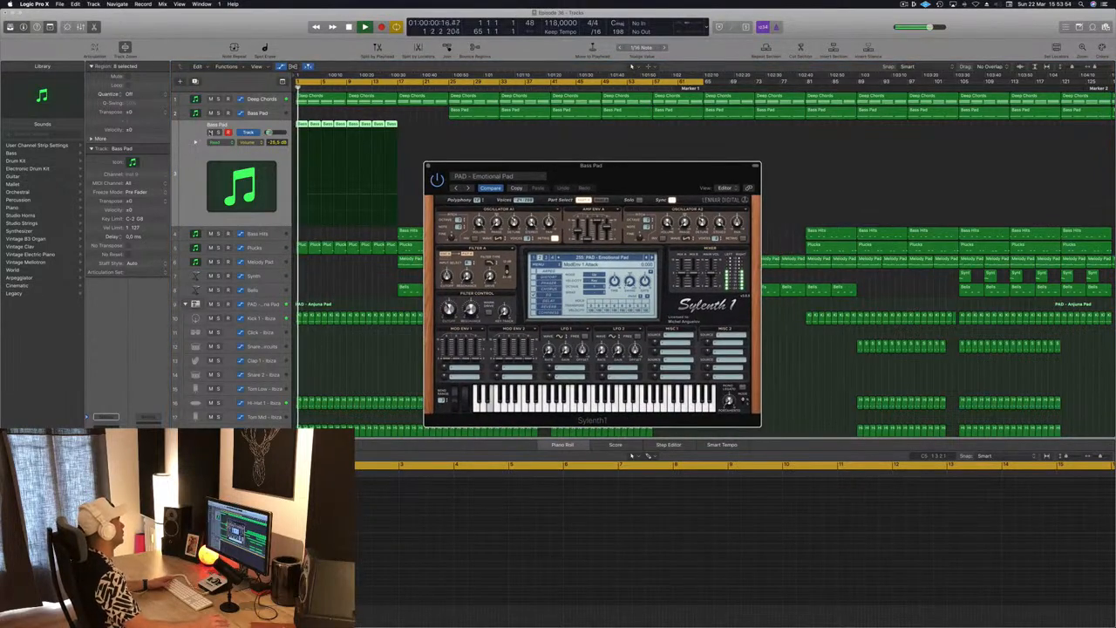
click(211, 132)
click(210, 132)
click(676, 173)
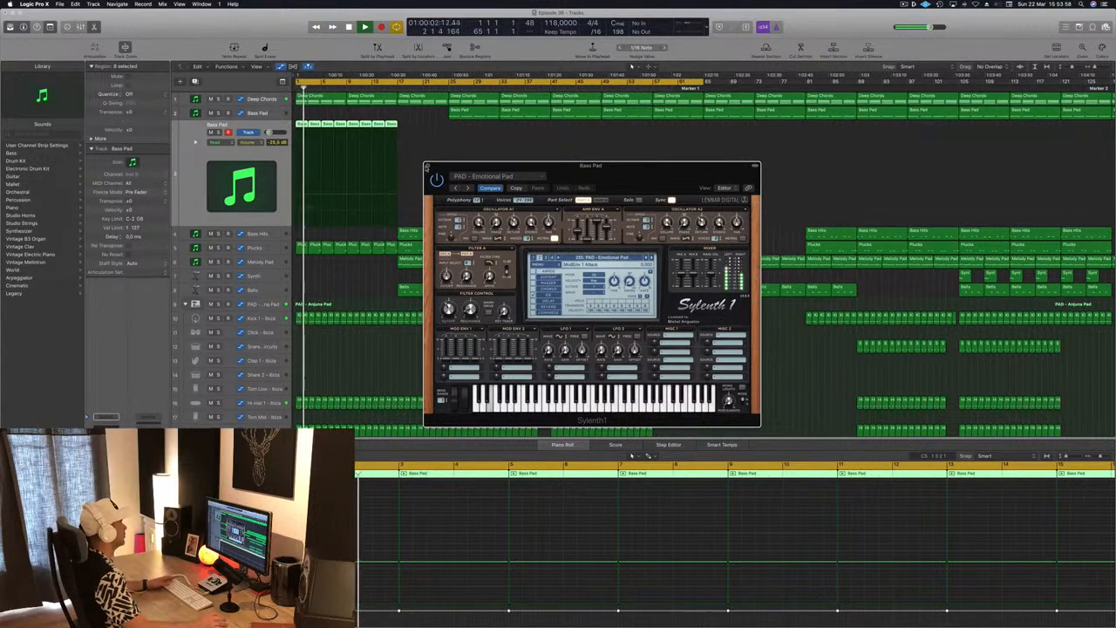
click(427, 167)
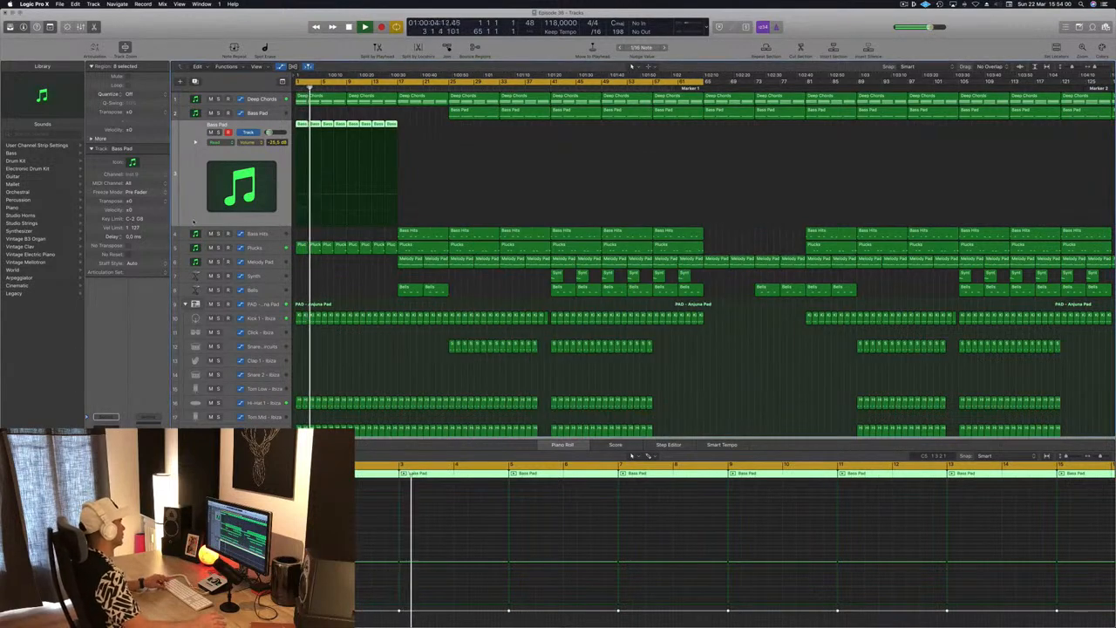
- Copy Ride regions from the section starting at bar 25 into bars 17 to 24
key(super+Left)
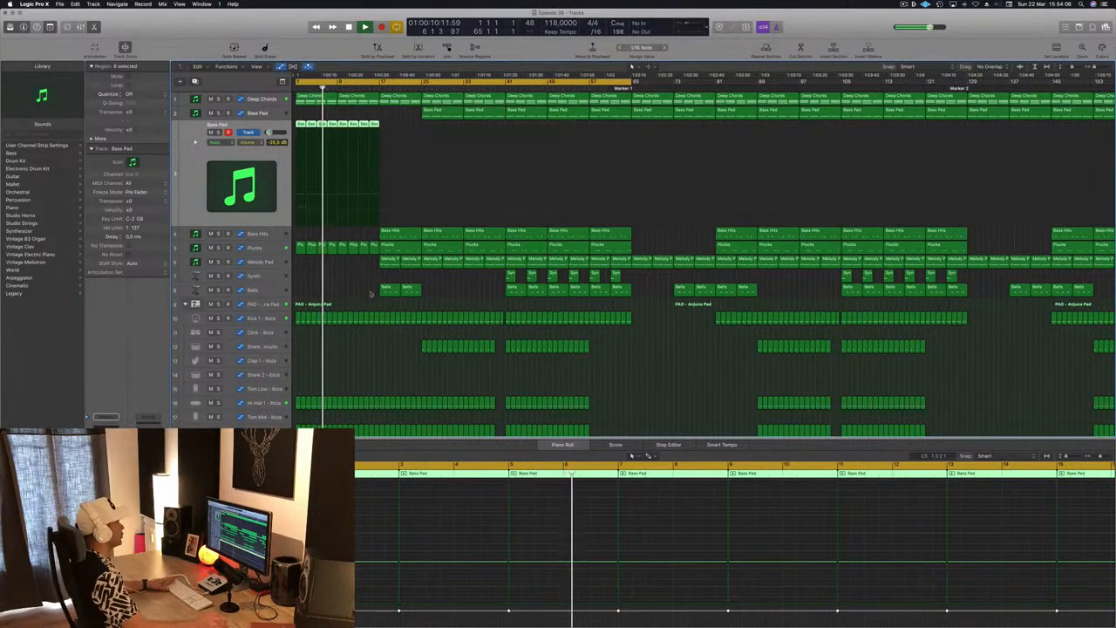
scroll(369, 294, down, 3)
scroll(370, 294, down, 9)
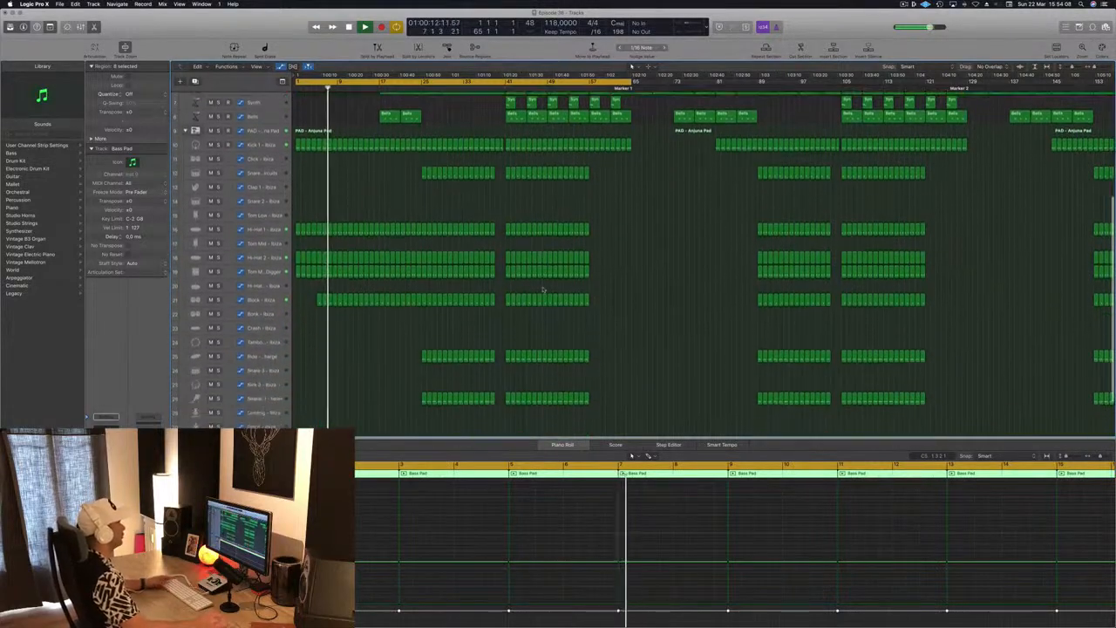
scroll(543, 289, down, 2)
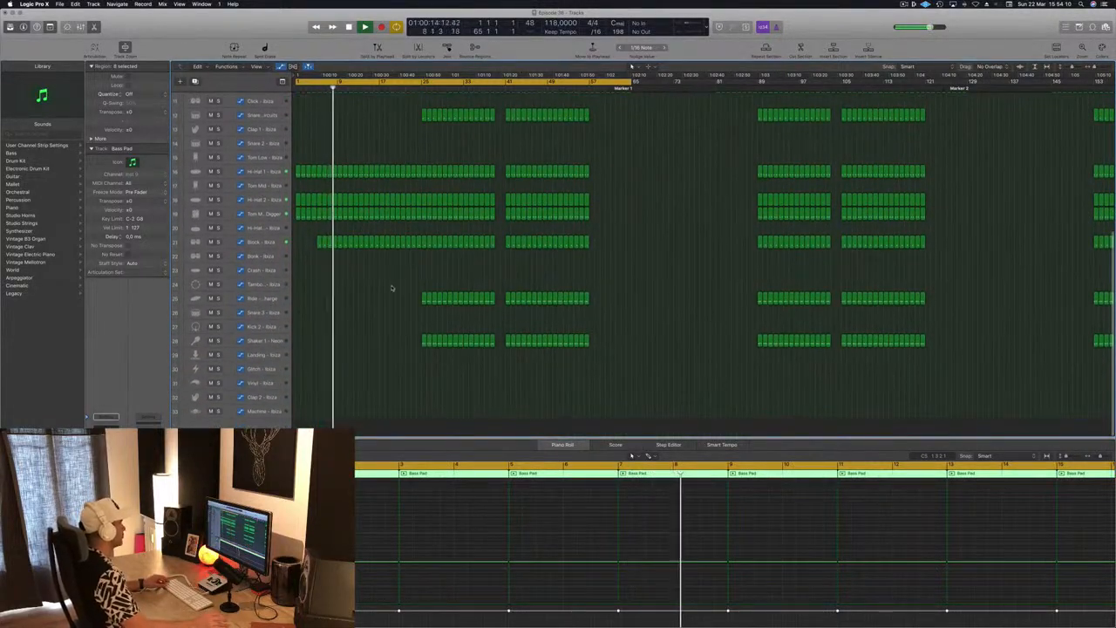
mouse_move(400, 292)
mouse_down()
mouse_move(447, 308)
mouse_move(342, 300)
mouse_move(406, 302)
mouse_up()
scroll(384, 237, up, 5)
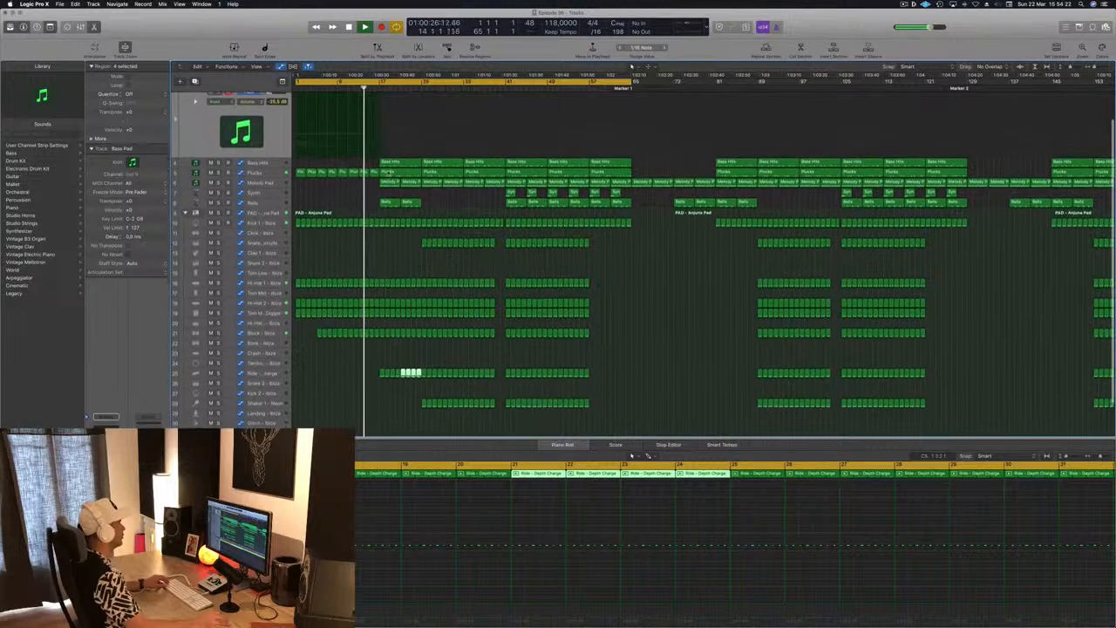
- Stop playback and delete the two Deep Chords regions in bars 17 to 32 and the Bass Pad region at bar 25
scroll(392, 209, up, 3)
scroll(406, 170, down, 1)
click(406, 112)
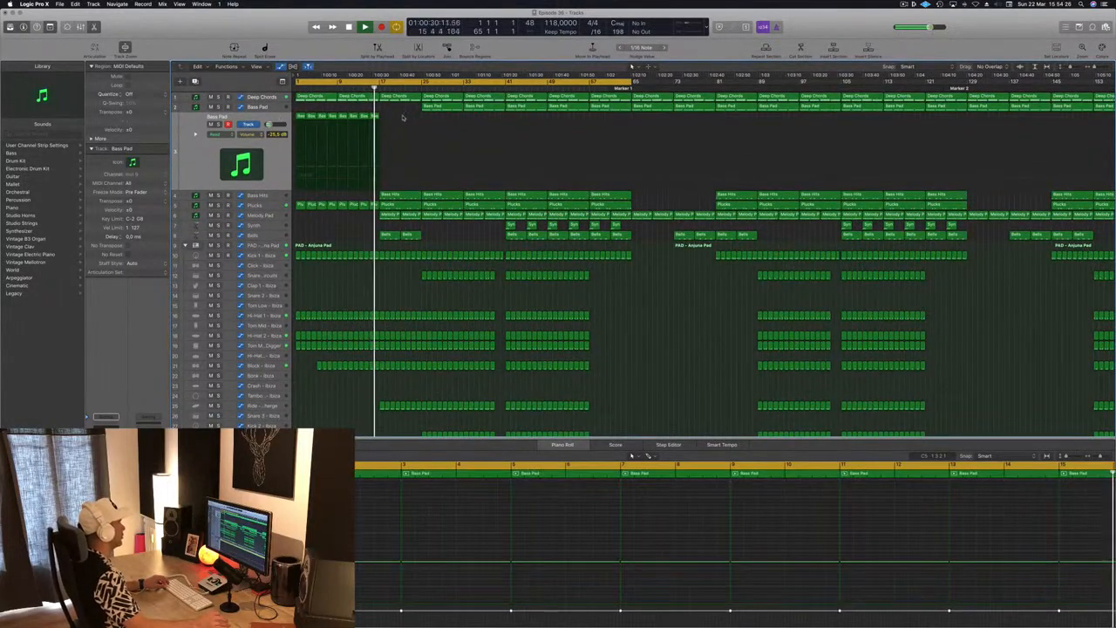
key(super+Left)
key(super+Left)
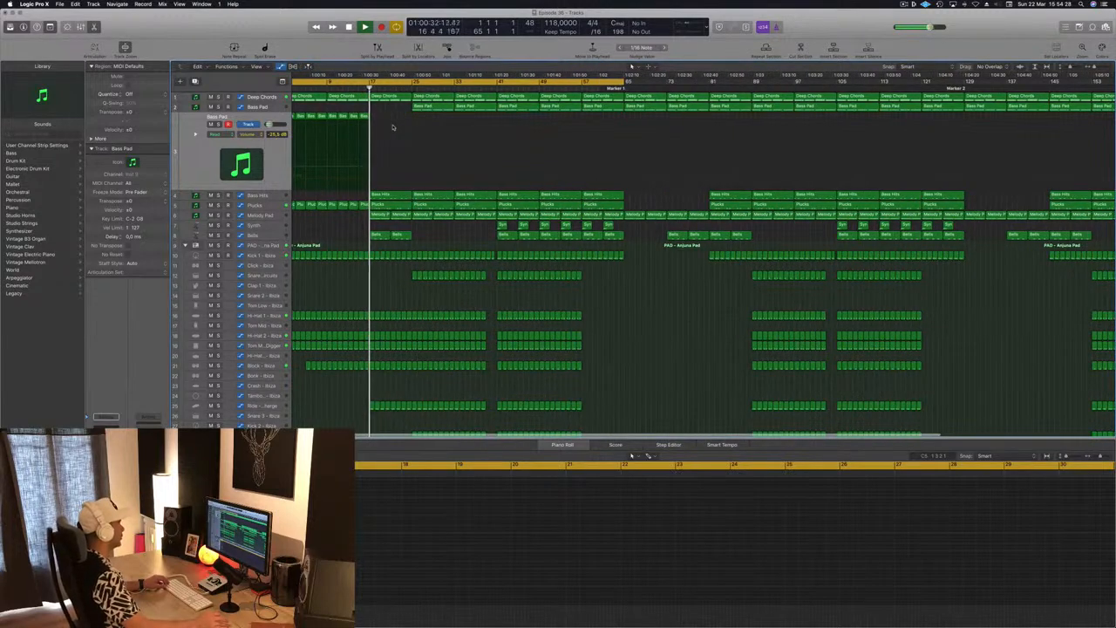
key(super+Left)
key(super+Right)
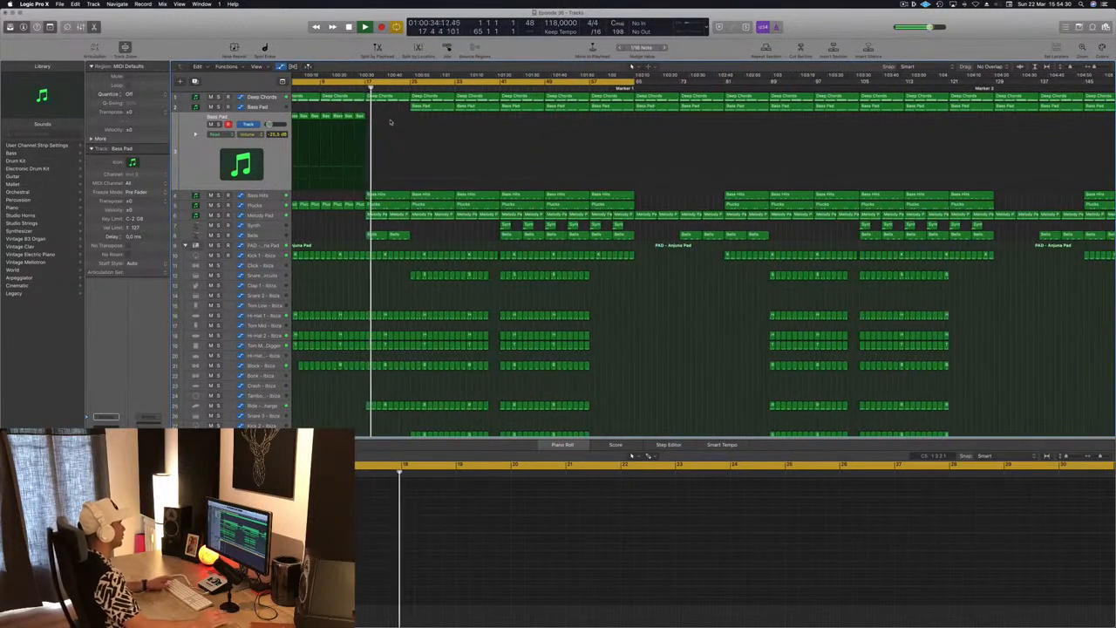
key(space)
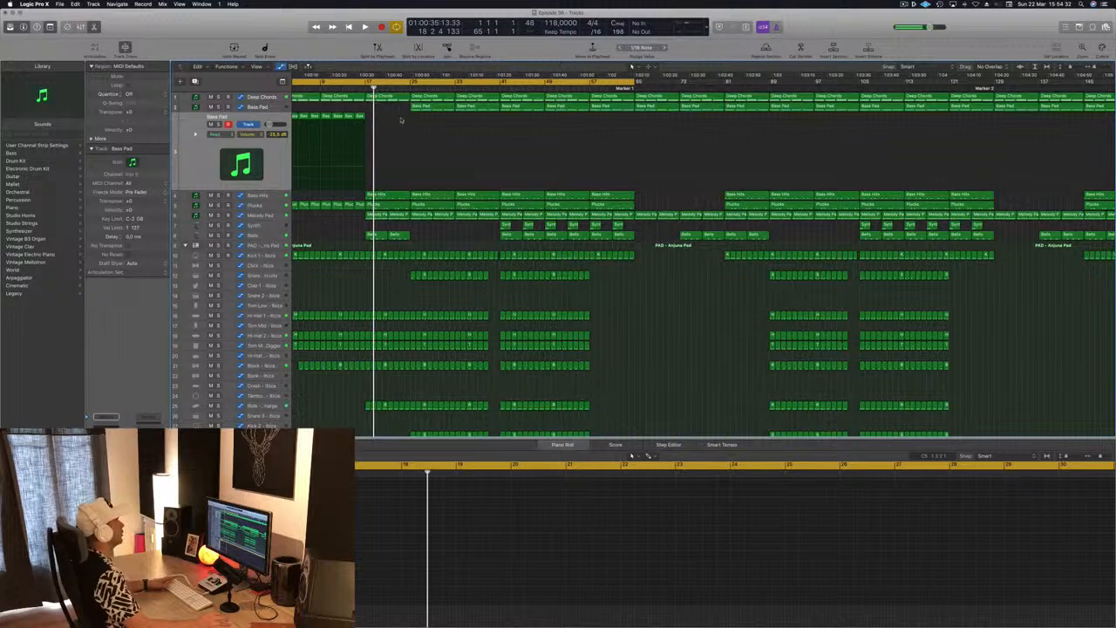
drag(430, 109, 430, 100)
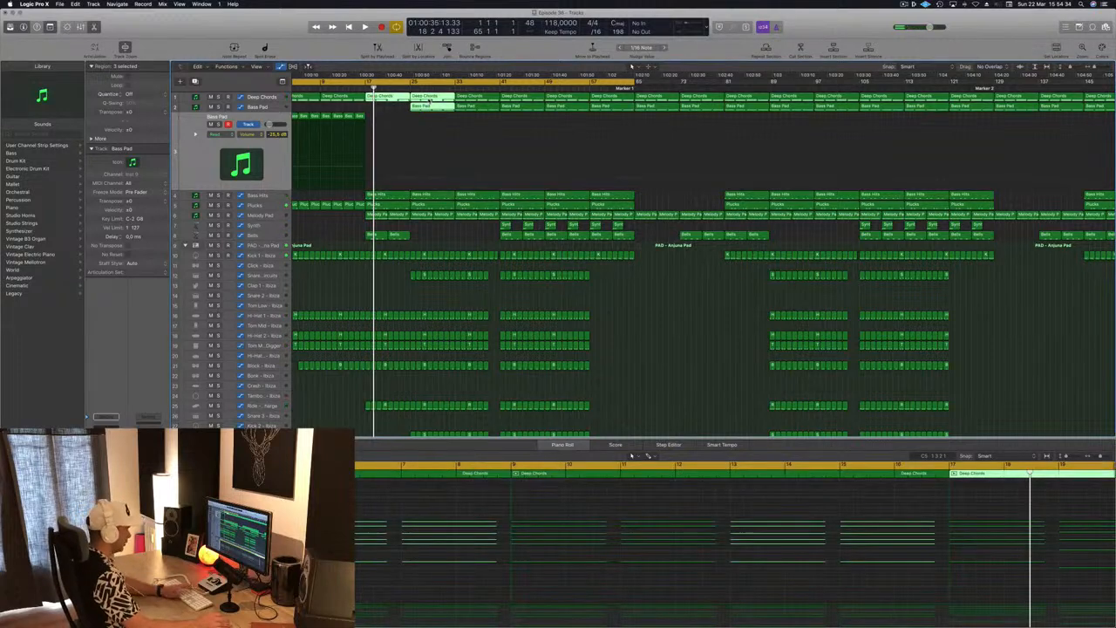
key(Delete)
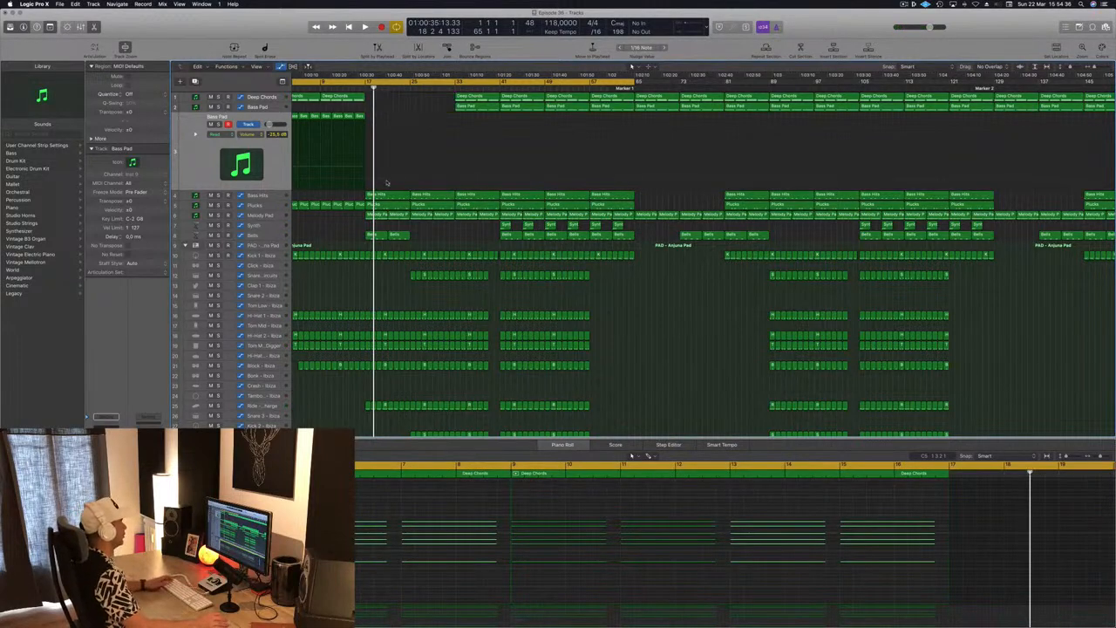
- Delete the Bells regions at bar 17 and the Bass Hits, Plucks and Melody Pad regions in bars 17 to 32
click(381, 197)
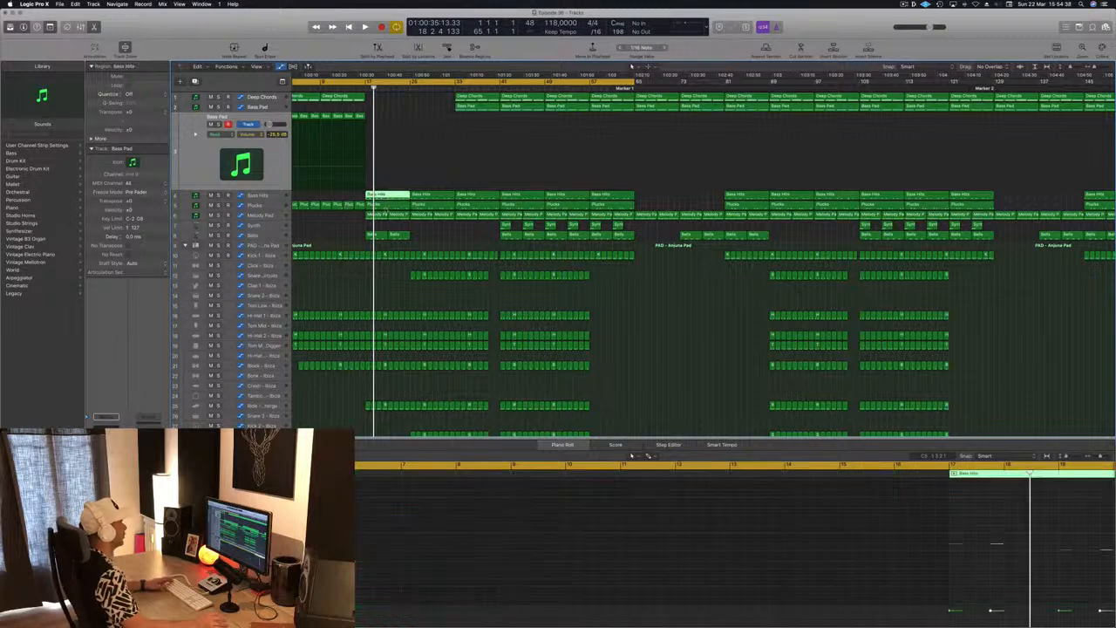
click(379, 235)
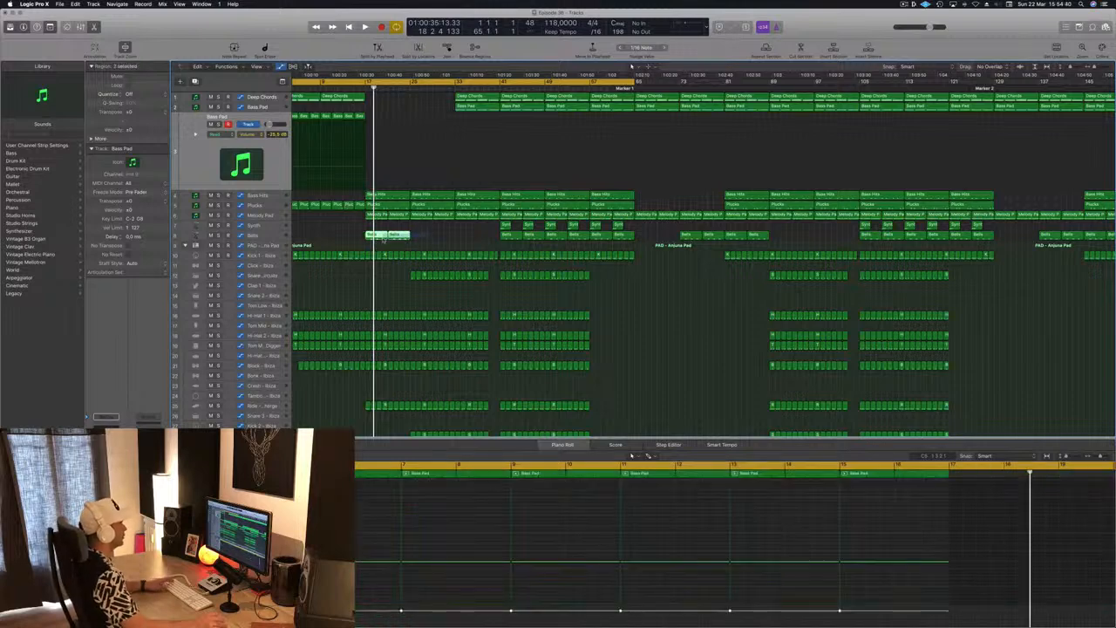
key(Delete)
drag(424, 216, 442, 197)
key(Delete)
- Copy the Deep Chords, Bass Pad and Plucks regions from bars 1 to 16 into bars 17 to 32 and start playback
key(Return)
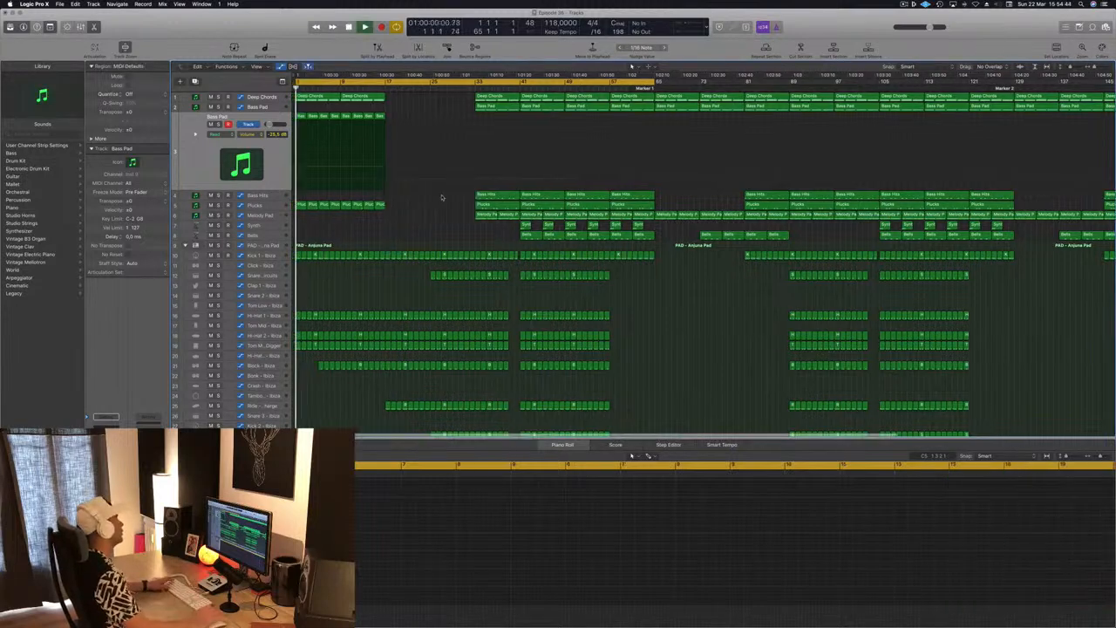
drag(399, 101, 315, 158)
drag(306, 98, 393, 103)
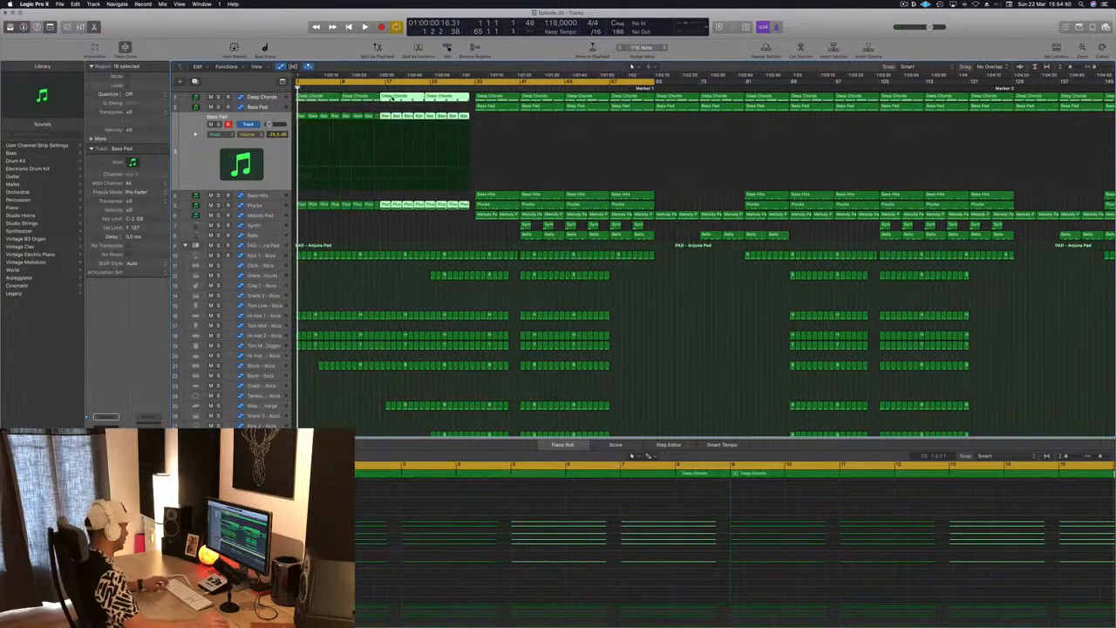
key(super+z)
drag(312, 98, 393, 103)
key(space)
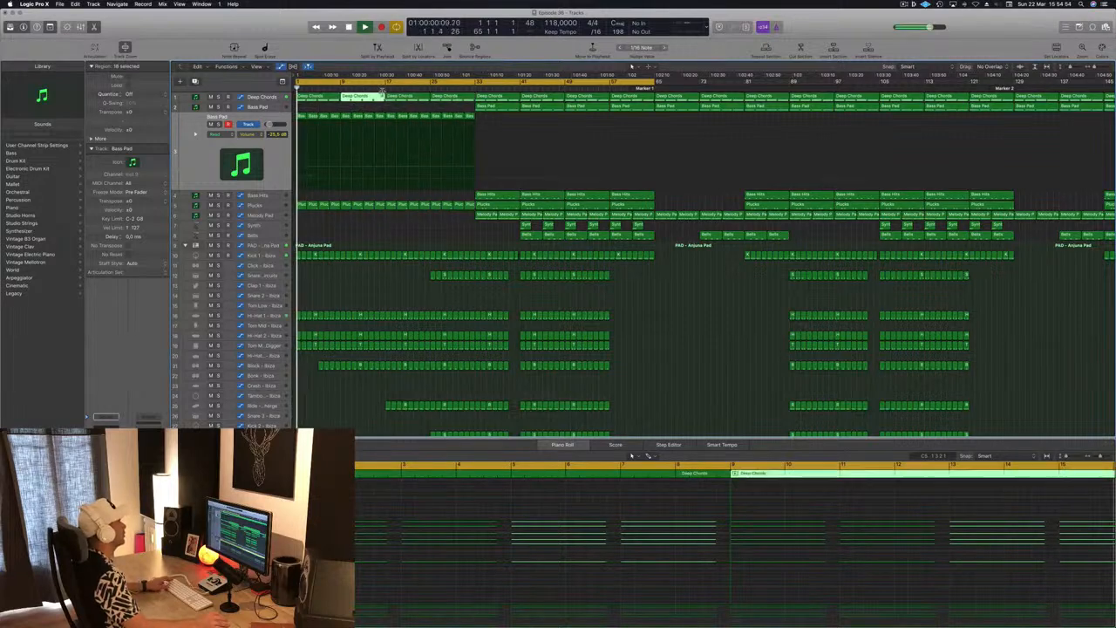
- Try a copy of the first Melody Pad region at bar 17, check the track's automation and delete the copy
click(486, 215)
click(505, 196)
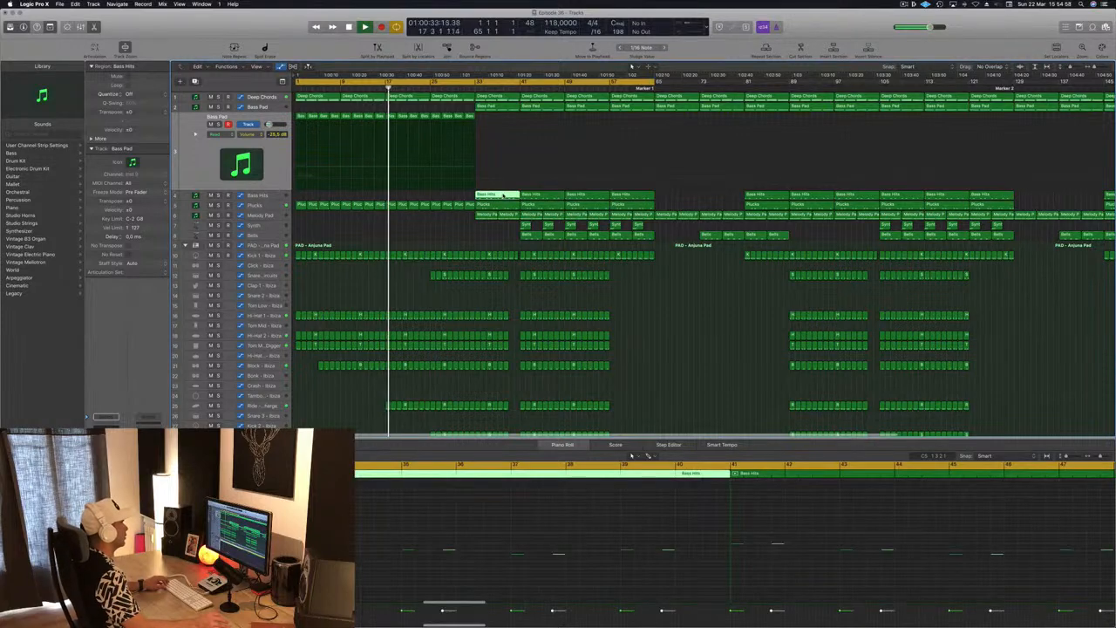
click(489, 217)
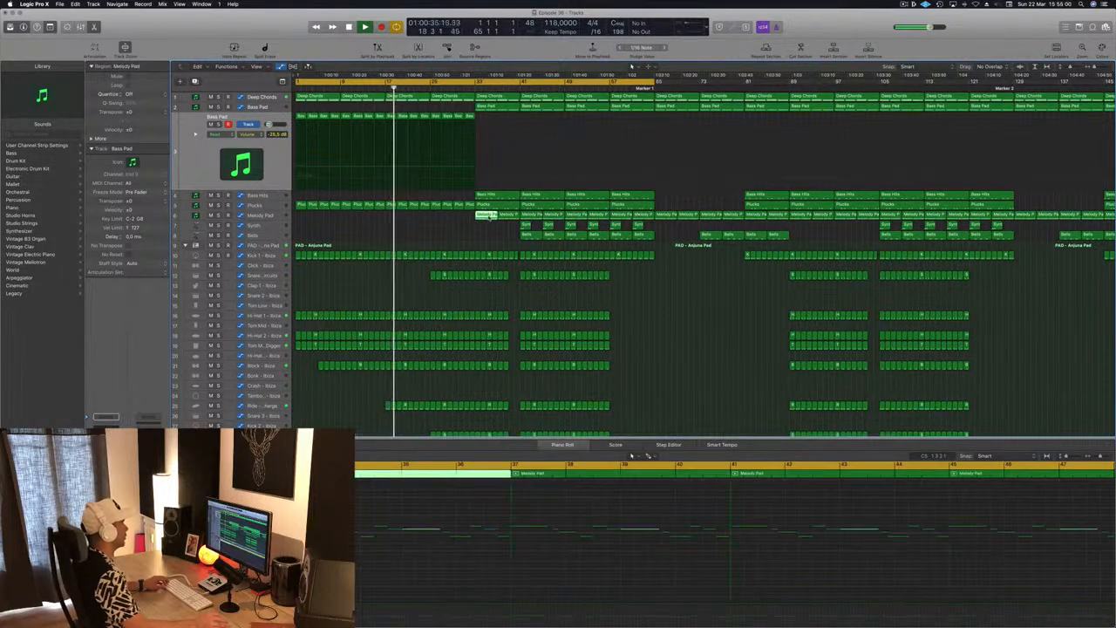
drag(483, 222, 403, 223)
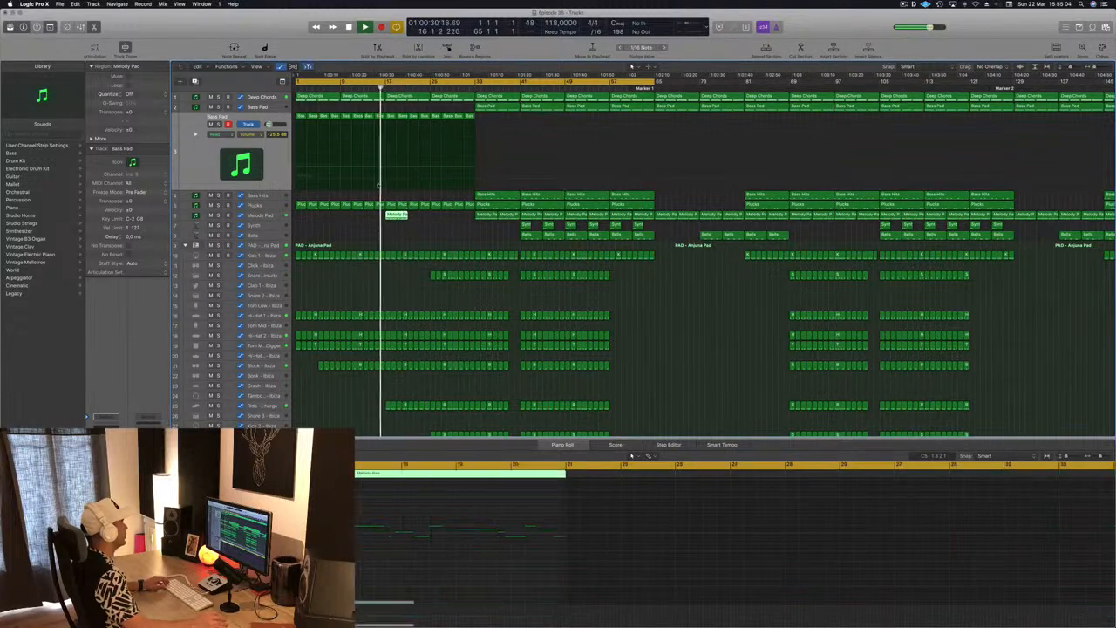
click(261, 216)
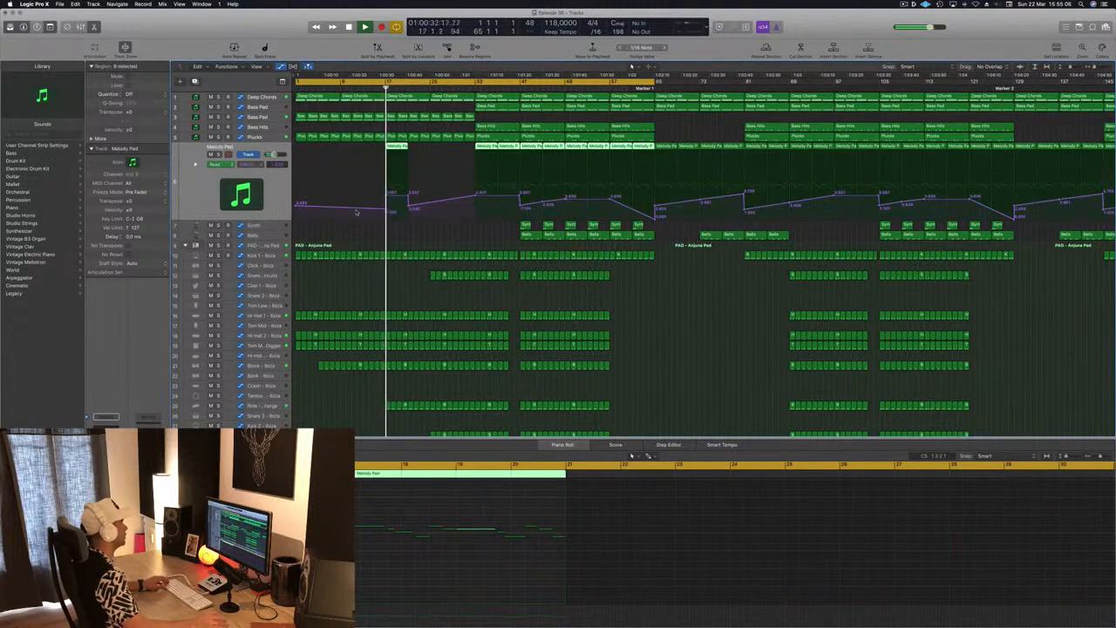
click(386, 208)
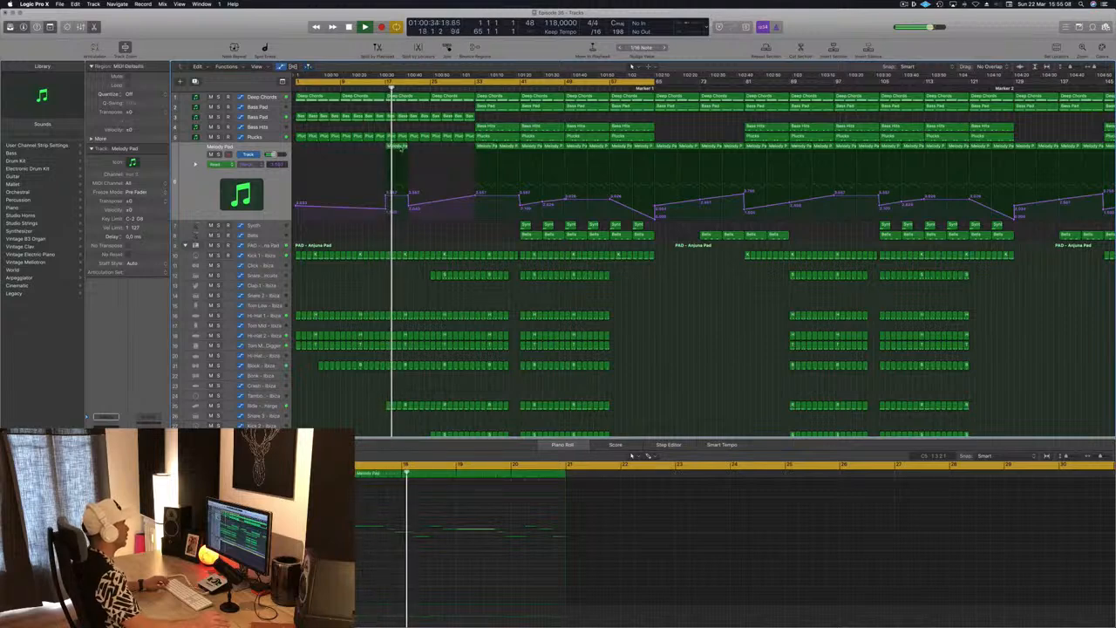
click(396, 147)
key(Delete)
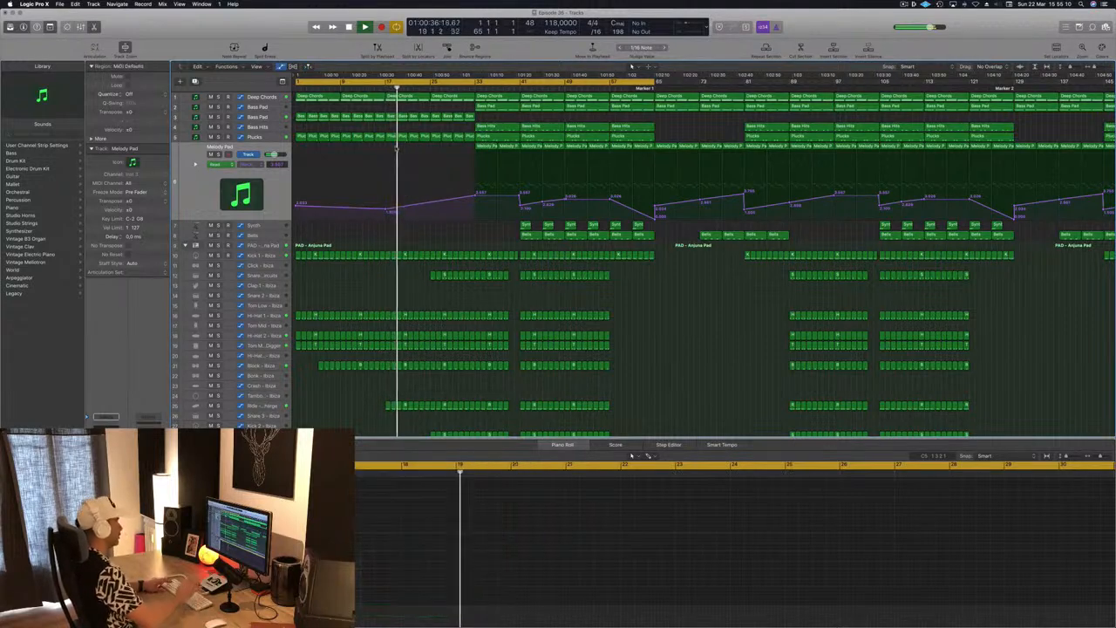
- Copy all the Bass Pad regions in bars 1 to 32 from the third track onto the upper Bass Pad track
click(375, 88)
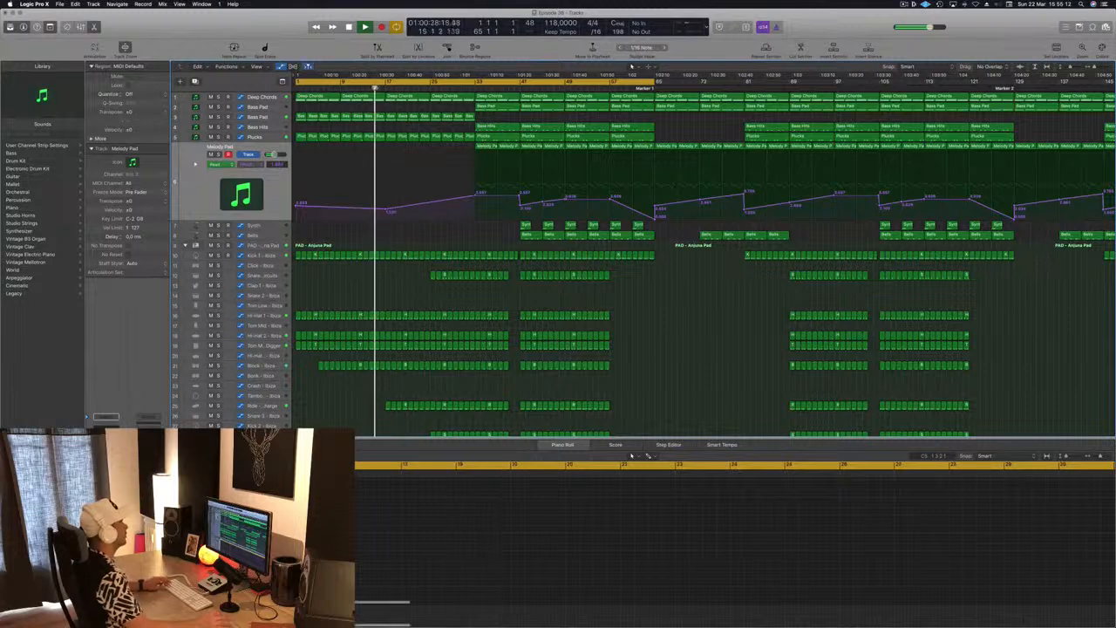
click(505, 129)
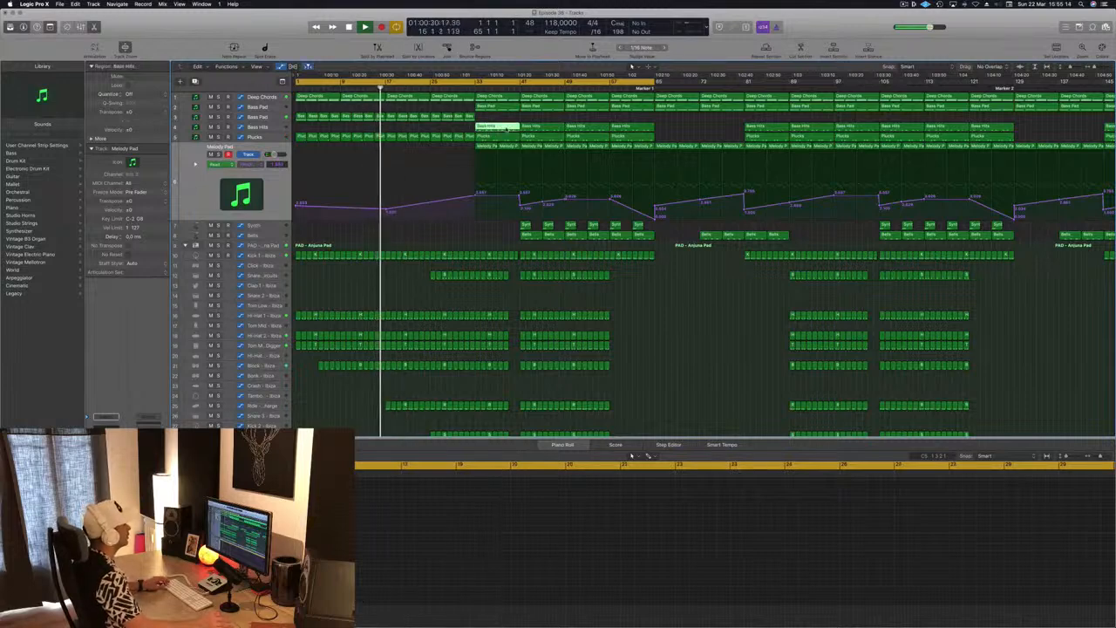
click(503, 107)
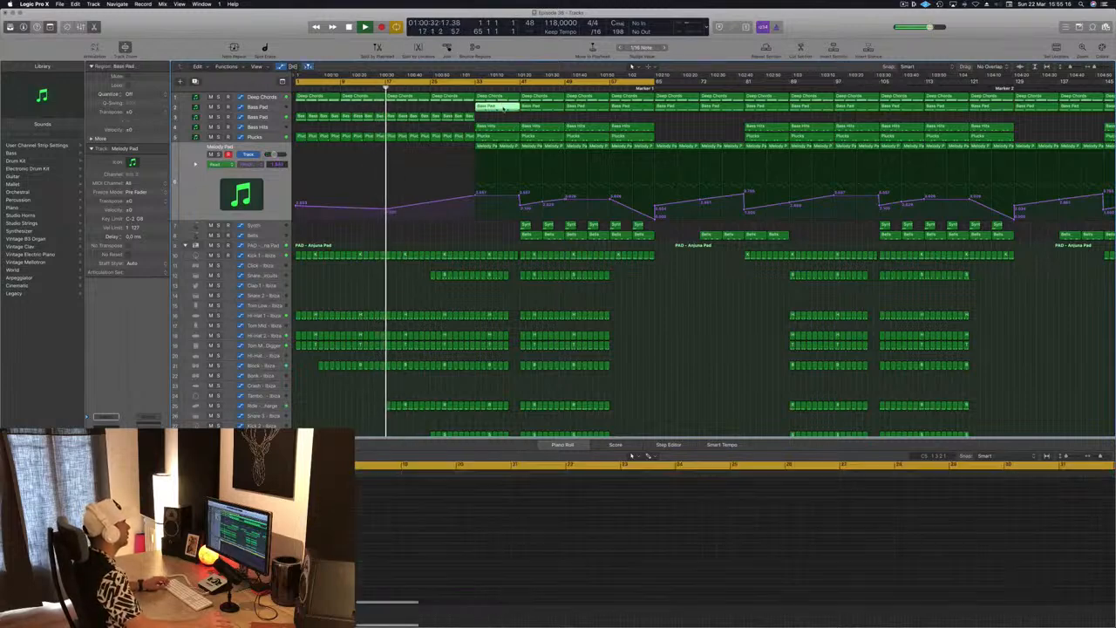
key(super+Left)
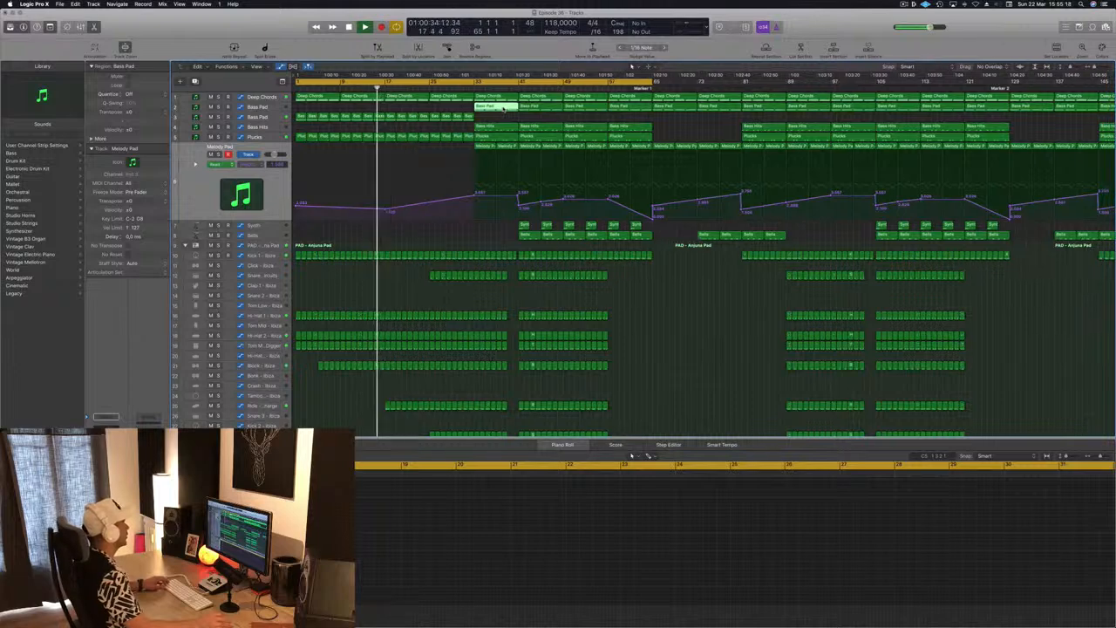
key(Return)
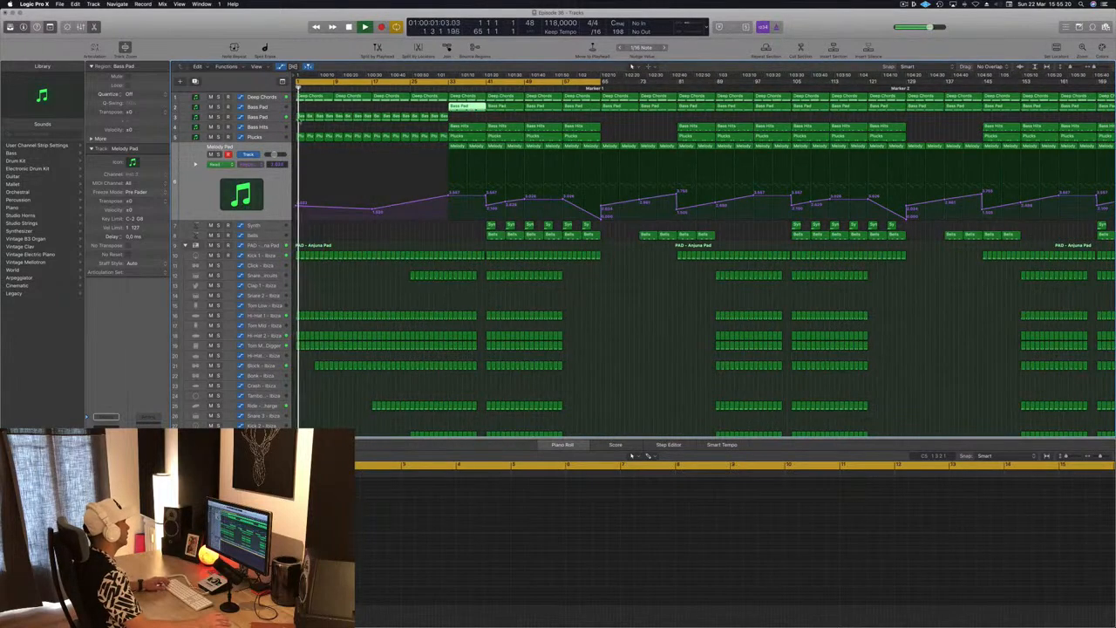
click(300, 117)
drag(299, 109, 440, 127)
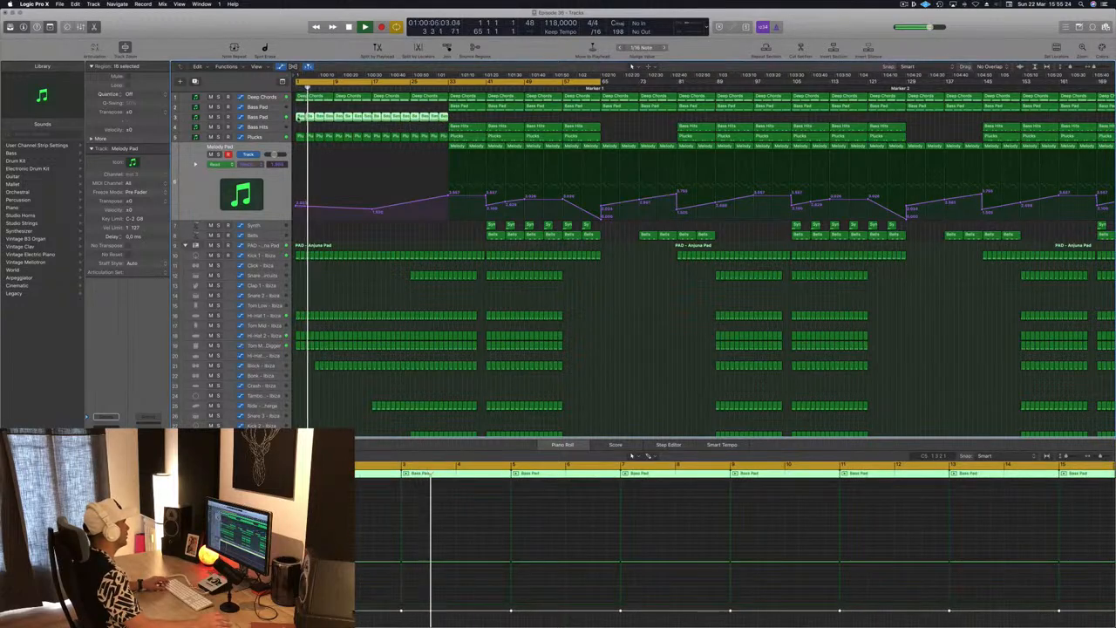
drag(303, 116, 302, 113)
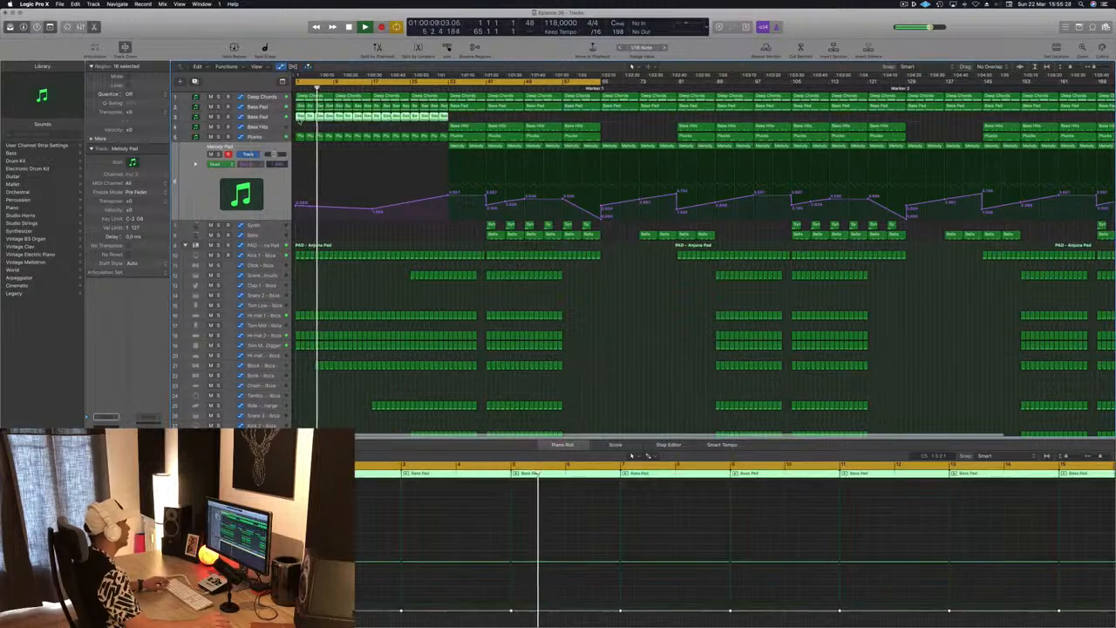
key(super+Left)
key(super+Left)
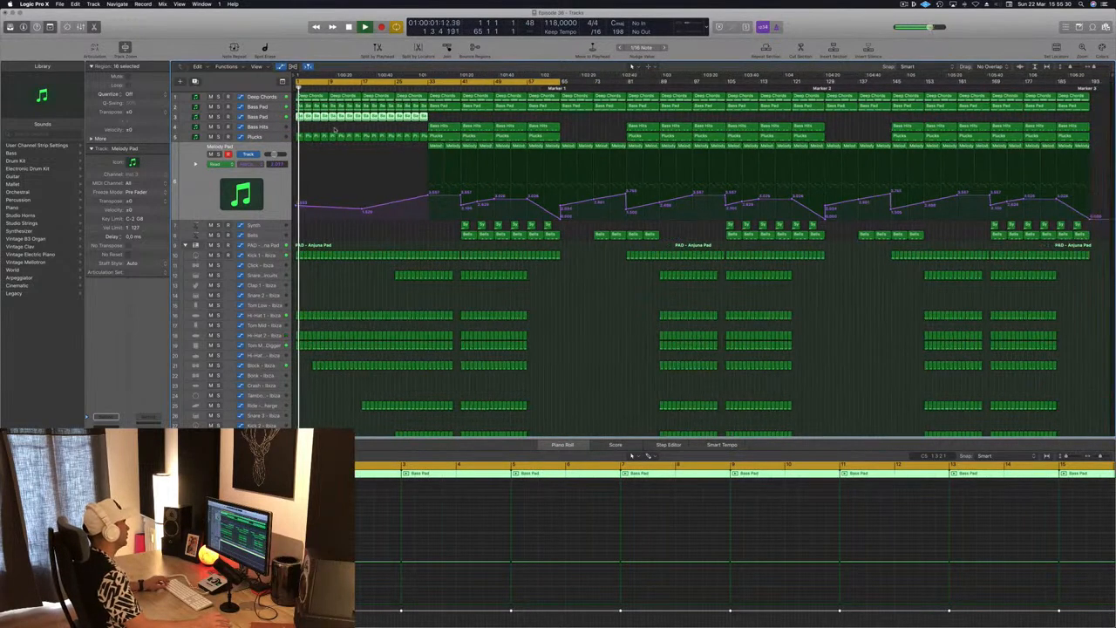
click(338, 129)
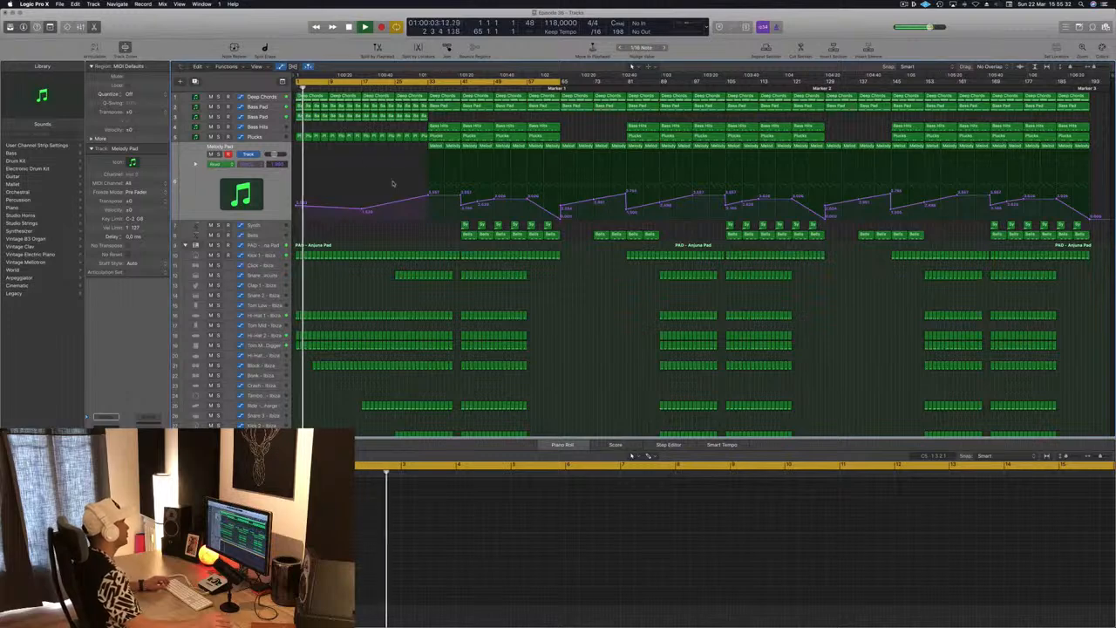
- Listen to the intro's second half and raise the Deep Chords cutoff automation point just before bar 33
click(395, 84)
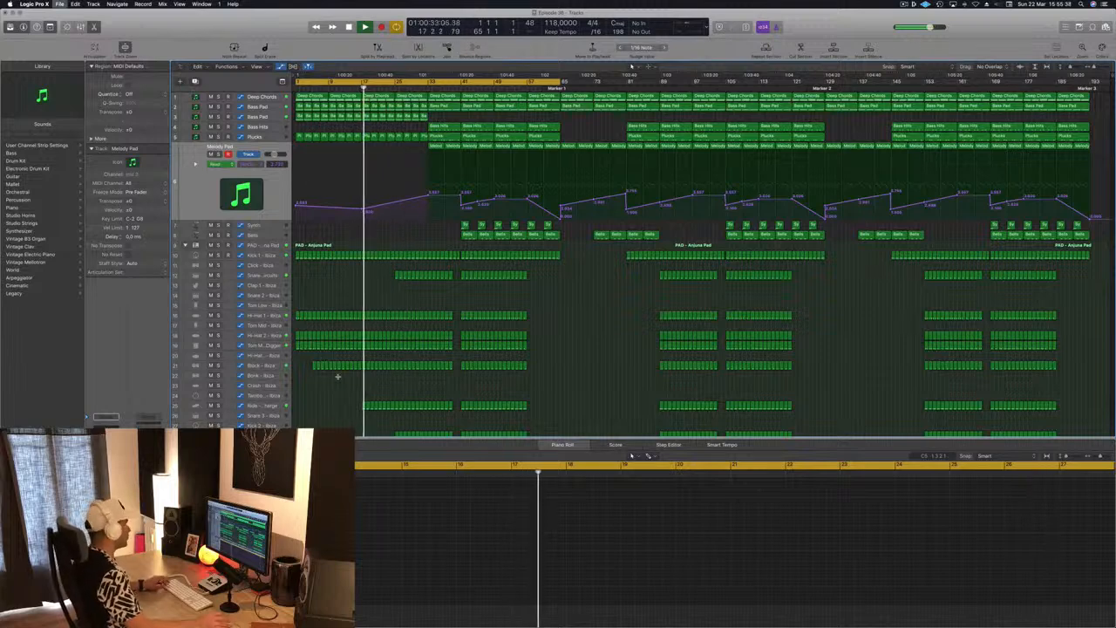
key(super+Right)
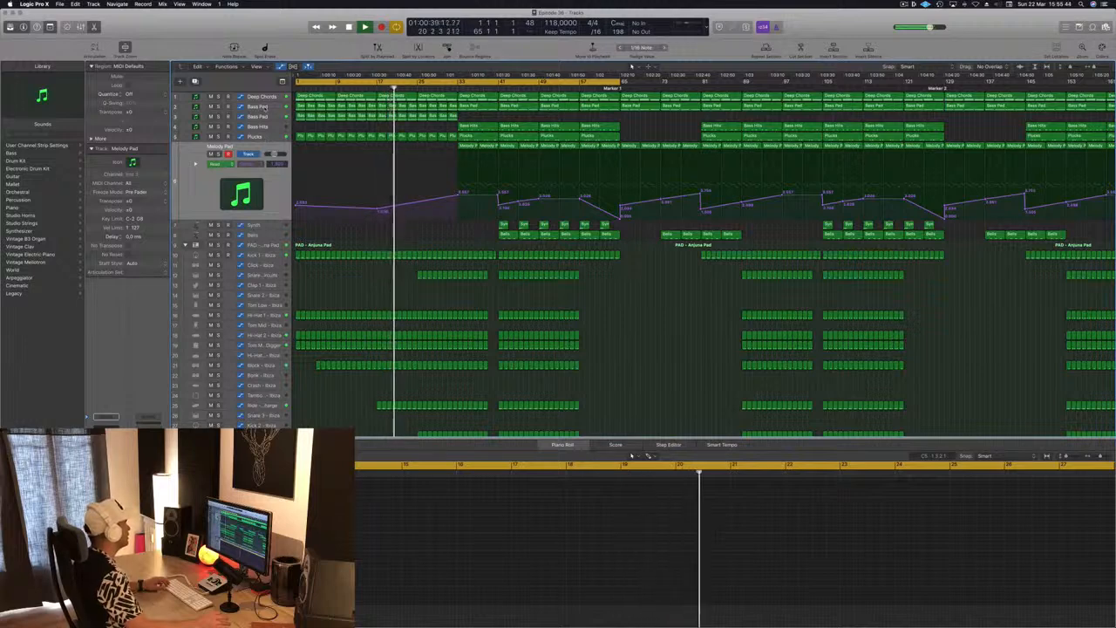
click(258, 106)
click(261, 97)
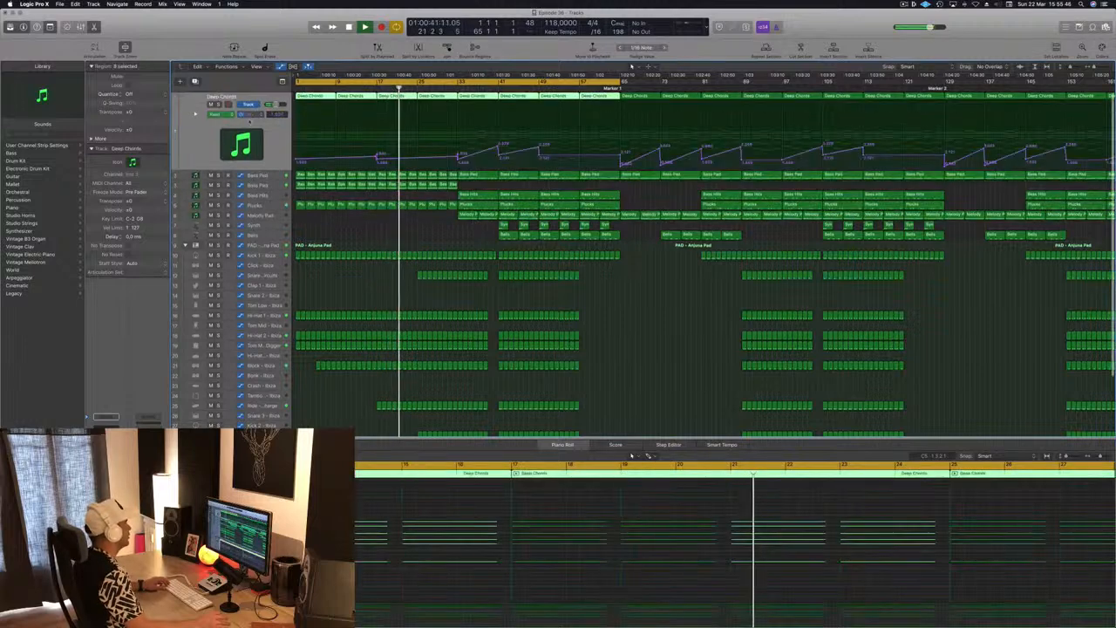
click(458, 156)
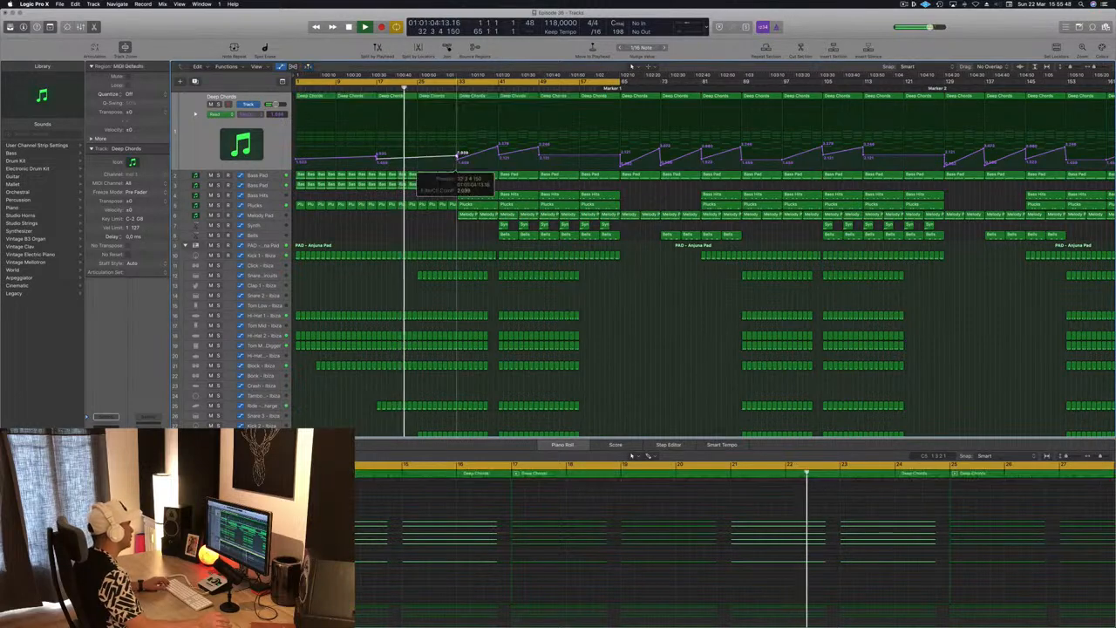
drag(458, 153, 458, 151)
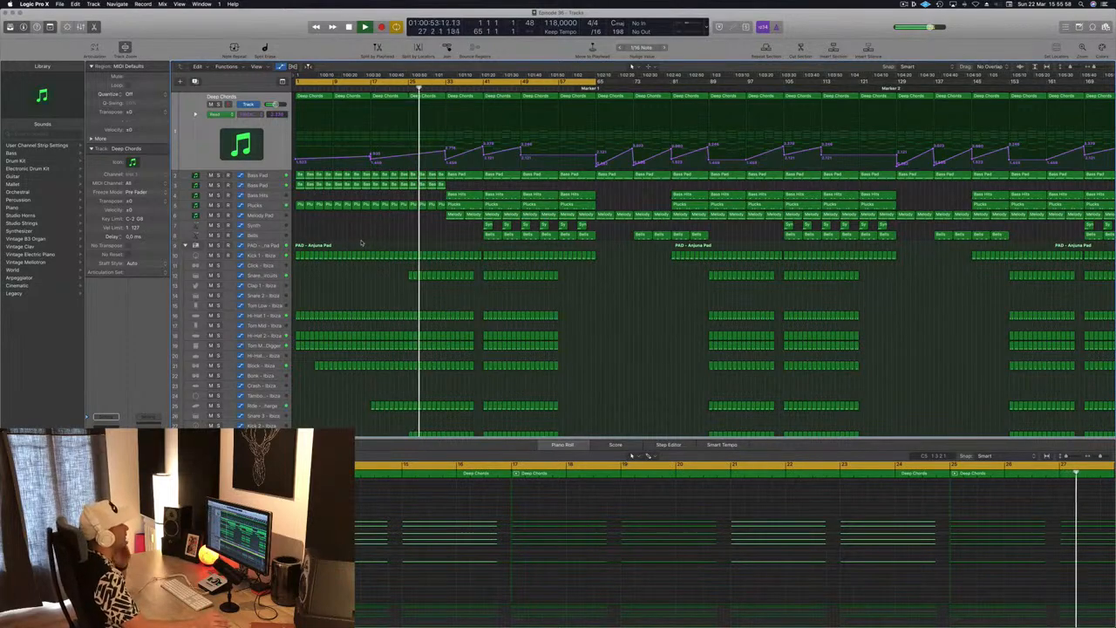
- Listen through the end of the intro and delete the Deep Chords, Bass Pad, Bass Hits, Plucks and Melody Pad regions in bars 33 to 40
scroll(379, 253, down, 2)
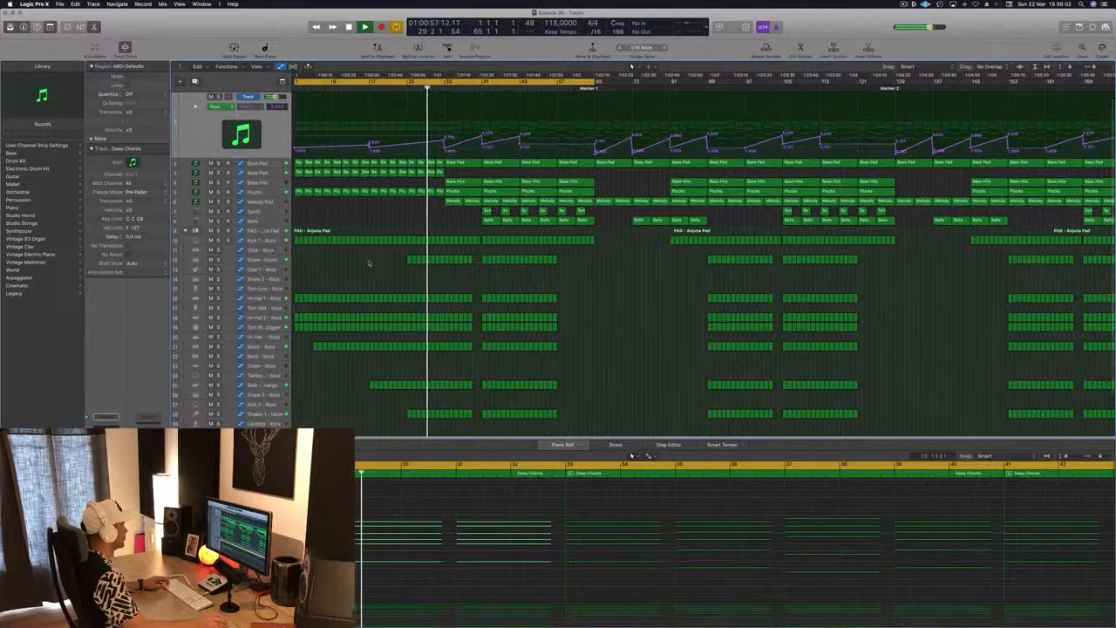
key(super+Up)
key(super+Up)
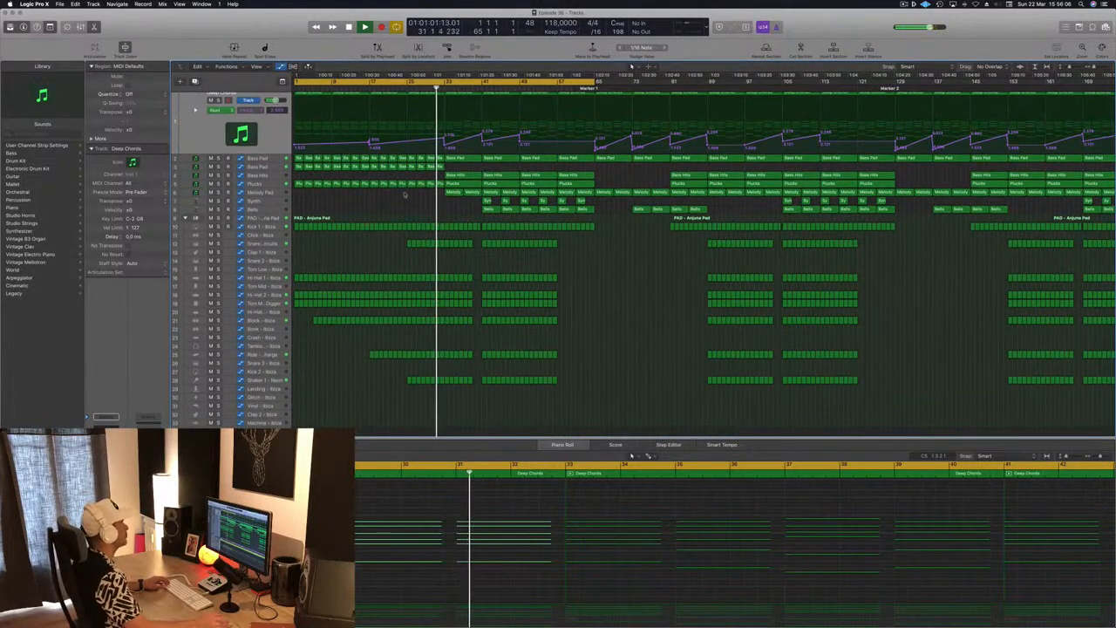
click(405, 205)
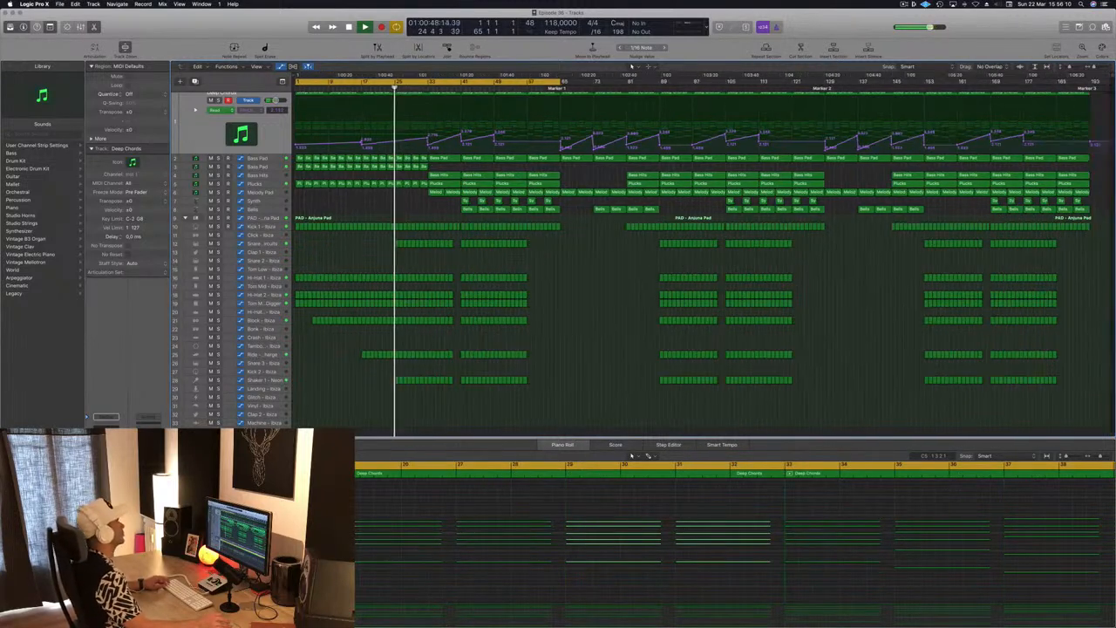
key(super+Left)
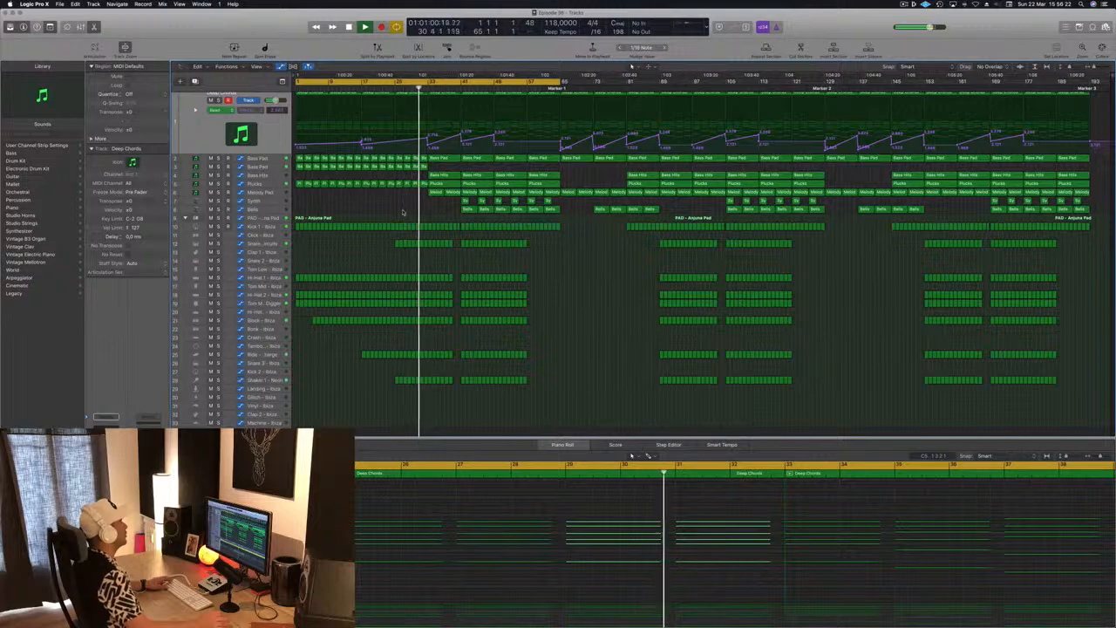
drag(450, 203, 434, 109)
key(Delete)
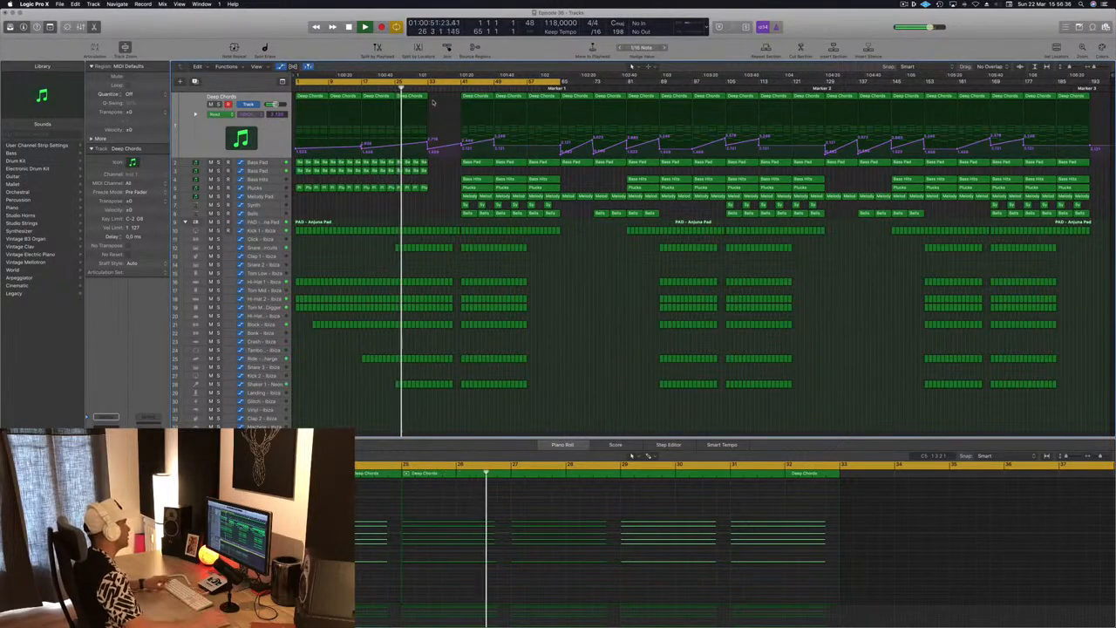
- Fill the drum gap in bars 39 and 40 by copying the two preceding bars of snare, hi-hat, tom, block, ride and shaker regions
key(super+Right)
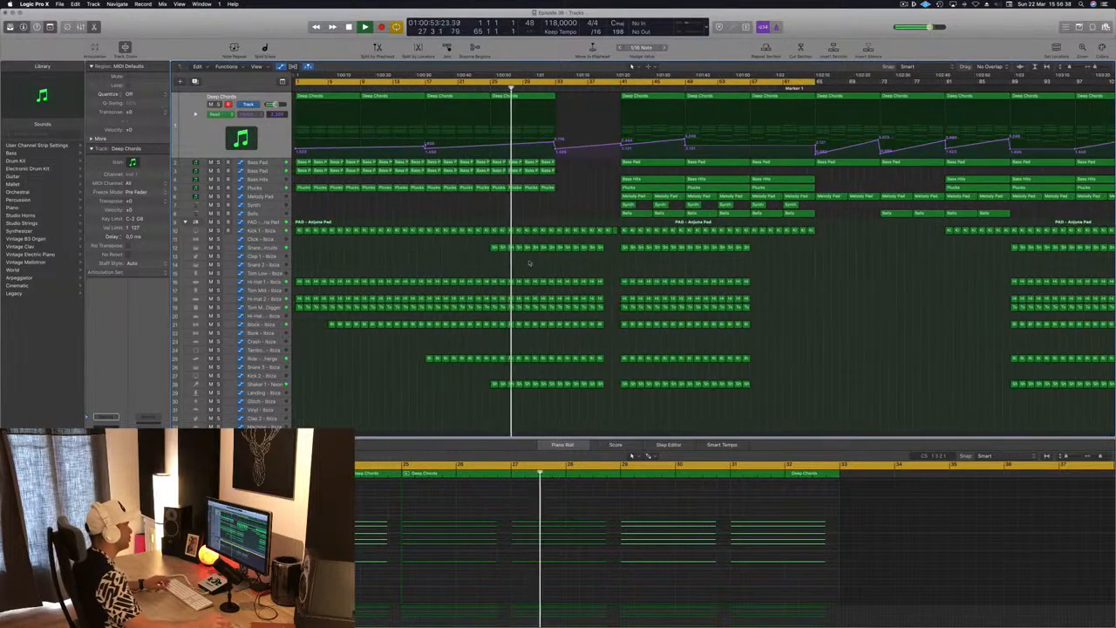
drag(597, 244, 572, 409)
drag(579, 248, 597, 251)
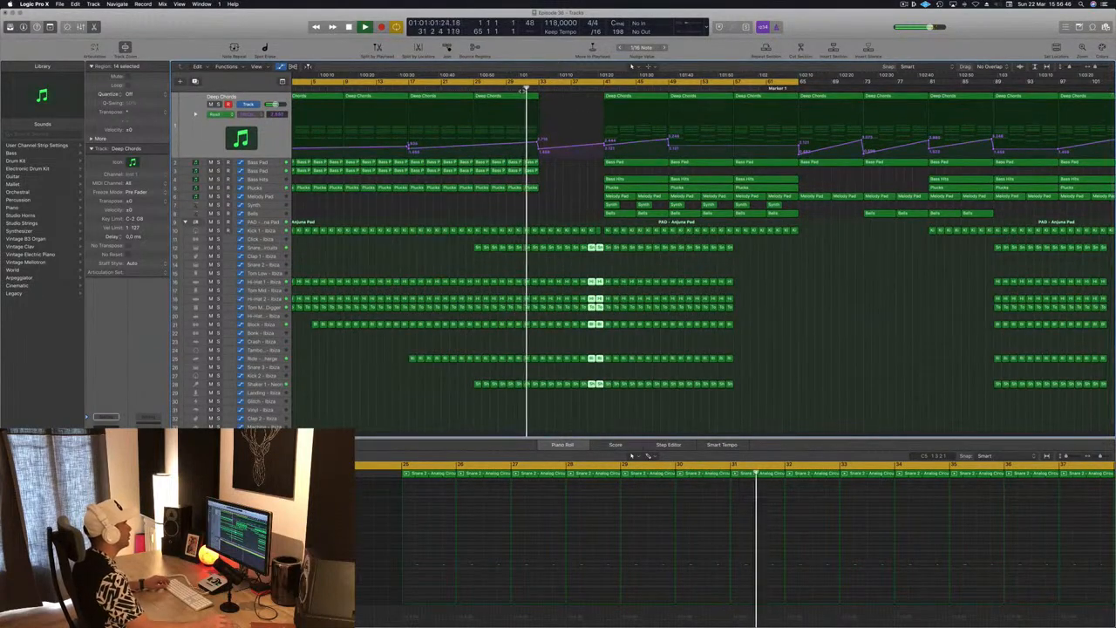
key(super+Left)
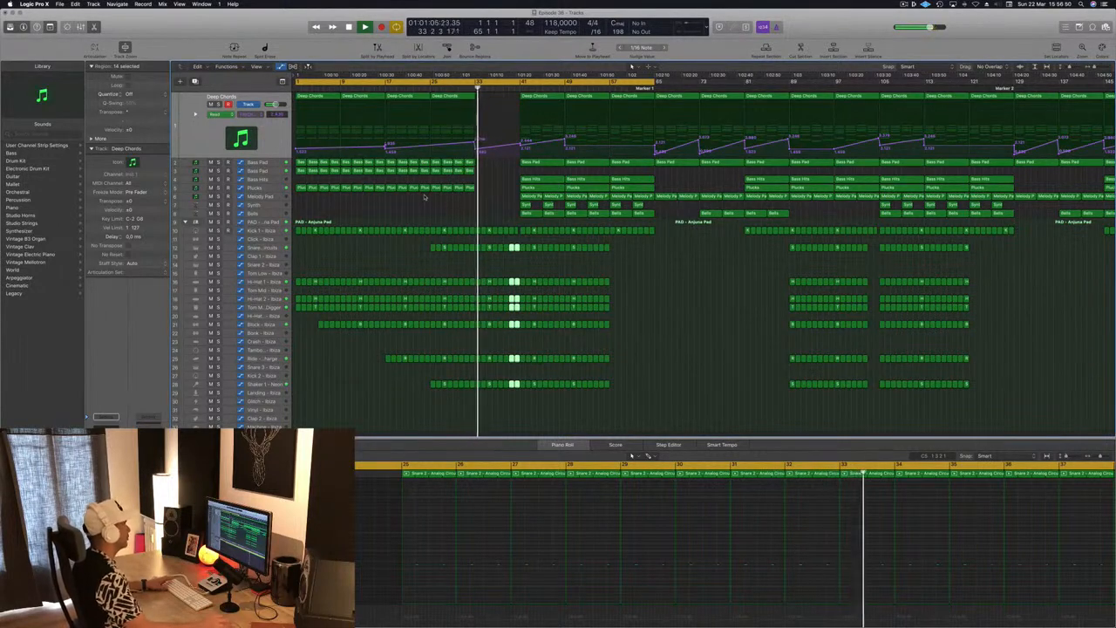
click(500, 160)
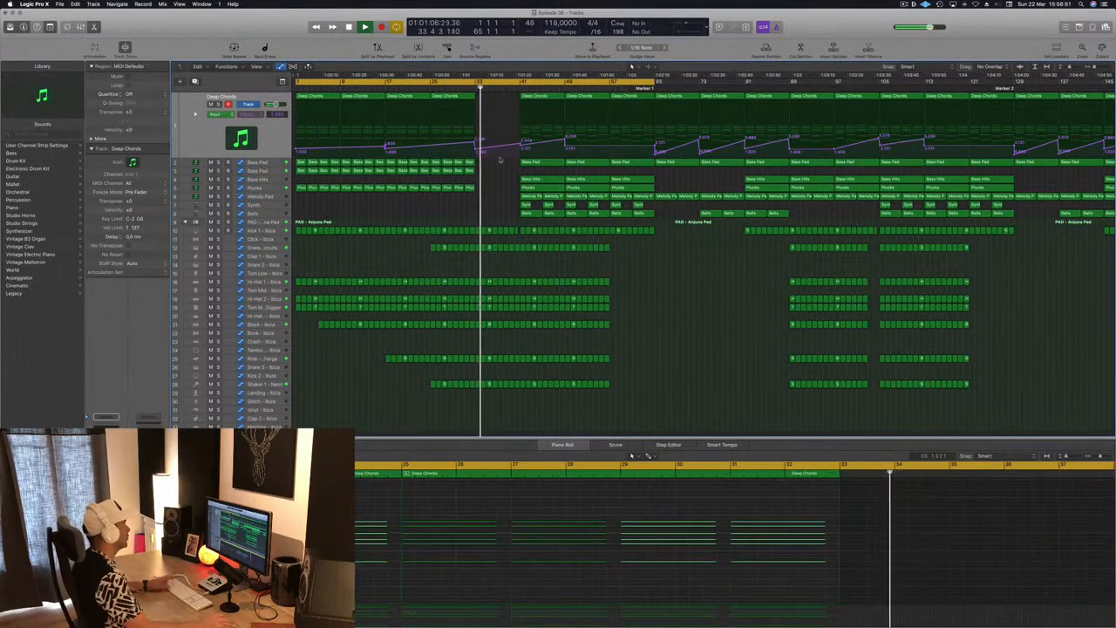
- Copy the Bass Hits region from bar 41 to bar 33 and loop playback over bars 33 to 41
key(space)
click(418, 89)
click(550, 180)
drag(551, 181, 509, 185)
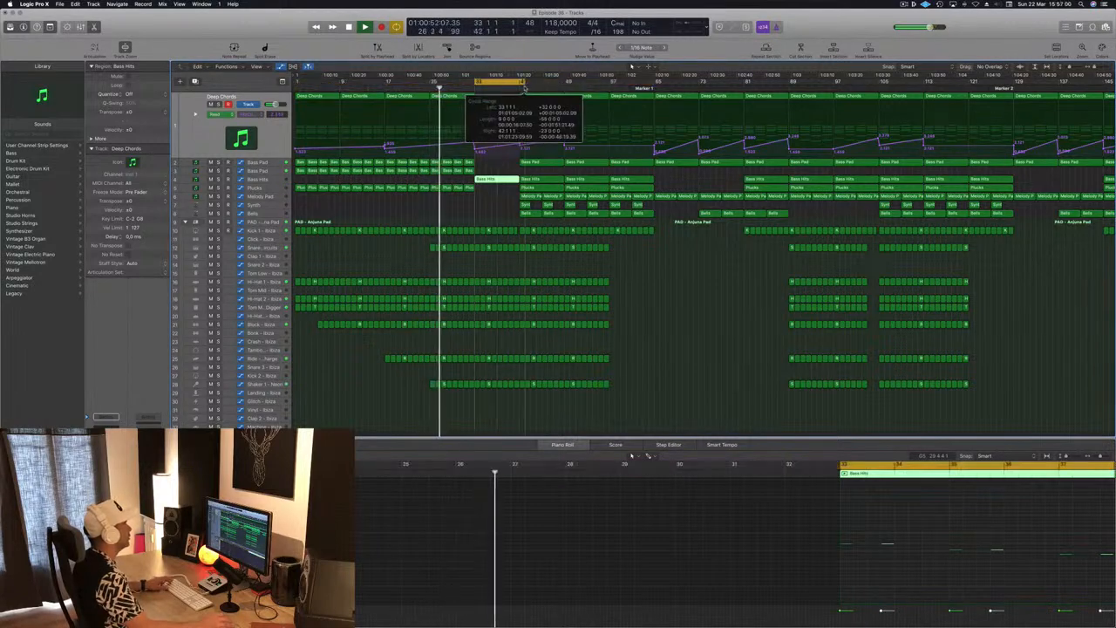
key(space)
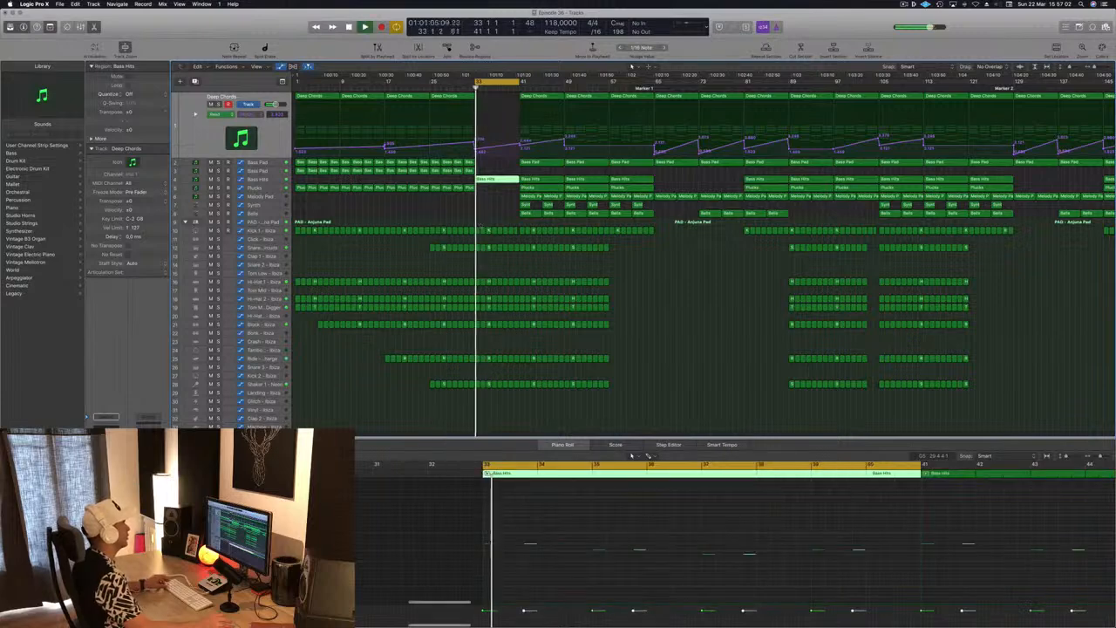
key(super+Left)
key(super+Left)
key(super+Right)
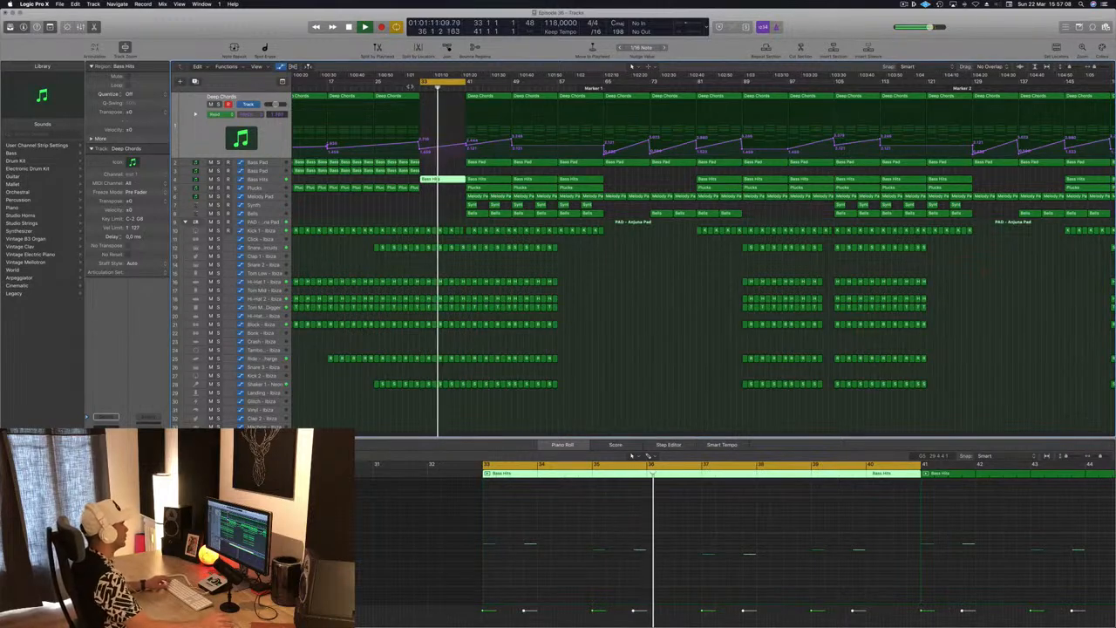
- Copy the Deep Chords region from bar 41 to bar 33 so it plays above the Bass Hits
click(365, 87)
click(433, 197)
click(447, 179)
drag(494, 98, 448, 103)
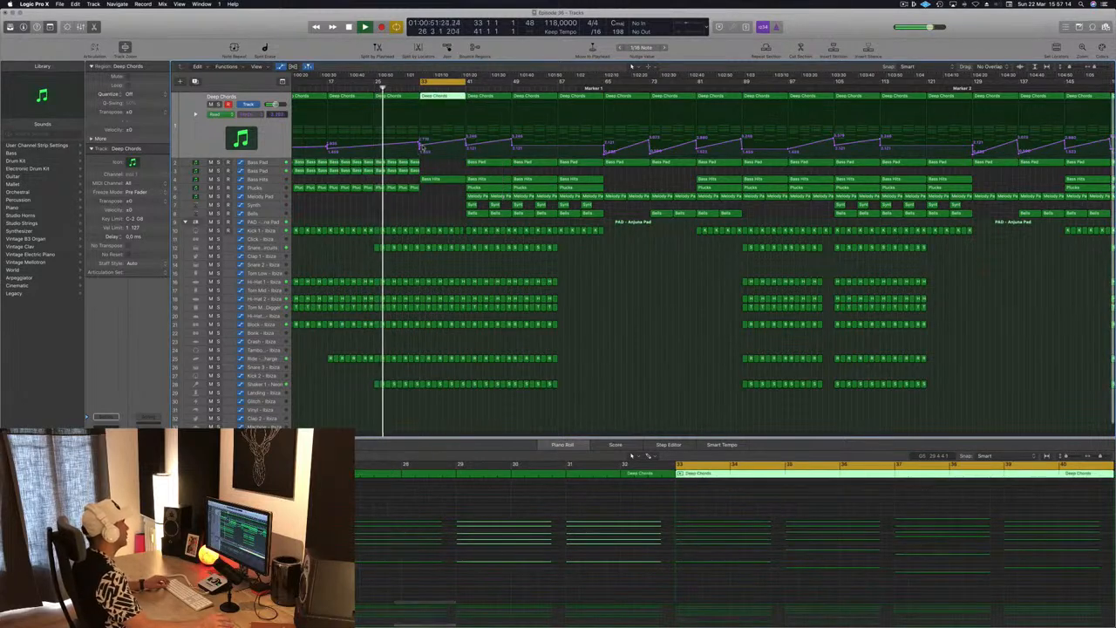
- Lower the Deep Chords cutoff automation point at bar 33 and listen to the passage leading into it
drag(420, 151, 420, 155)
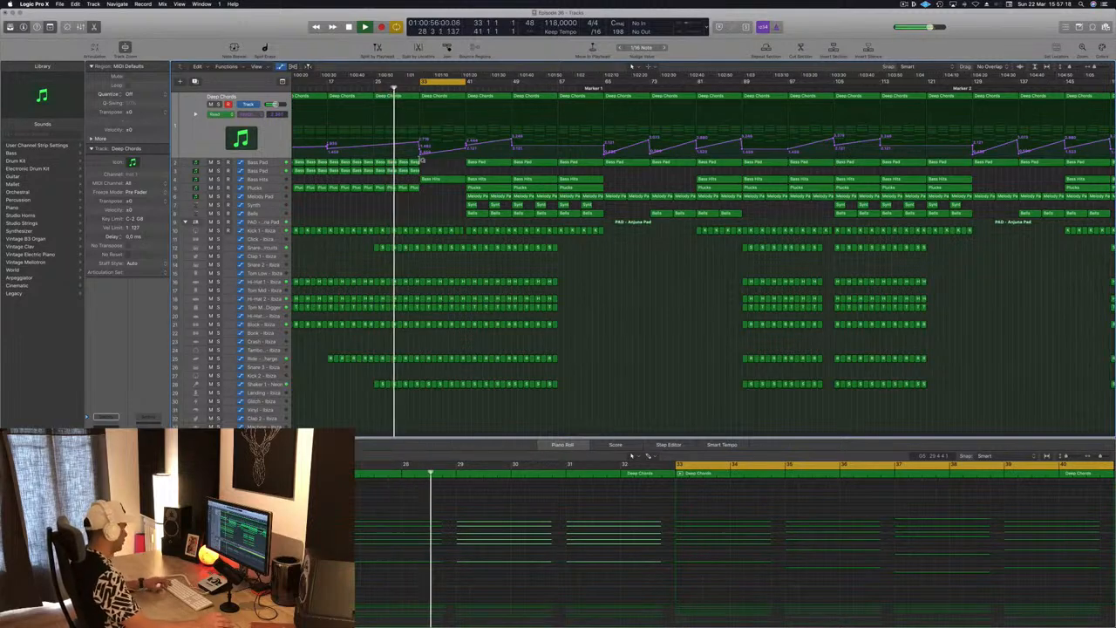
key(super+Right)
key(super+Right)
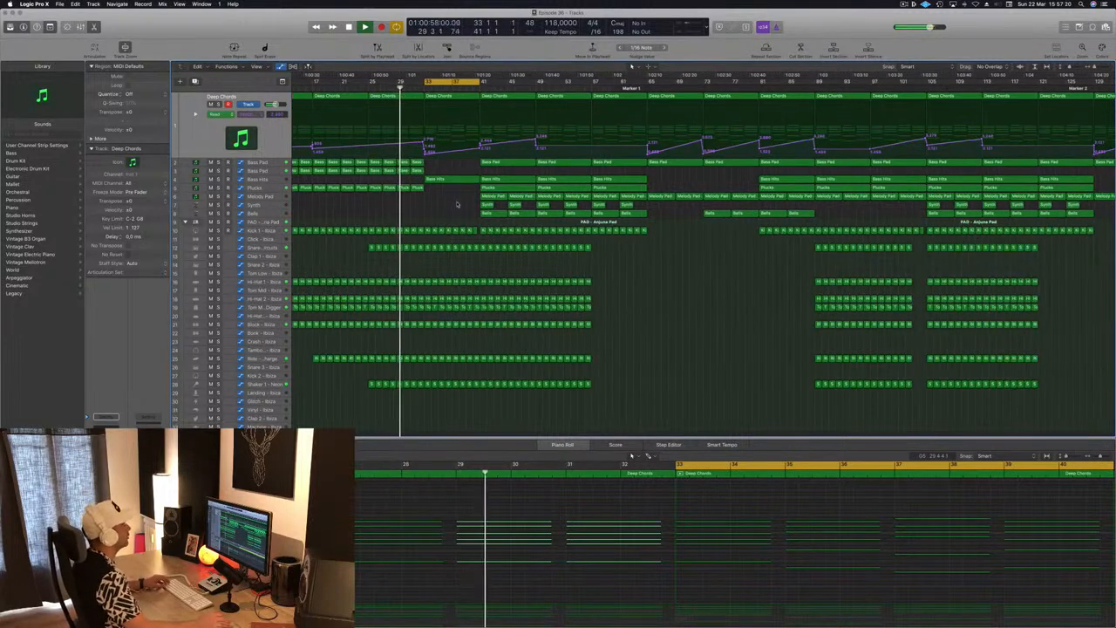
key(super+Right)
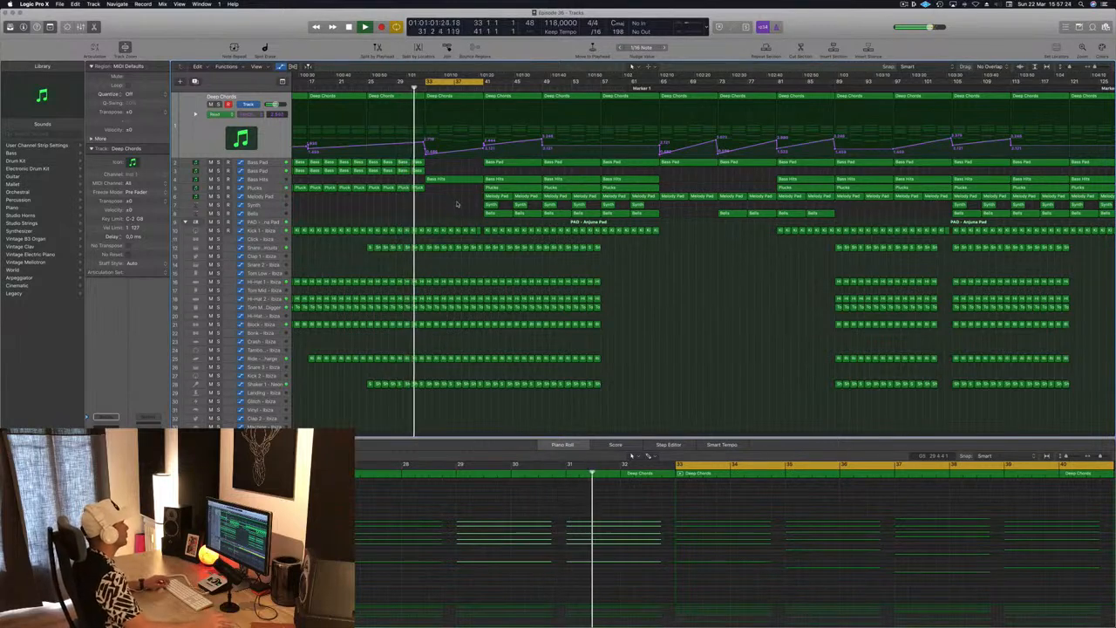
key(super+Right)
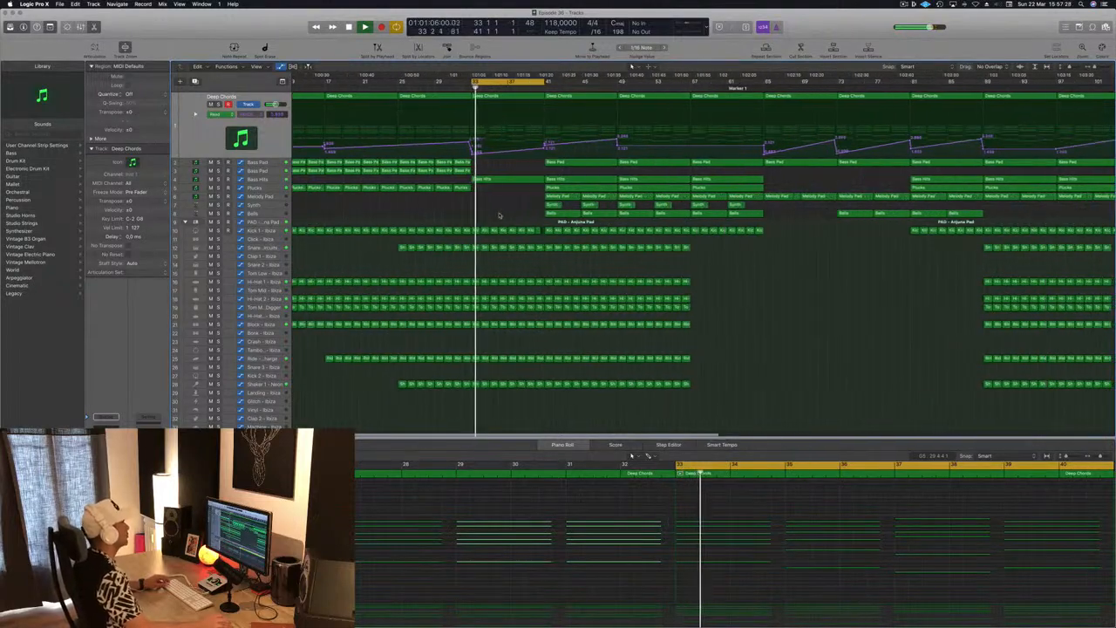
- Adjust the Deep Chords cutoff automation points at bars 41 and 33 while replaying the transition
click(262, 179)
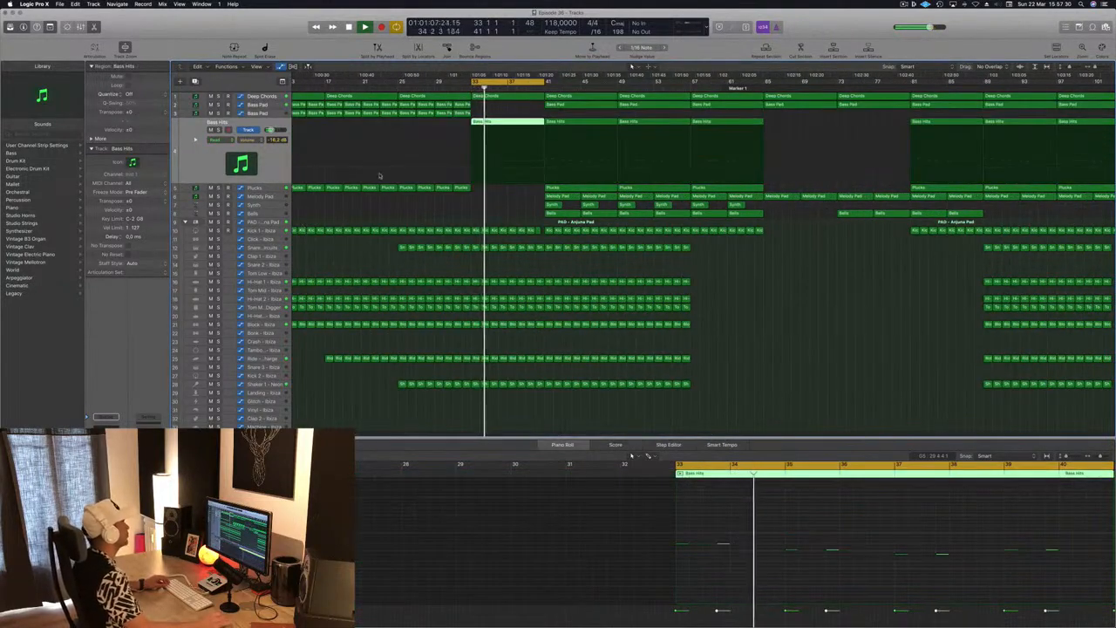
key(super+Left)
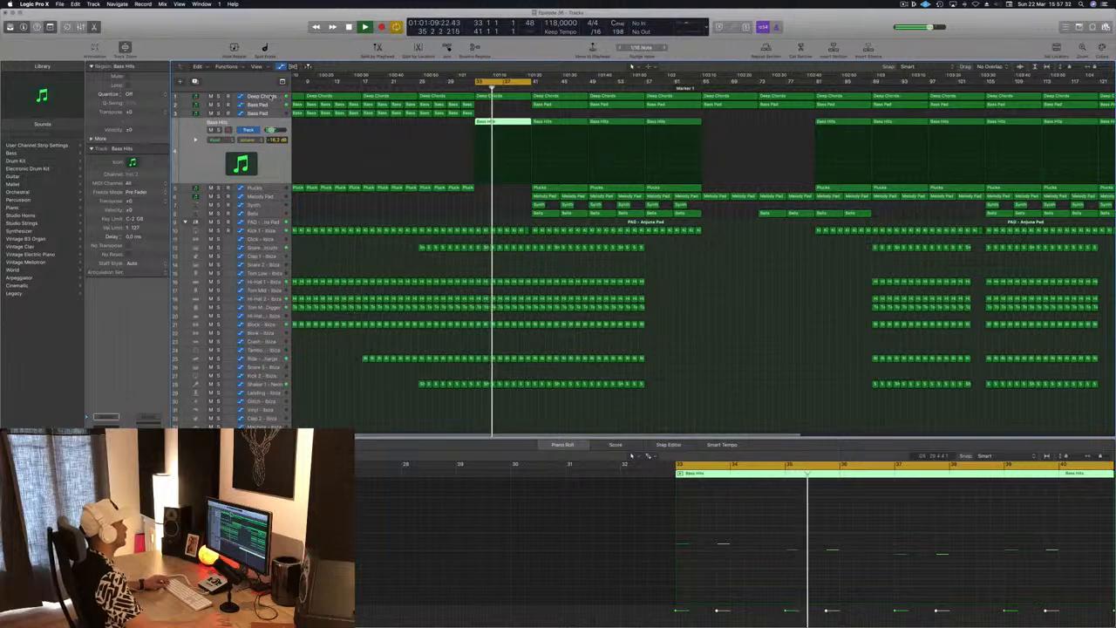
click(442, 97)
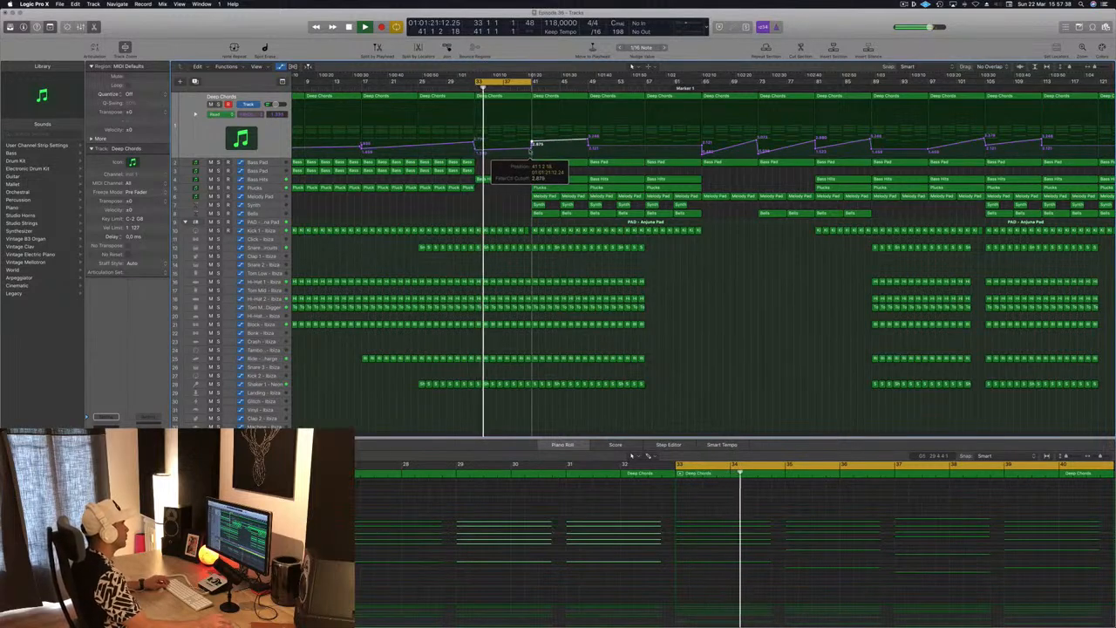
drag(531, 150, 533, 140)
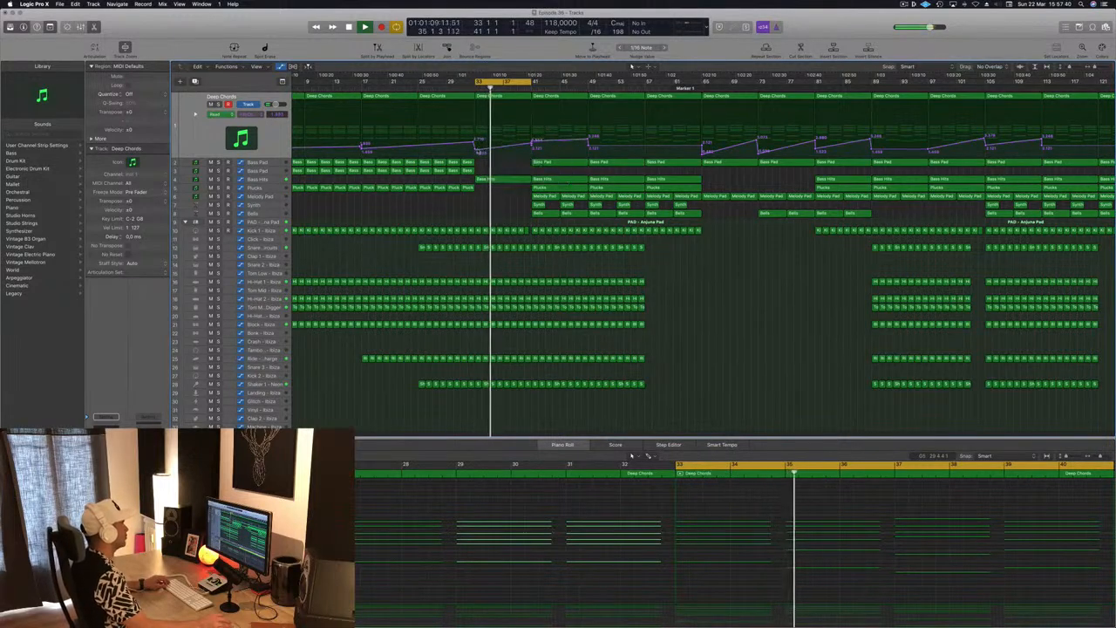
key(space)
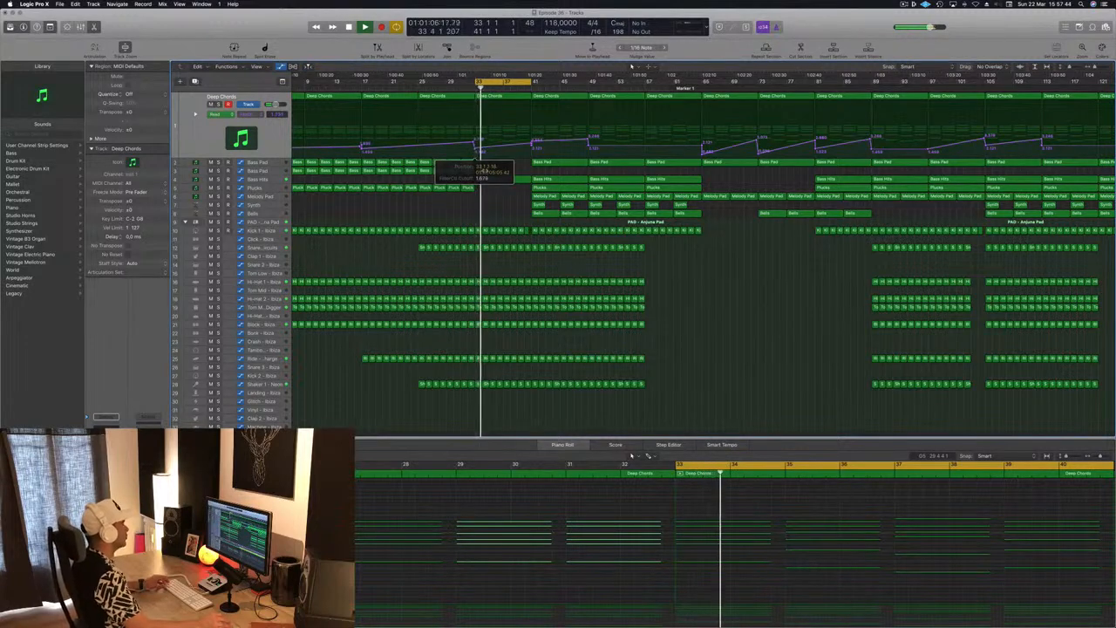
- Extend the playback loop to bar 49 and delete the Bass Pad, Plucks, Melody Pad, Synth and Bells regions in bars 41 to 48
scroll(457, 209, down, 5)
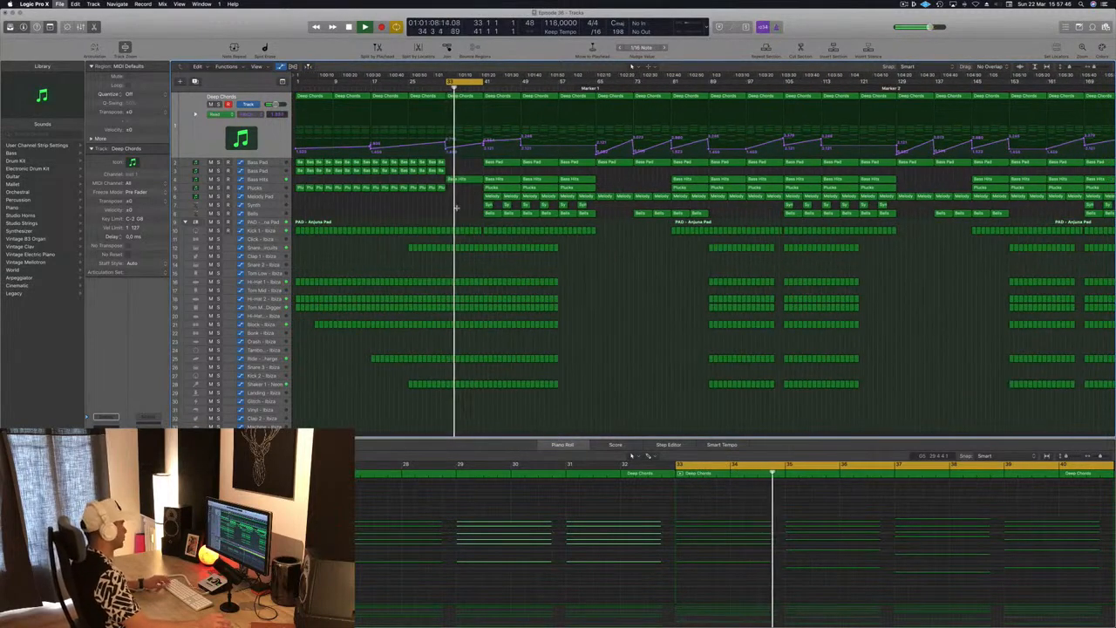
scroll(480, 192, up, 2)
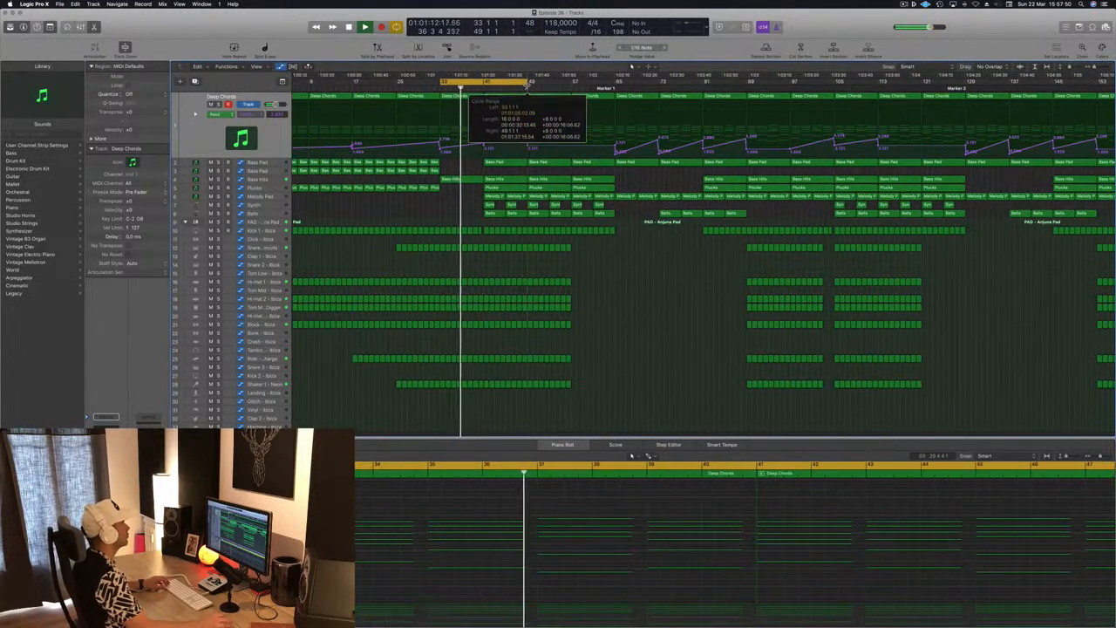
click(499, 162)
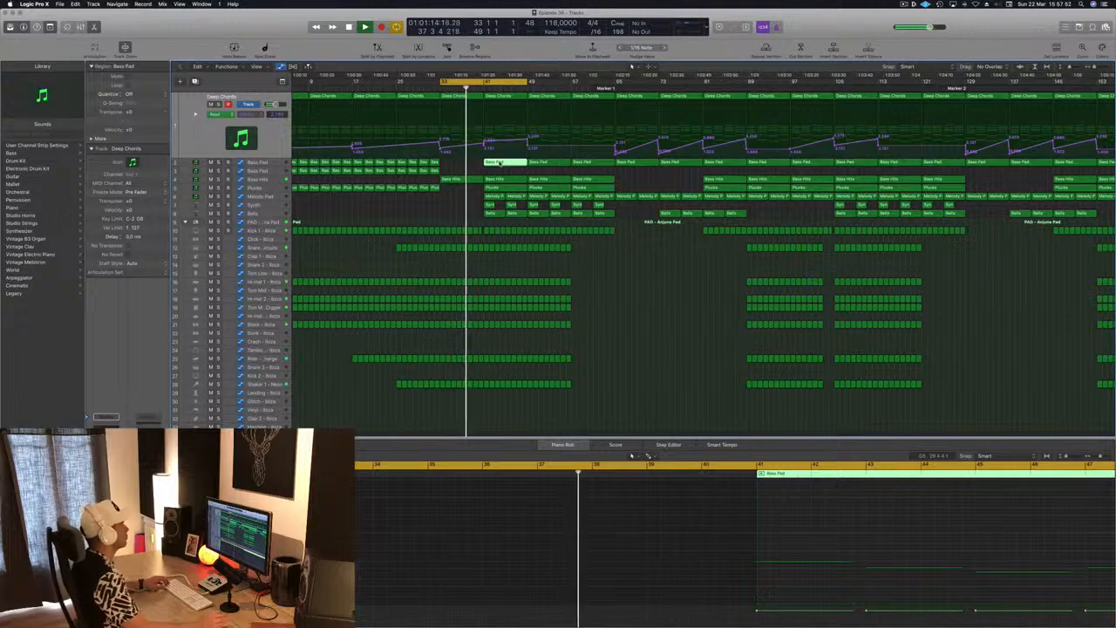
key(Delete)
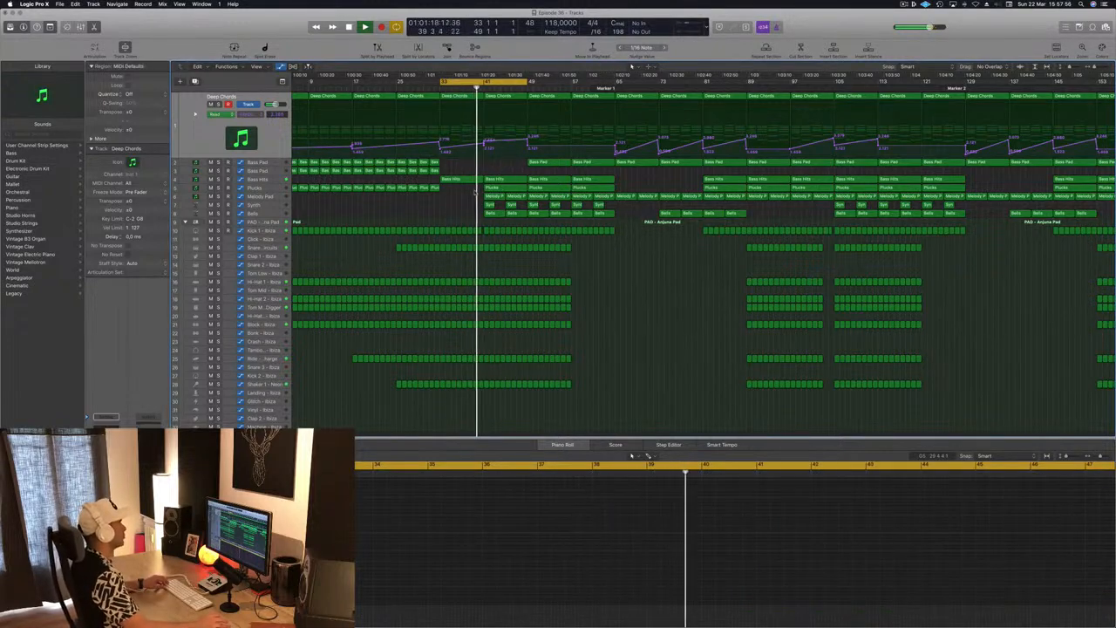
key(Delete)
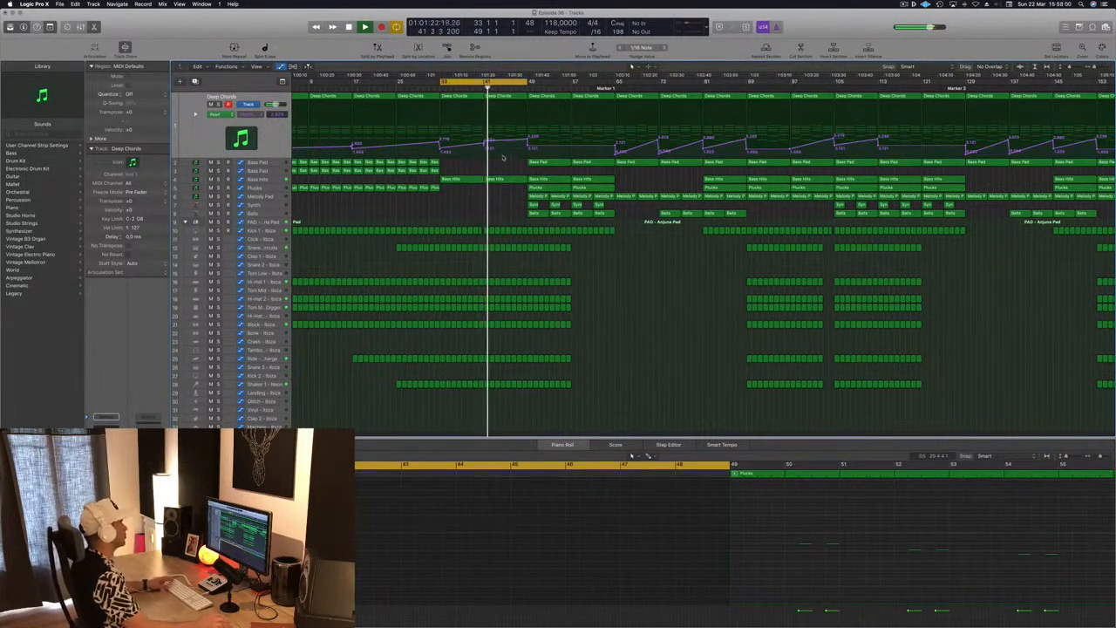
- Remove the Deep Chords cutoff points at bar 41 and delete the snare, hi-hat, tom, block, ride and shaker regions in bars 41 to 48
key(space)
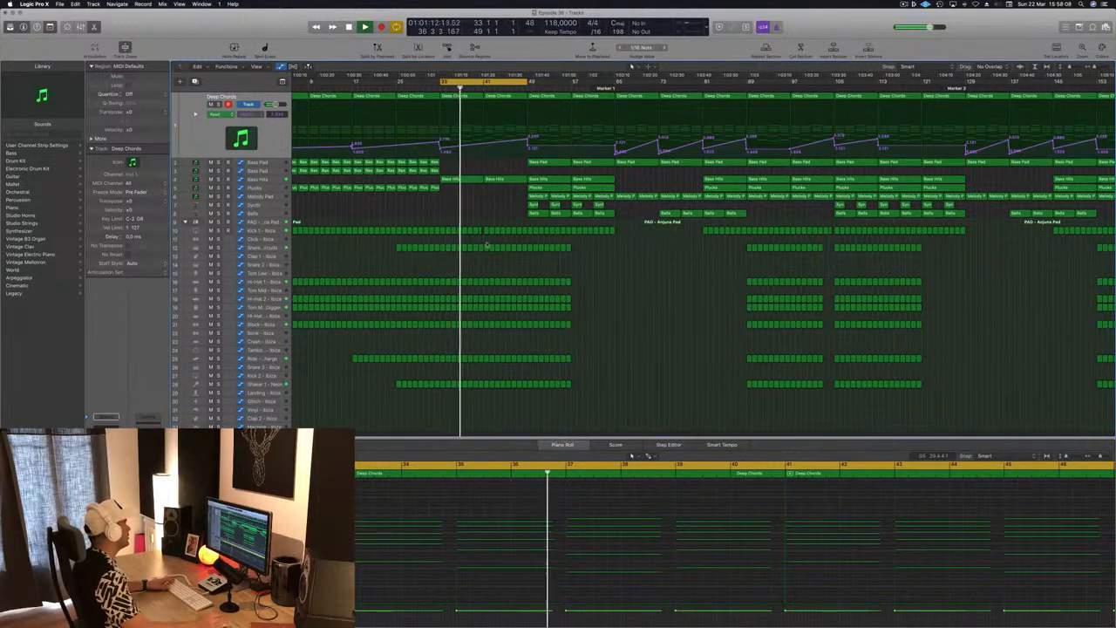
drag(485, 243, 522, 411)
key(Delete)
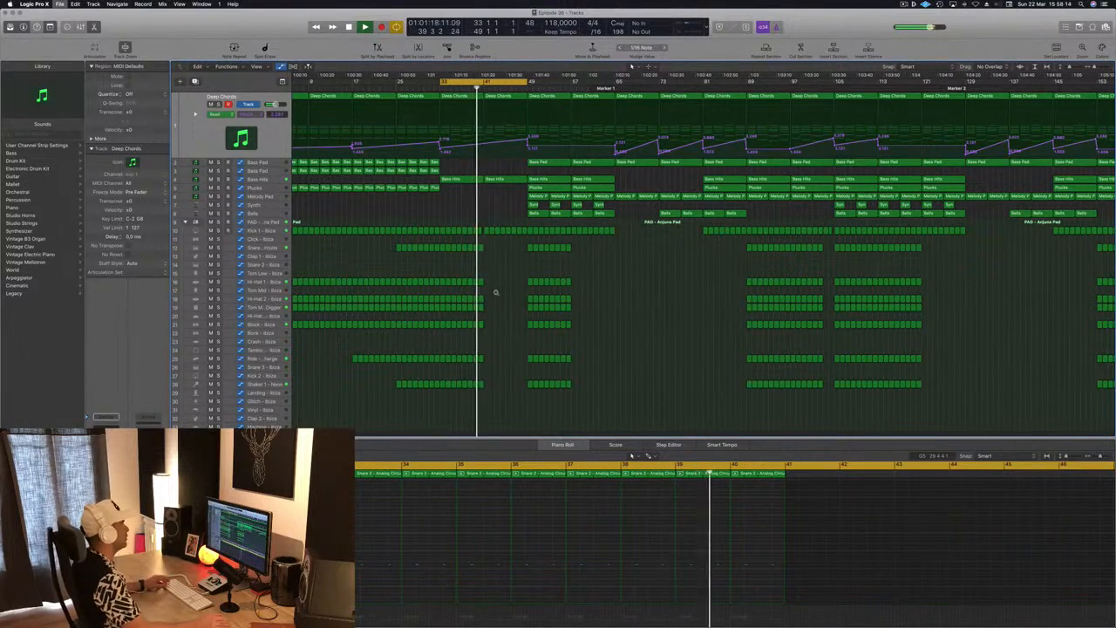
- Copy the Plucks region from bar 49 to bar 41 and listen to it over the kick and bass
scroll(567, 249, up, 5)
scroll(567, 248, down, 1)
scroll(567, 248, down, 3)
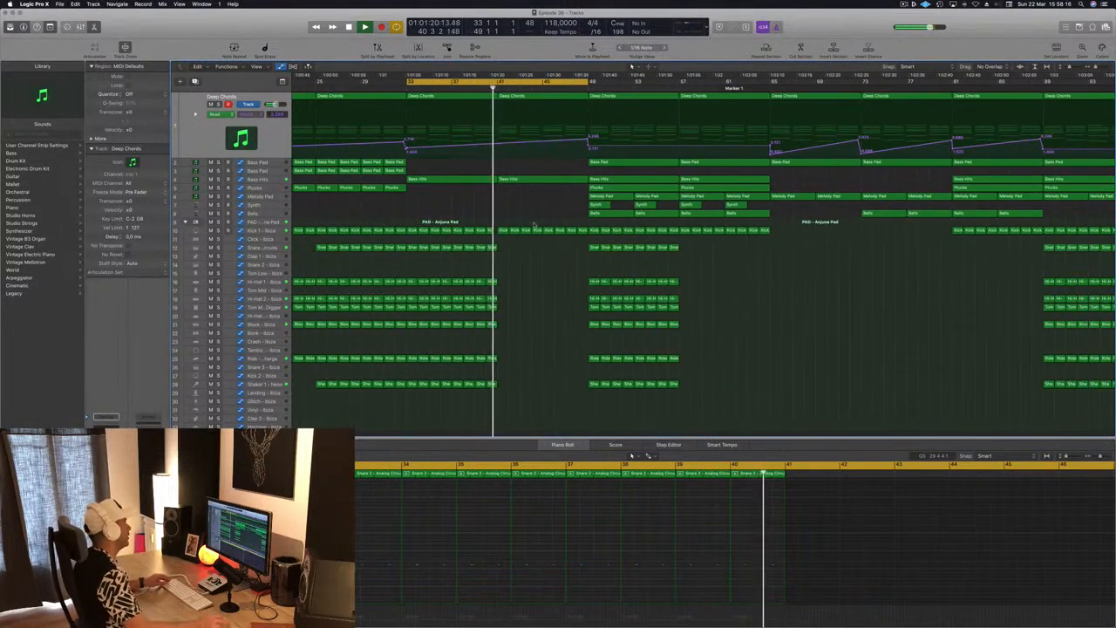
drag(628, 189, 535, 194)
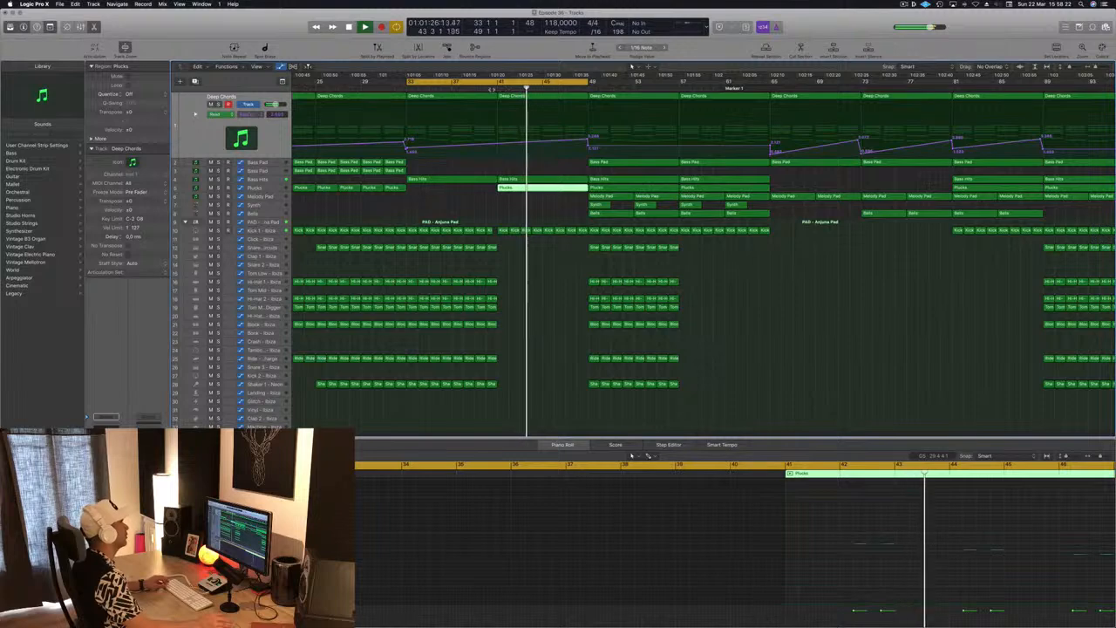
key(super+Left)
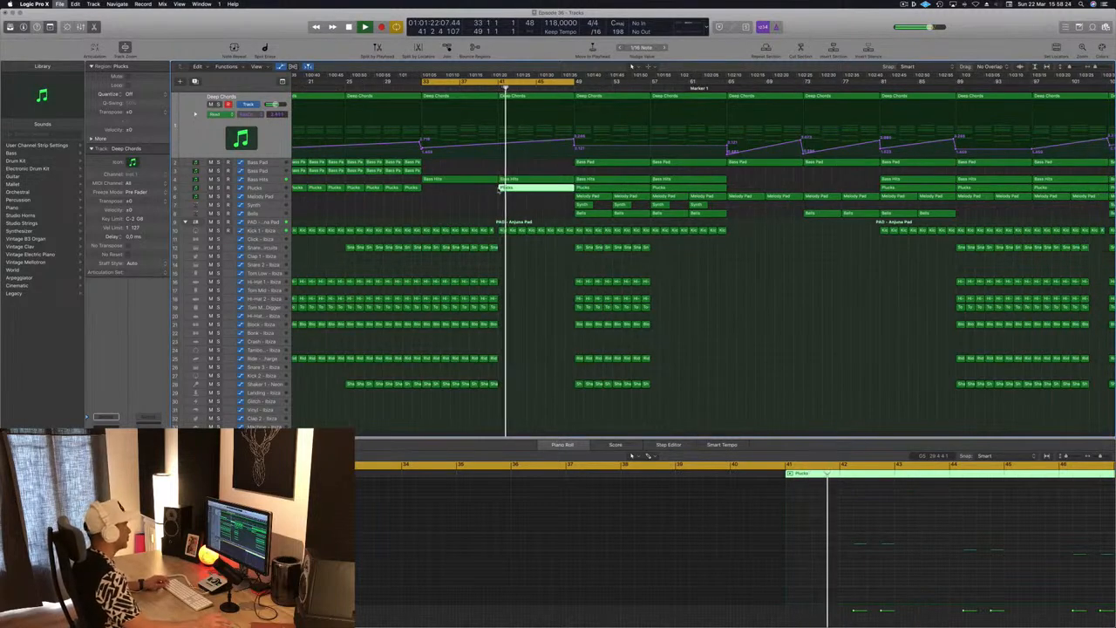
key(super+Left)
key(super+Left)
key(super+Left)
key(super+Left)
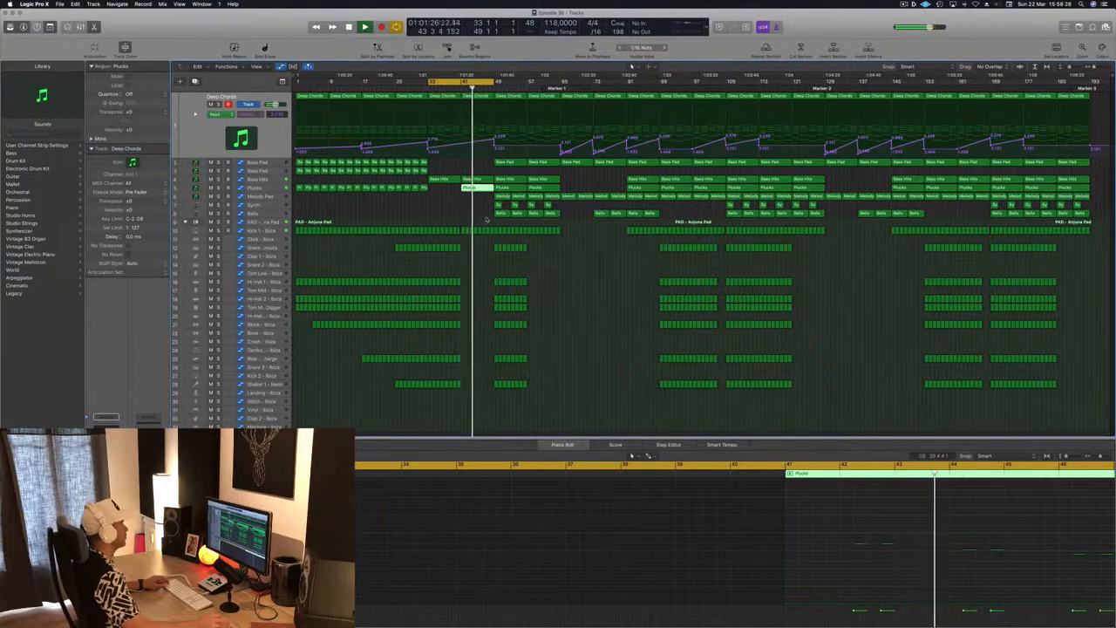
- Try a copied Bells region at bar 41 and delete it after listening to the entry
key(super+Right)
key(super+Right)
drag(481, 218, 470, 218)
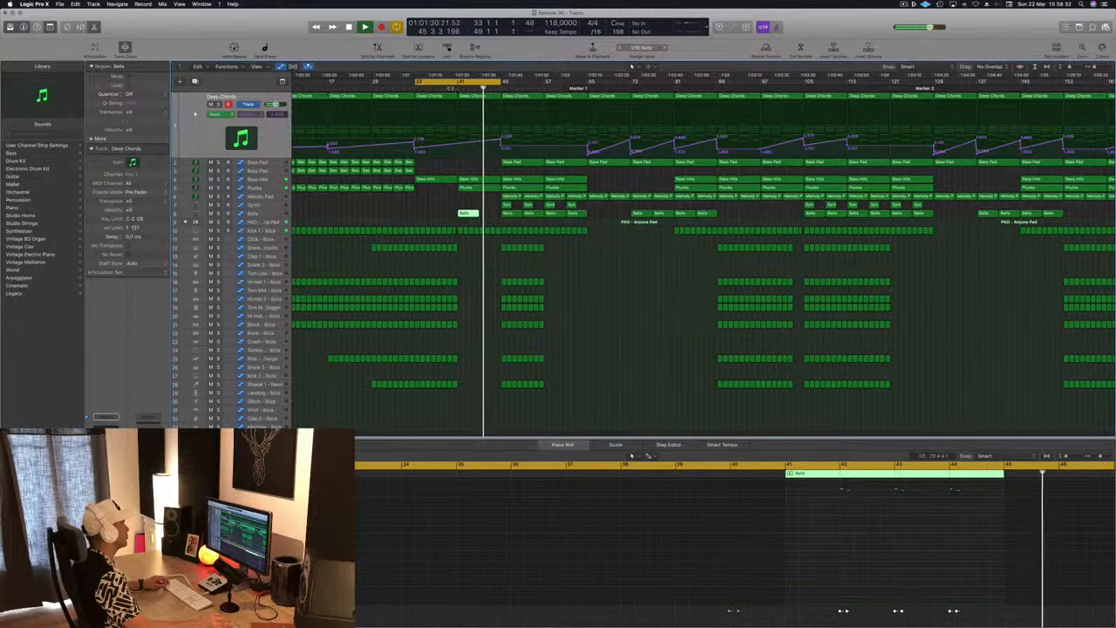
key(super+Left)
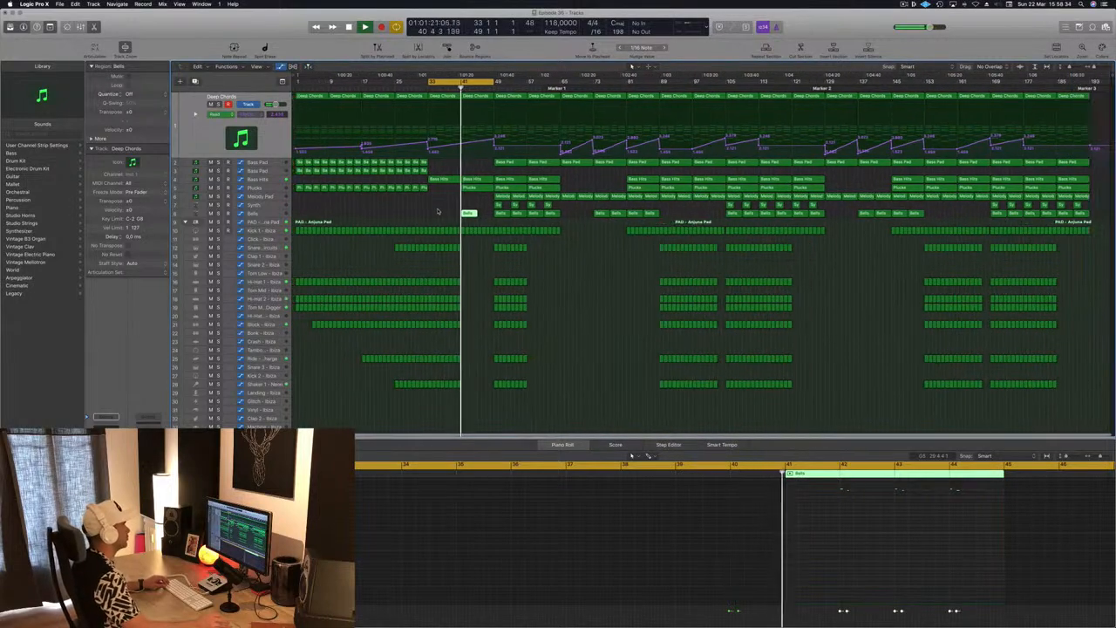
key(super+Right)
key(super+Right)
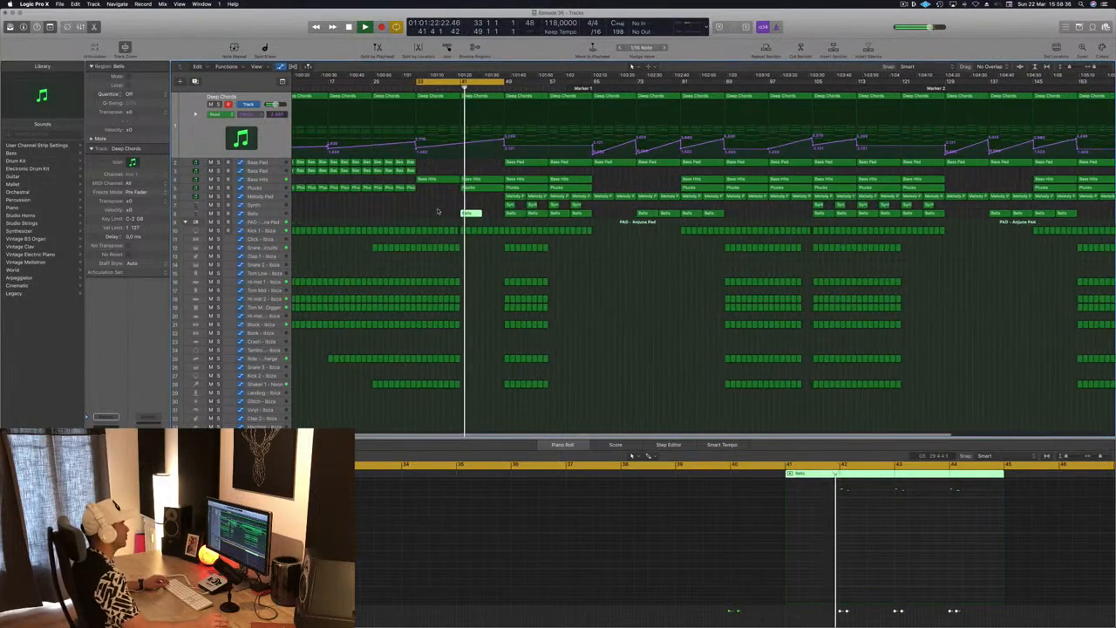
click(490, 207)
click(474, 214)
key(Delete)
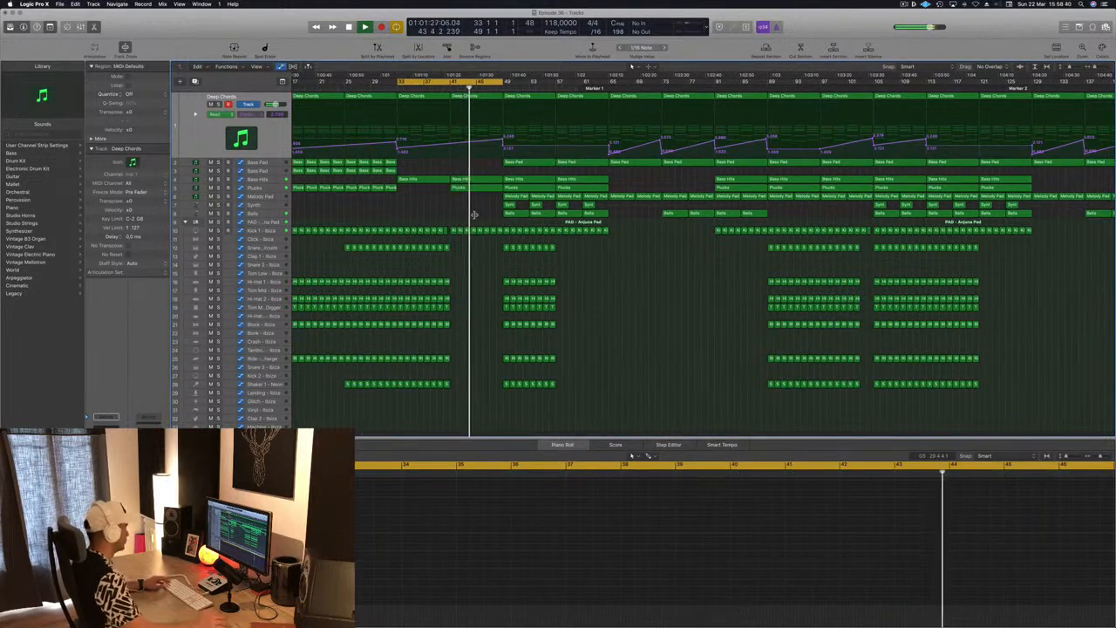
- Lower the Deep Chords cutoff automation at bar 49 for a gentler rise from bar 33, and replay the transition
key(super+Left)
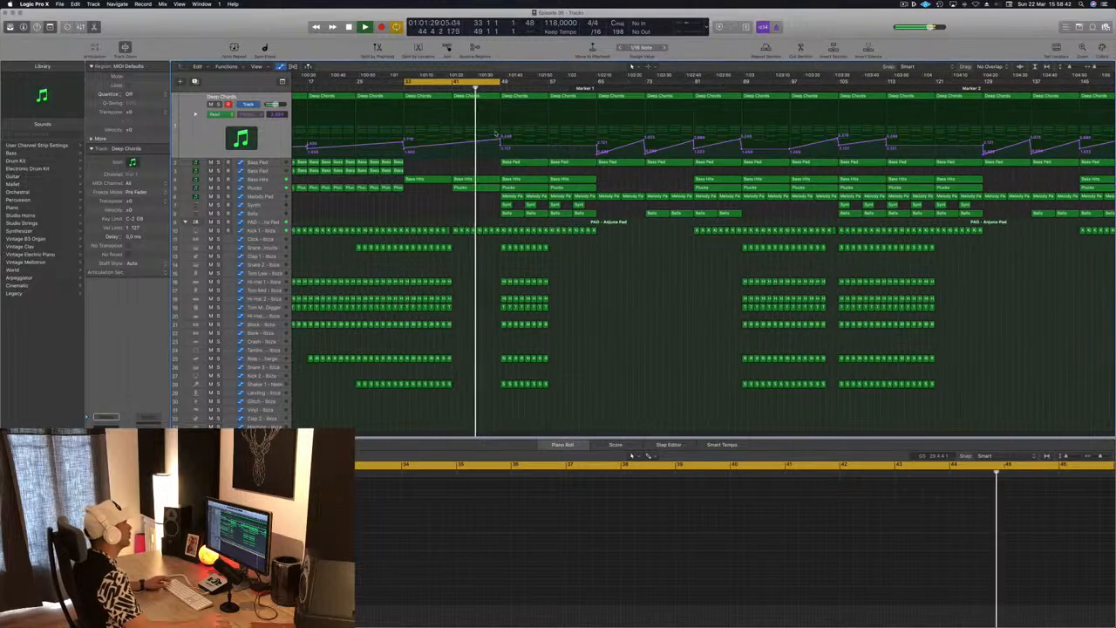
click(499, 140)
drag(499, 139, 500, 150)
key(space)
key(space)
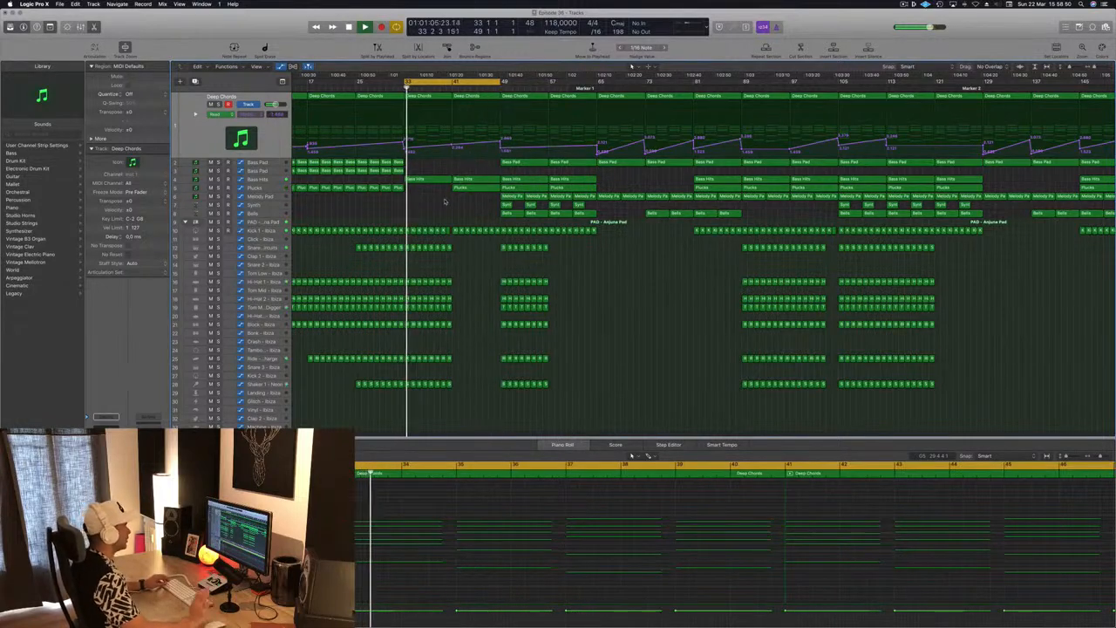
- Listen from about bar 25 through the transition past bar 41 and examine the Shaker 1 and Kick 1 tracks
key(super+Left)
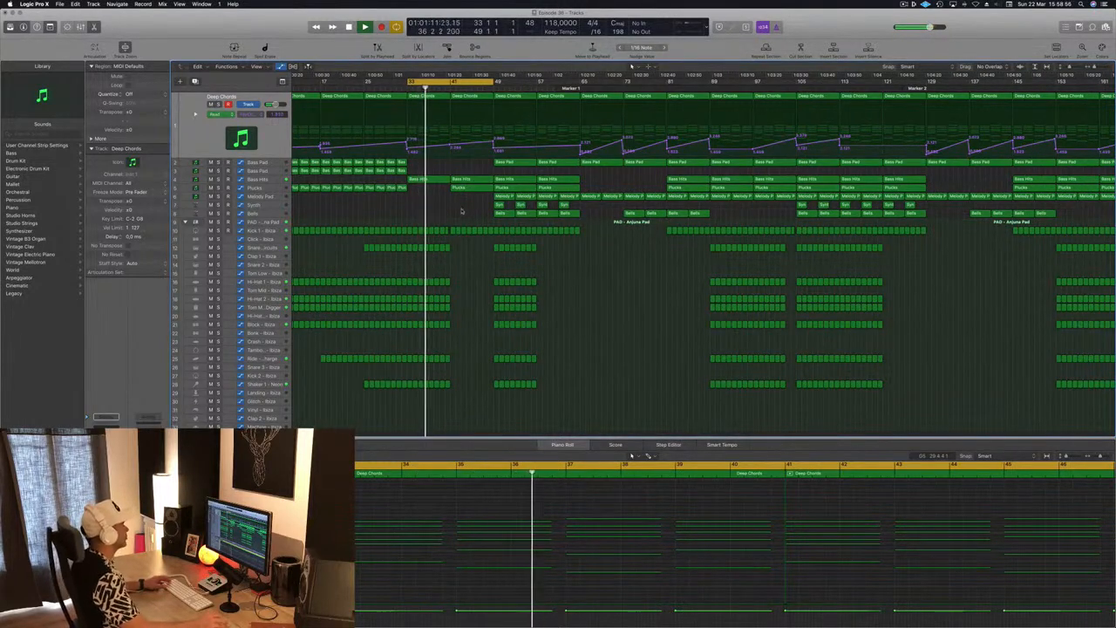
key(super+Left)
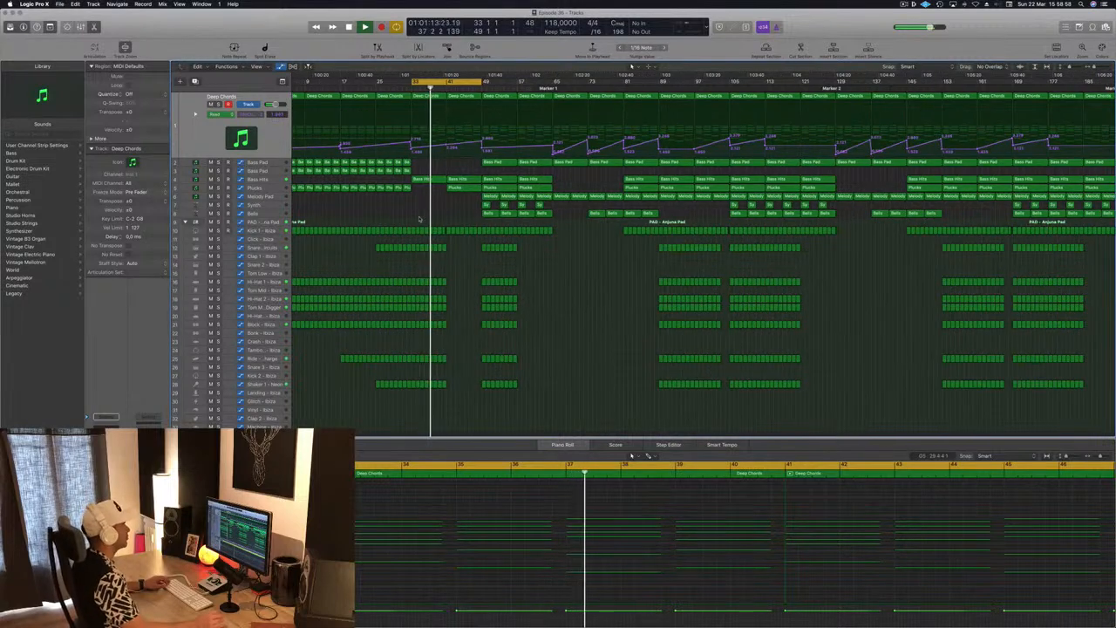
key(super+Left)
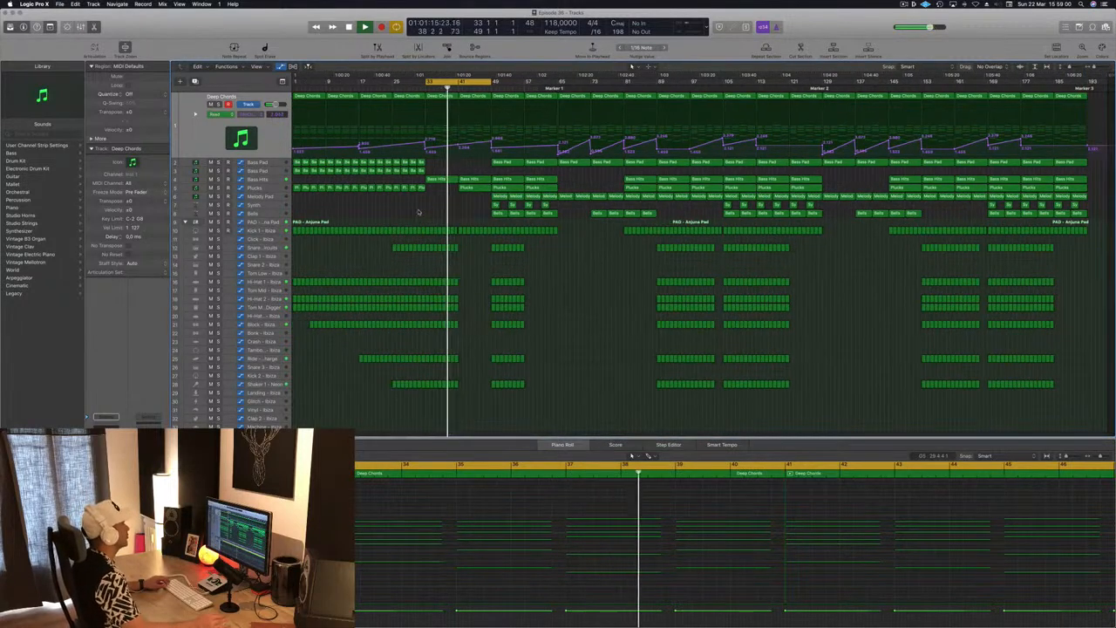
click(392, 89)
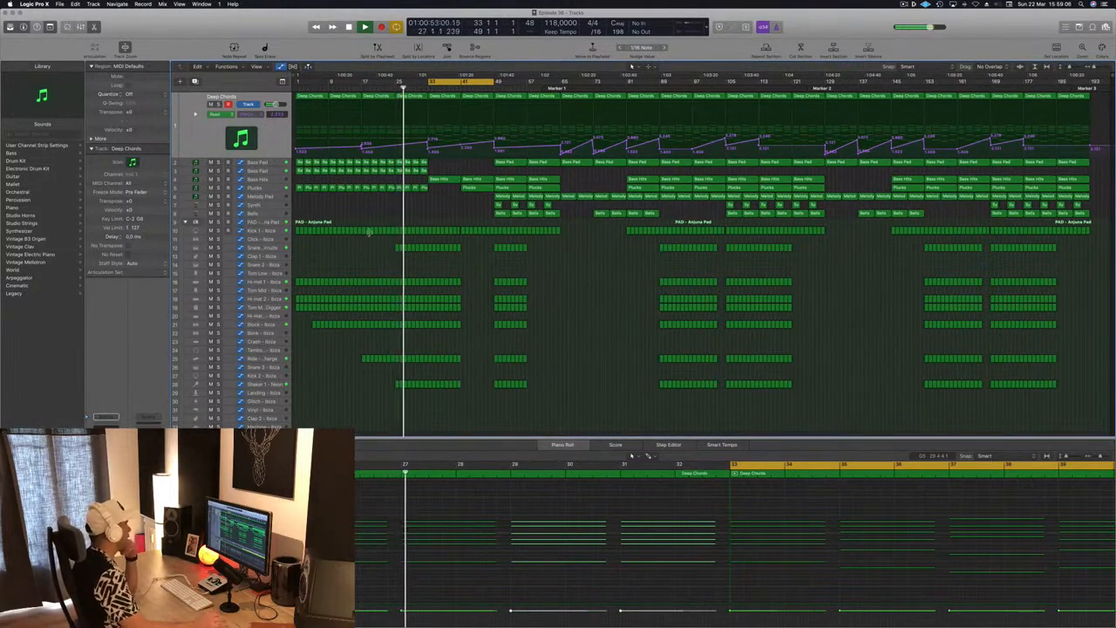
click(254, 384)
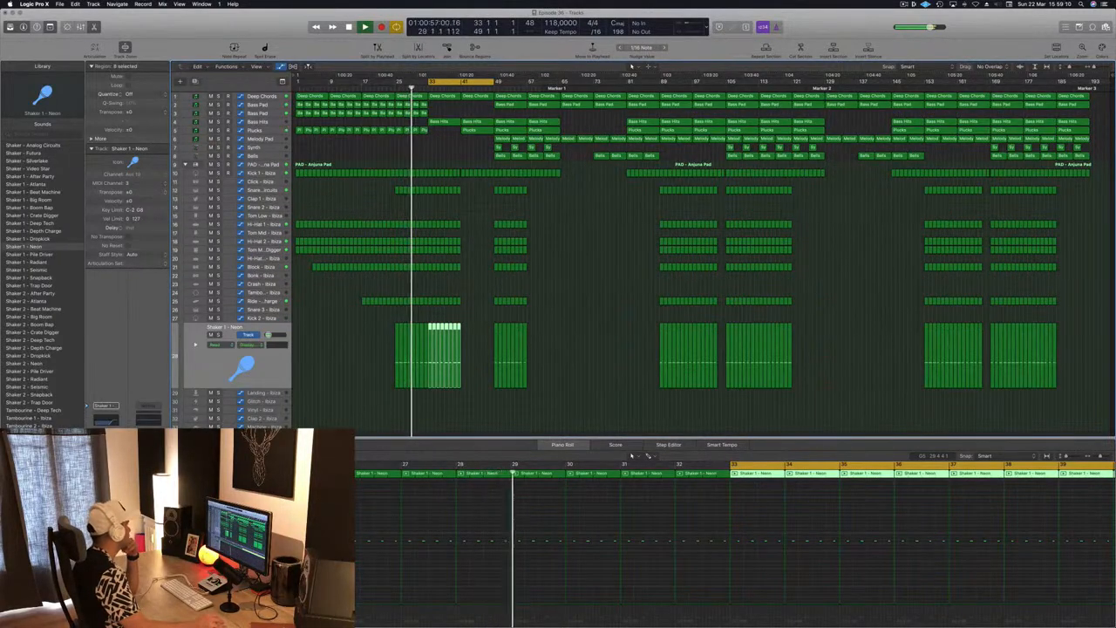
click(476, 297)
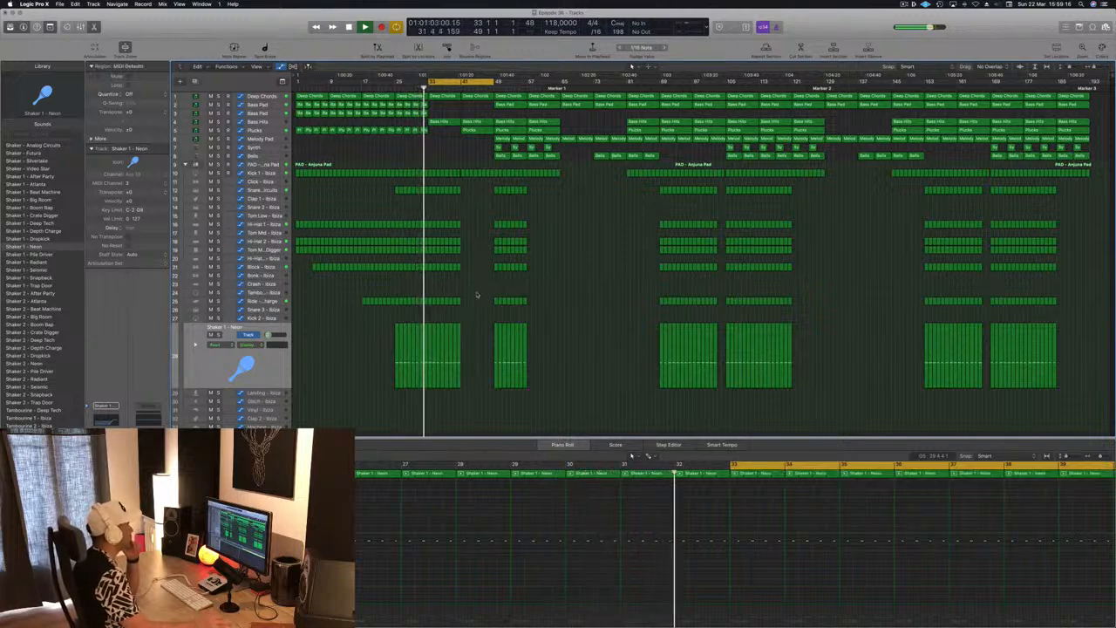
click(260, 174)
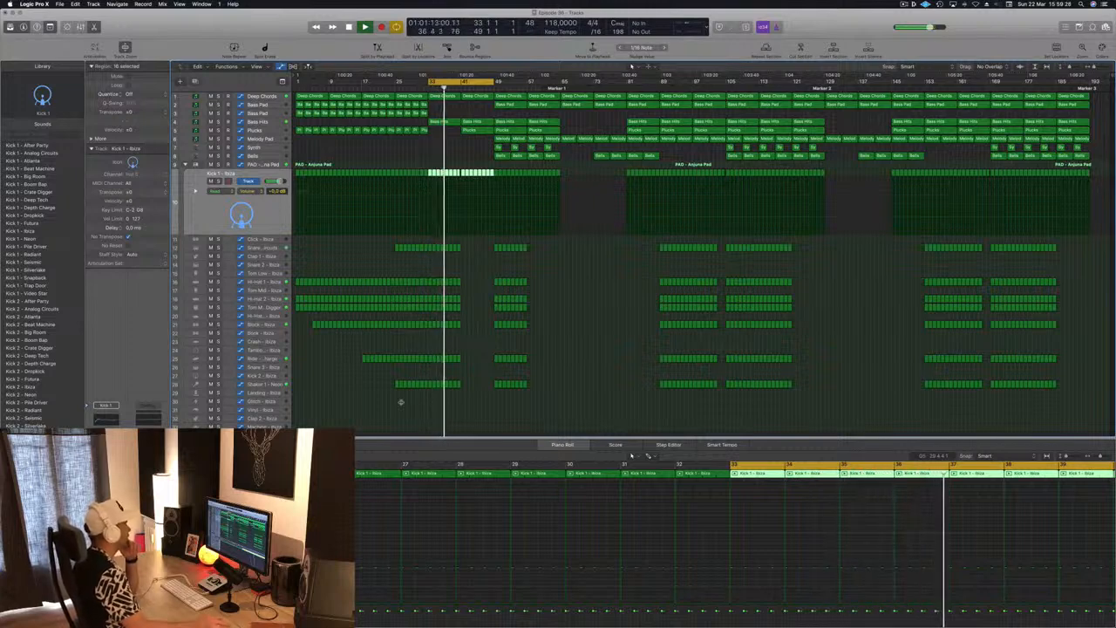
click(566, 389)
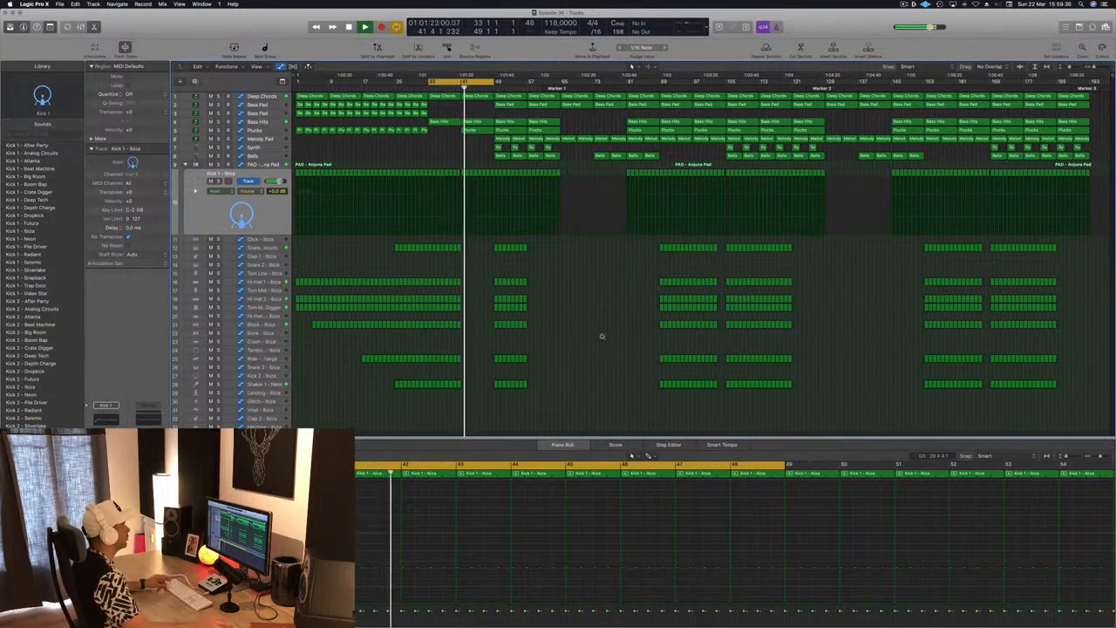
- Move the percussion regions below the kick from bar 49 to bar 57 and shift the playback cycle to bars 41–57
key(super+Right)
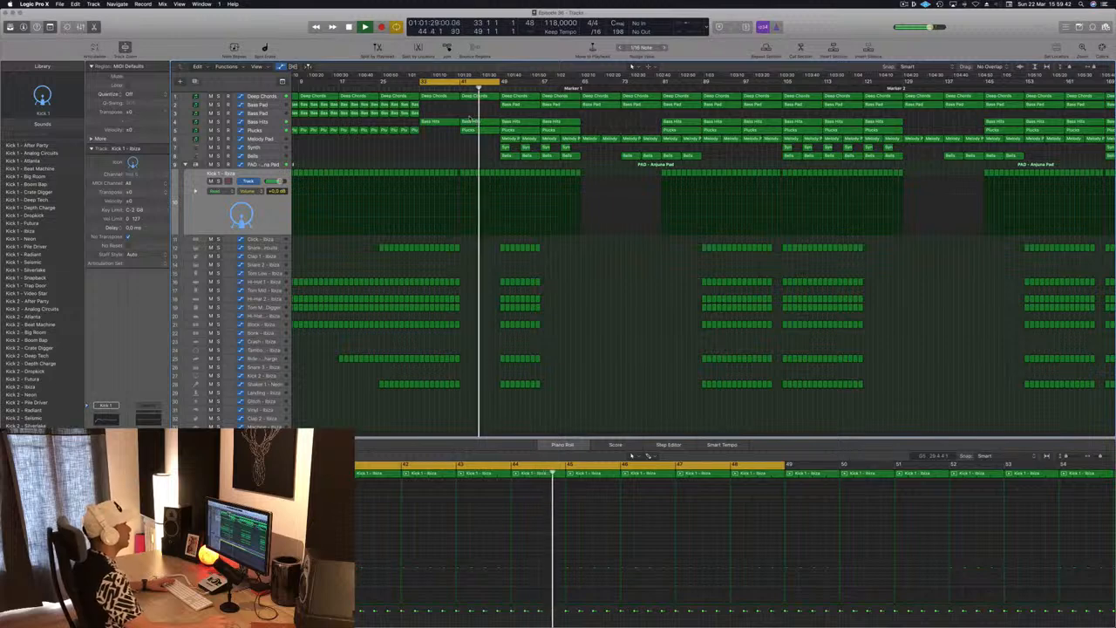
drag(560, 243, 500, 391)
drag(501, 248, 542, 250)
drag(463, 81, 505, 86)
key(space)
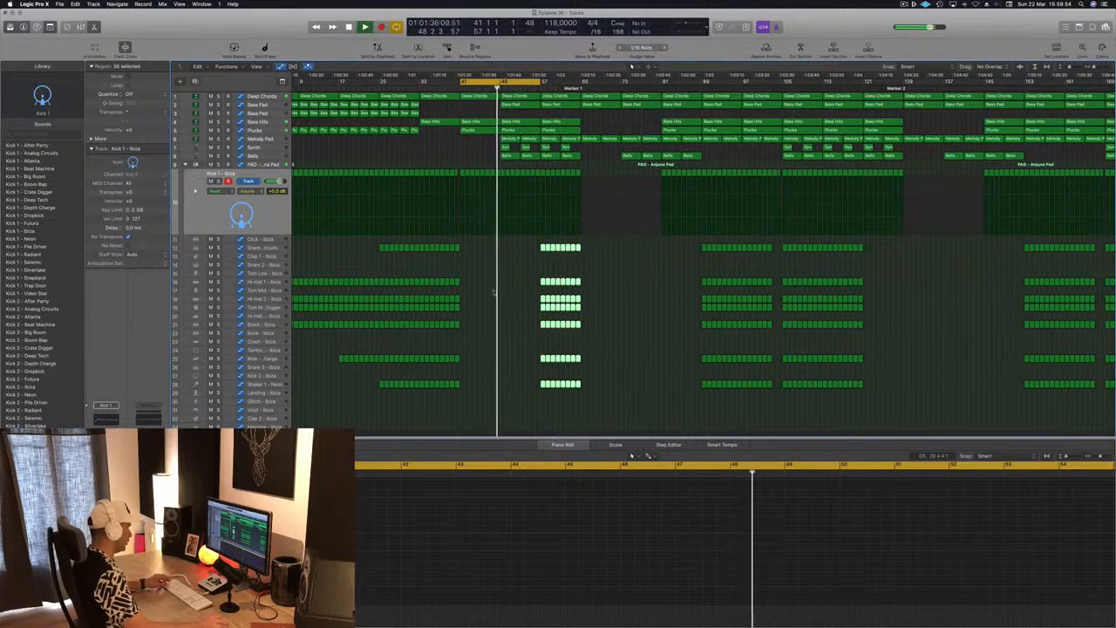
scroll(494, 293, up, 2)
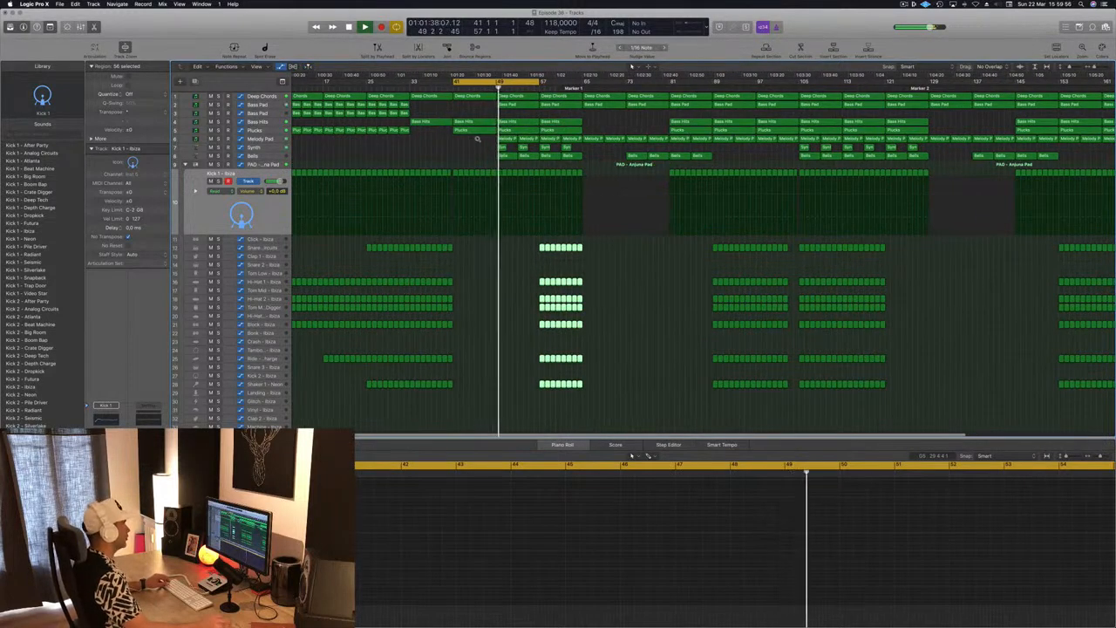
scroll(477, 139, down, 2)
scroll(478, 140, up, 2)
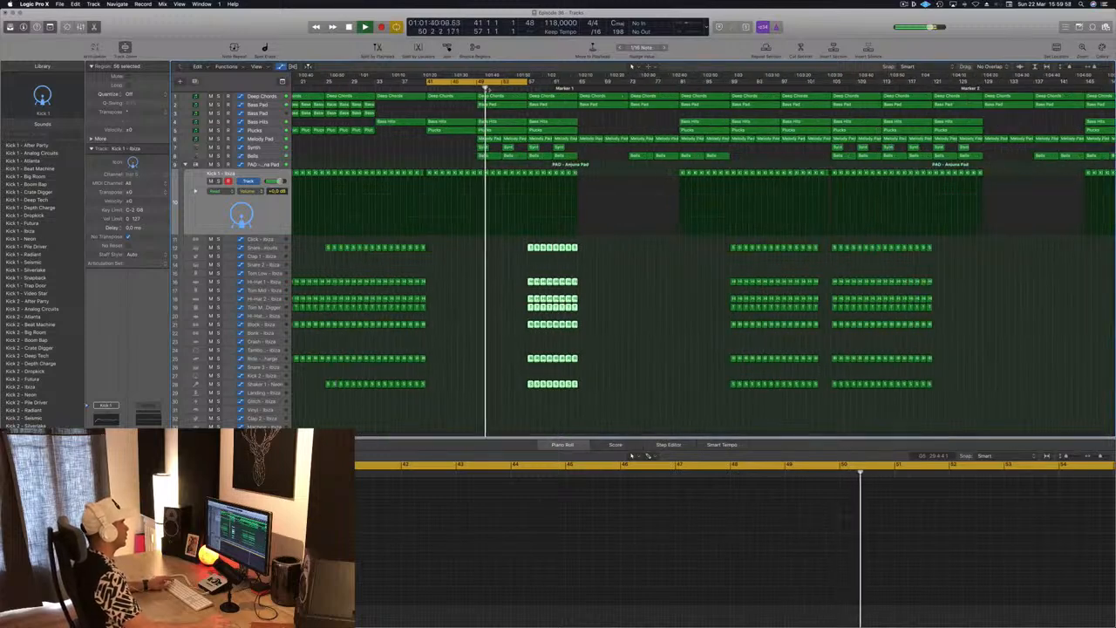
- Replay the passage from bar 41 and lower the Melody Pad cutoff automation at its bar 49 entry
key(space)
key(space)
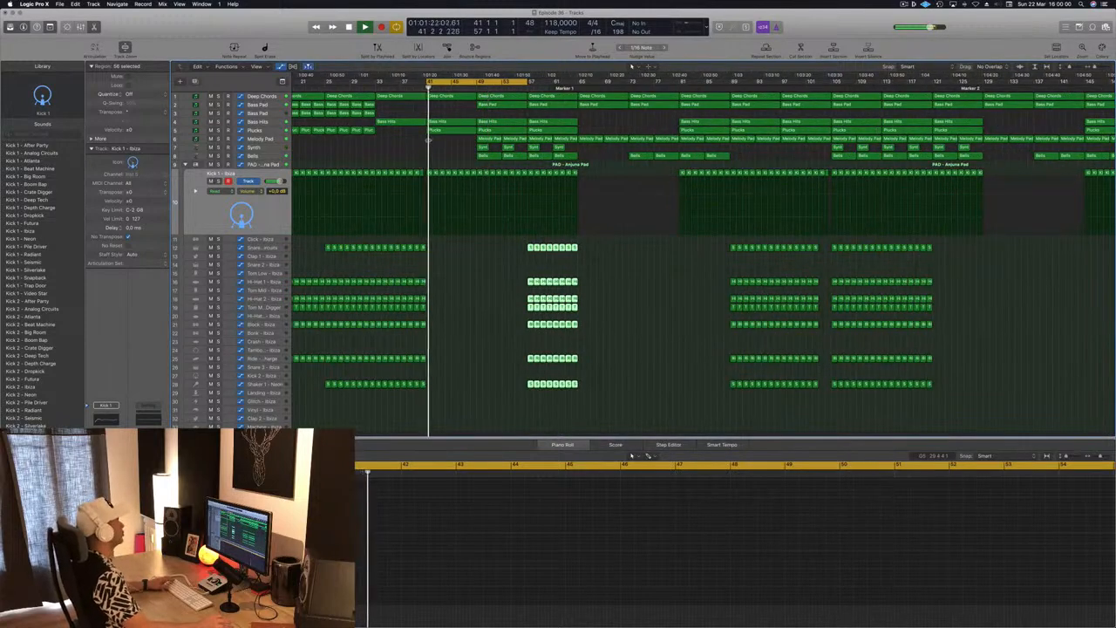
scroll(434, 148, down, 1)
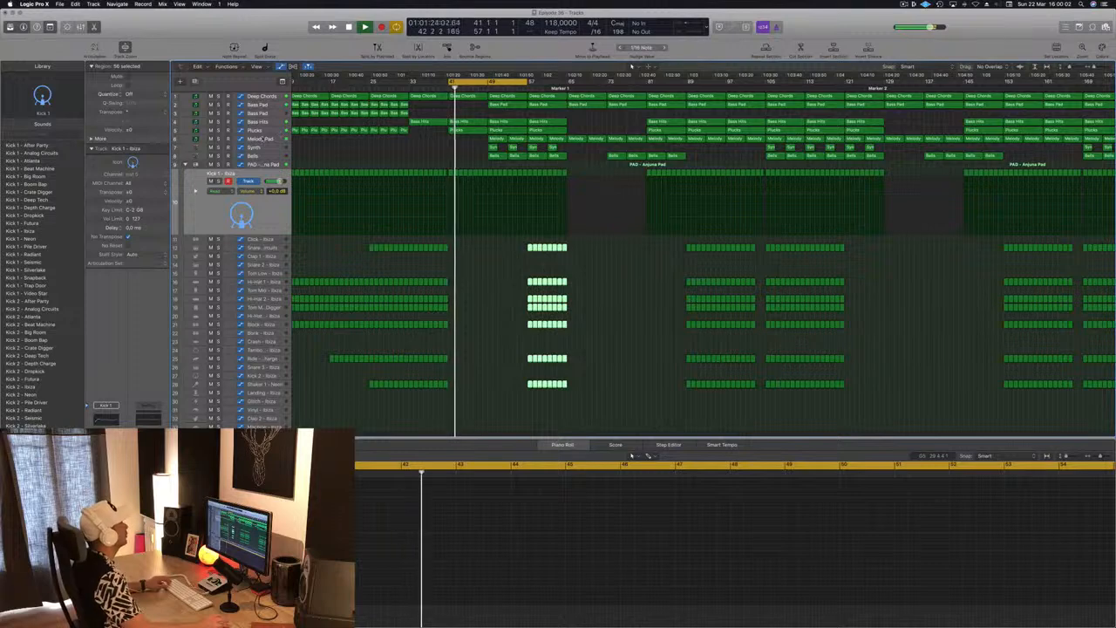
click(478, 142)
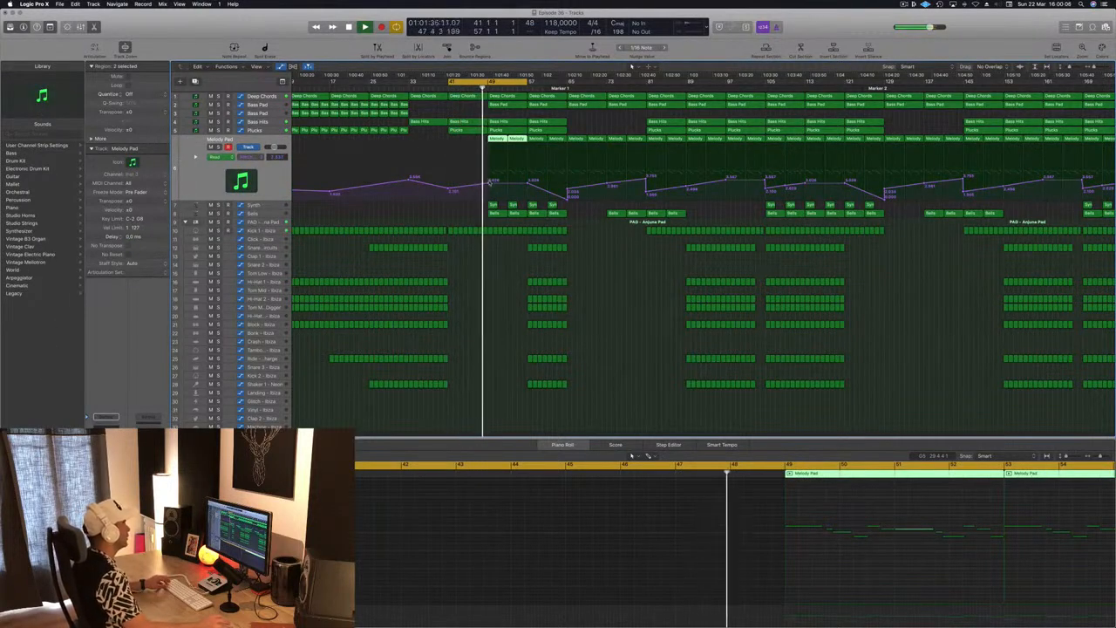
click(491, 187)
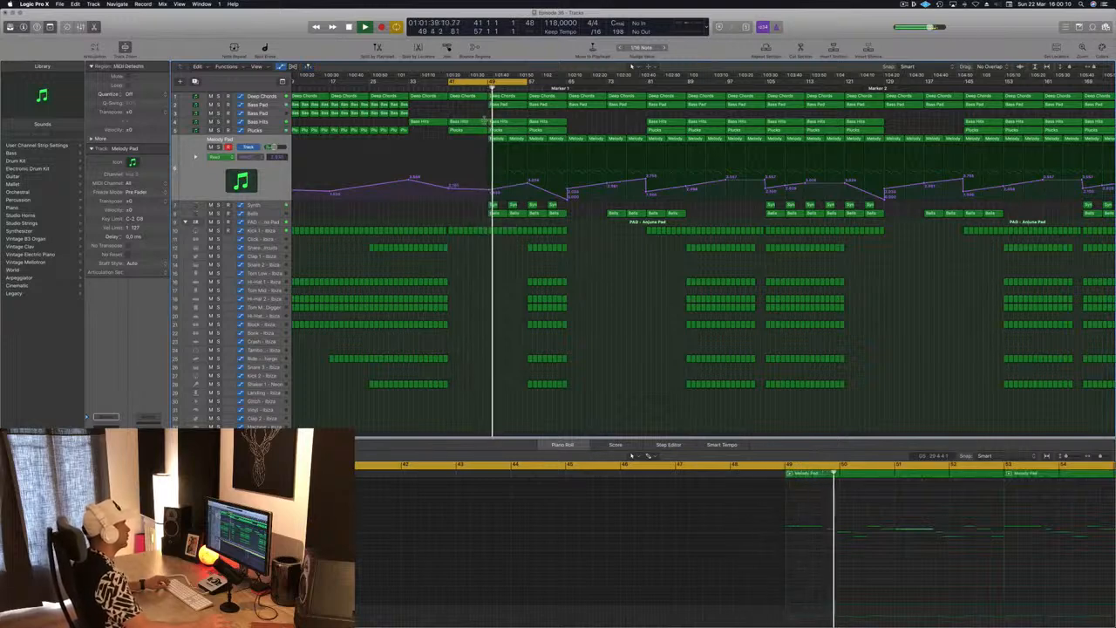
- Delete the Synth and Bells regions between bars 49 and 65 and save the project
drag(515, 213, 568, 216)
key(Delete)
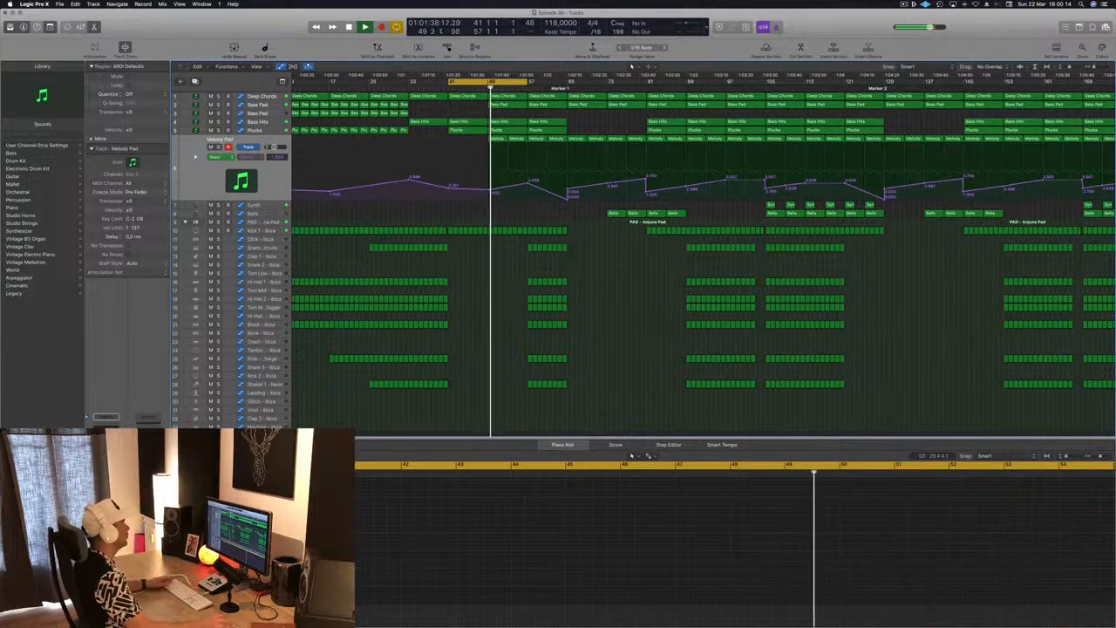
key(super+s)
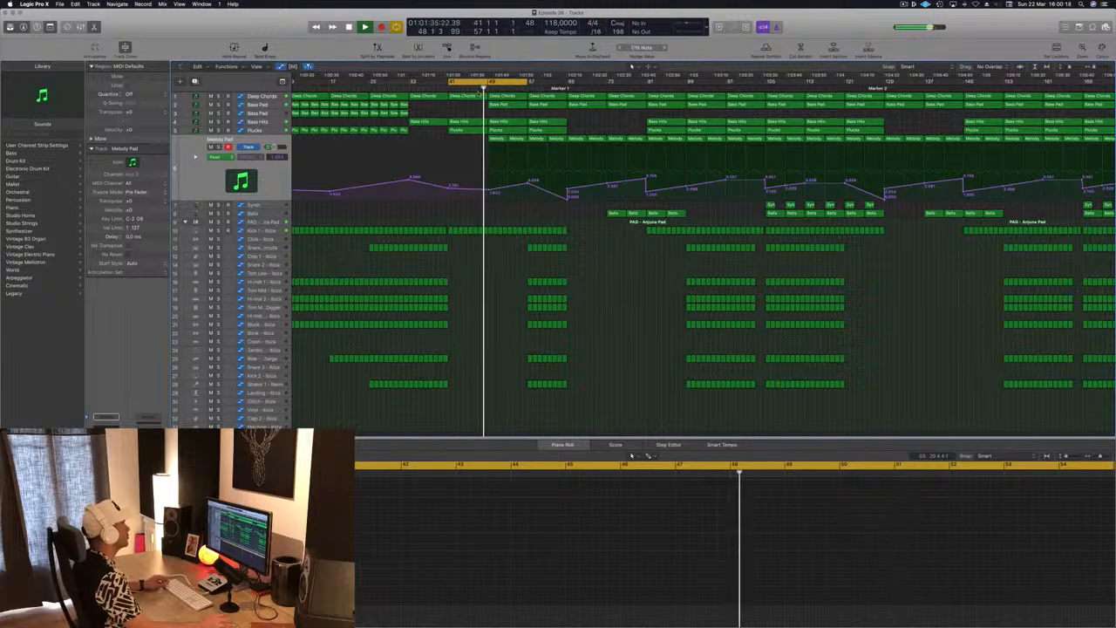
- Listen to the Bass Pad track soloed around bar 49, and return to the full mix
key(z)
click(275, 103)
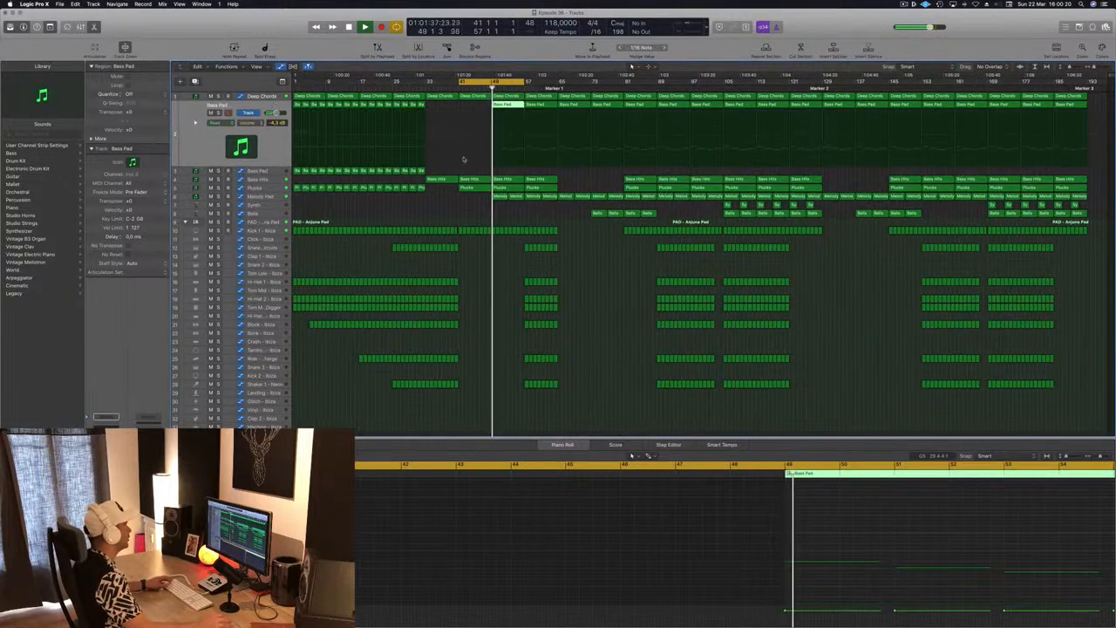
click(218, 113)
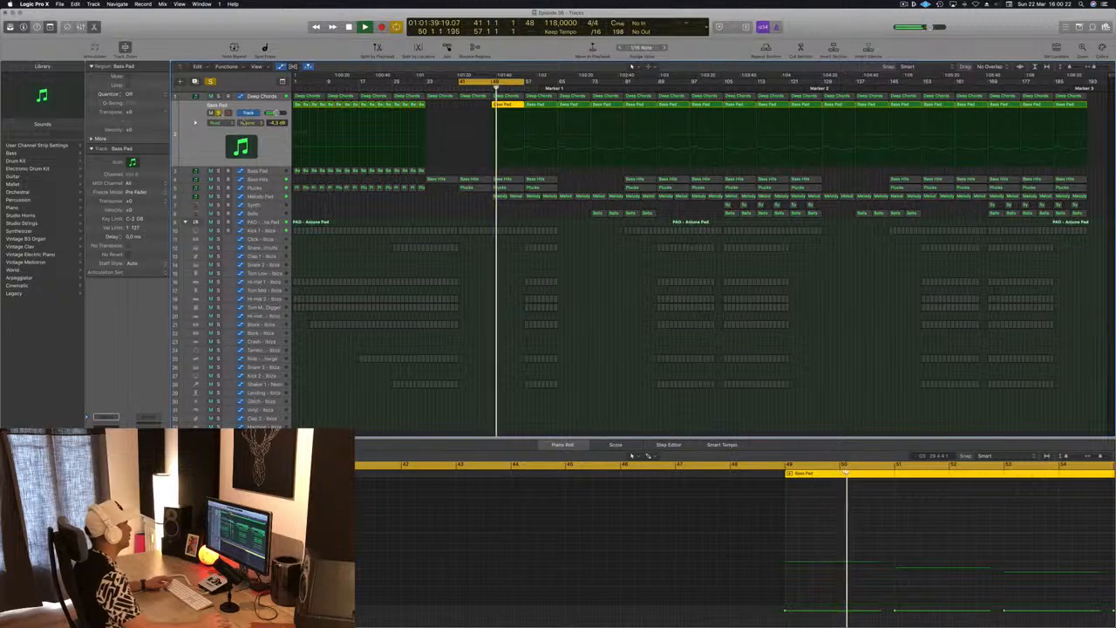
click(219, 112)
- Reshape the Deep Chords cutoff automation around bar 49 so it falls to a low point at bar 57, and save
click(272, 96)
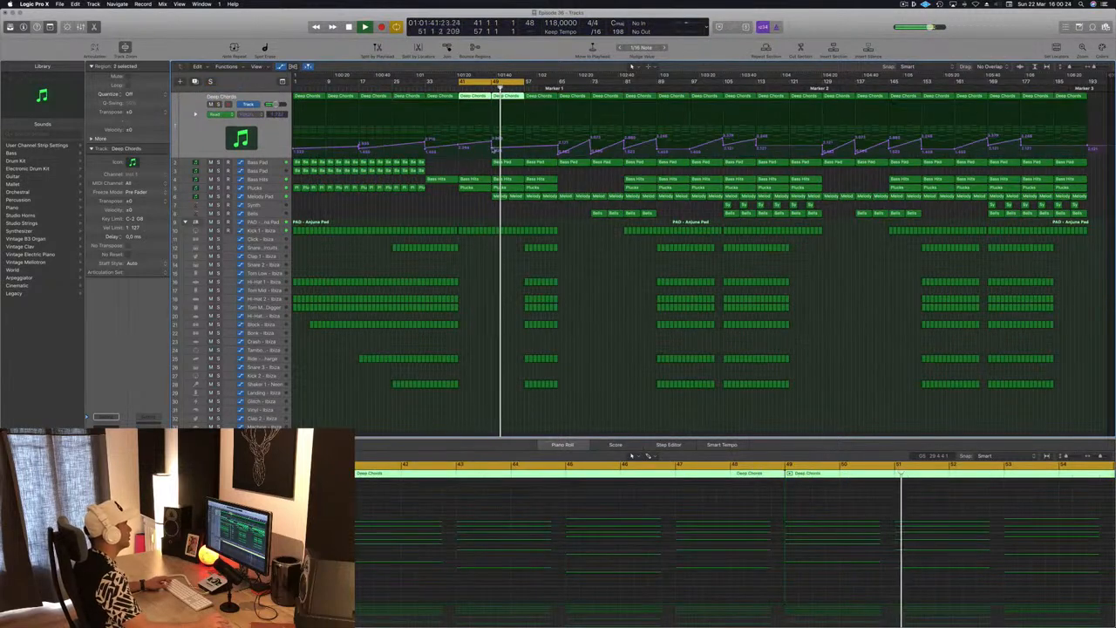
drag(494, 149, 493, 151)
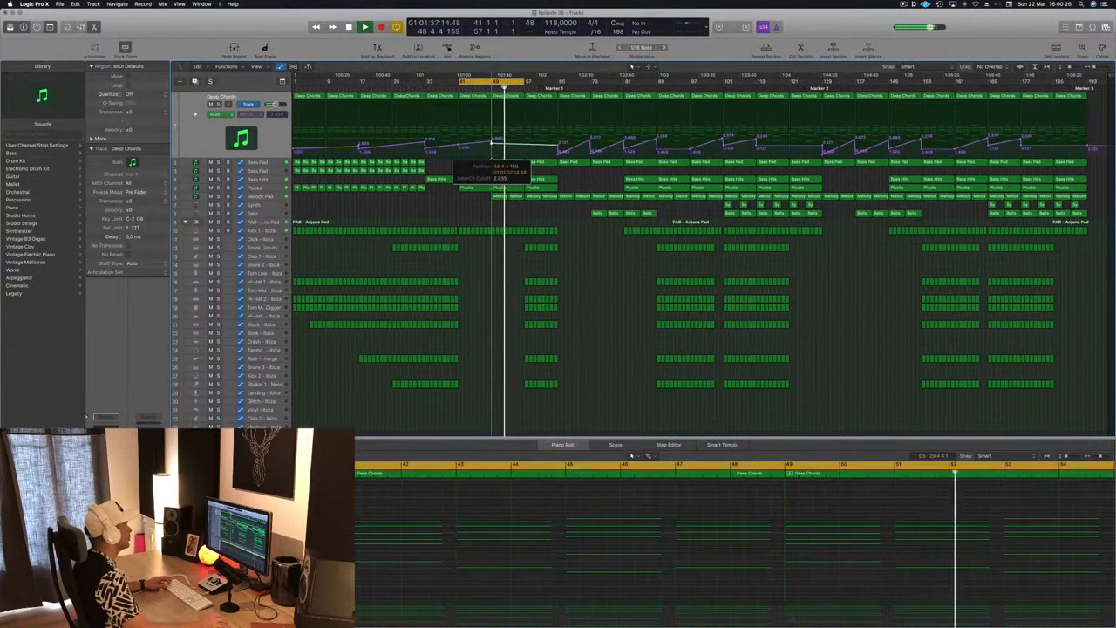
click(484, 88)
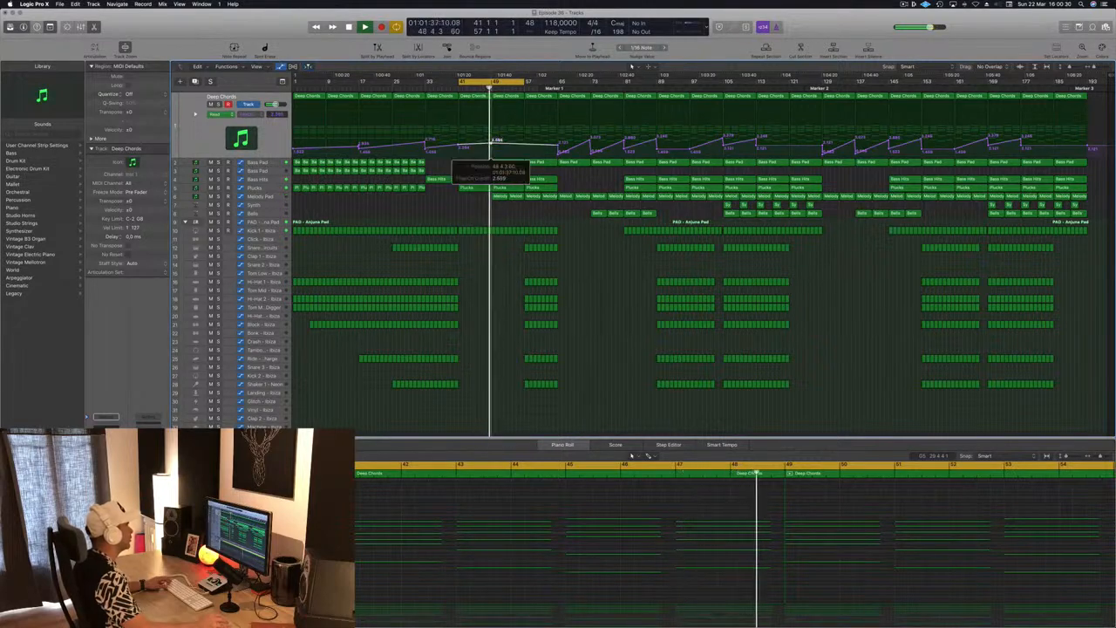
drag(526, 145, 527, 153)
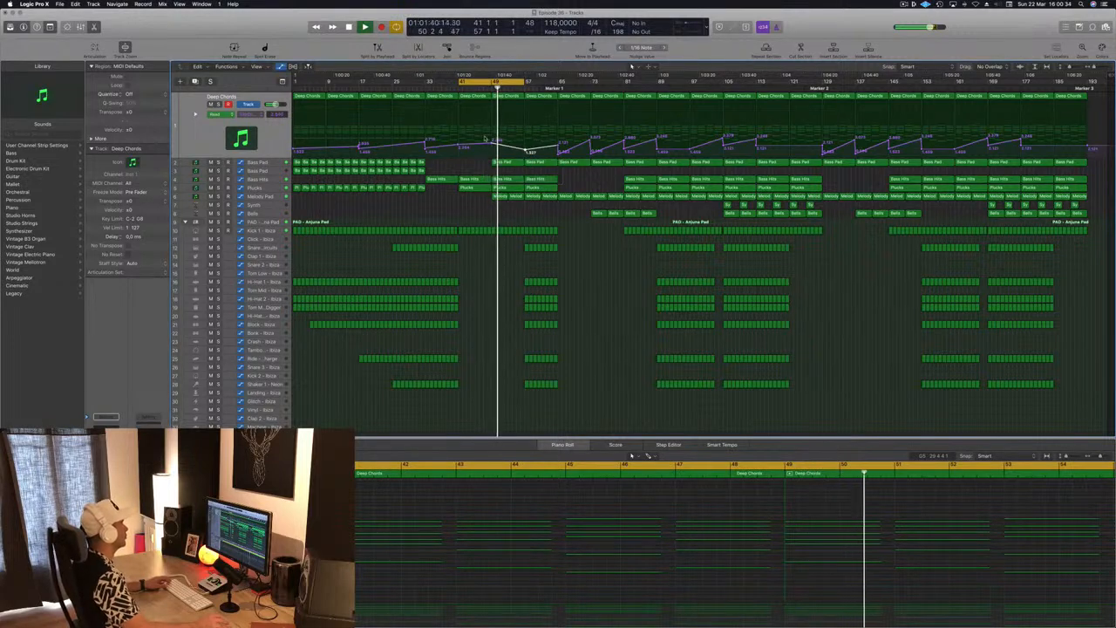
key(super+s)
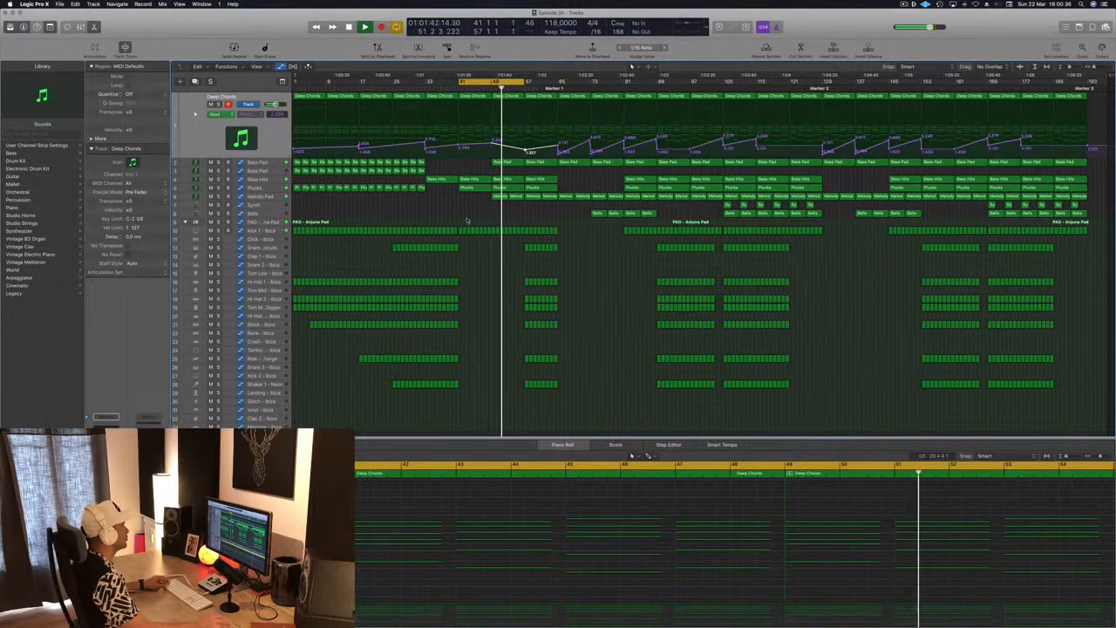
- Raise the Melody Pad cutoff automation at bars 57 and 65, extend the cycle to bar 65, and save
click(264, 197)
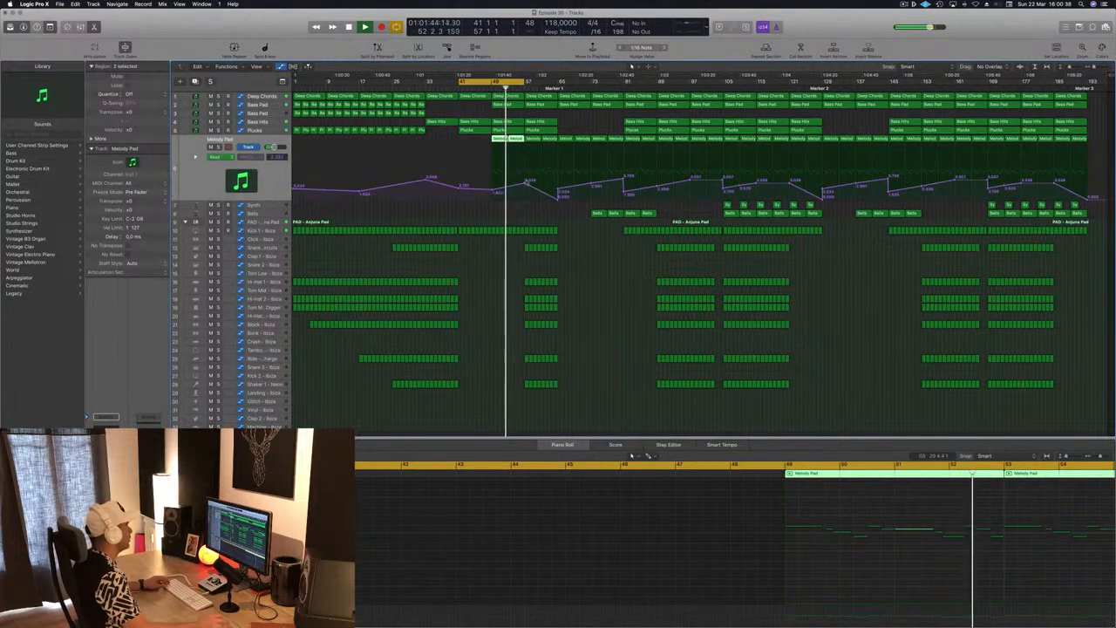
drag(527, 183, 527, 180)
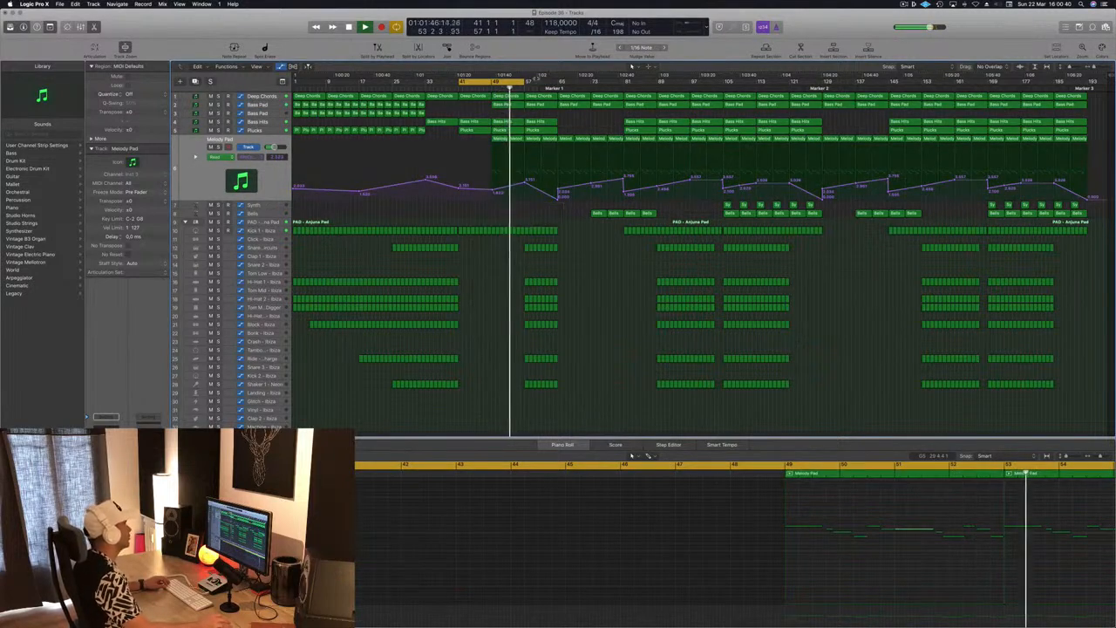
drag(524, 84, 547, 89)
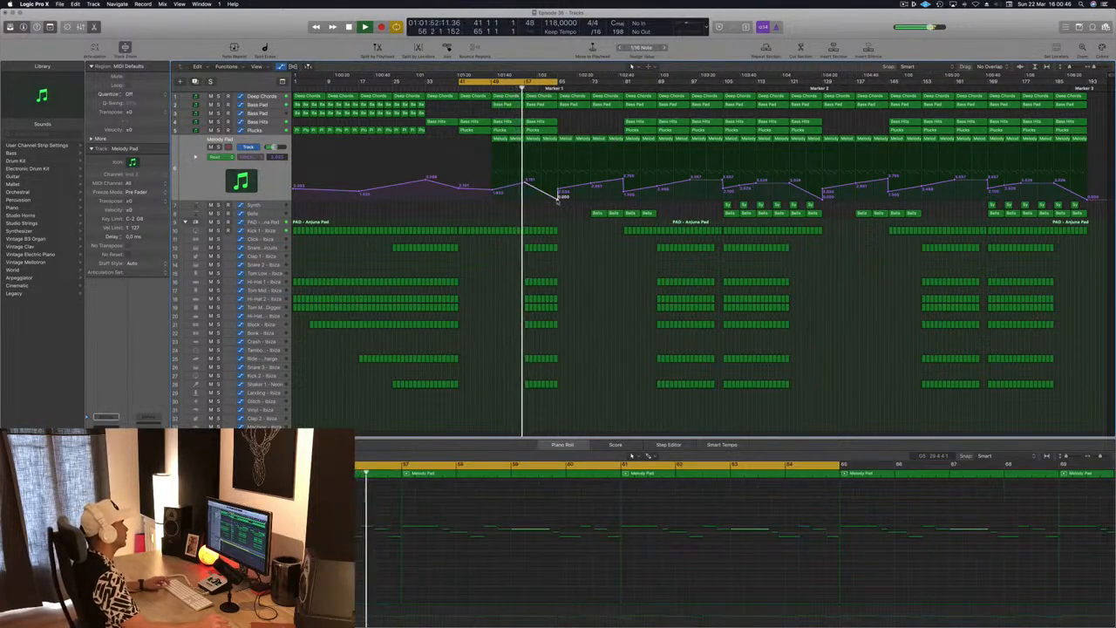
key(super+s)
click(488, 88)
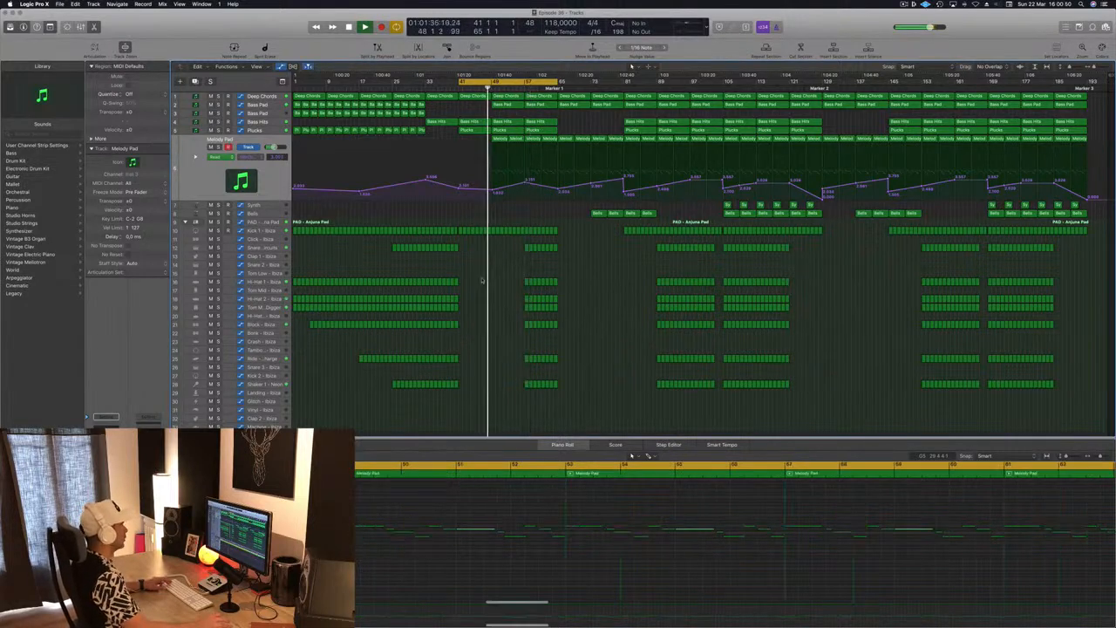
- Move the percussion regions below the kick from bar 57 to bar 65 and save the project
drag(515, 247, 571, 428)
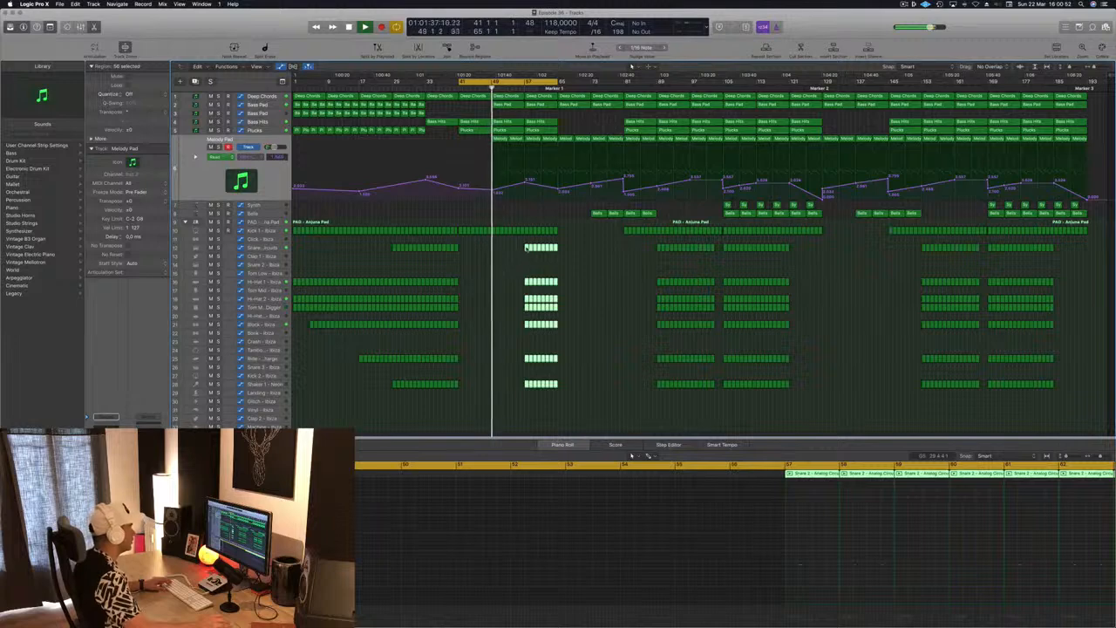
drag(526, 247, 559, 249)
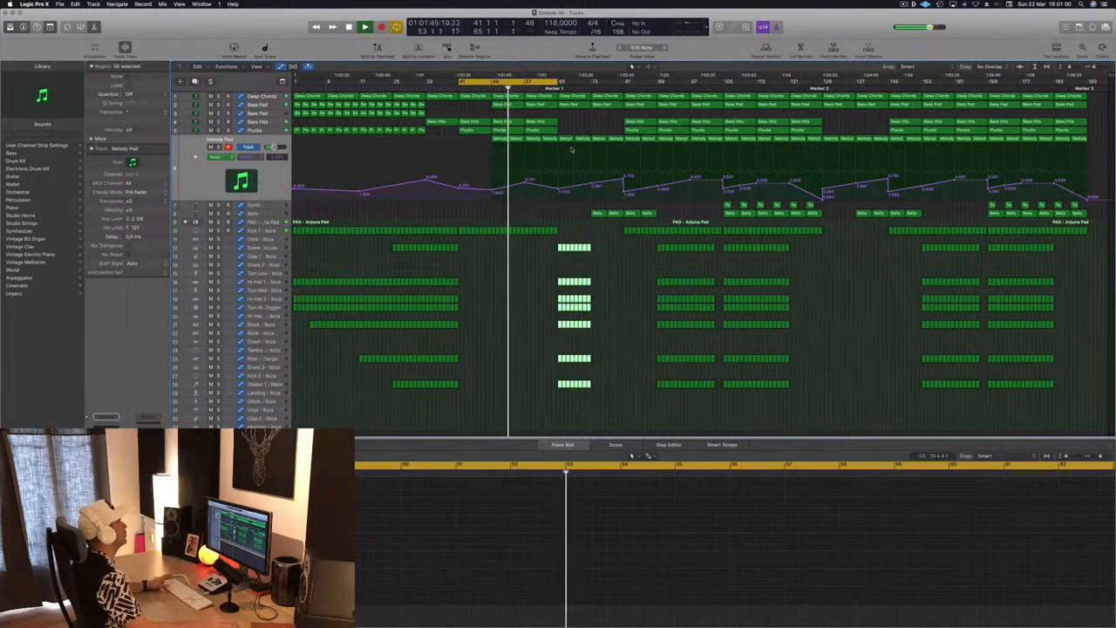
click(539, 278)
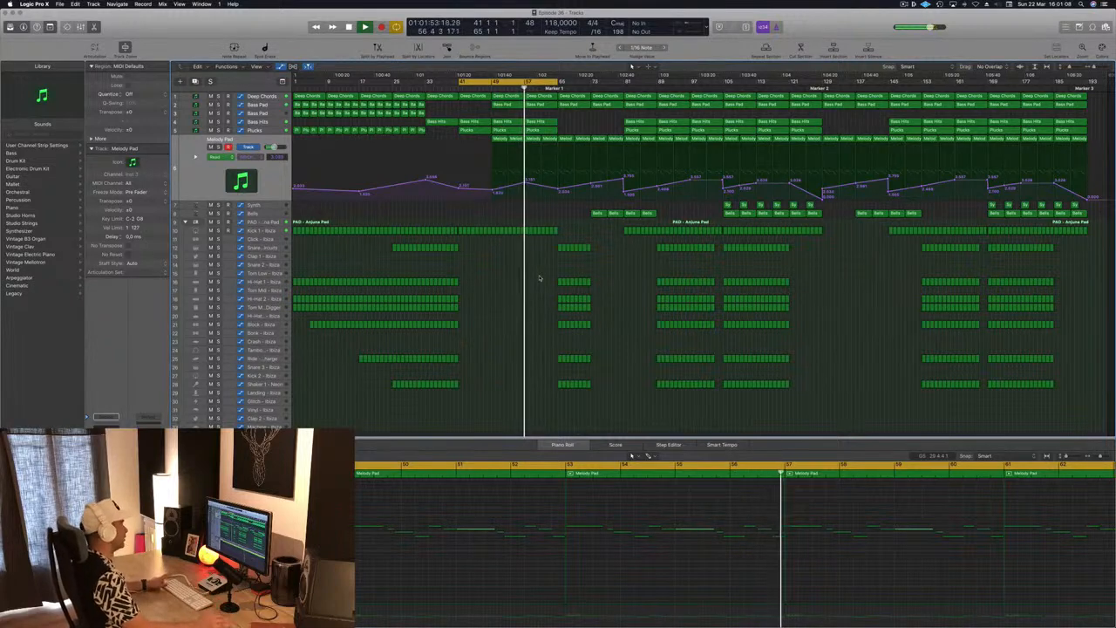
key(super+s)
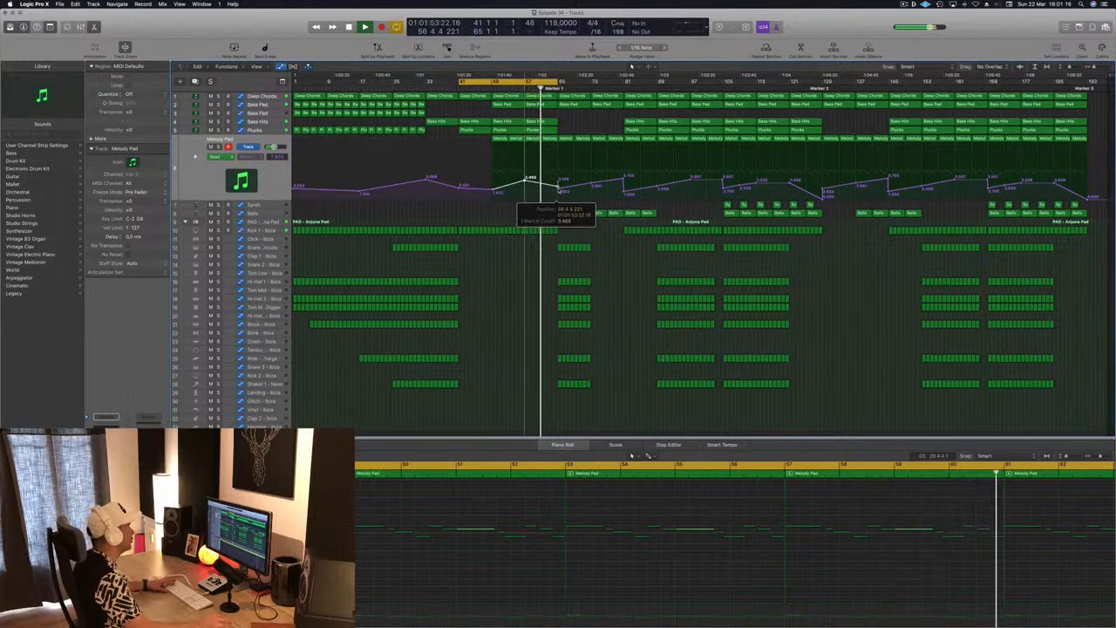
- Raise the Melody Pad cutoff automation further around bars 57 and 65 and listen to the passage from bar 41
click(557, 188)
click(558, 188)
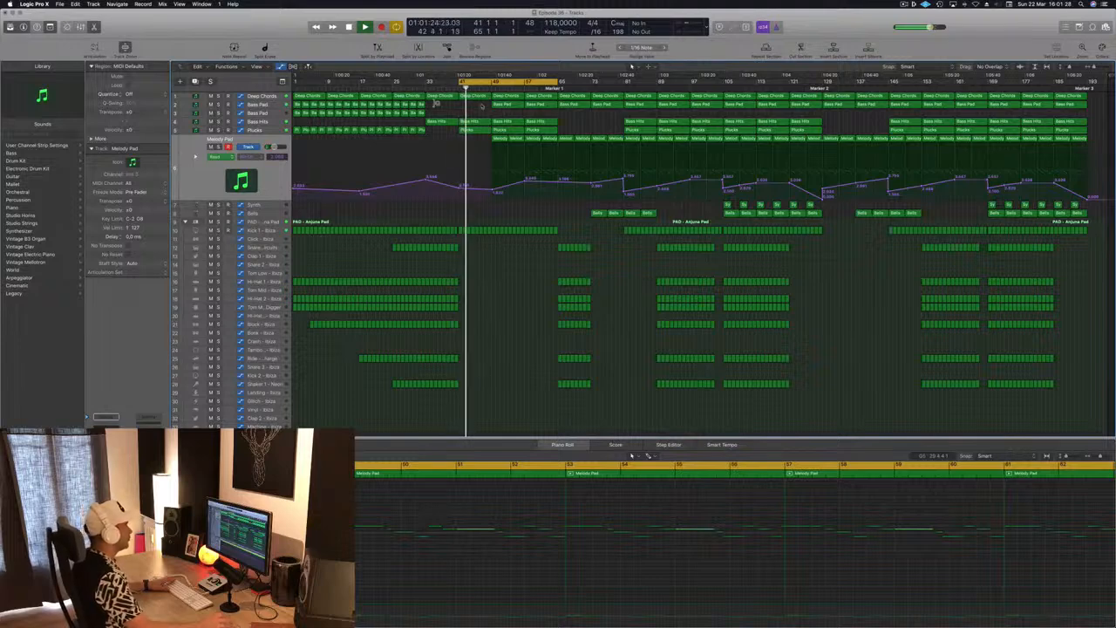
click(533, 89)
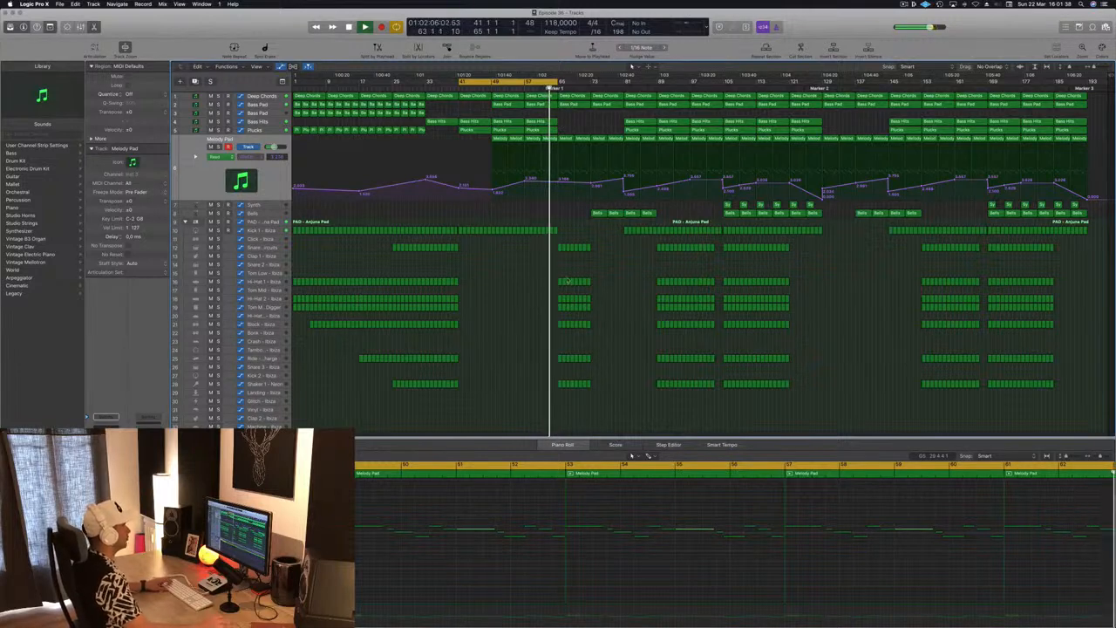
key(space)
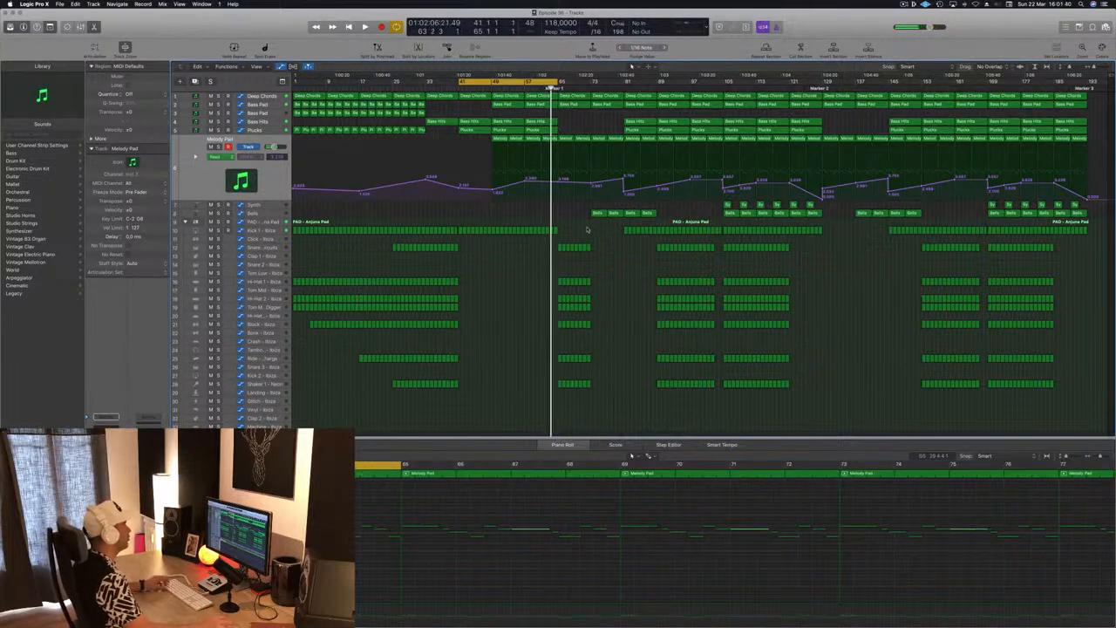
- Copy the Kick 1 regions from bars 57–65 to bar 65 and set the playback cycle to bars 65–89
drag(526, 233, 564, 239)
key(space)
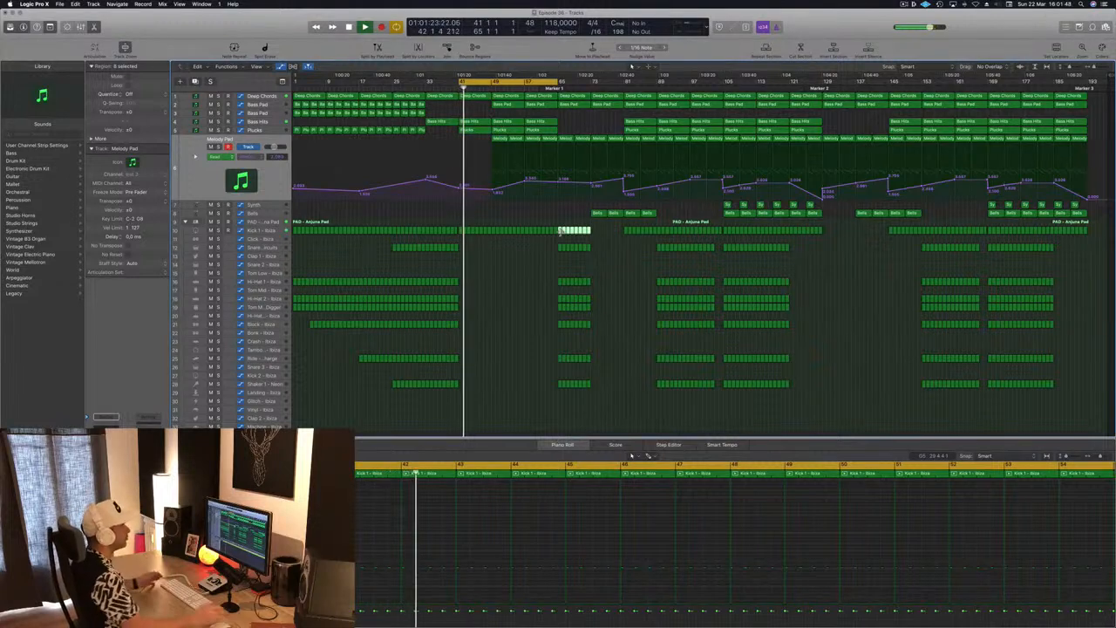
drag(530, 81, 634, 82)
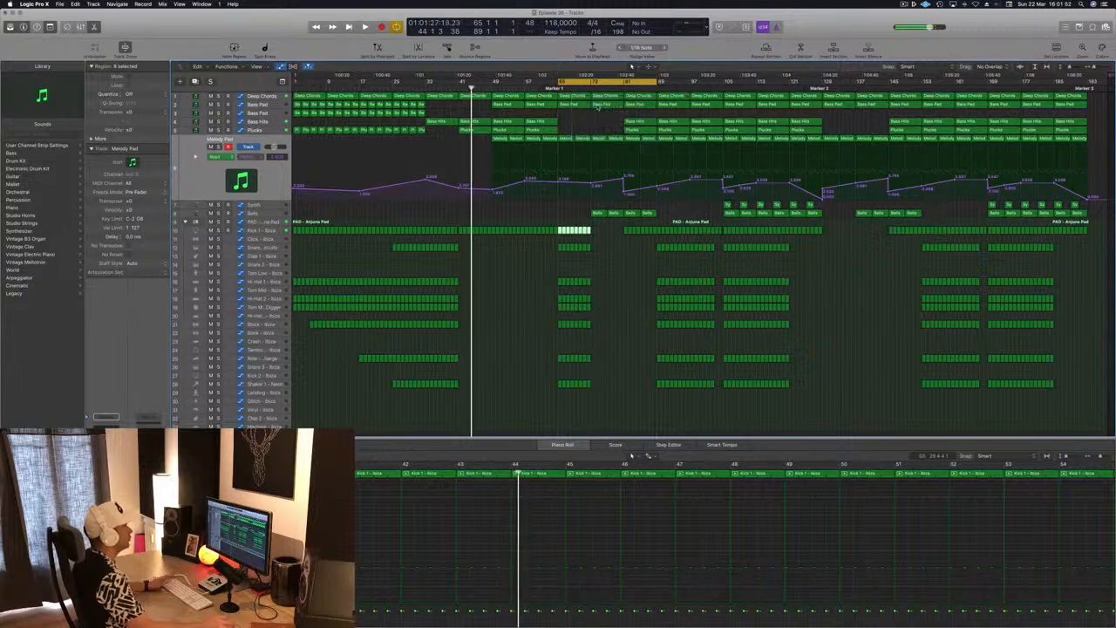
key(space)
key(space)
- Copy the Bass Hits region from bar 57 to bar 65, alongside the Bass Pad
click(576, 105)
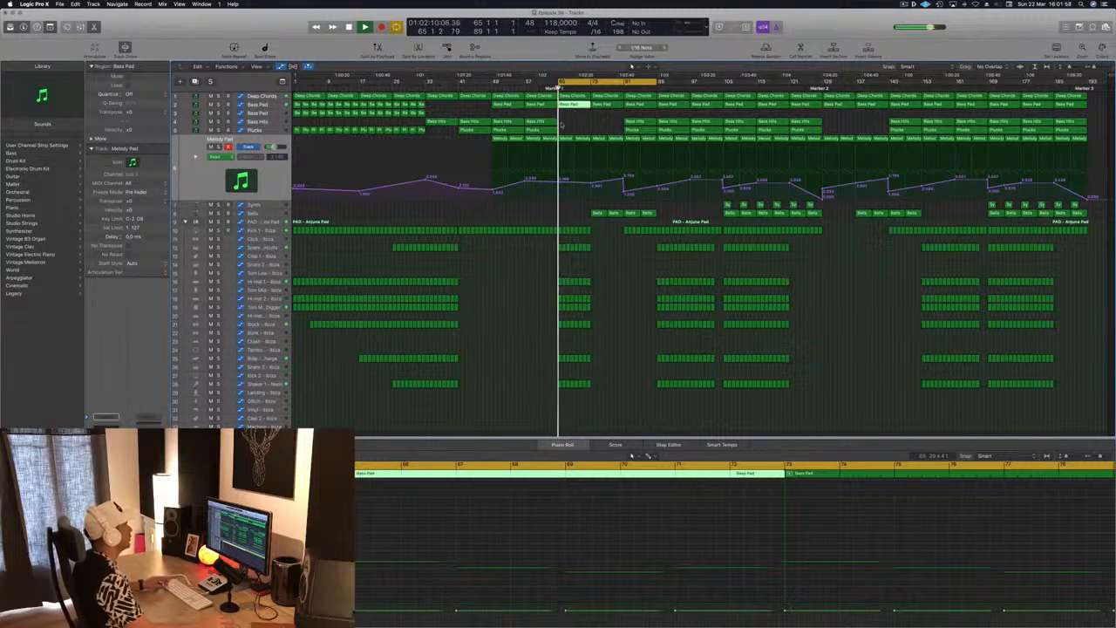
click(537, 121)
drag(539, 123, 609, 128)
- Adjust the Melody Pad cutoff automation at bar 65 and delete the two Melody Pad regions between bars 65 and 73
drag(559, 183, 557, 182)
click(569, 138)
shift+click(581, 139)
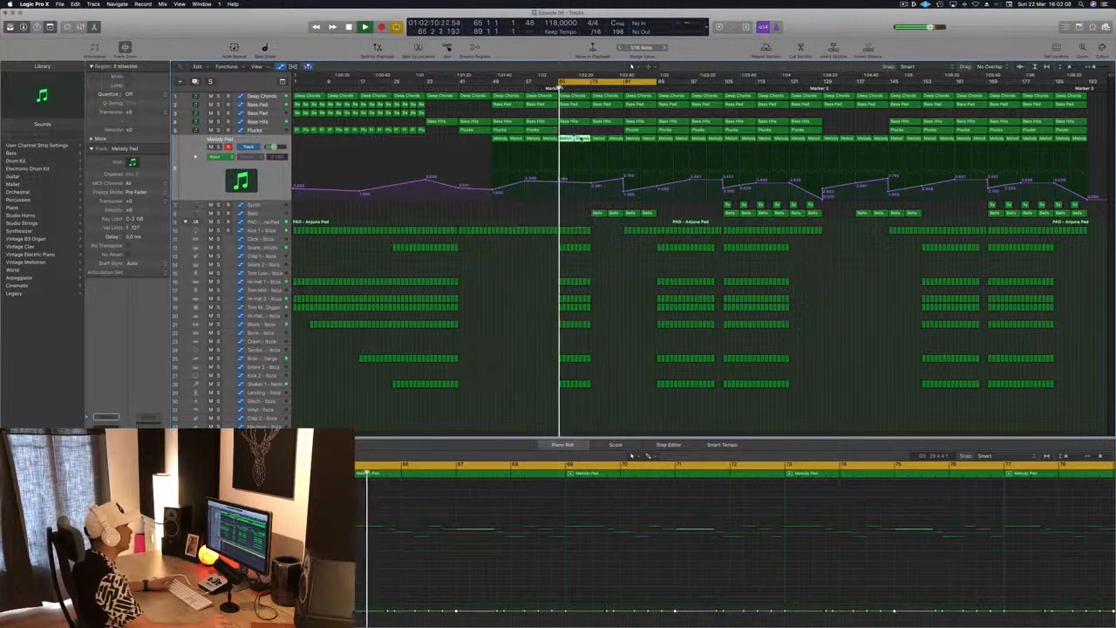
key(Delete)
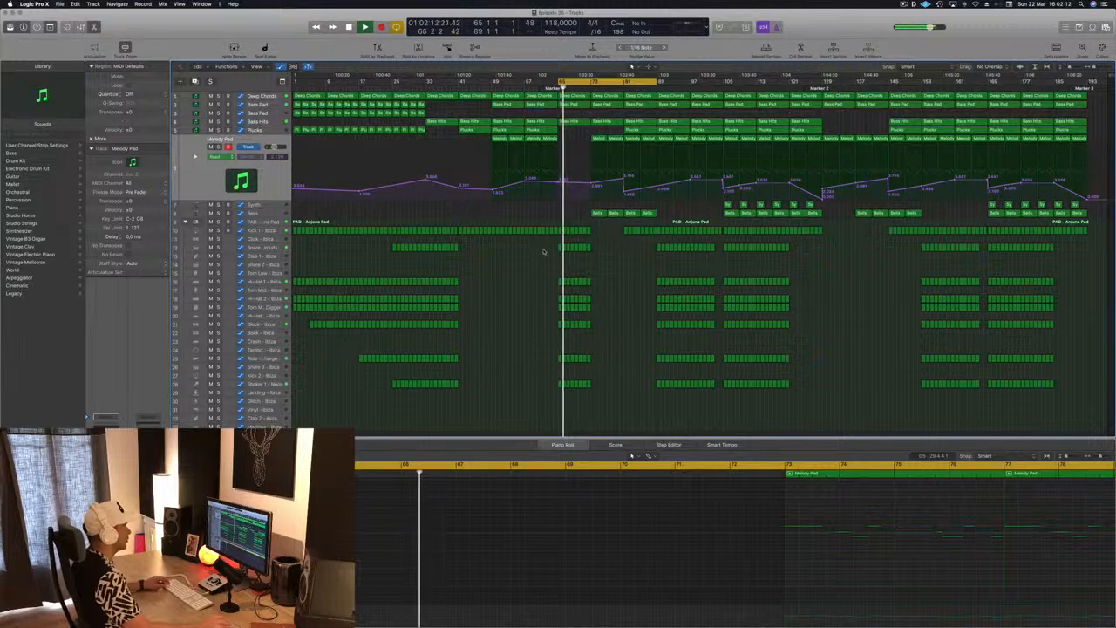
- Copy the percussion regions from bar 65 to bar 73 and the Plucks region from bar 81 to bar 65
click(568, 246)
mouse_move(561, 250)
mouse_down()
mouse_move(595, 257)
mouse_move(552, 256)
mouse_up()
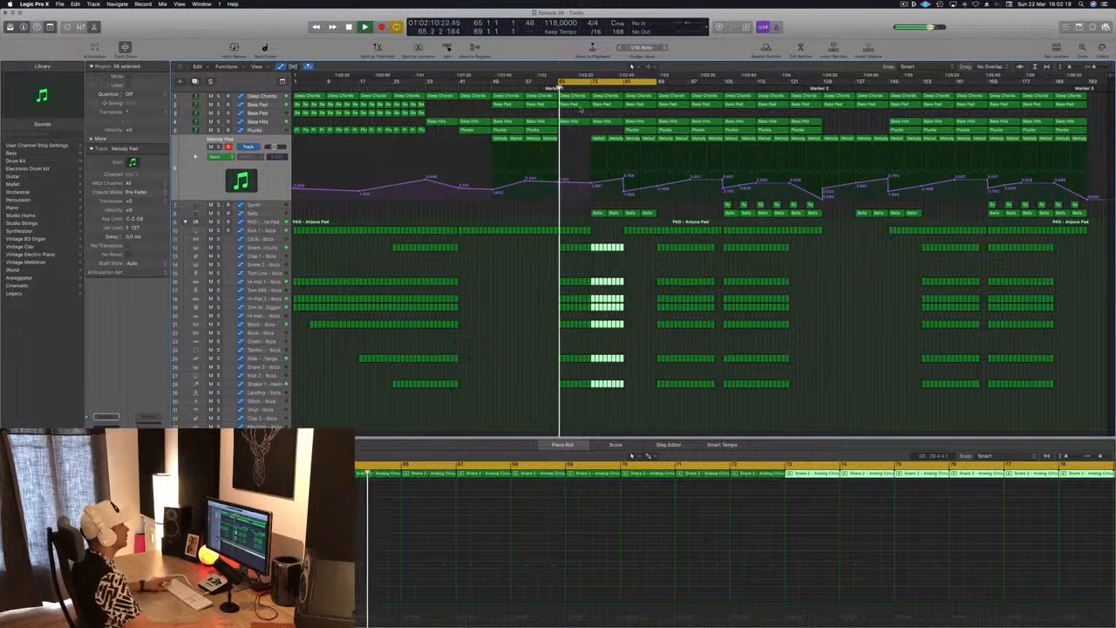
click(649, 130)
drag(649, 130, 581, 135)
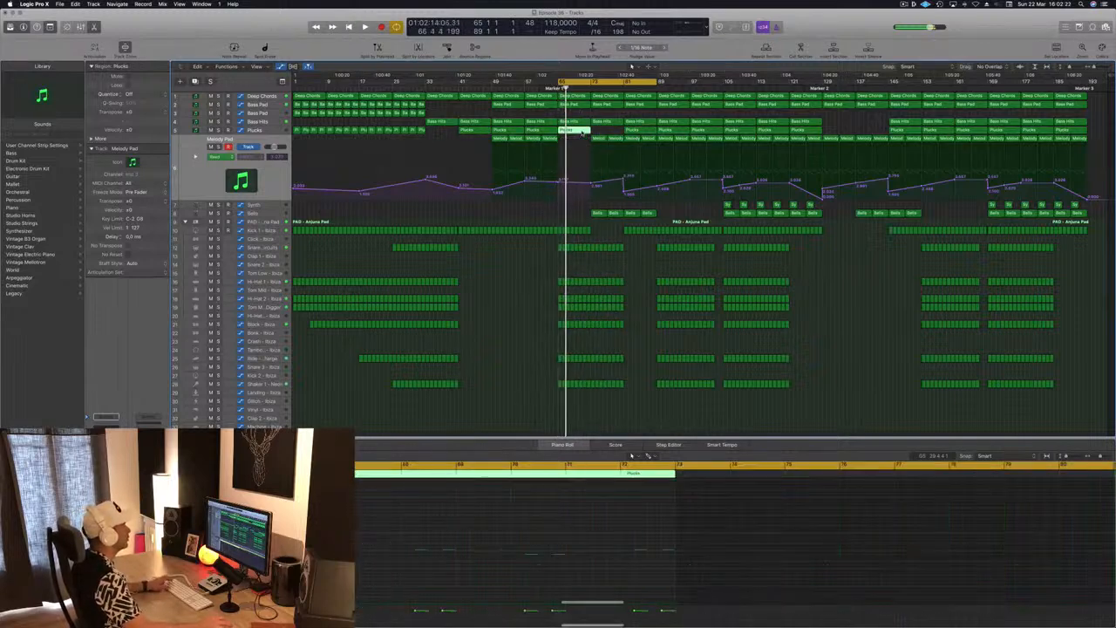
- Try the first two Synth regions from bar 105 at bar 65
click(729, 206)
shift+click(743, 205)
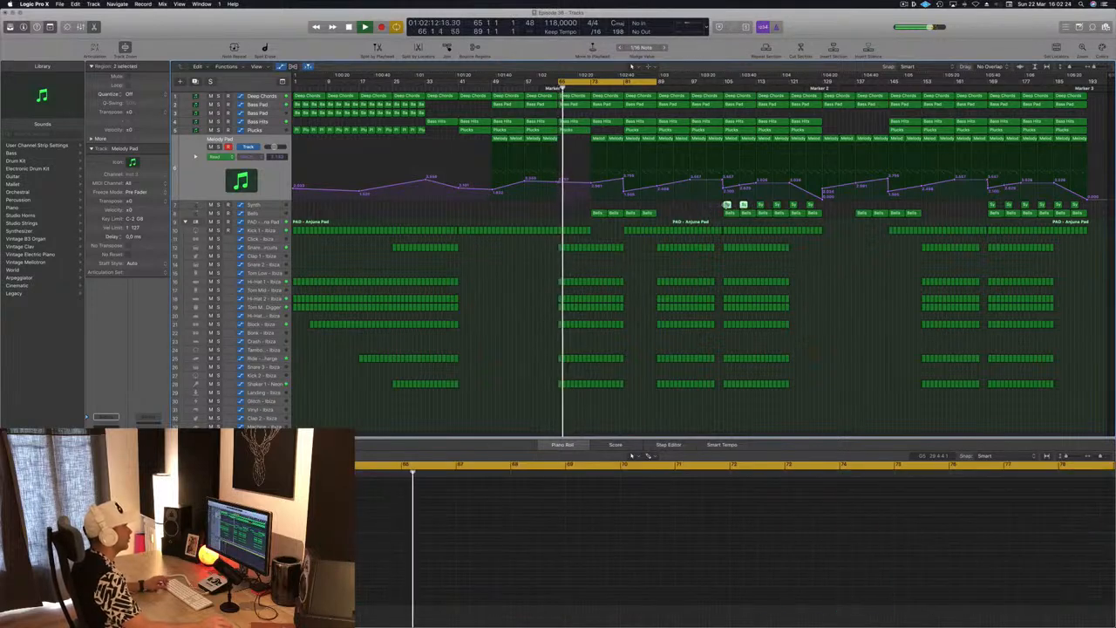
drag(743, 206, 578, 205)
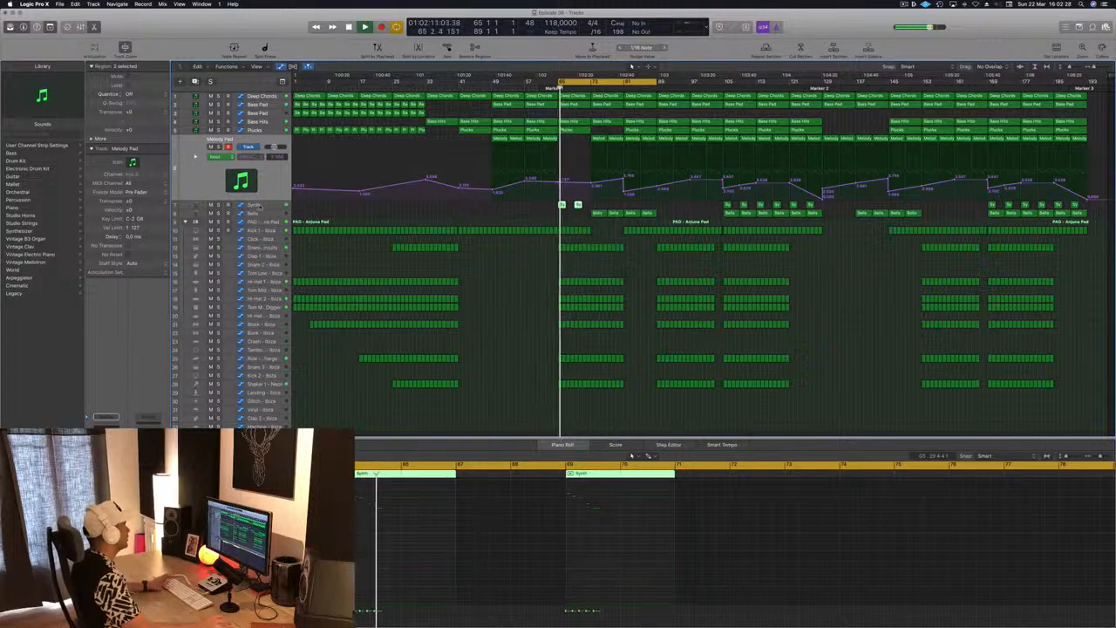
click(260, 206)
key(space)
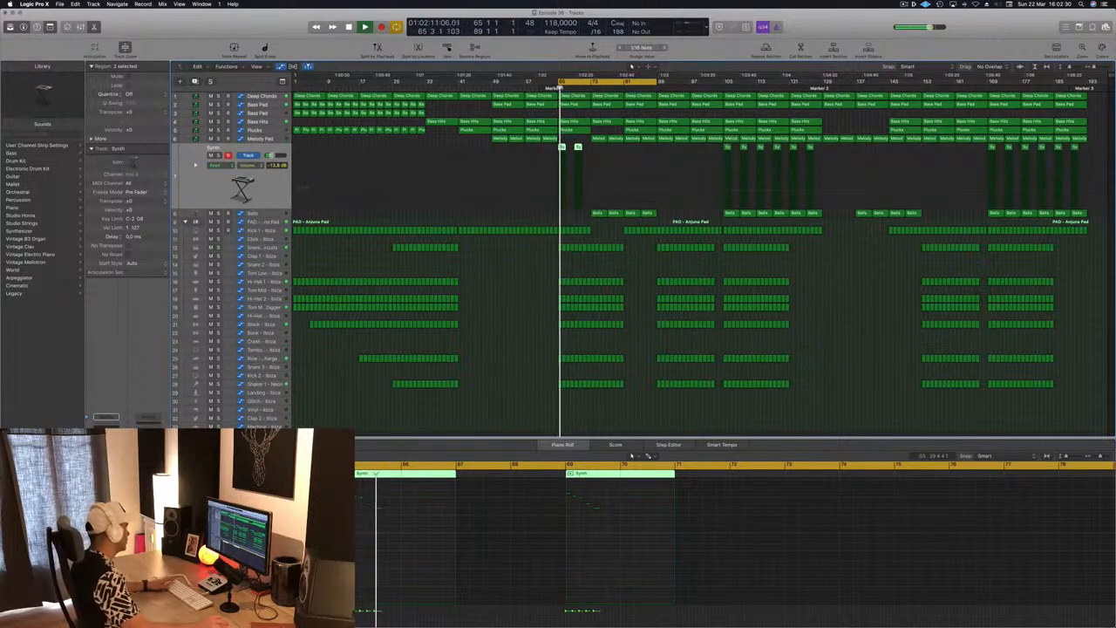
- Lower the Synth track volume to -24.5 dB
click(502, 363)
key(super+s)
key(super+Right)
key(super+Right)
key(super+Right)
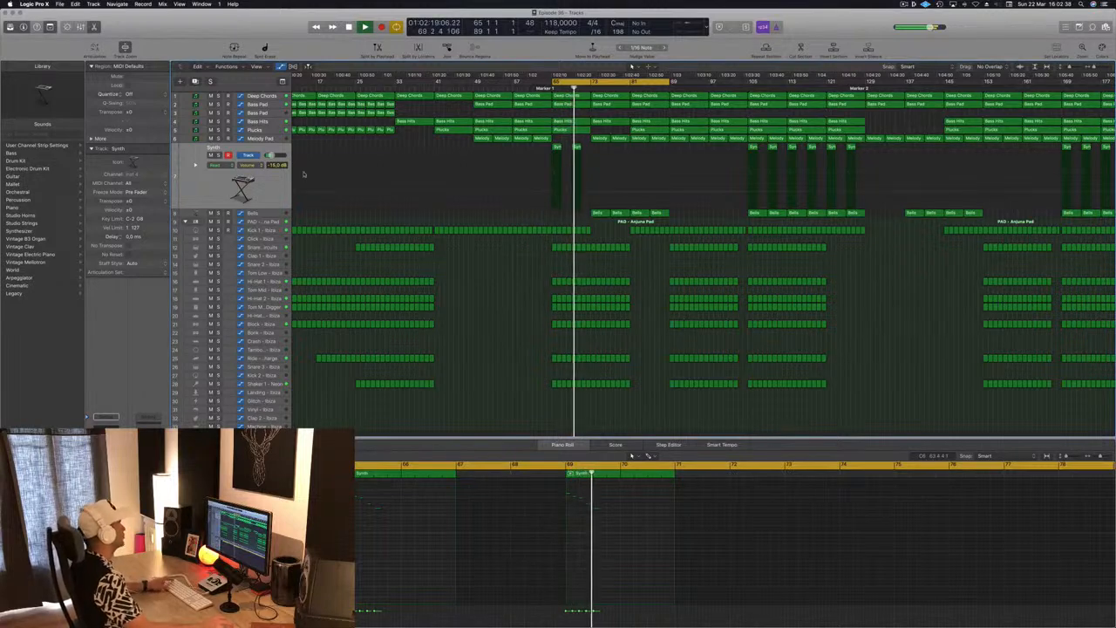
key(super+Left)
key(space)
key(space)
click(264, 180)
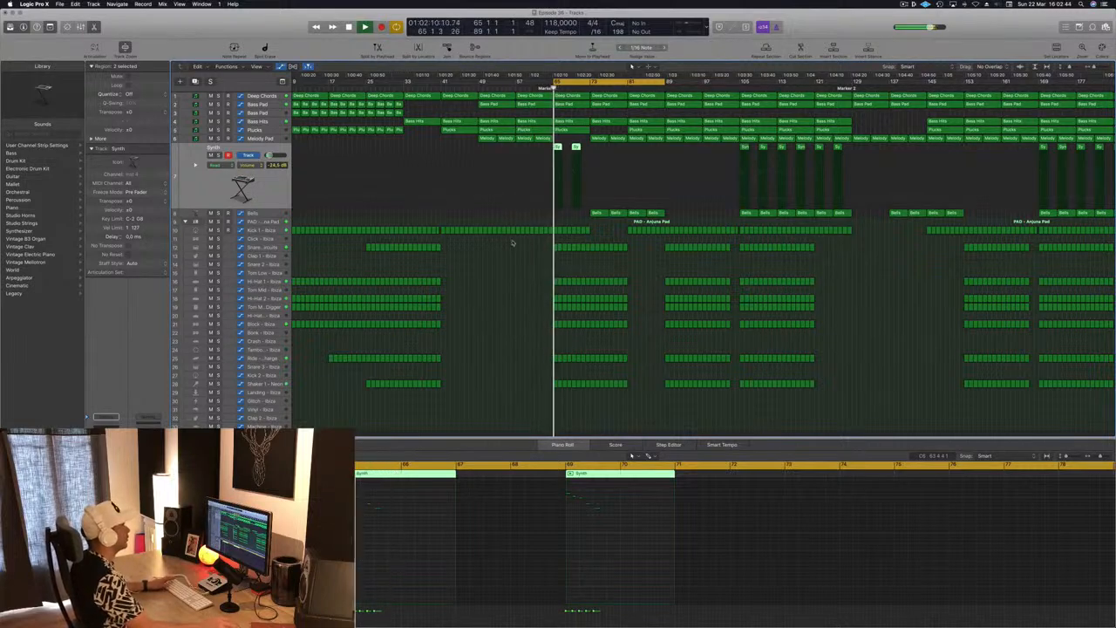
- Delete the two Synth regions between bars 65 and 73
key(Delete)
key(space)
key(space)
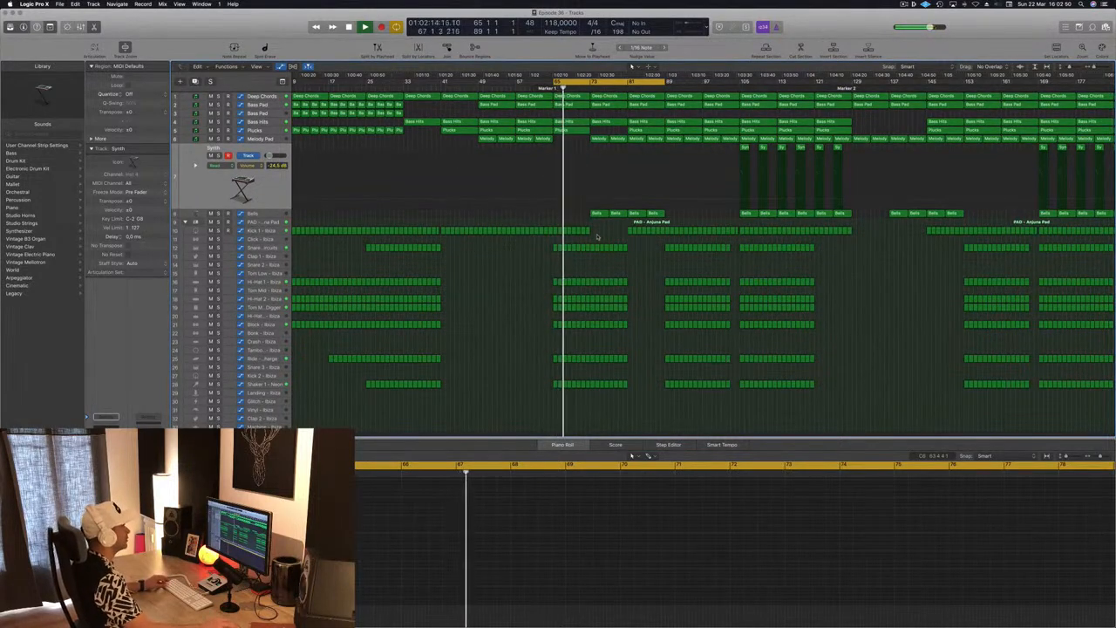
- Delete the three Bells regions between bars 77 and 89, leaving a single Bells region placed at bar 73
click(598, 214)
drag(594, 214, 563, 218)
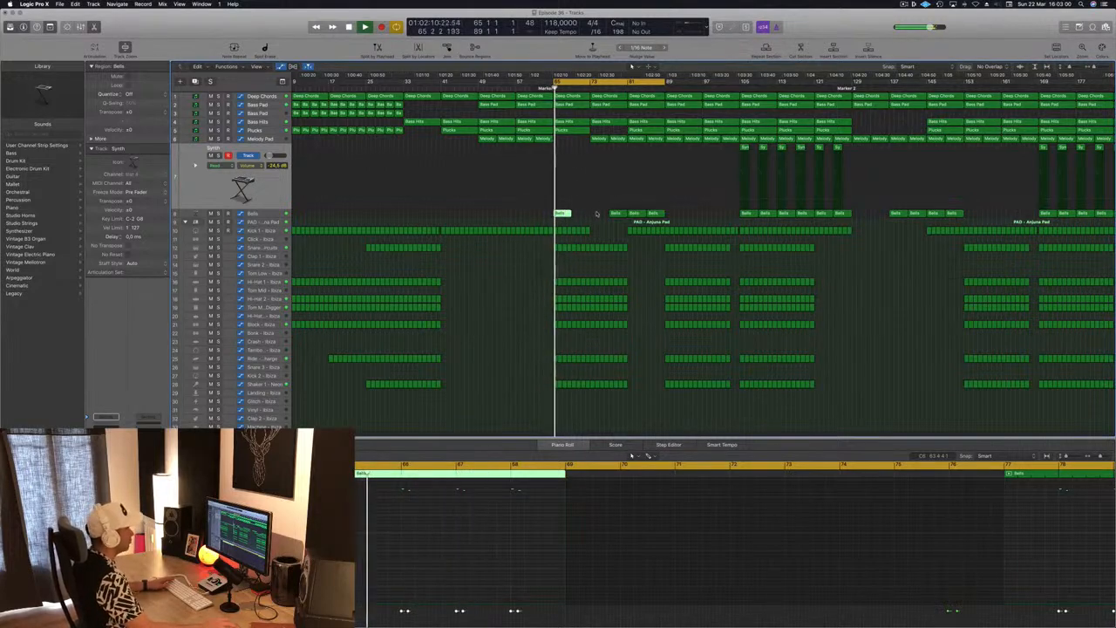
drag(608, 217, 668, 218)
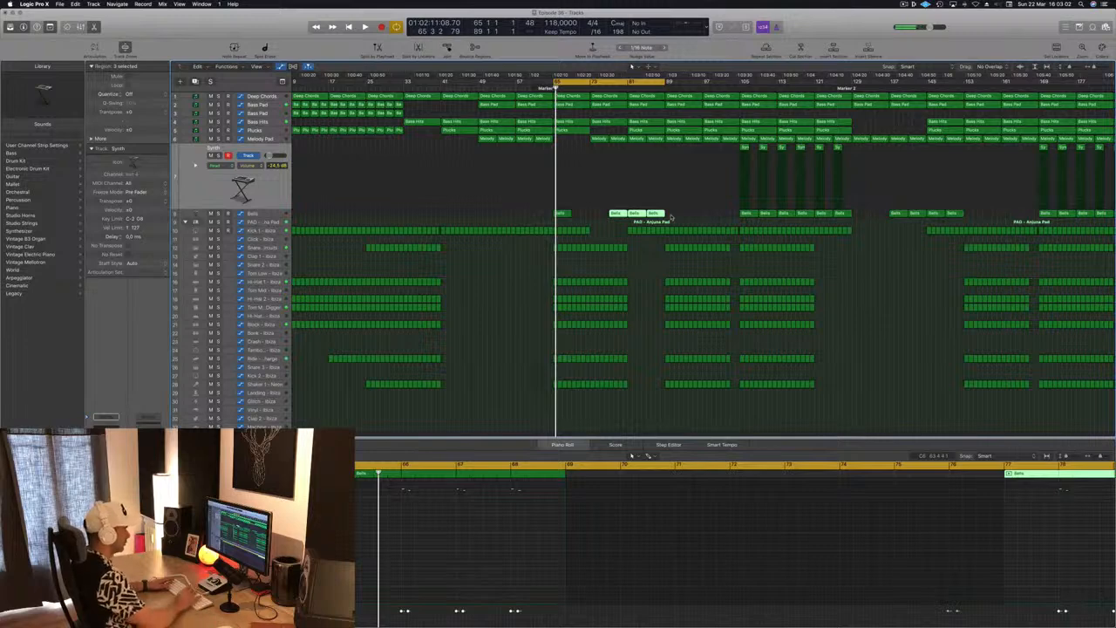
key(Delete)
drag(565, 214, 598, 215)
- Delete the Melody Pad regions between bars 73 and 81 and copy the Plucks region from bar 65 to bar 73
key(space)
drag(576, 144, 623, 145)
click(577, 131)
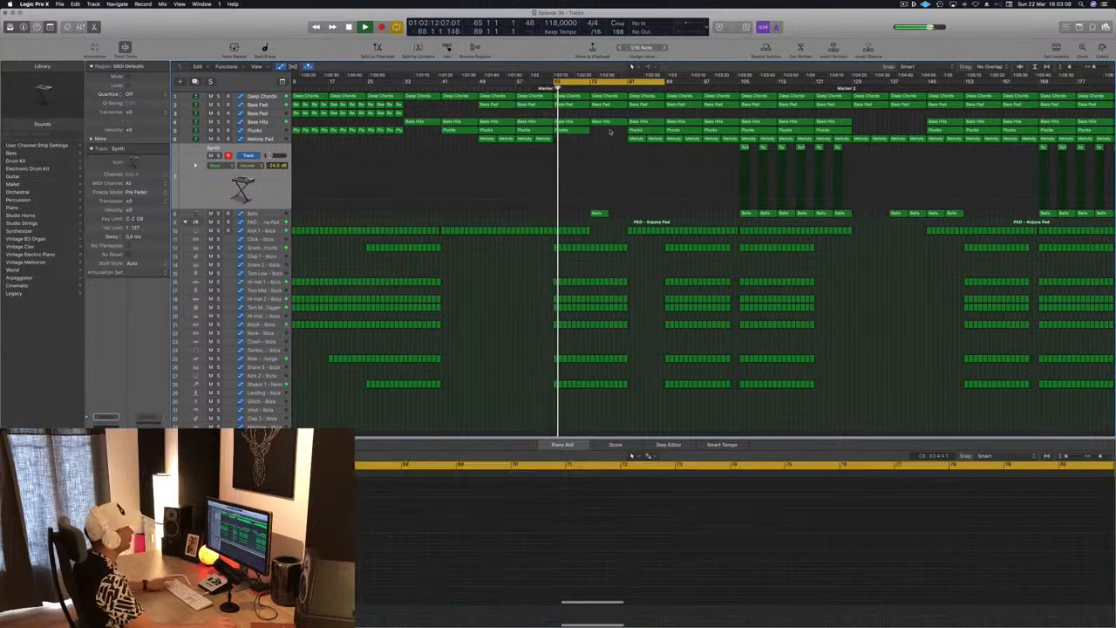
drag(563, 131, 600, 133)
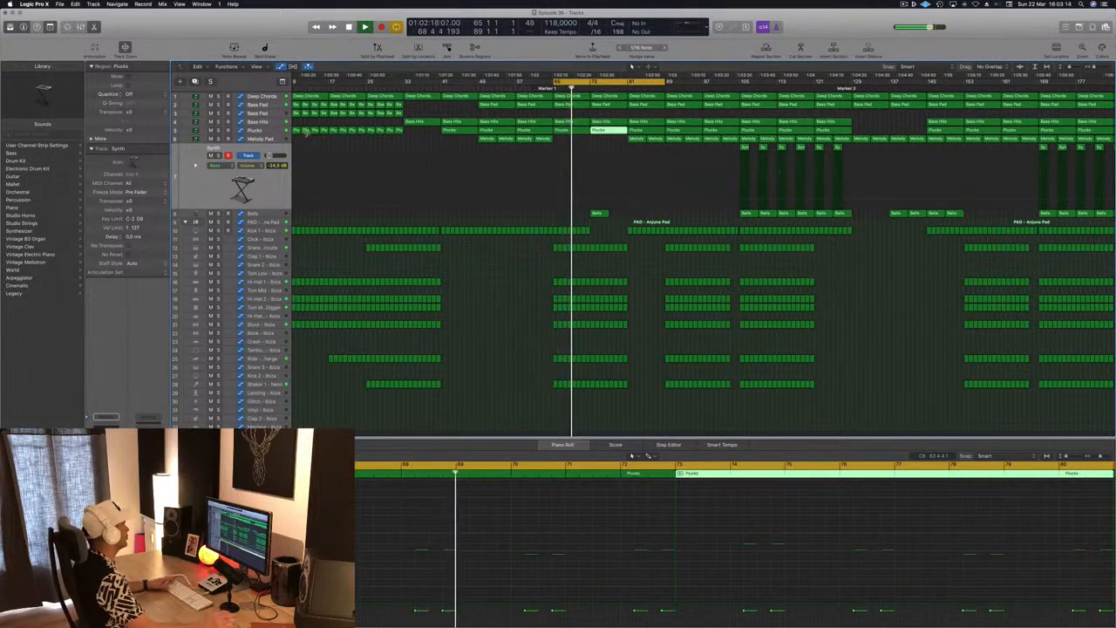
- Lower the Deep Chords cutoff automation point near bar 73
click(258, 104)
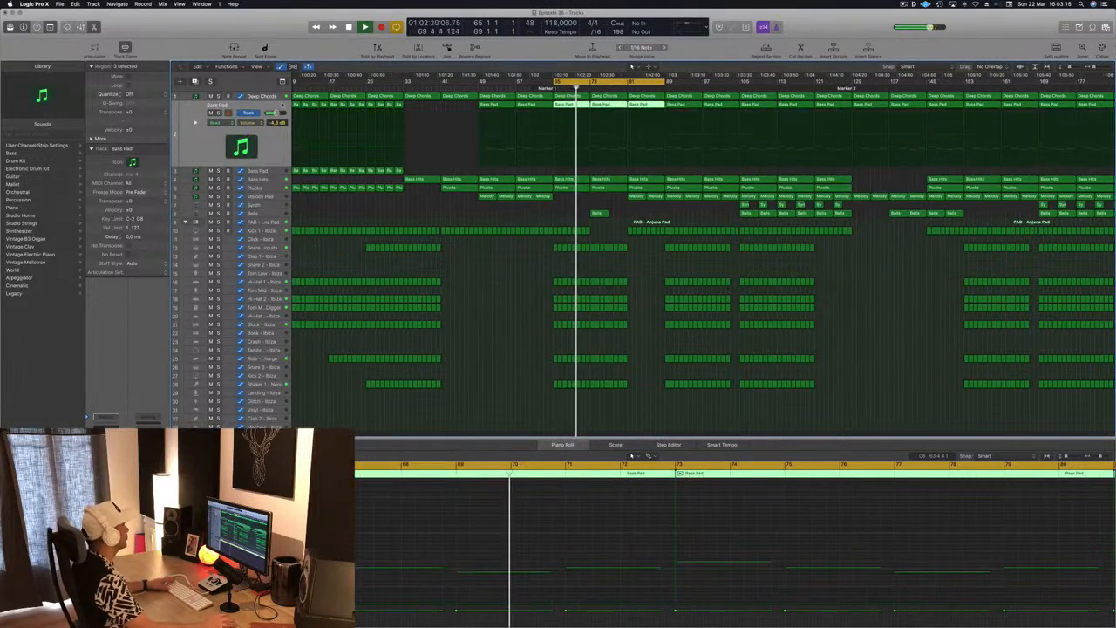
click(277, 97)
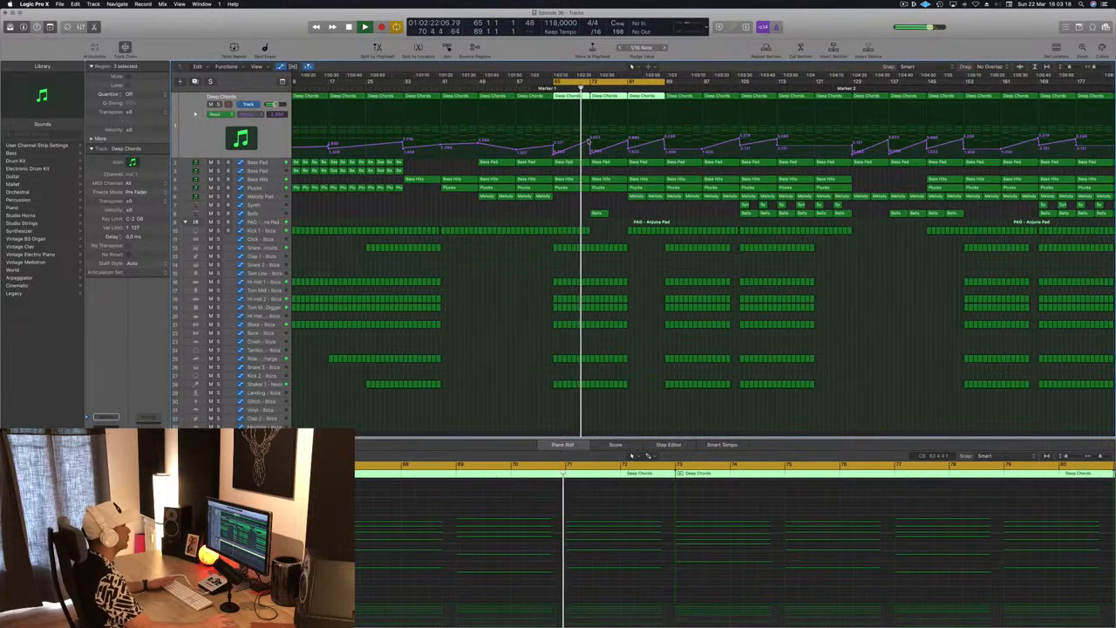
click(593, 140)
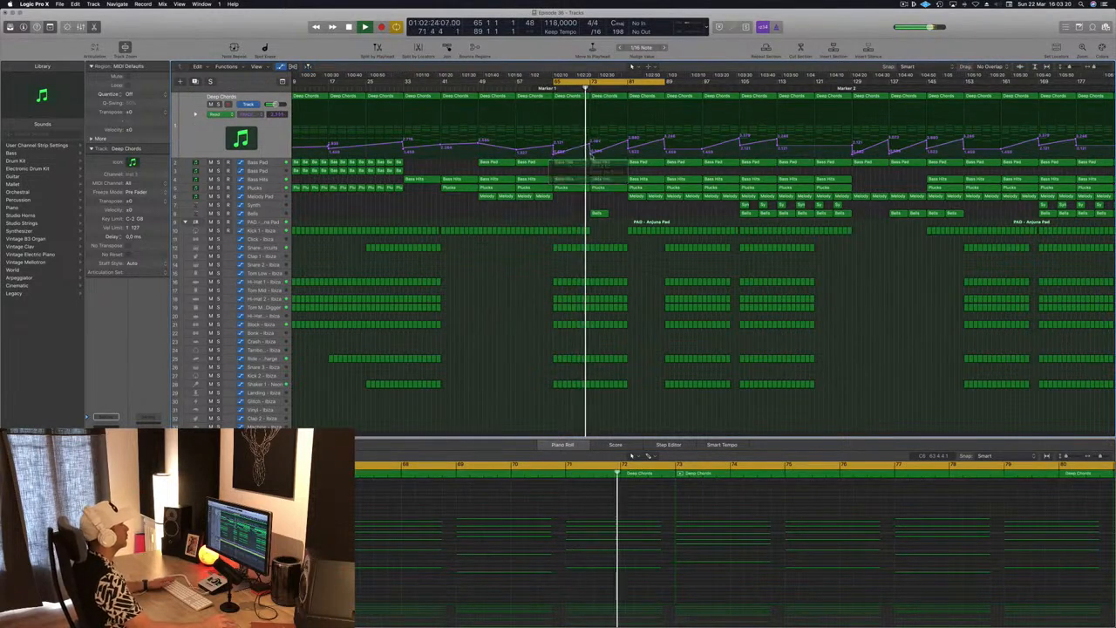
drag(592, 145, 593, 155)
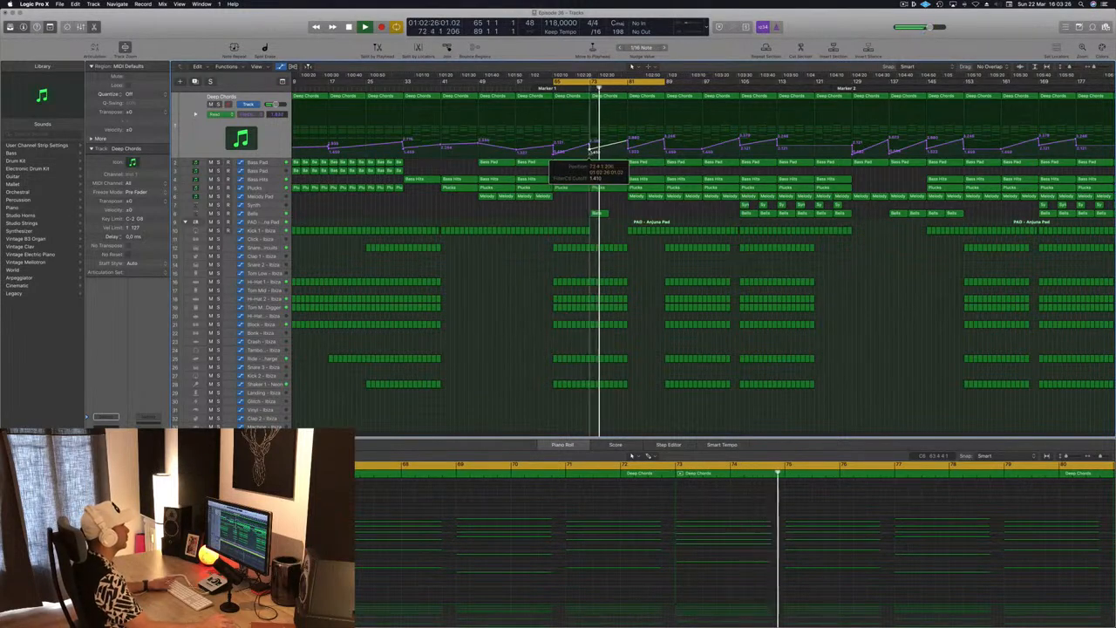
- Copy the Kick 1 regions from bars 65–73 to bar 73 and audition the Bass Hits track in solo
key(space)
drag(557, 237, 595, 237)
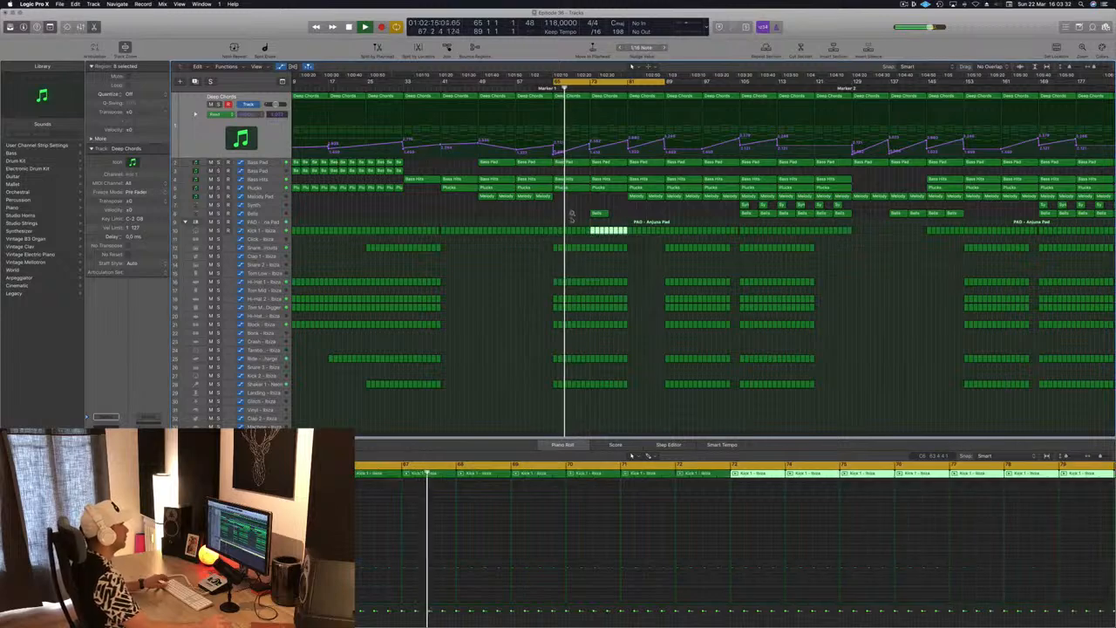
click(273, 180)
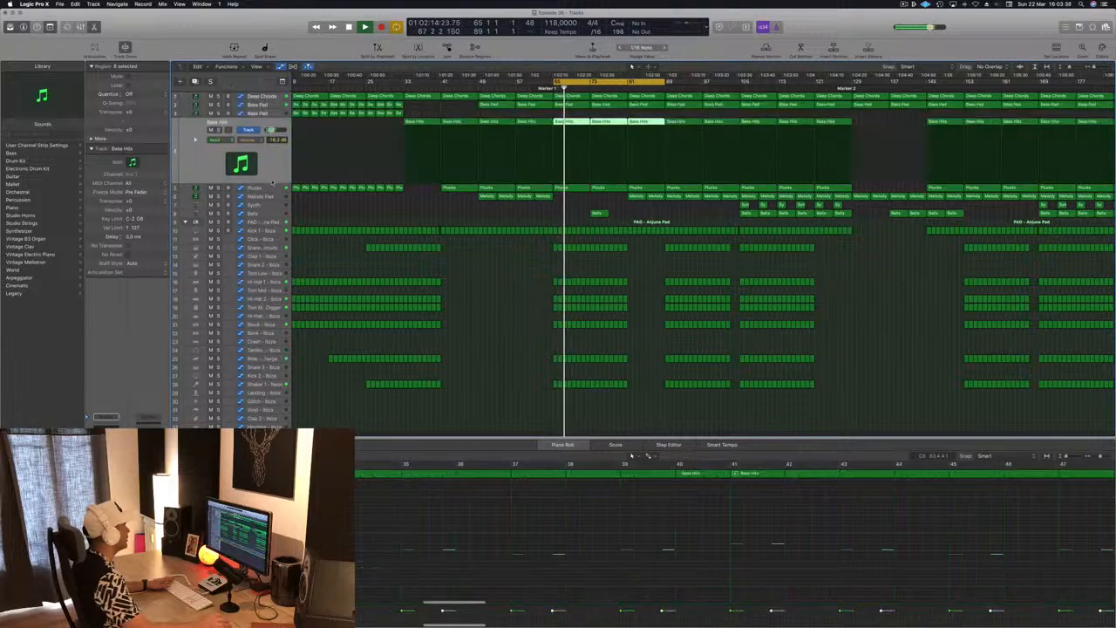
key(s)
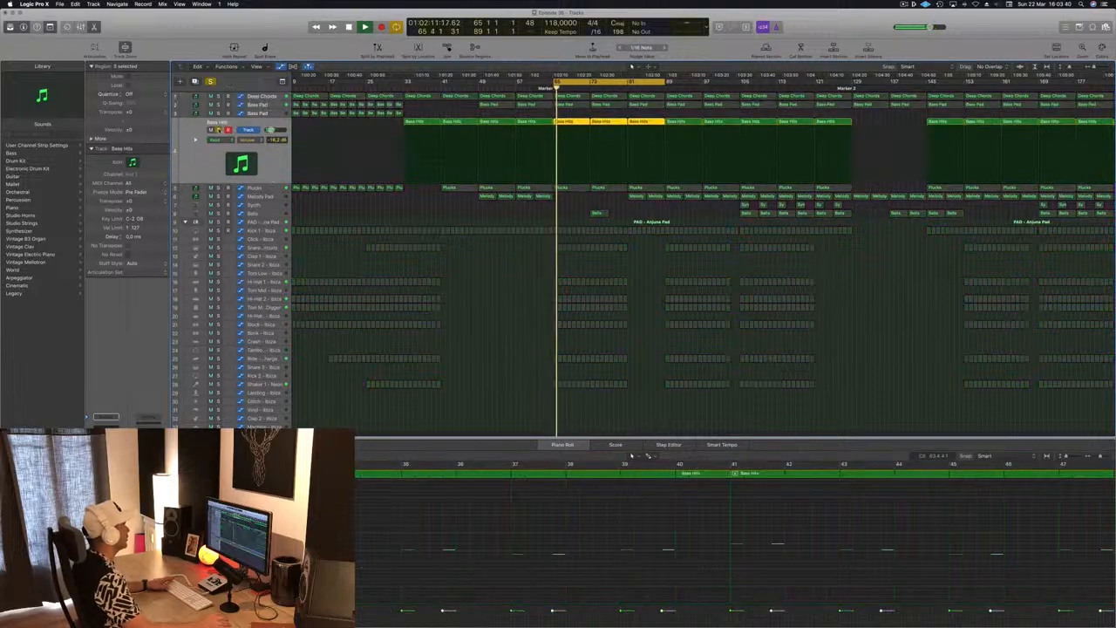
key(s)
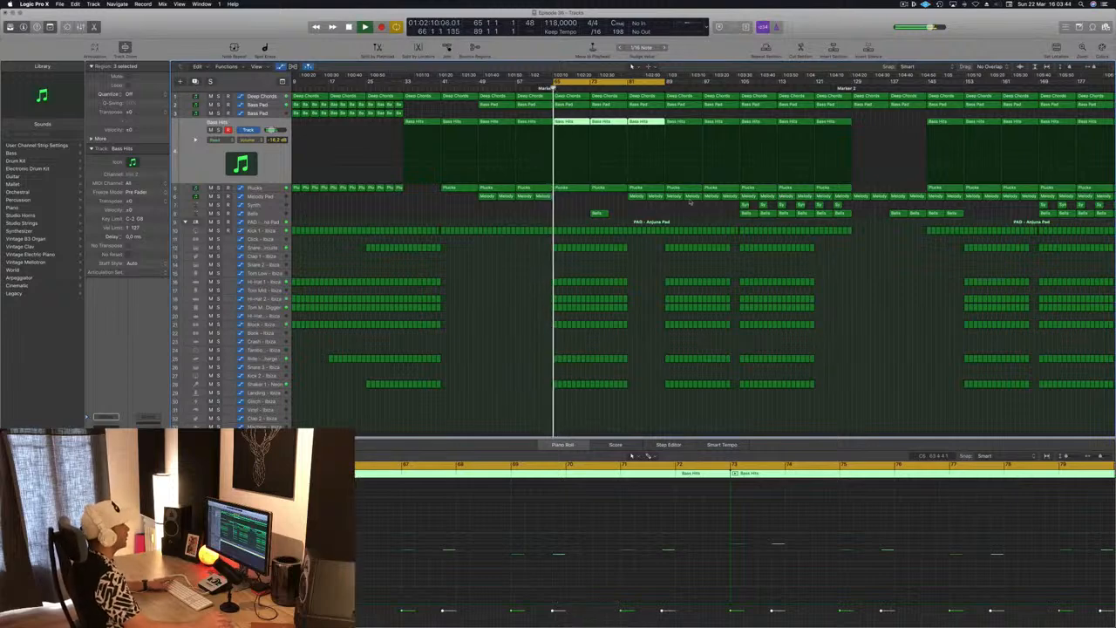
- Duplicate the Deep Chords track and copy its region at bar 65 onto the duplicate
click(260, 96)
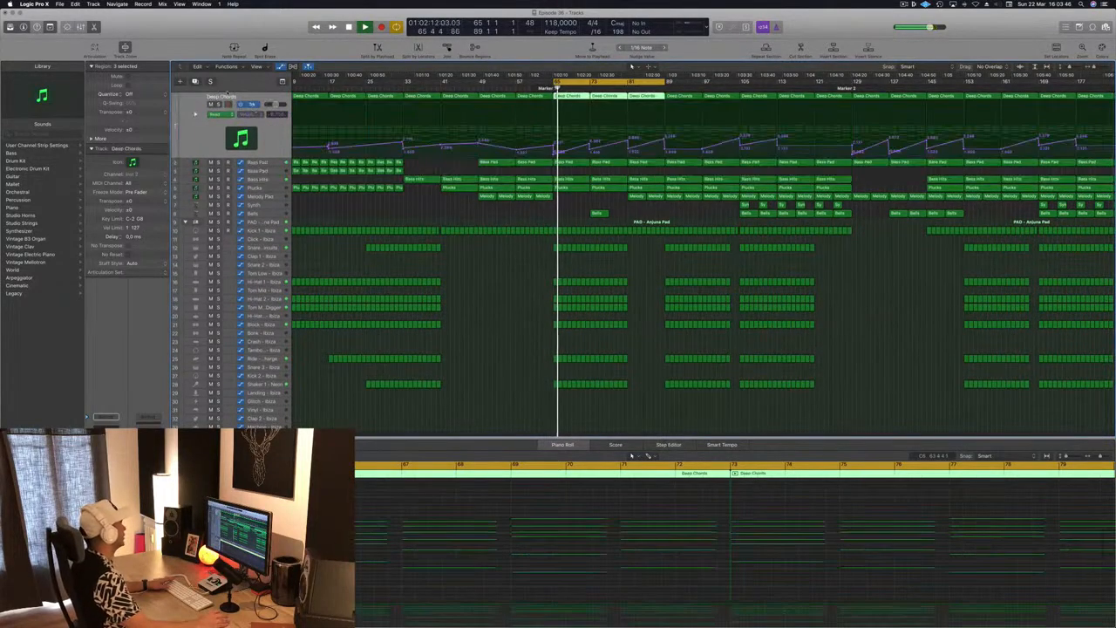
key(super+d)
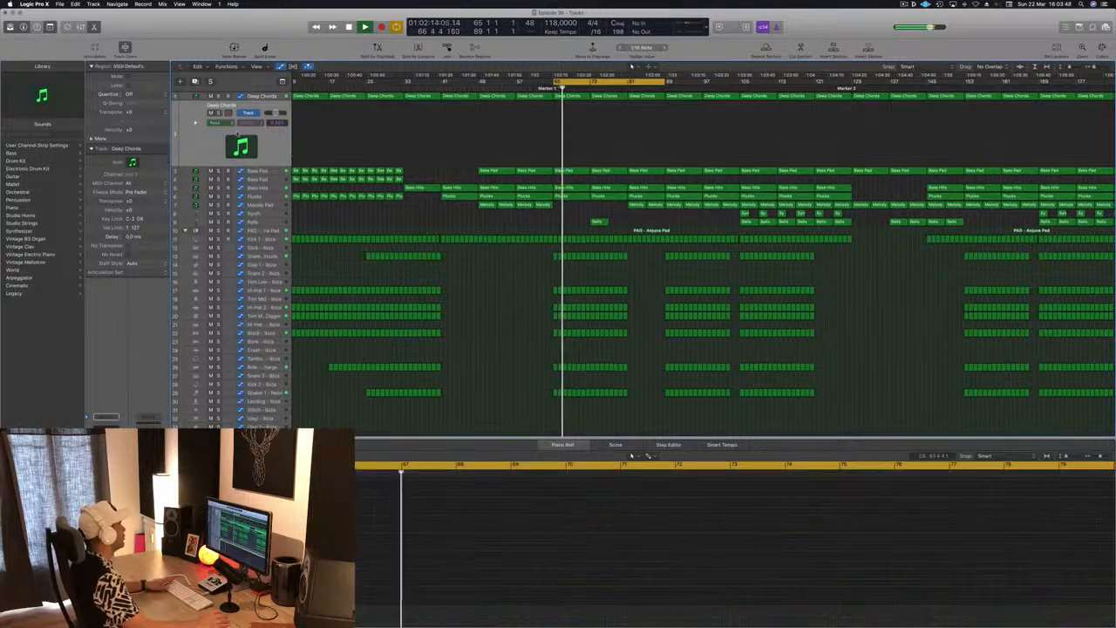
key(space)
key(space)
drag(578, 99, 578, 110)
scroll(464, 478, down, 2)
key(space)
- Lengthen all chord notes in the copied Deep Chords region so each chord runs up to the next, ending at bar 73
drag(306, 482, 678, 604)
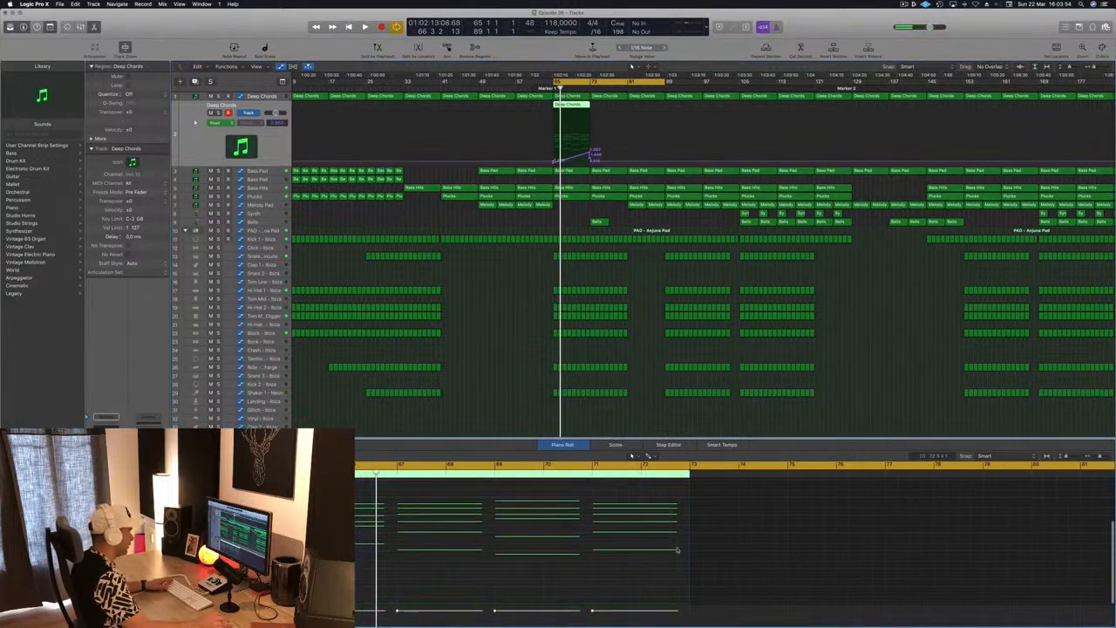
drag(677, 549, 690, 550)
key(space)
key(space)
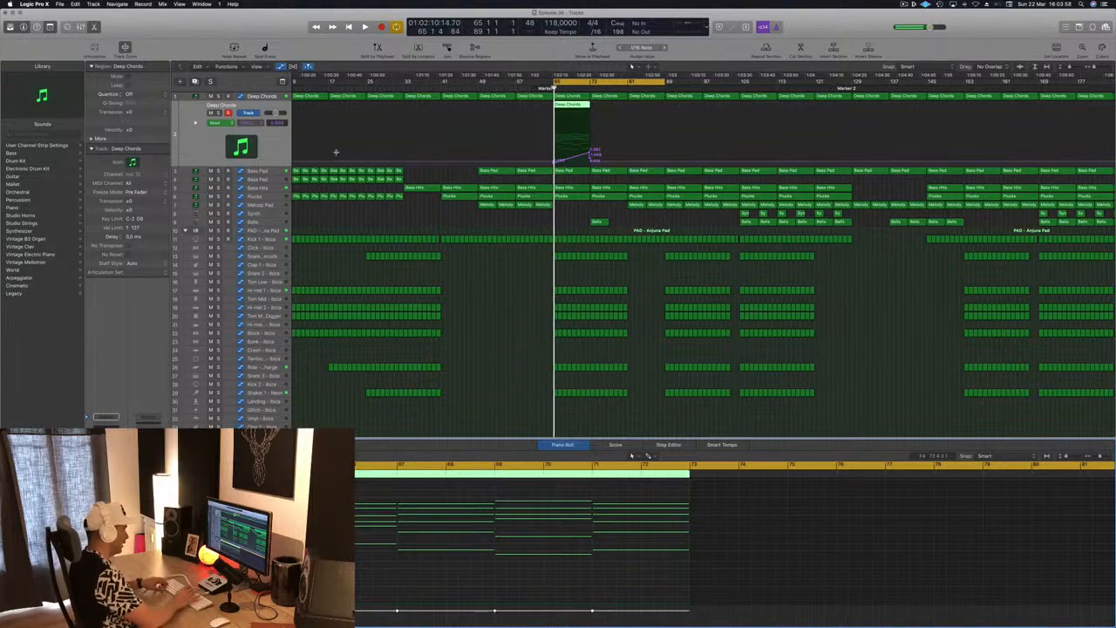
- Load Retro Synth on the duplicated Deep Chords track and add an Arpeggiator MIDI effect, both with factory default settings
click(106, 417)
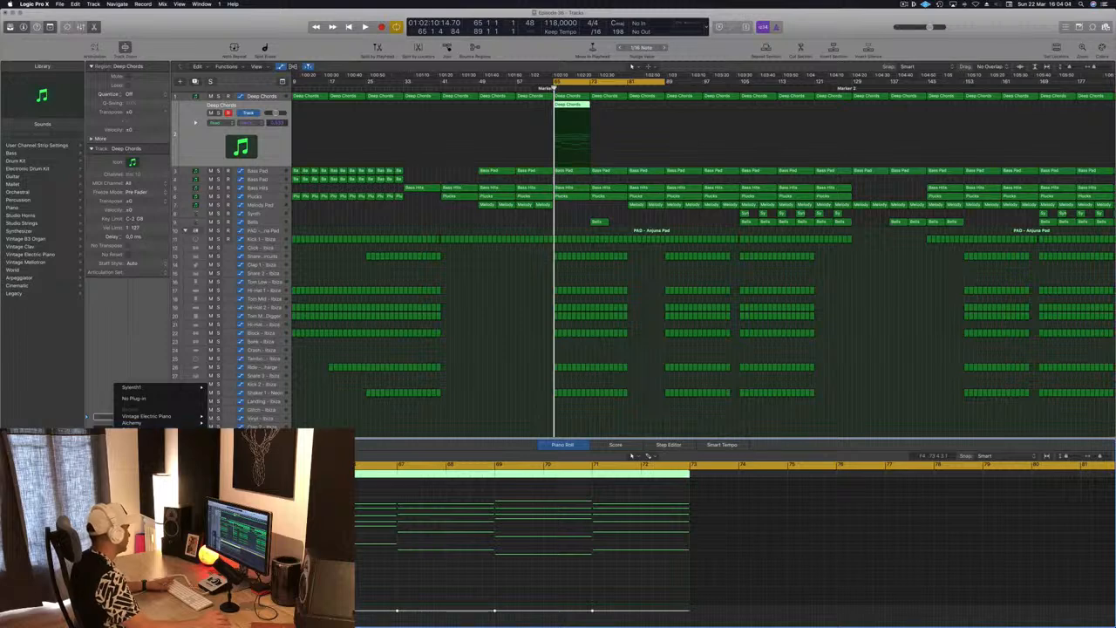
key(Escape)
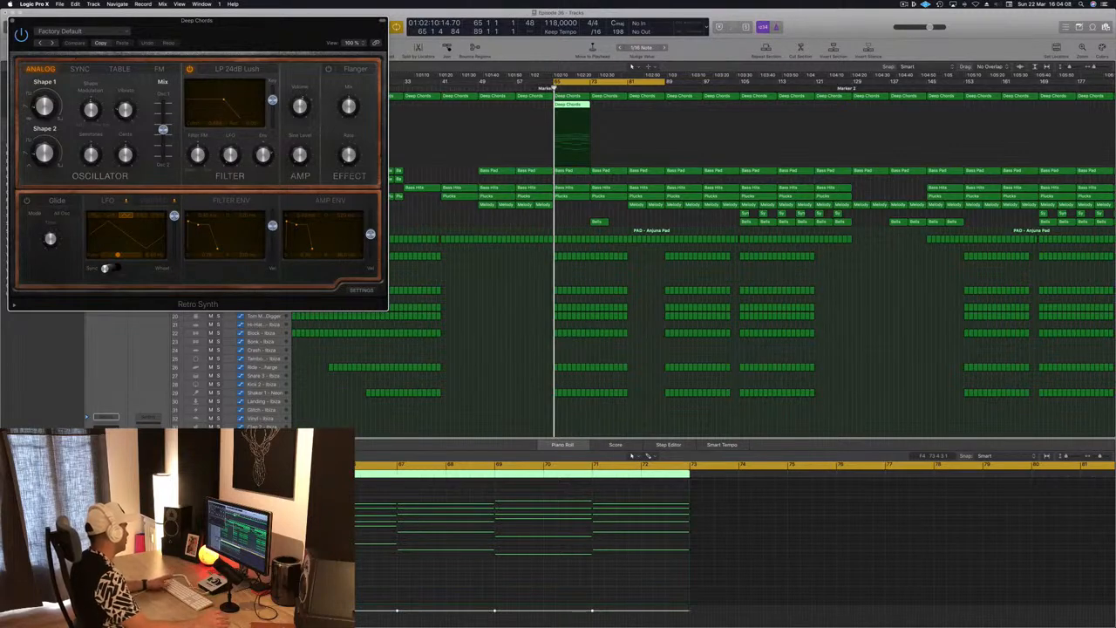
click(732, 516)
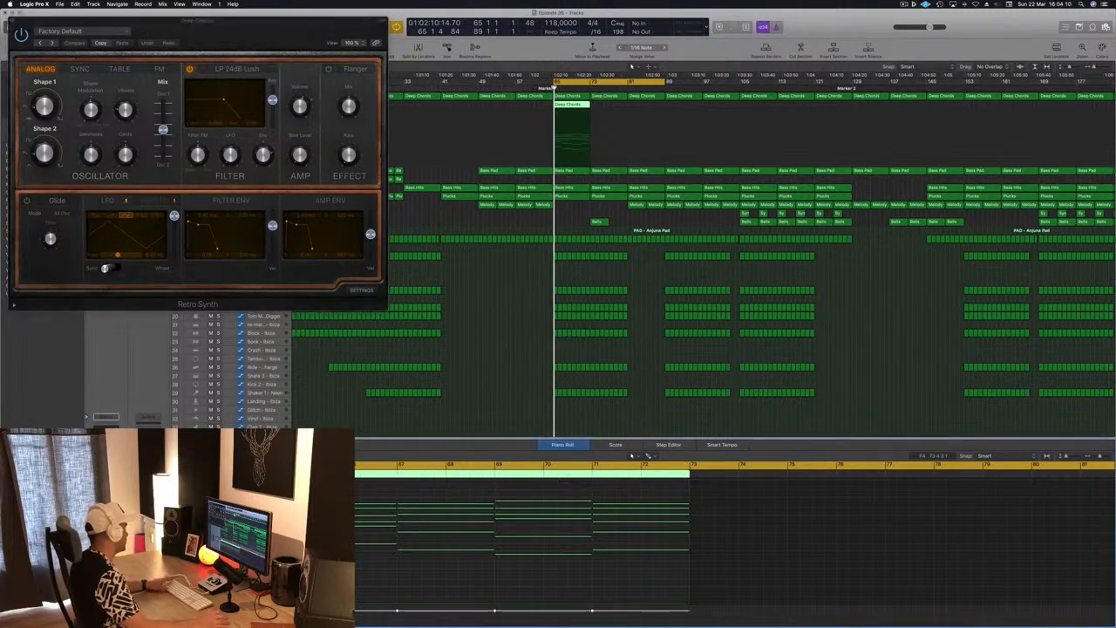
drag(303, 47, 888, 214)
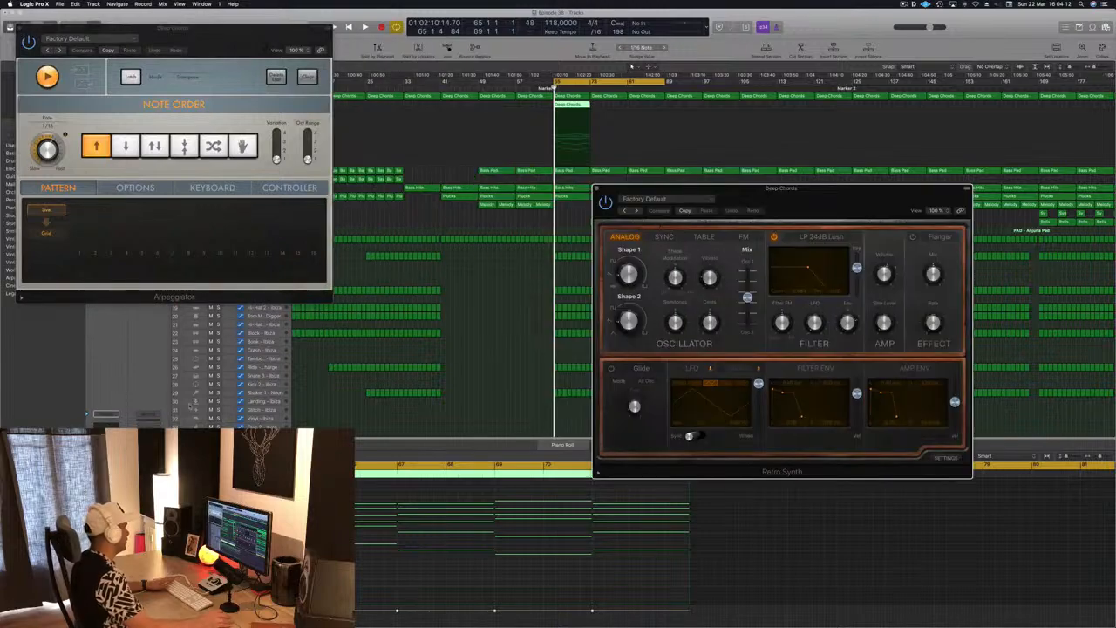
drag(135, 44, 732, 94)
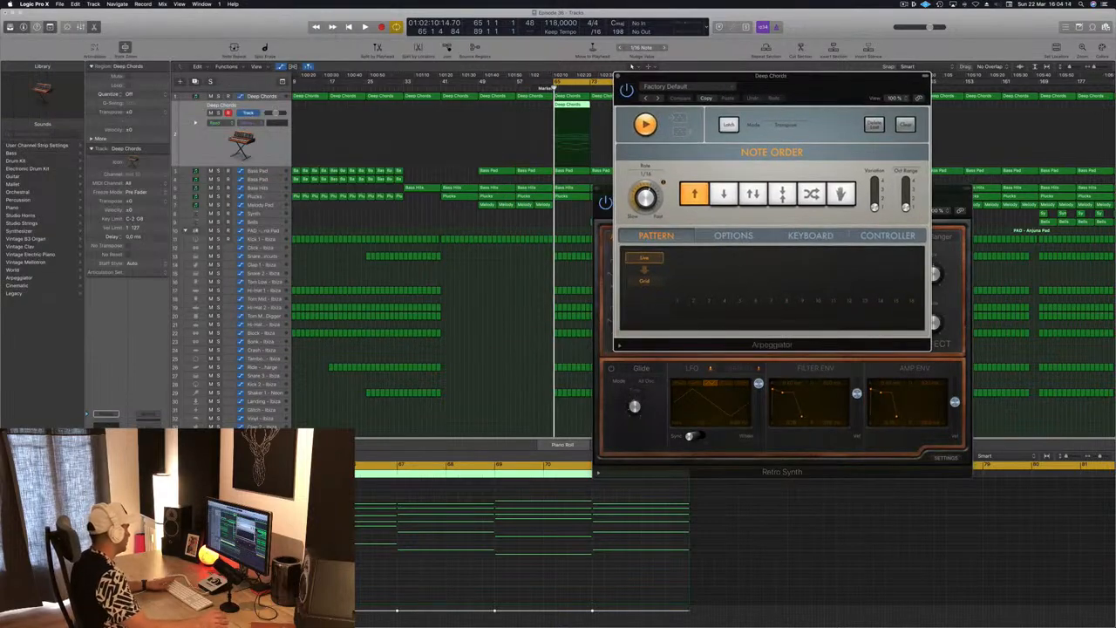
click(757, 534)
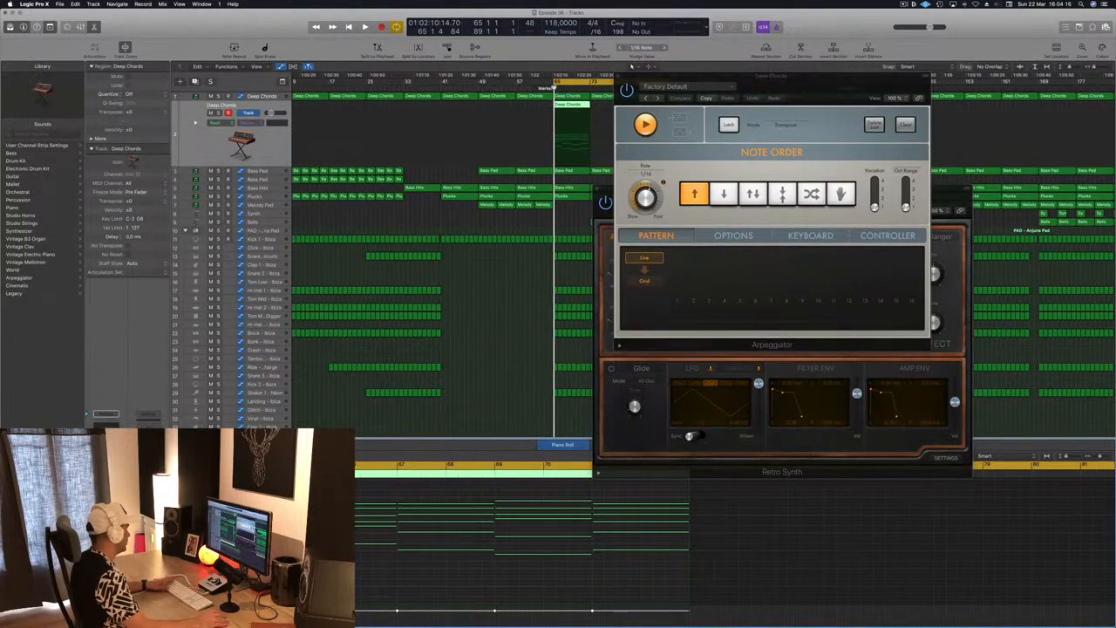
- Set the duplicated track's Channel EQ to a 120 Hz low cut at 24 dB/Oct and a 380 Hz high cut at 48 dB/Oct
click(106, 435)
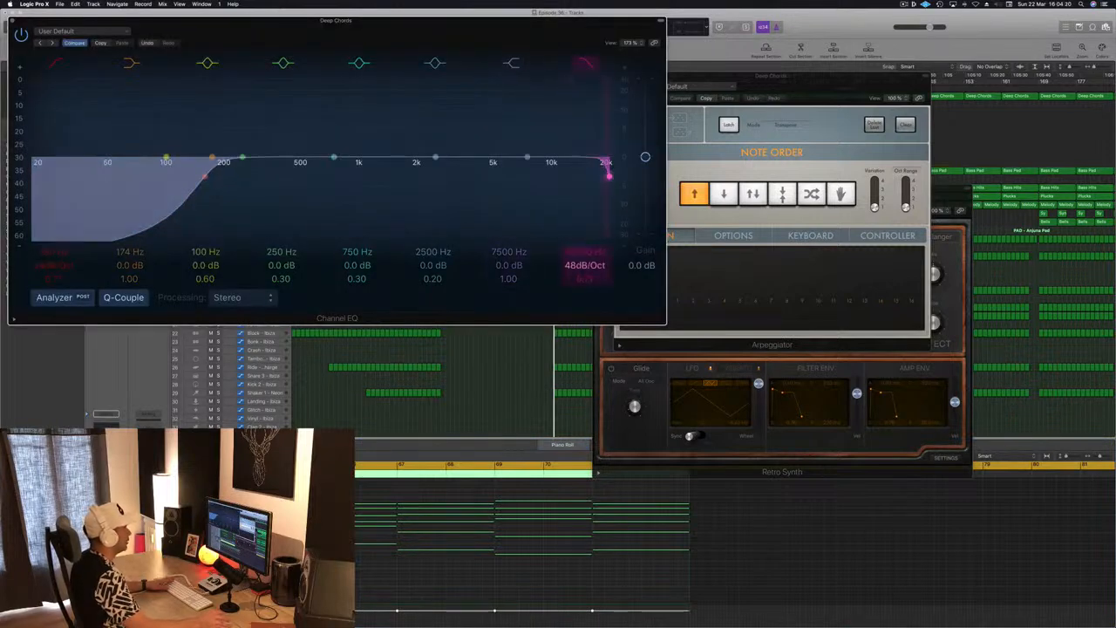
drag(585, 251, 585, 306)
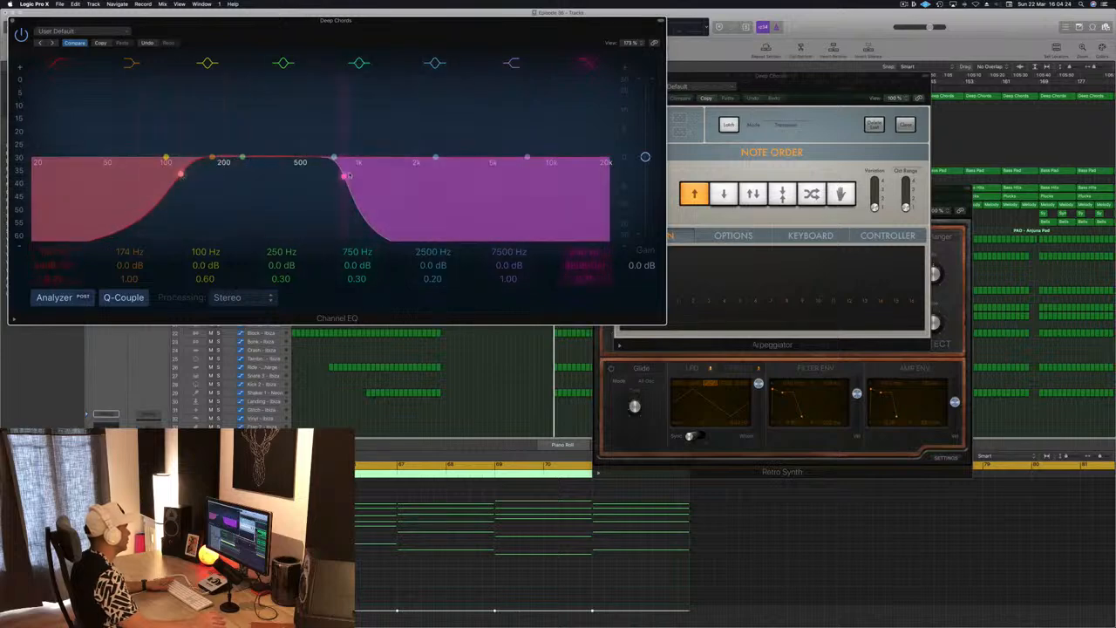
drag(343, 177, 279, 176)
drag(369, 21, 591, 160)
drag(793, 76, 686, 117)
click(494, 165)
drag(493, 165, 644, 158)
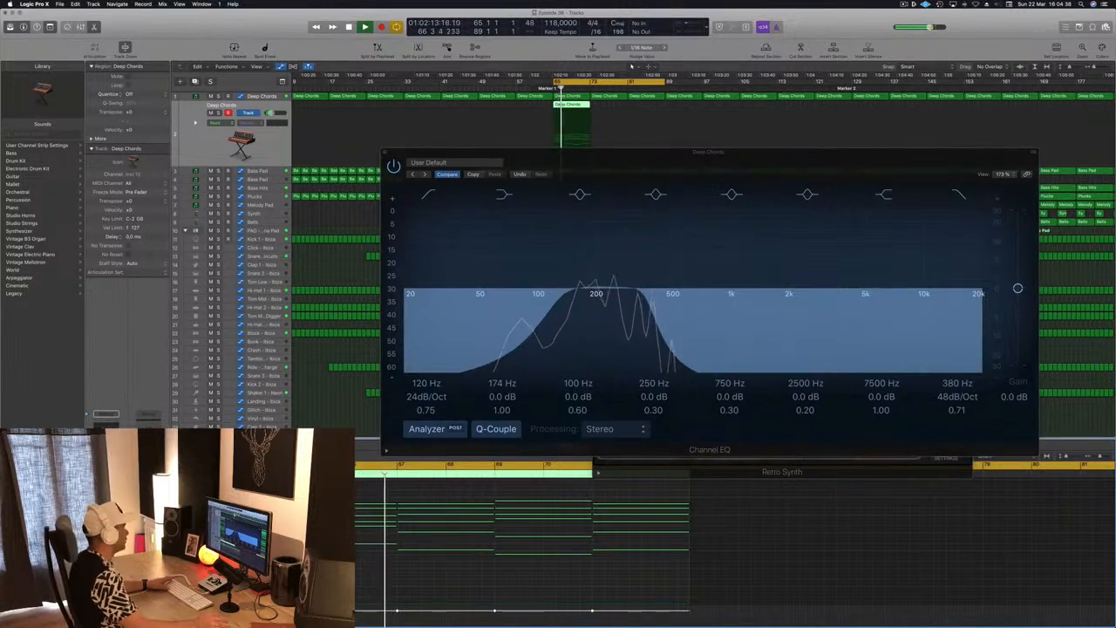
- Copy the duplicated track's Deep Chords region from bar 65 to bar 73 and close the Retro Synth window
drag(717, 176, 624, 281)
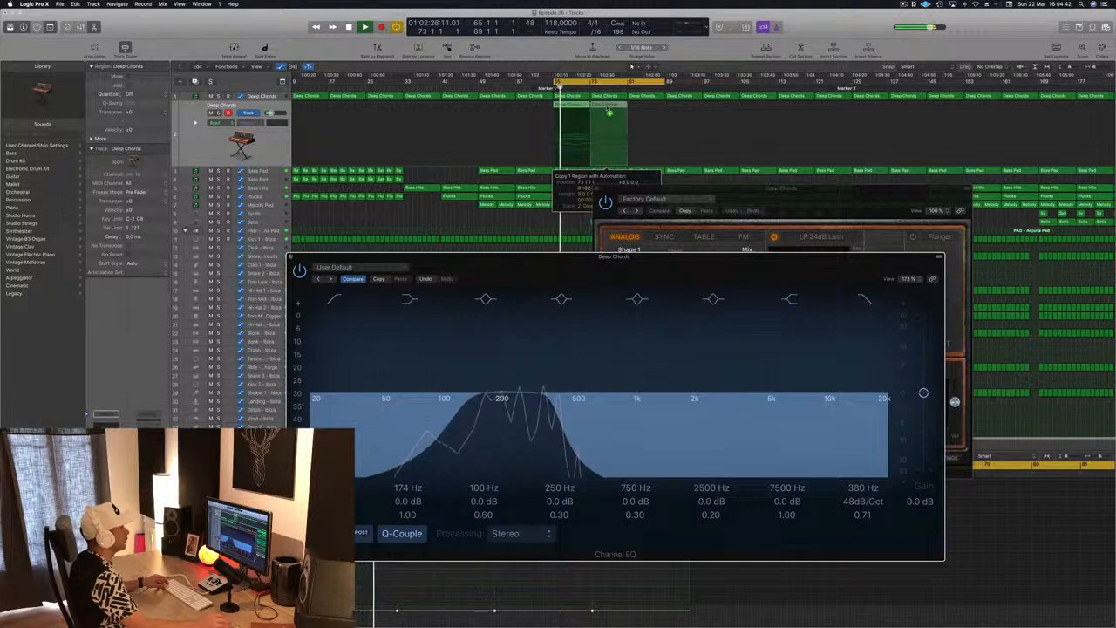
drag(792, 190, 825, 186)
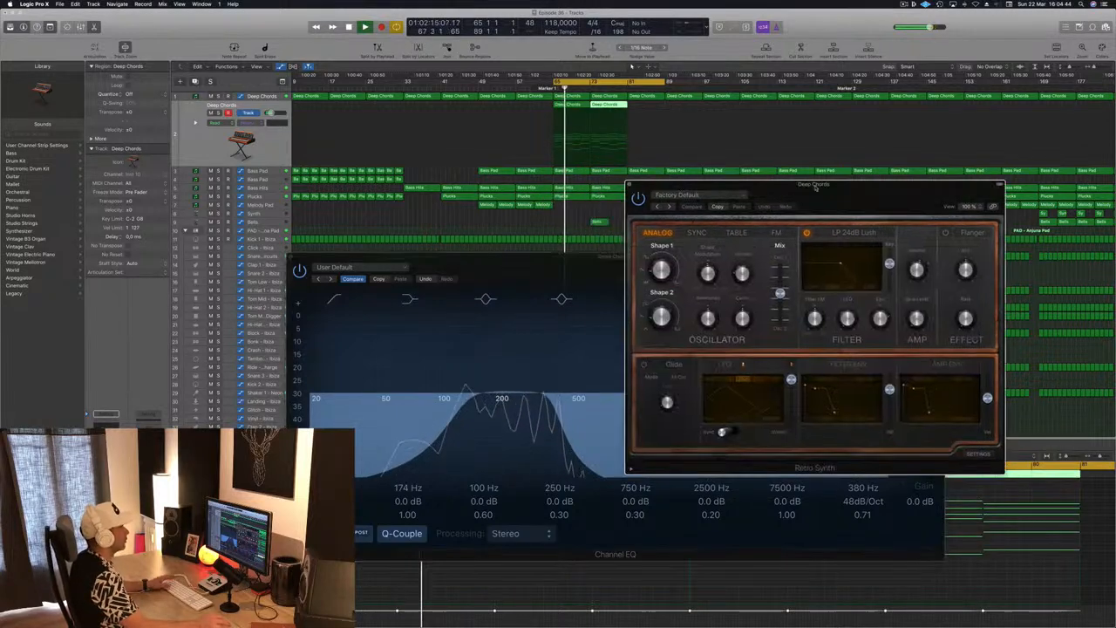
click(629, 184)
drag(507, 256, 582, 215)
key(space)
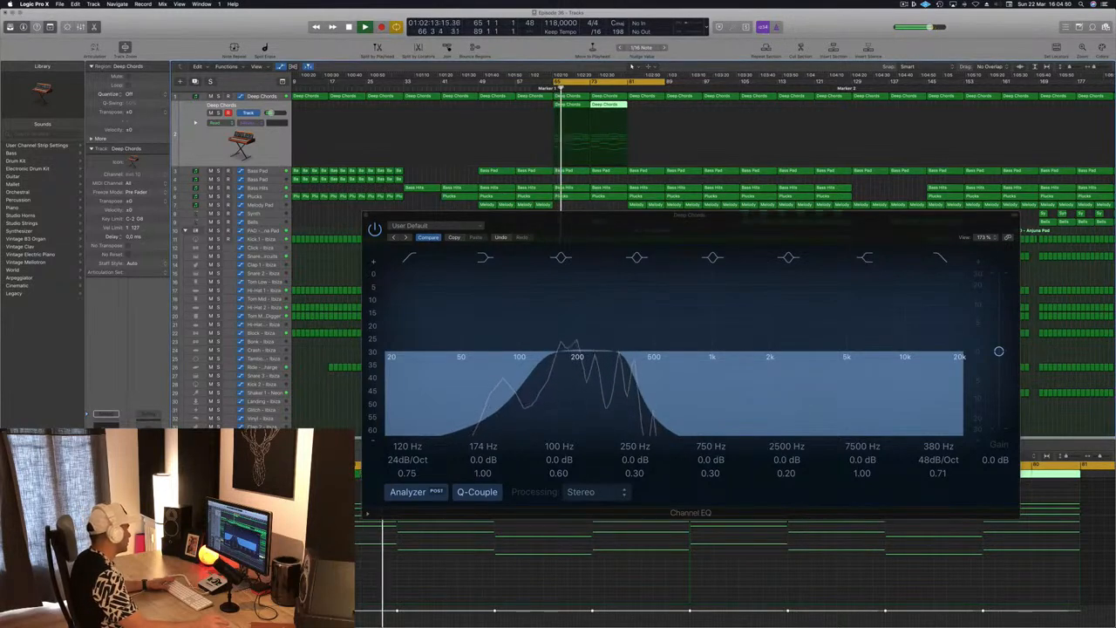
- Open a Compressor on the duplicated Deep Chords track
click(106, 488)
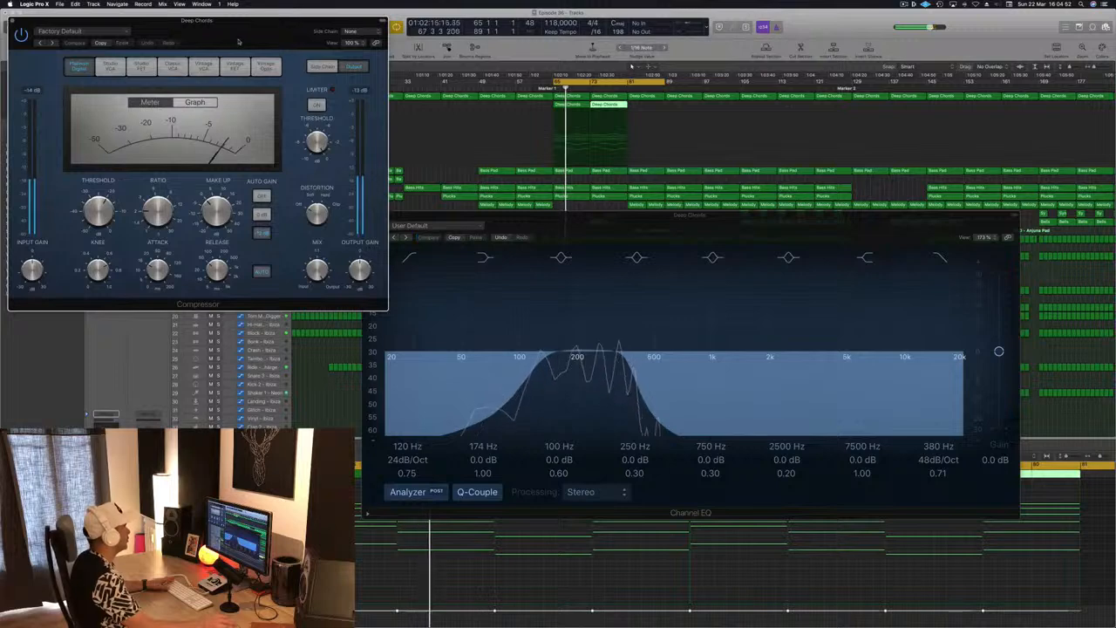
- Feed the Deep Chords compressor's side chain from a drum bus and set its threshold to -21.5 dB while auditioning playback
drag(236, 37, 408, 82)
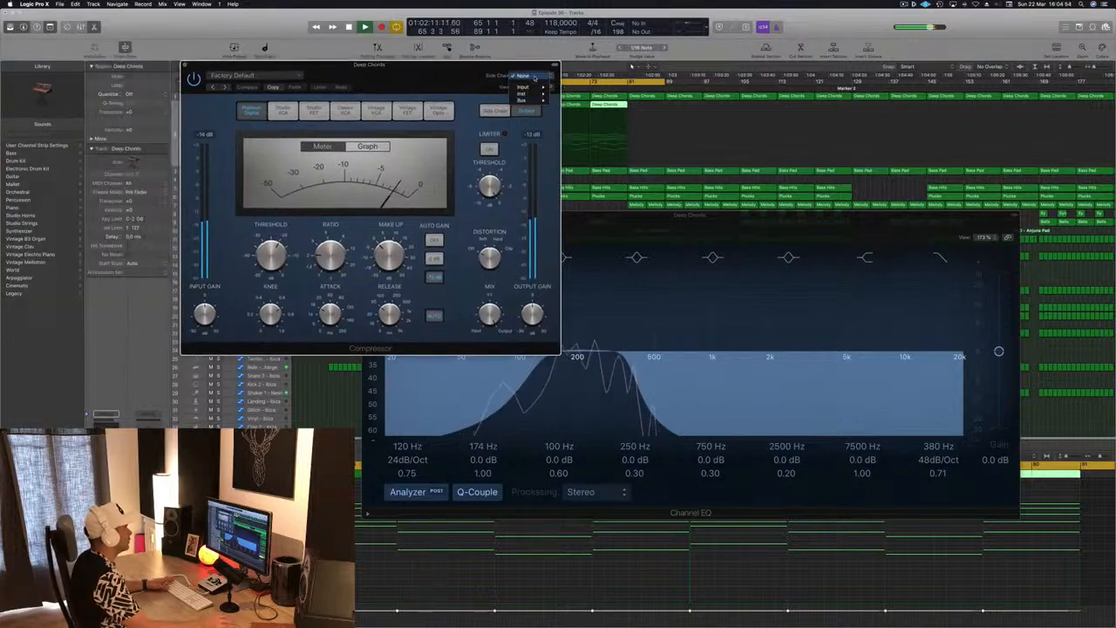
mouse_move(529, 100)
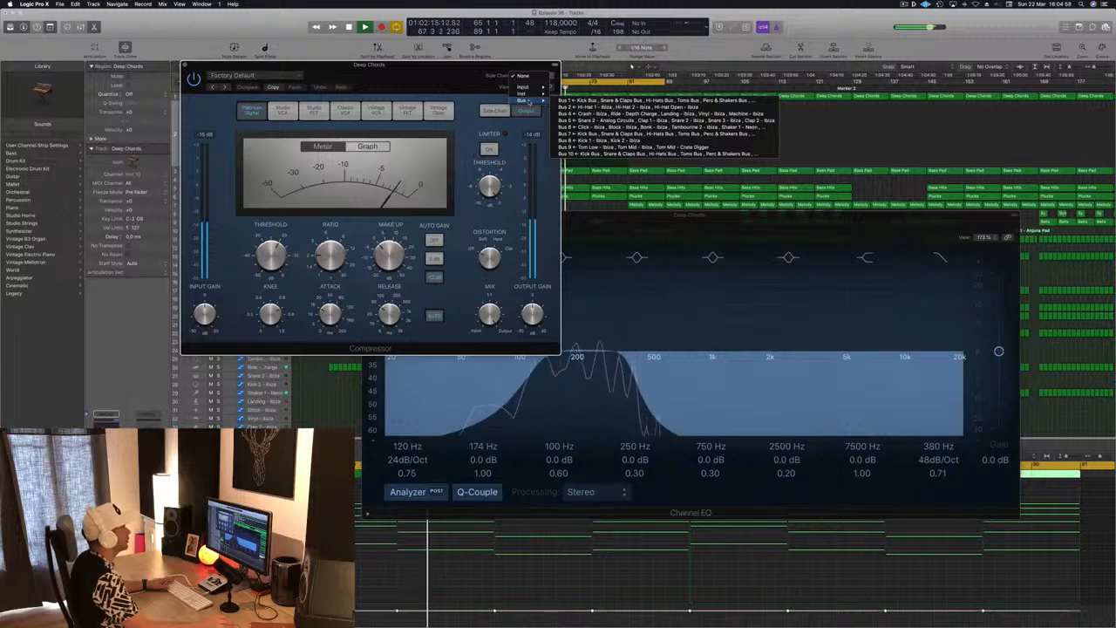
click(611, 128)
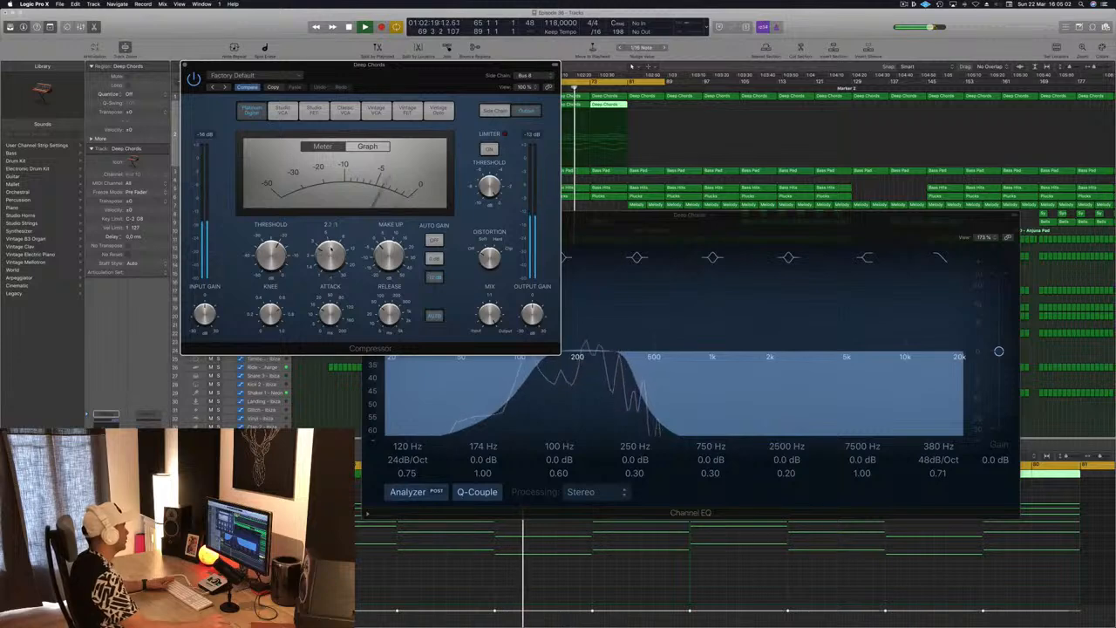
key(space)
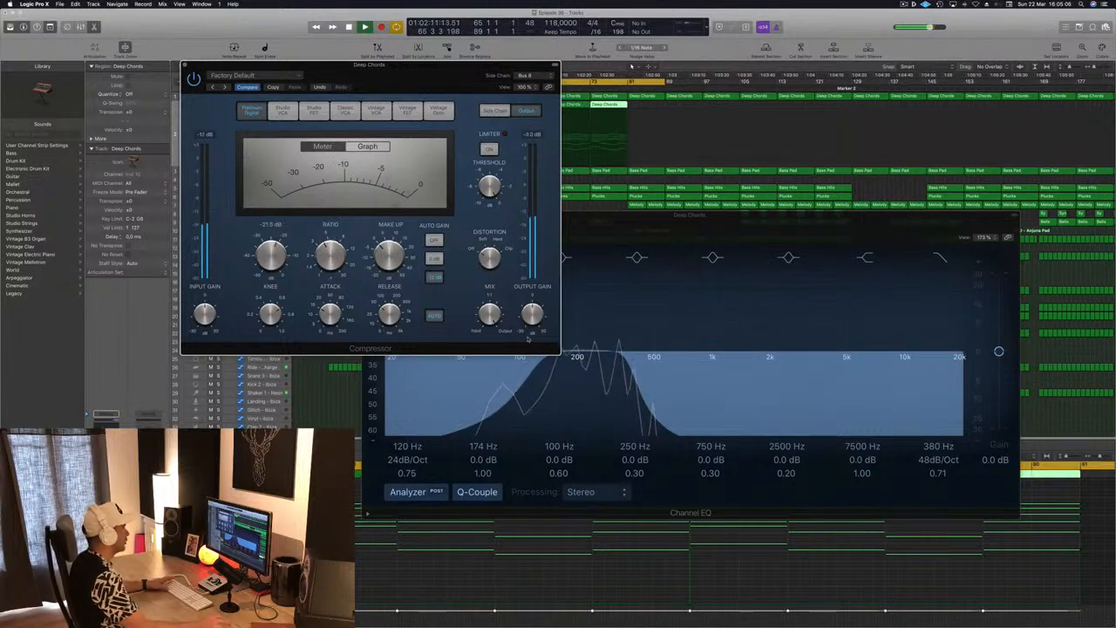
key(space)
key(space)
- Set the Channel EQ low cut to 91 Hz, the high cut to 325 Hz, and the 250 Hz bell to -1.0 dB at 280 Hz
click(624, 371)
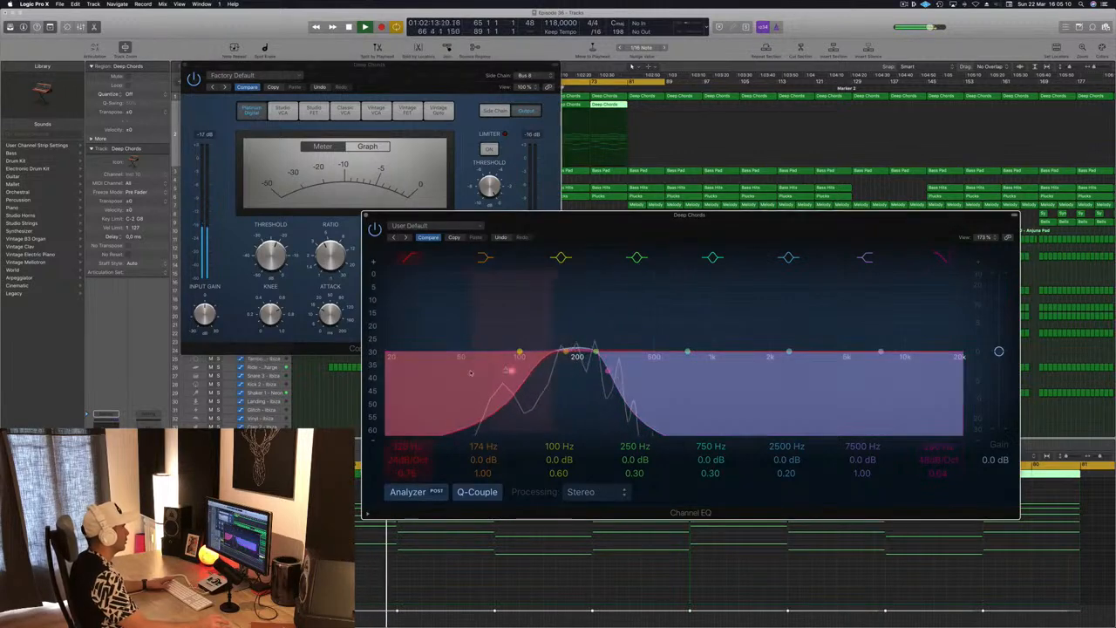
mouse_move(477, 371)
mouse_down()
mouse_move(533, 371)
mouse_move(510, 372)
mouse_up()
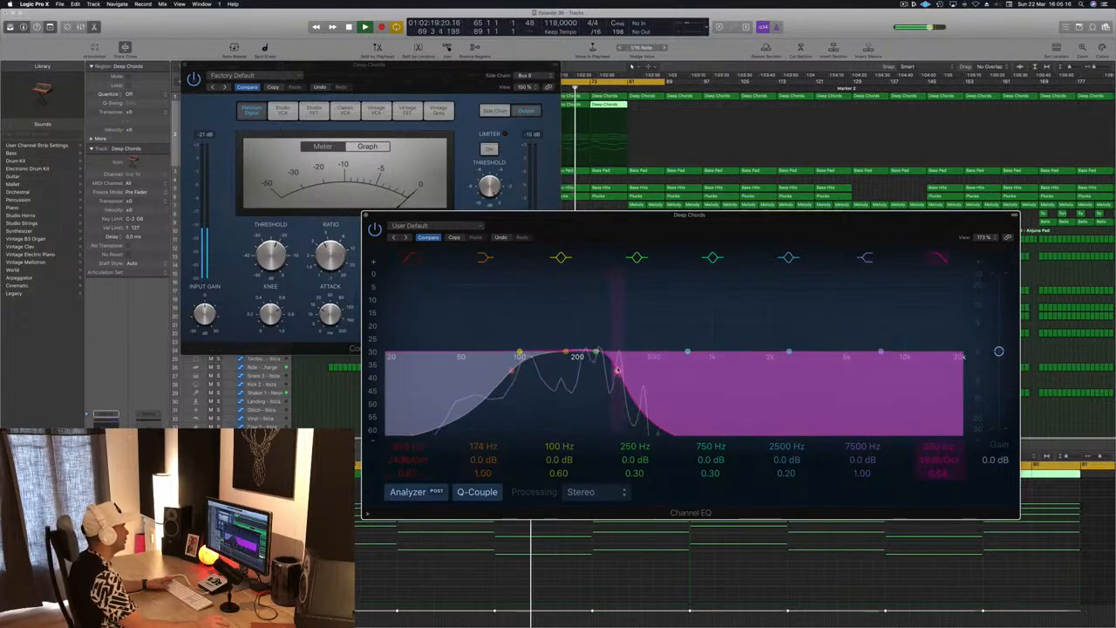
drag(596, 352, 594, 358)
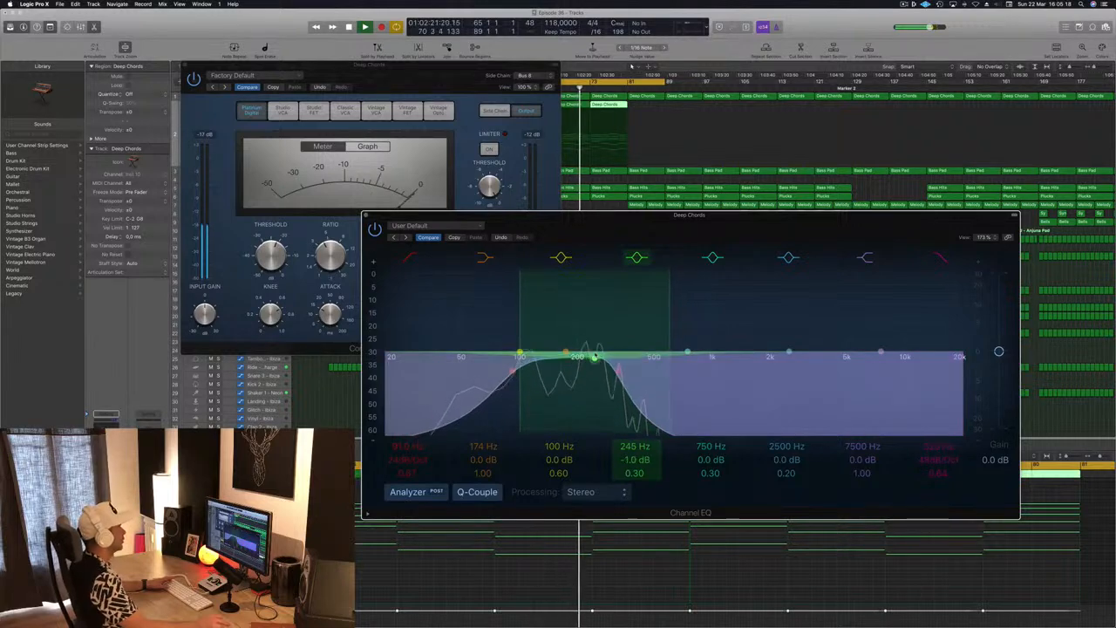
drag(610, 216, 683, 204)
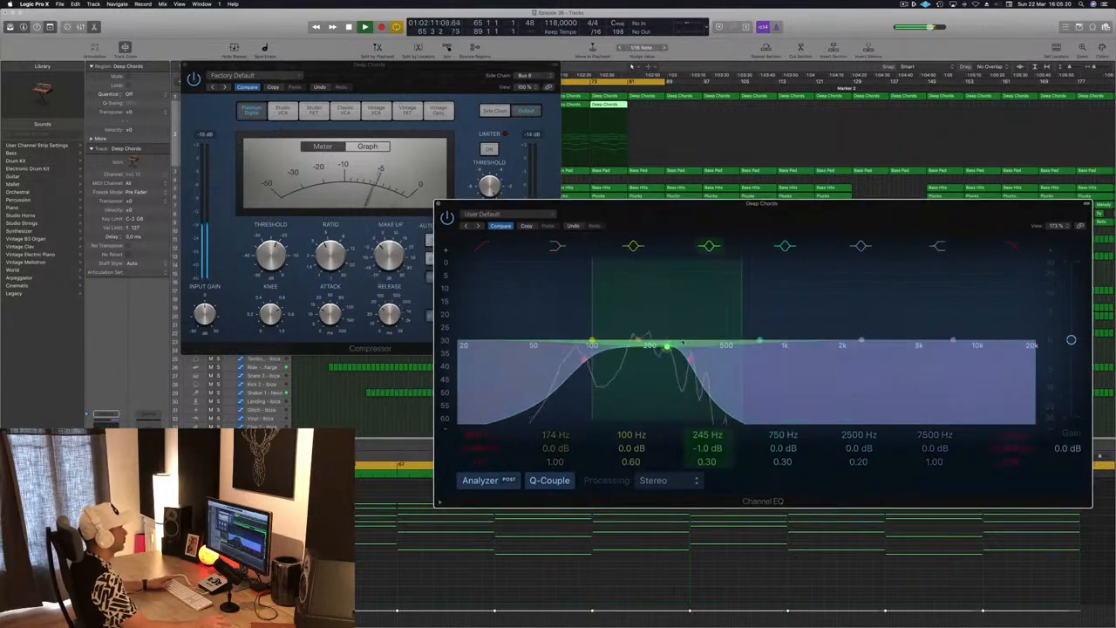
drag(696, 359, 700, 359)
- Close the compressor and open the second Deep Chords track's Retro Synth beside the Channel EQ
drag(205, 70, 463, 81)
key(space)
click(444, 77)
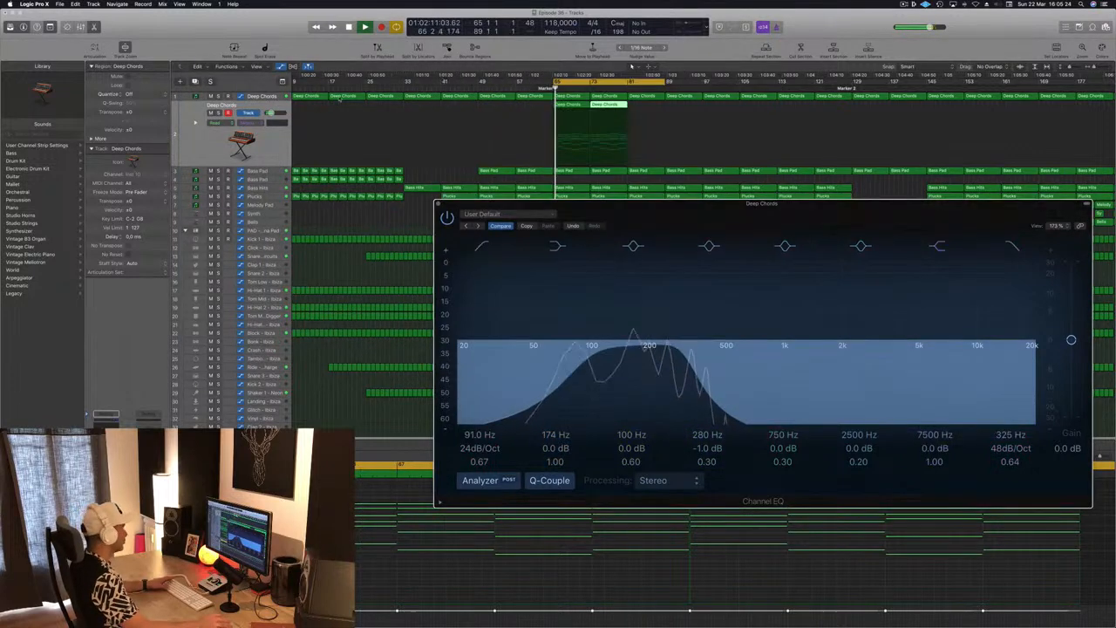
click(259, 136)
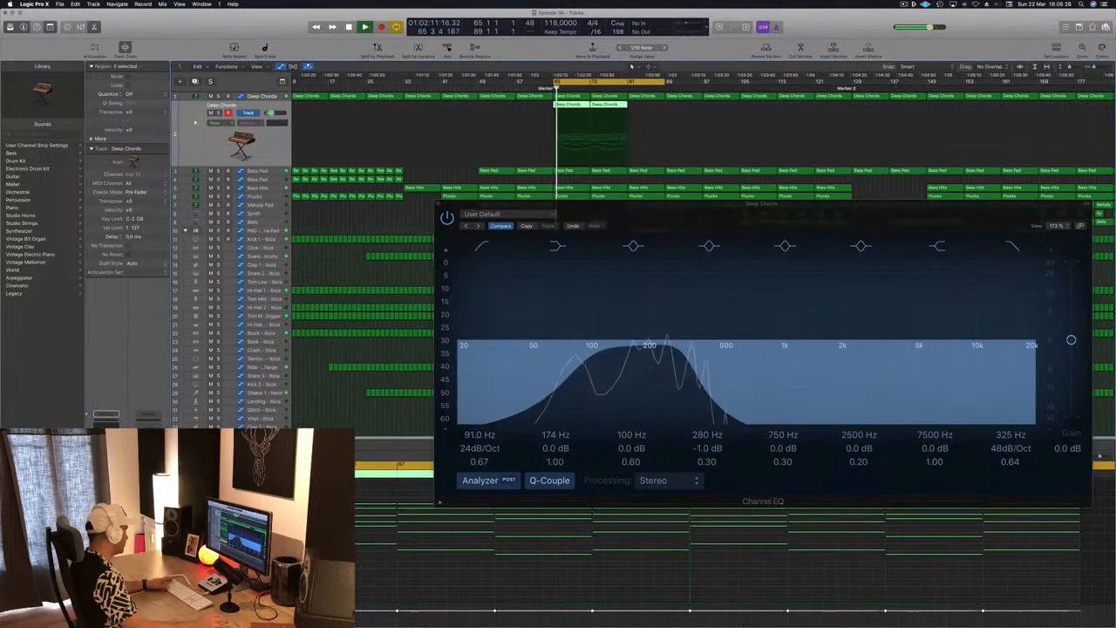
click(107, 452)
drag(775, 184, 189, 177)
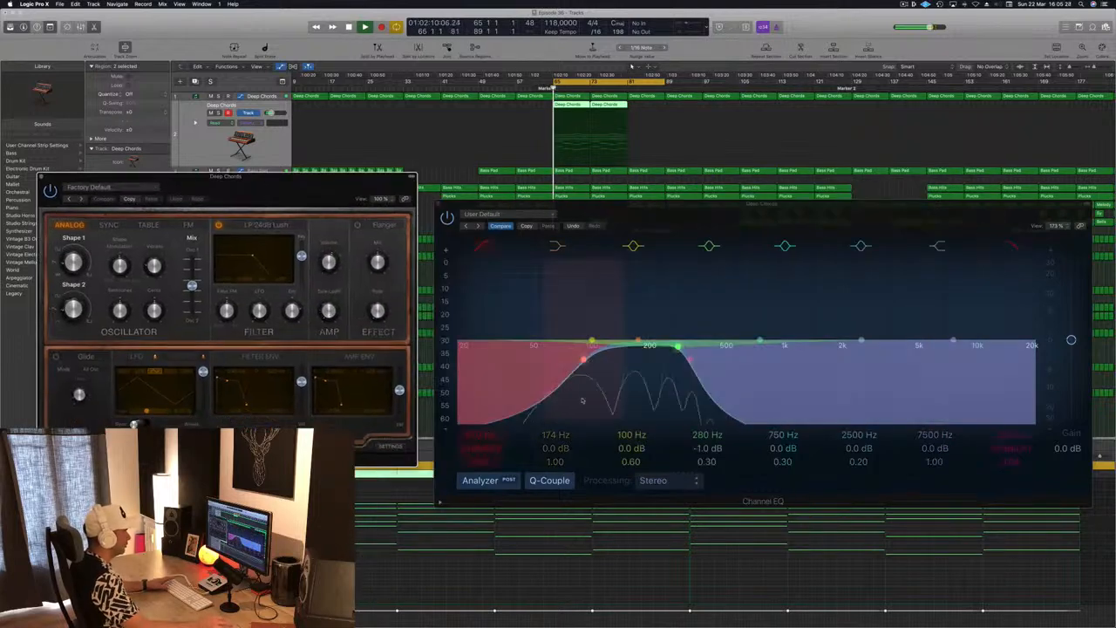
- Lower the Channel EQ high cut to 295 Hz and reset the 280 Hz bell to 0.0 dB at 1560 Hz
click(690, 360)
mouse_move(703, 362)
mouse_down()
mouse_move(817, 359)
mouse_move(693, 361)
mouse_move(714, 364)
mouse_up()
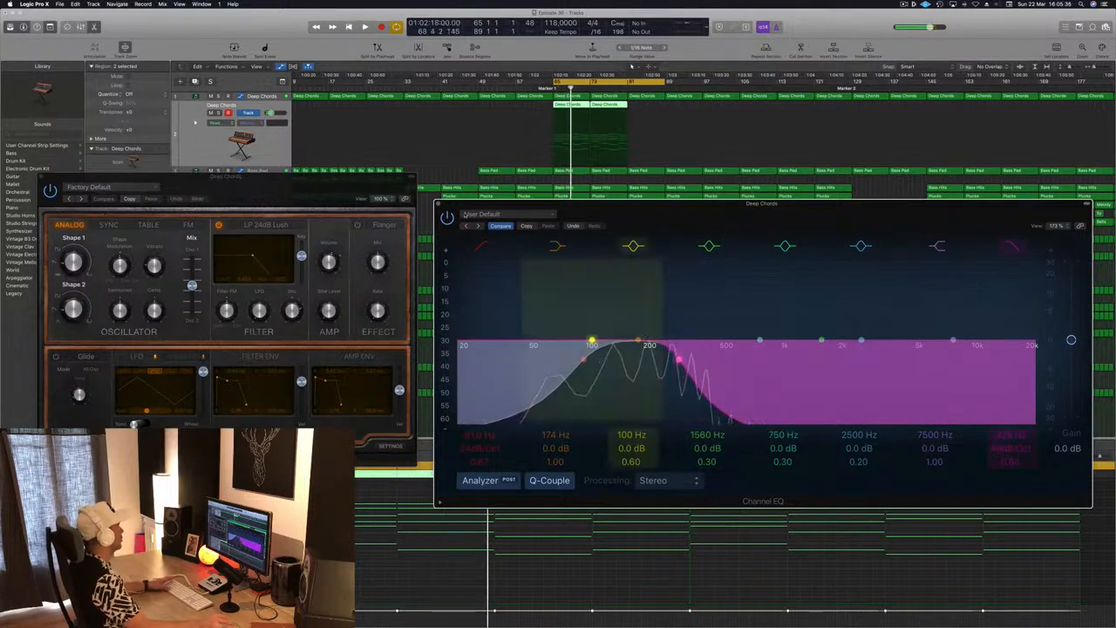
drag(285, 197, 406, 245)
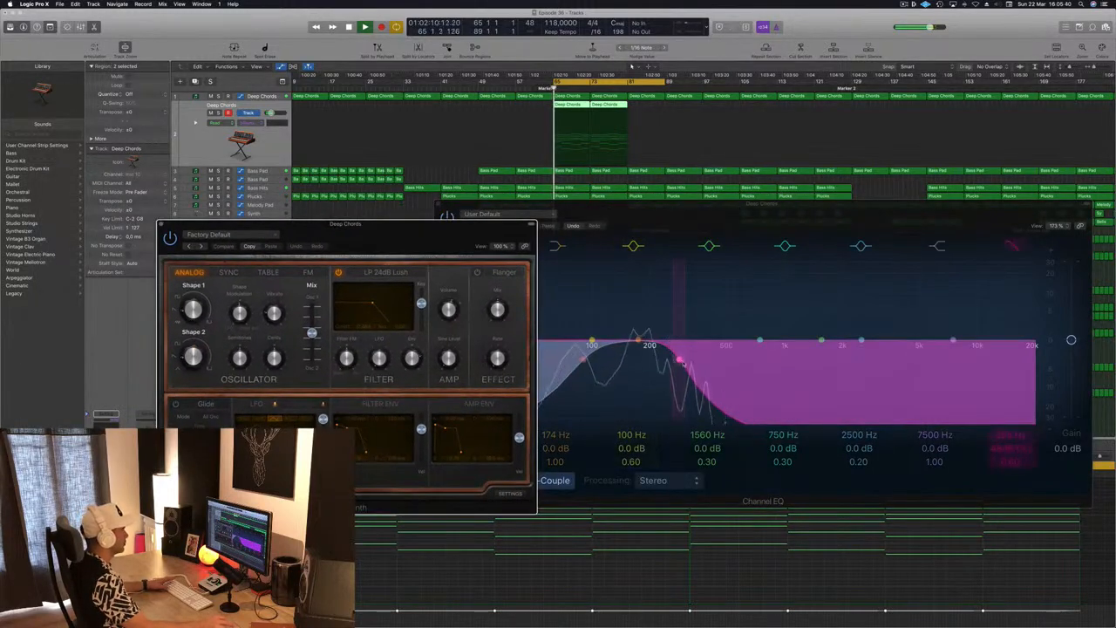
click(682, 362)
- Audition Retro Synth presets on the Deep Chords track and load Digicream
drag(293, 222, 254, 158)
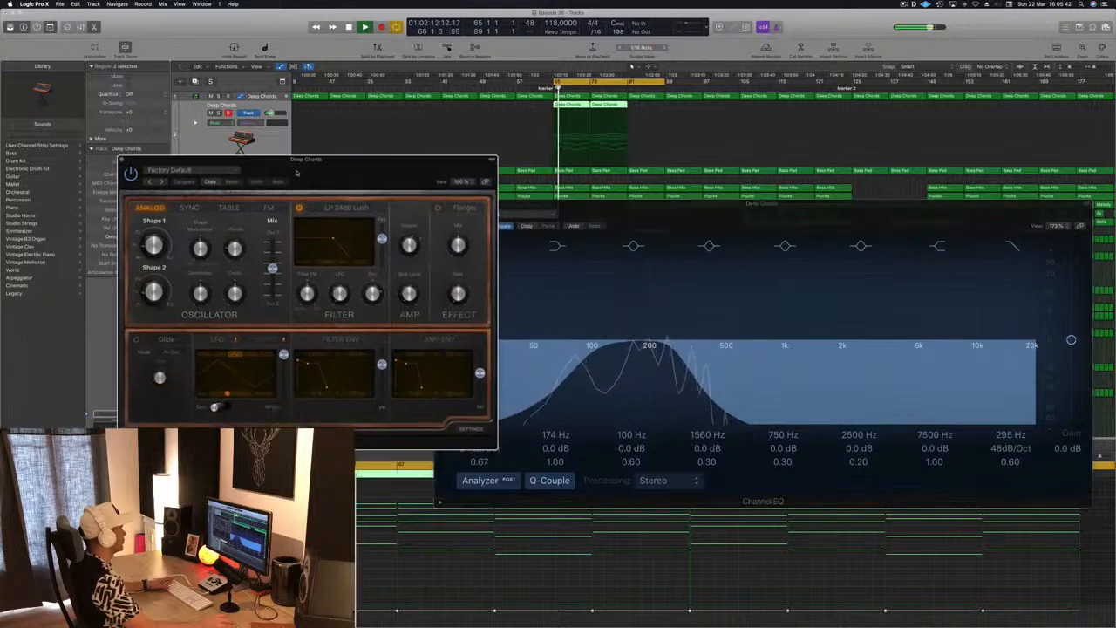
click(160, 182)
click(160, 182)
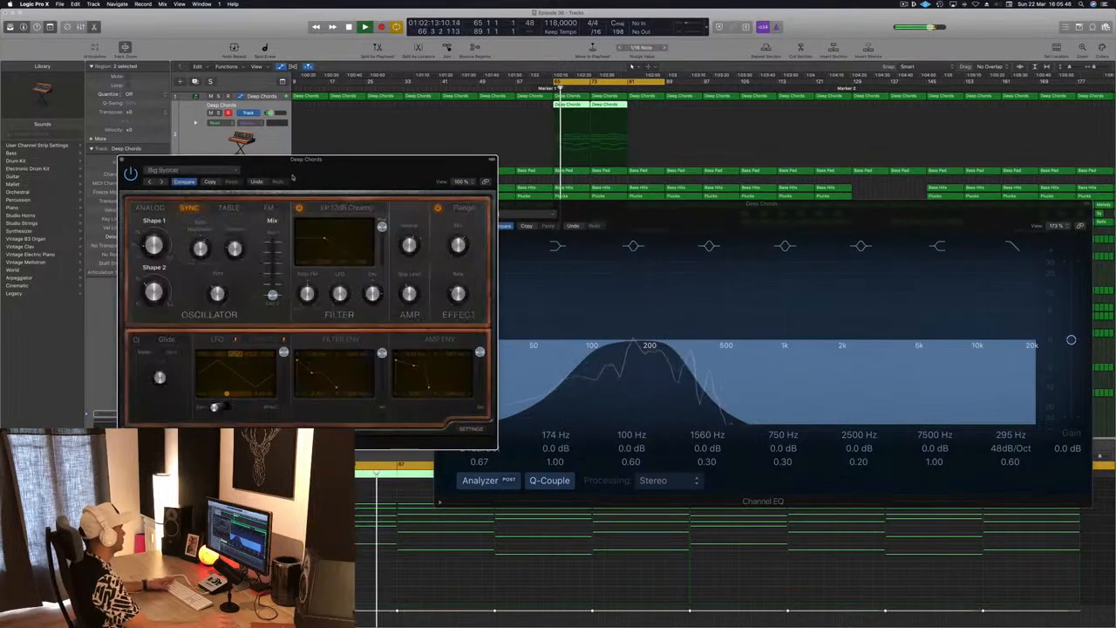
drag(160, 182, 194, 163)
click(195, 162)
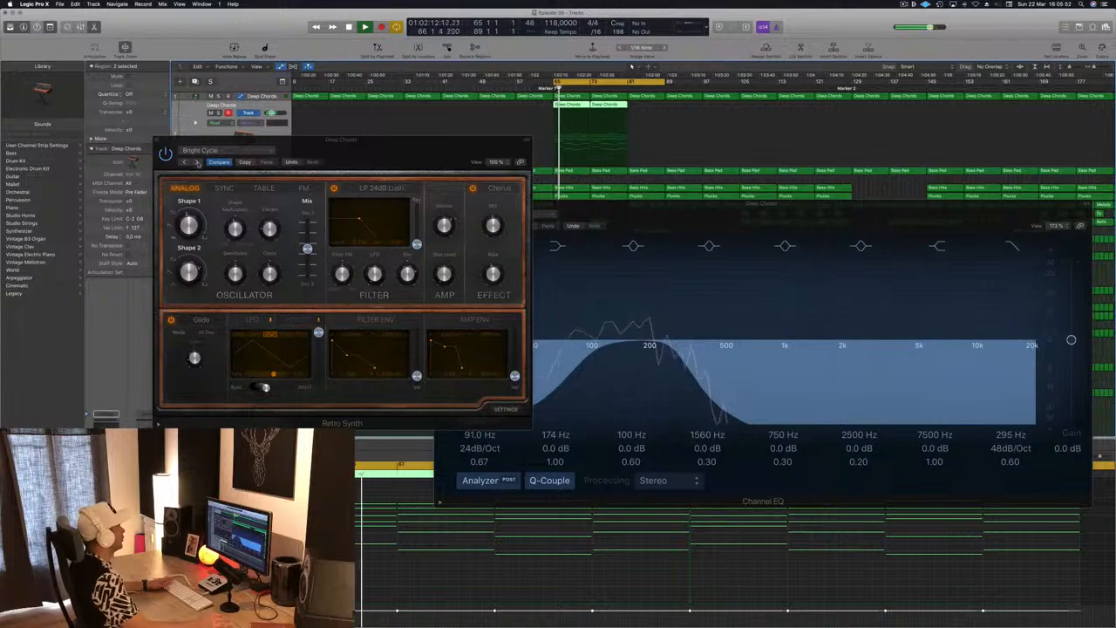
click(197, 163)
click(197, 163)
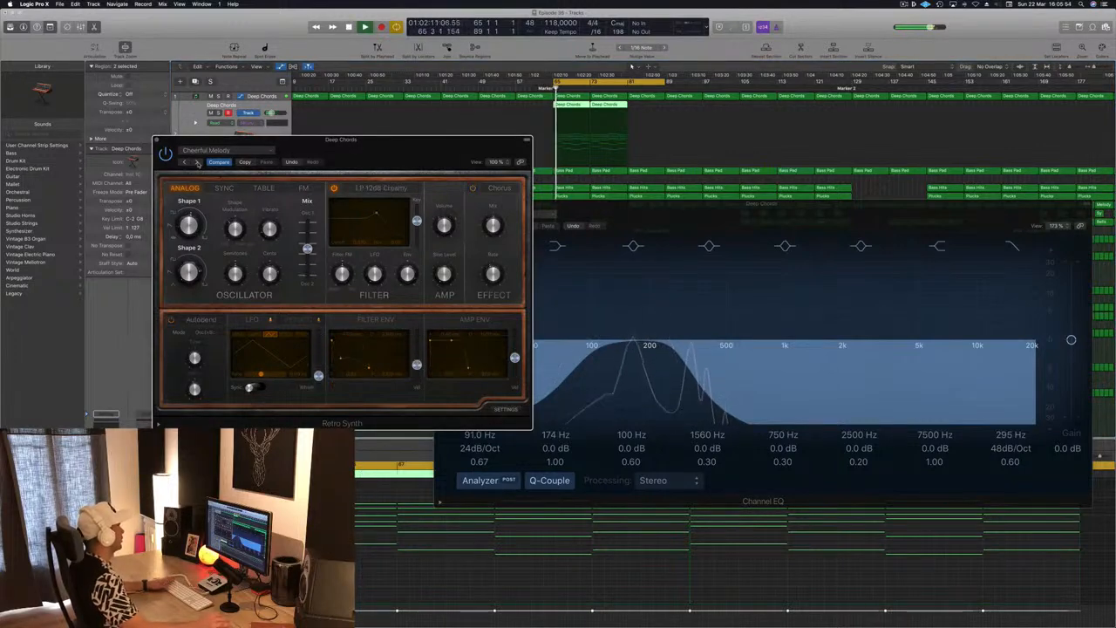
click(197, 164)
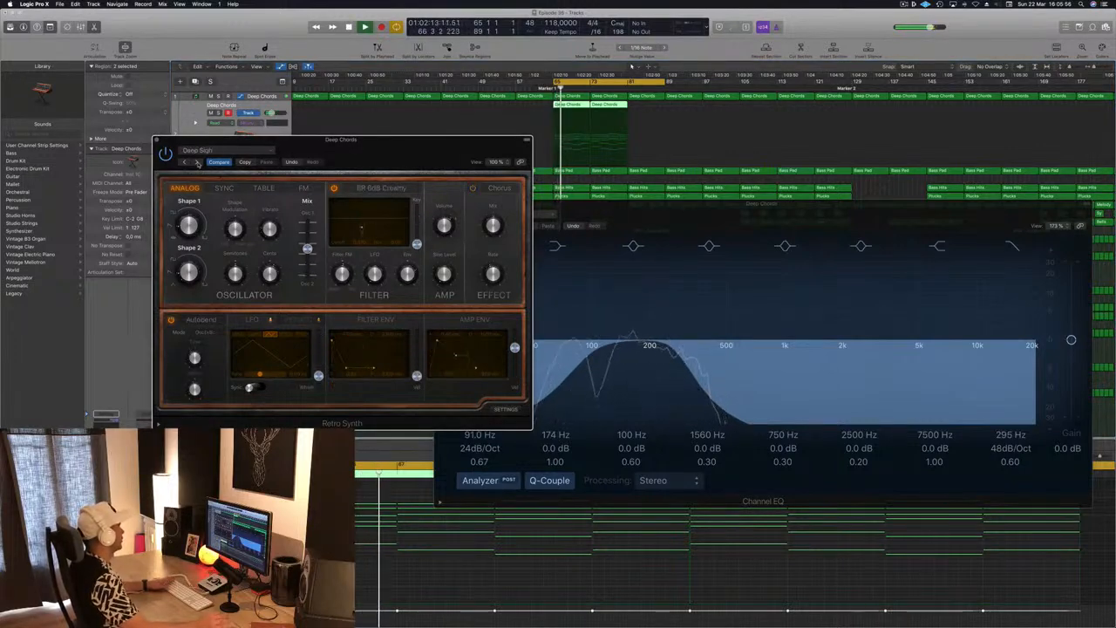
click(197, 163)
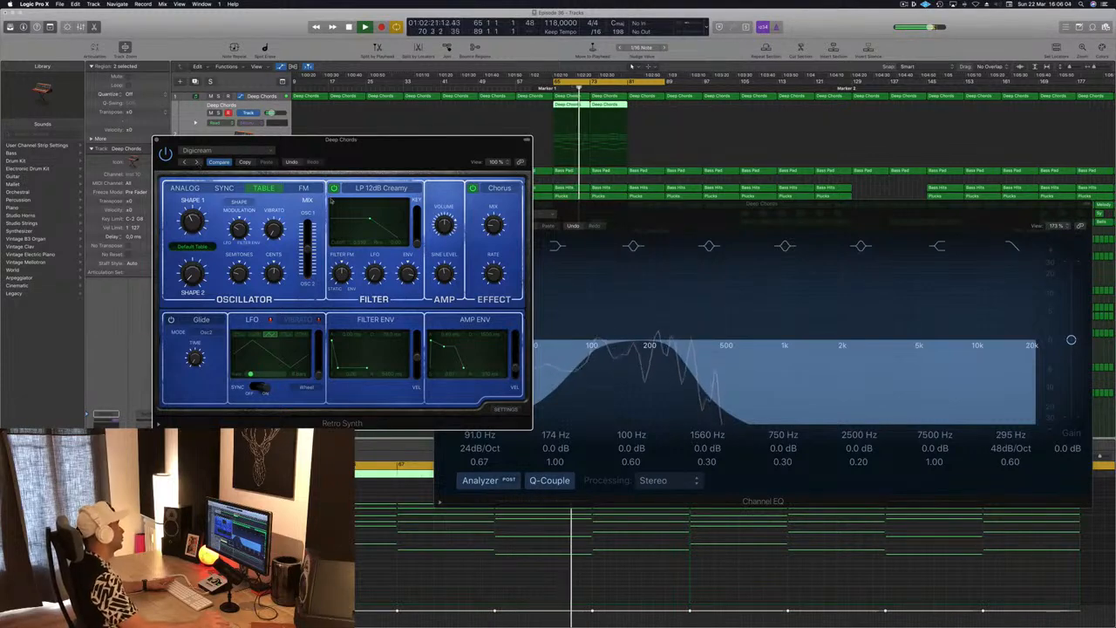
- Try the FM and Analog oscillator types on the Digicream preset, and switch back to Table
click(304, 189)
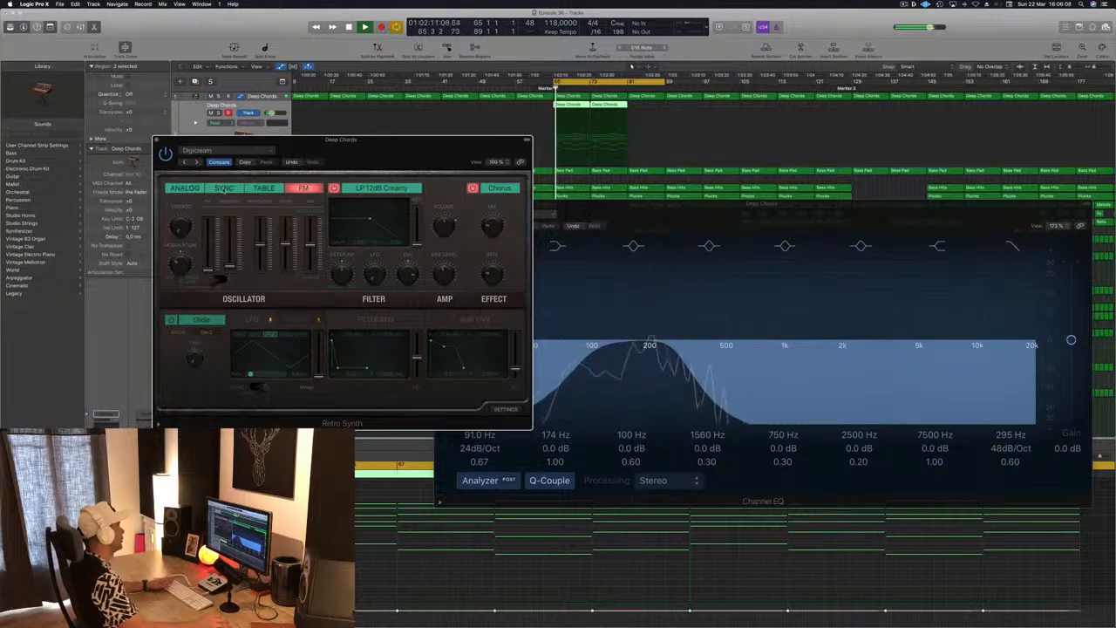
click(184, 188)
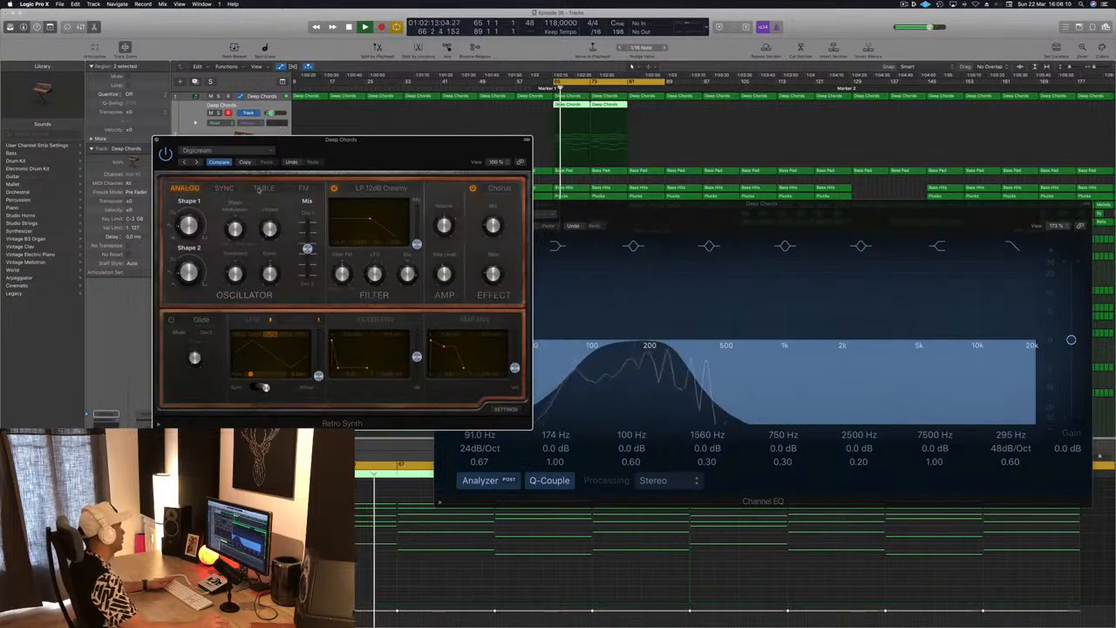
click(261, 188)
- Set the Deep Chords Channel EQ high cut to 305 Hz with a Q of 0.64
drag(397, 148, 385, 110)
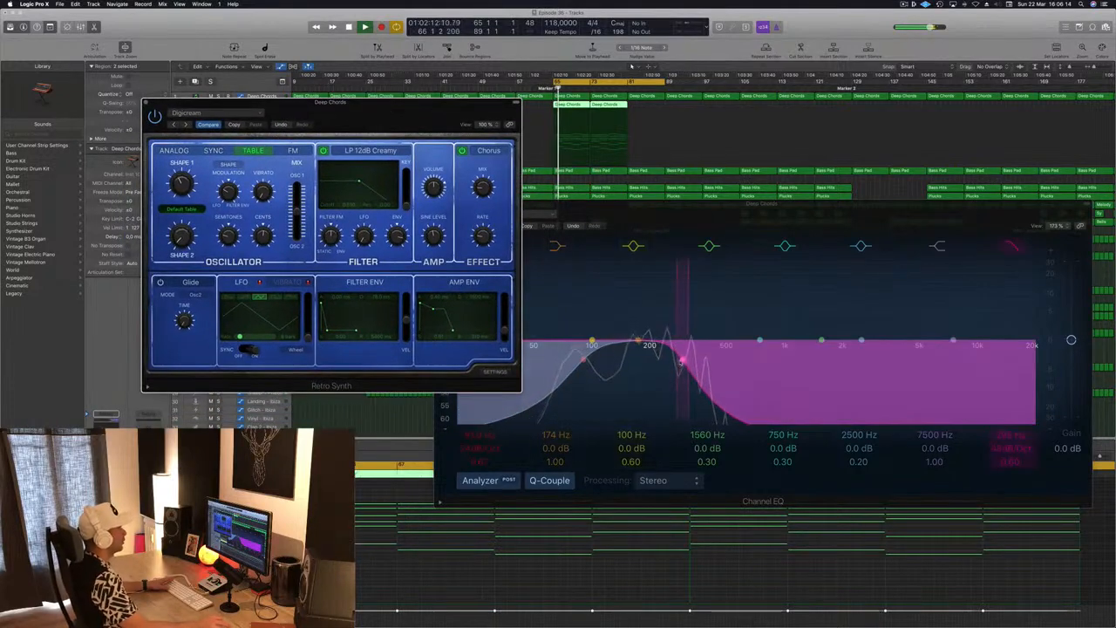
click(682, 359)
mouse_move(671, 358)
mouse_down()
mouse_move(728, 358)
mouse_move(690, 359)
mouse_up()
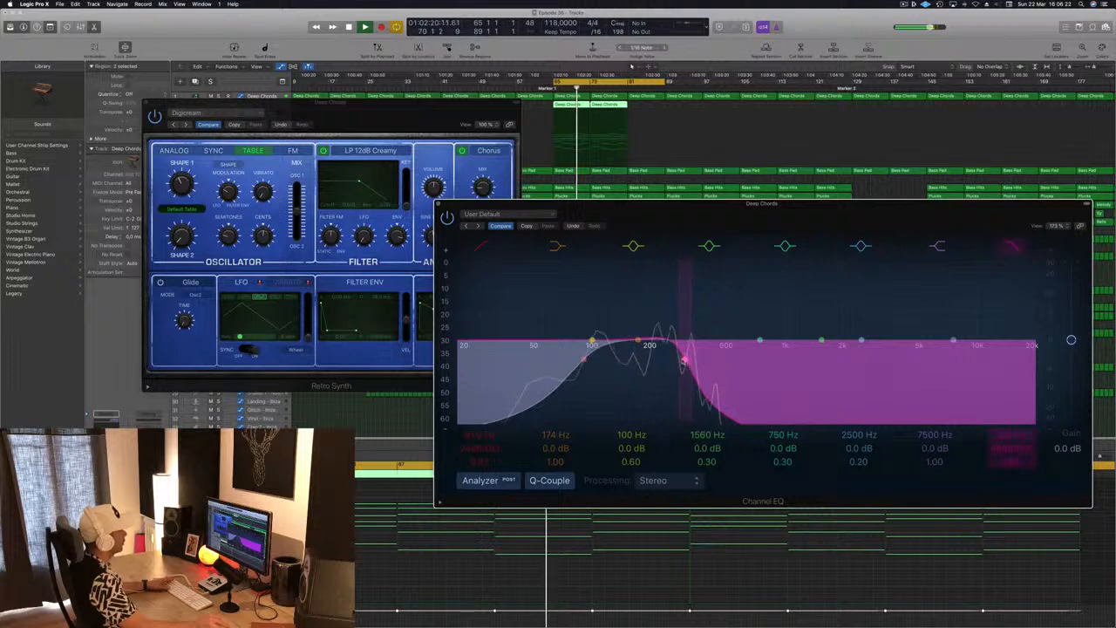
- Close the Retro Synth and Channel EQ windows of the Deep Chords track
click(173, 112)
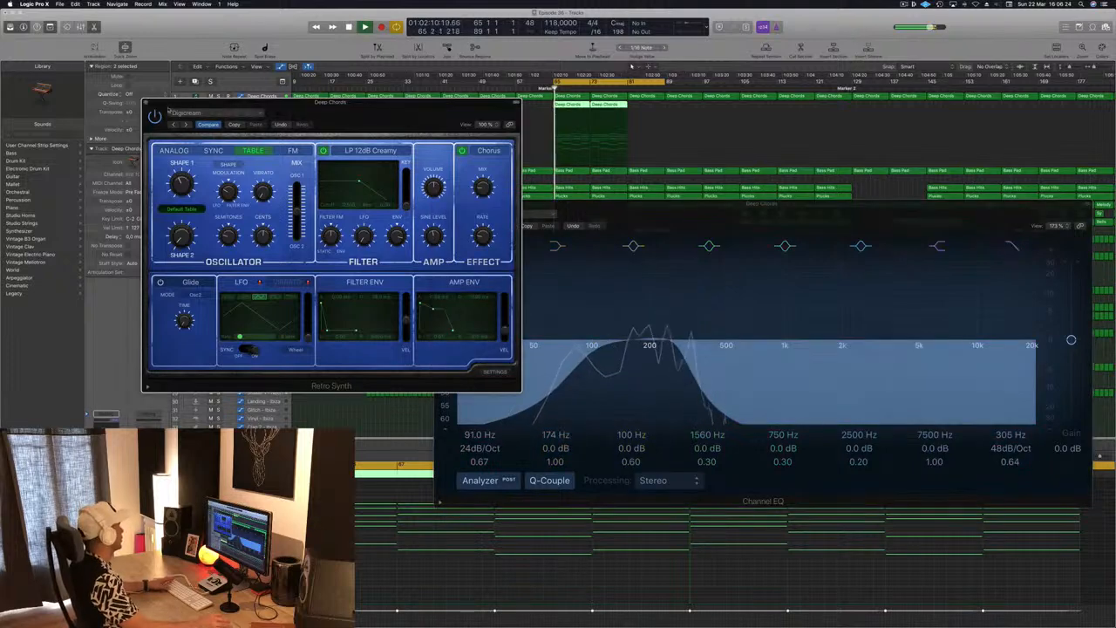
click(147, 103)
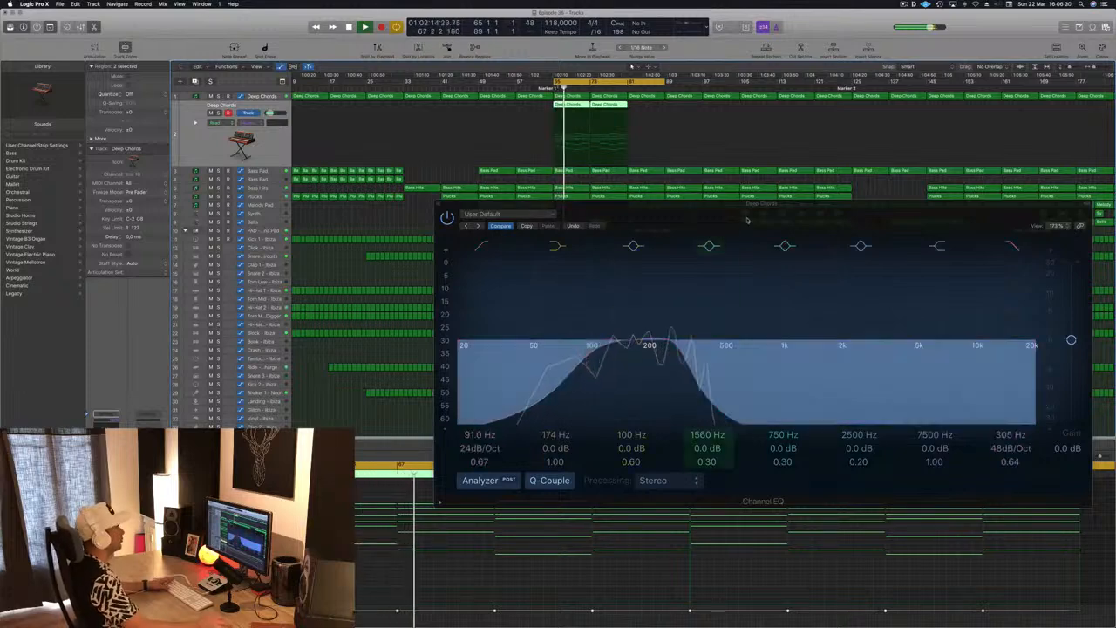
drag(440, 501, 216, 587)
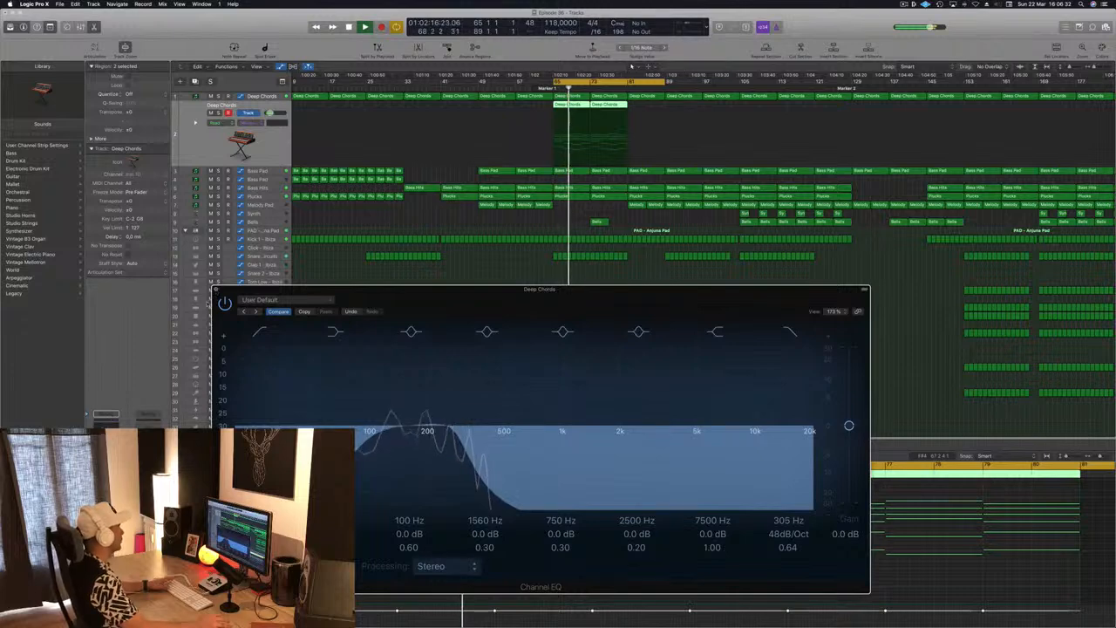
key(super+w)
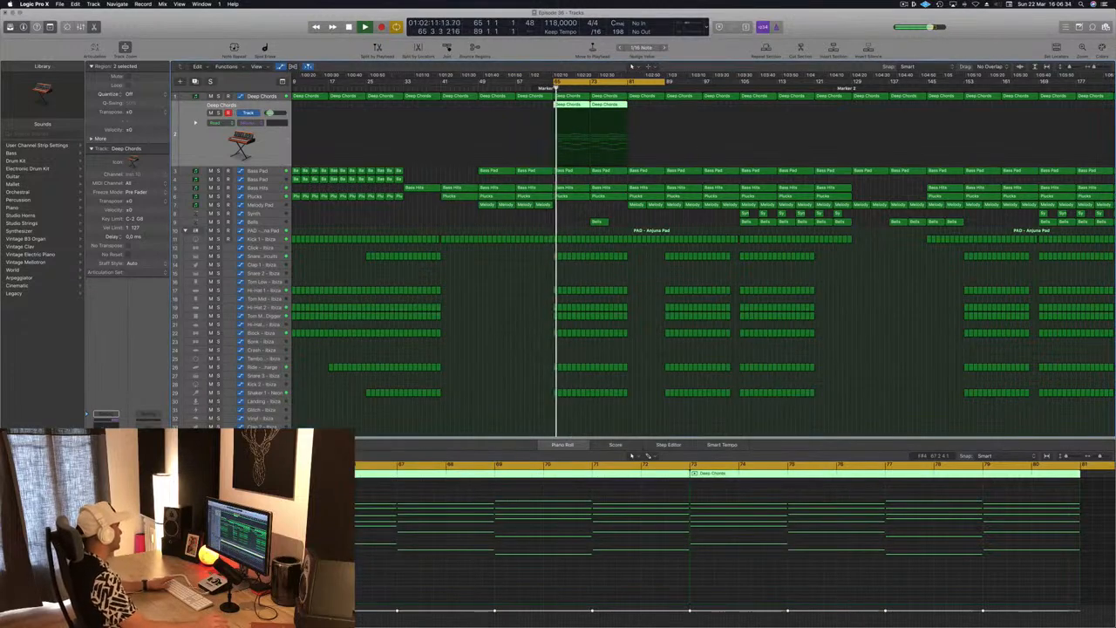
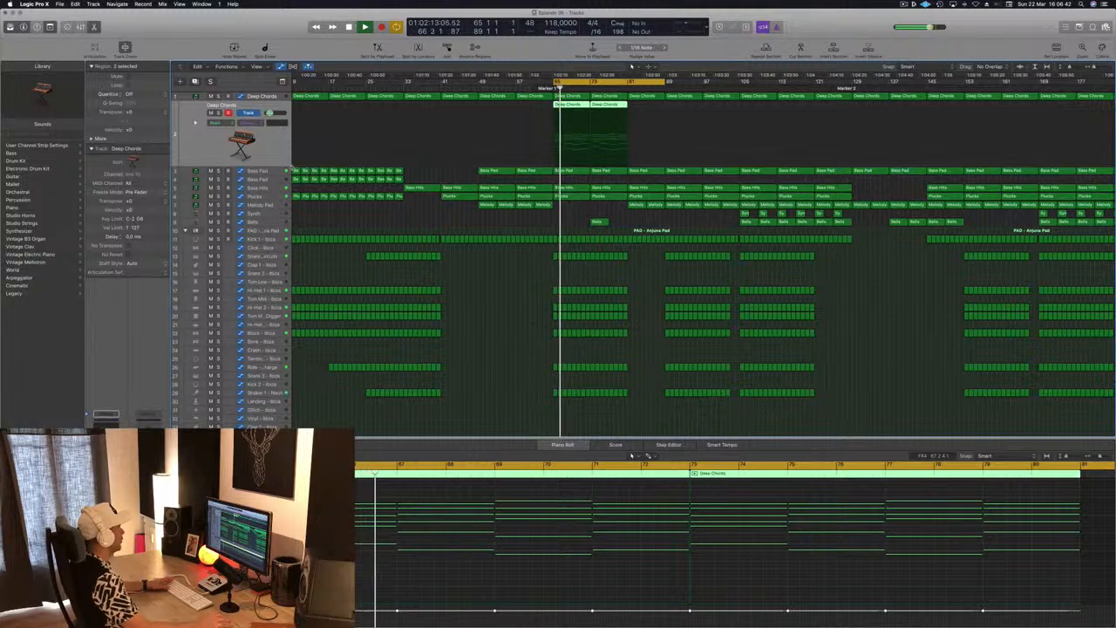
- Duplicate the Bass Hits track and copy its region at bar 65 onto the new track
click(275, 173)
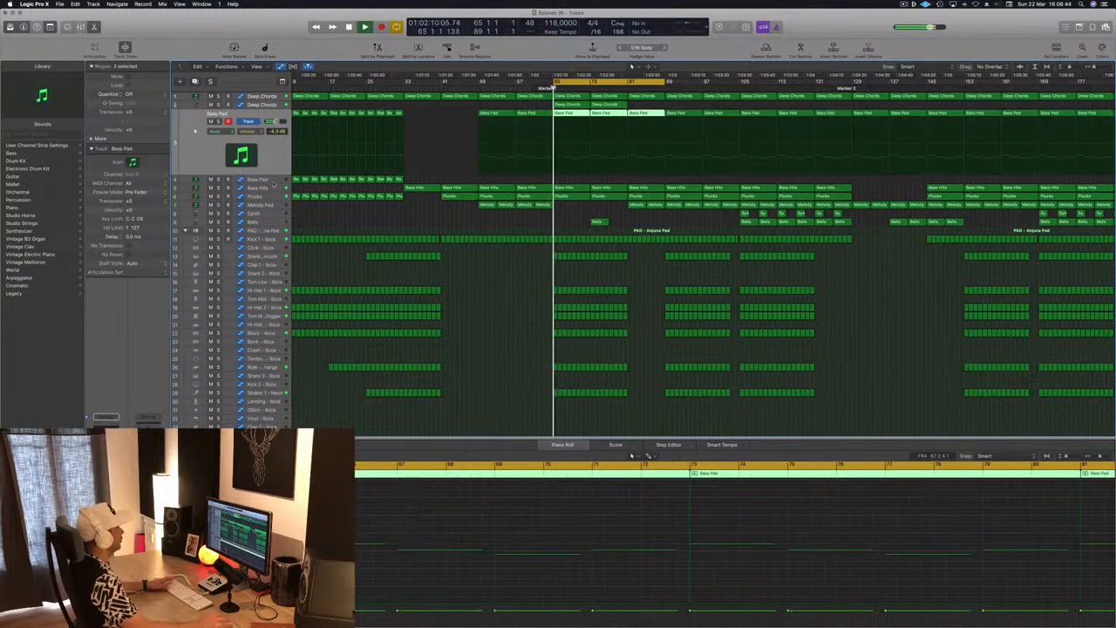
click(269, 188)
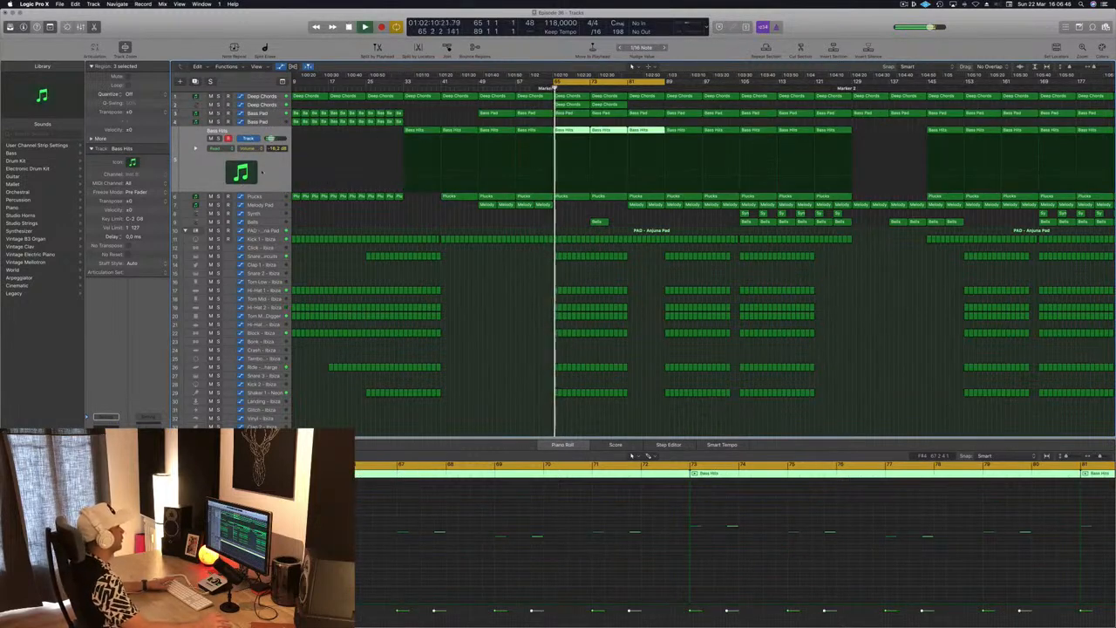
click(196, 82)
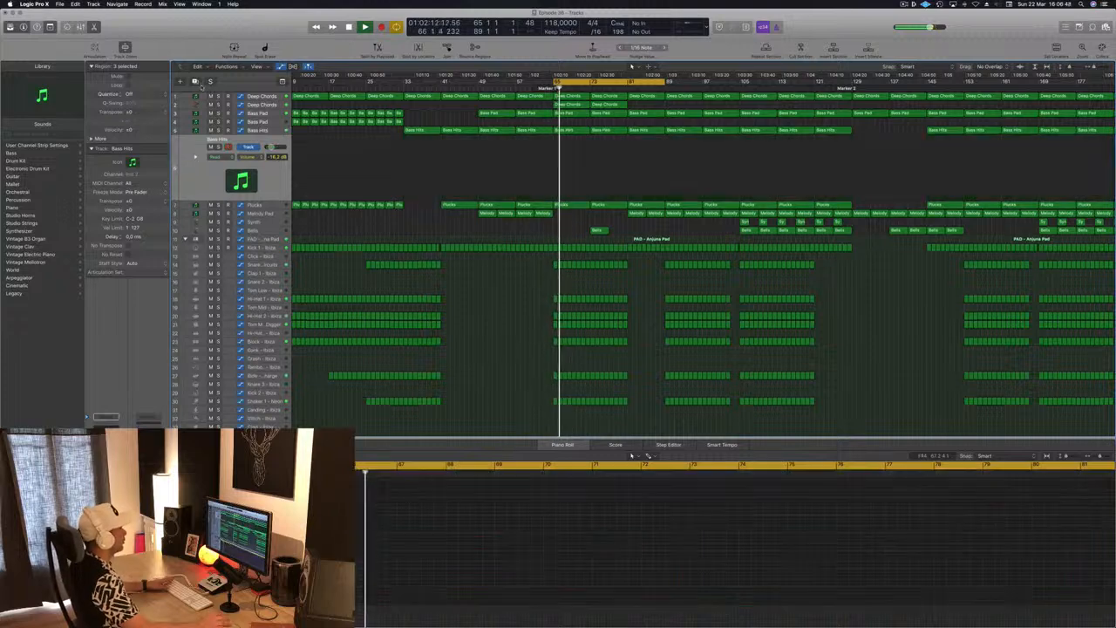
key(space)
drag(568, 130, 572, 148)
- Shift all notes in the copied Bass Hits region about half a bar later and play it from the cycle start
scroll(809, 511, down, 5)
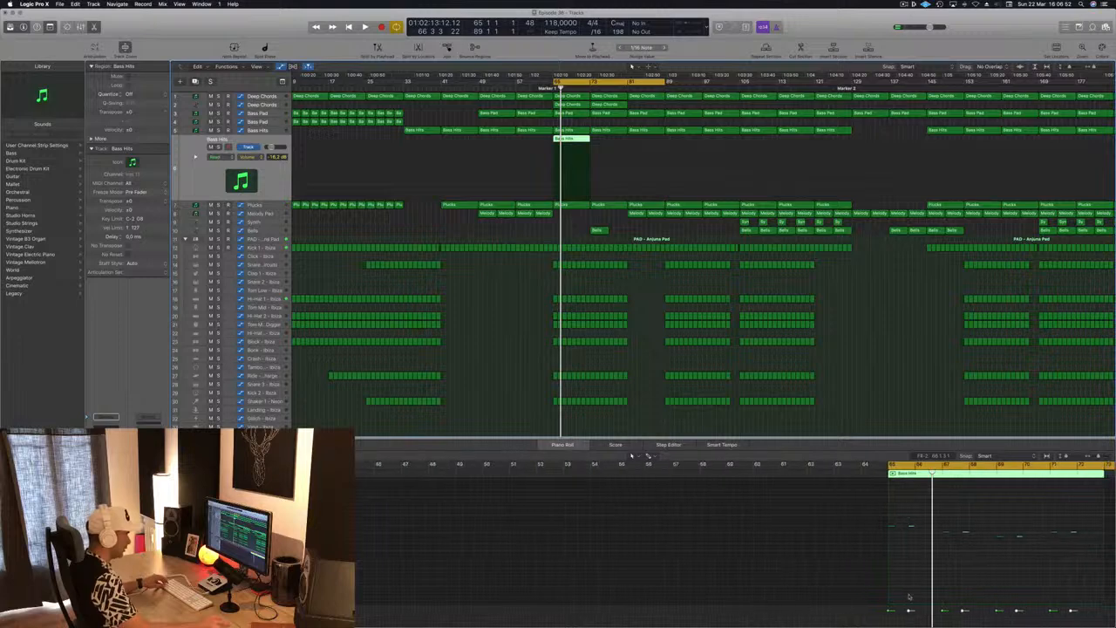
drag(810, 510, 1109, 557)
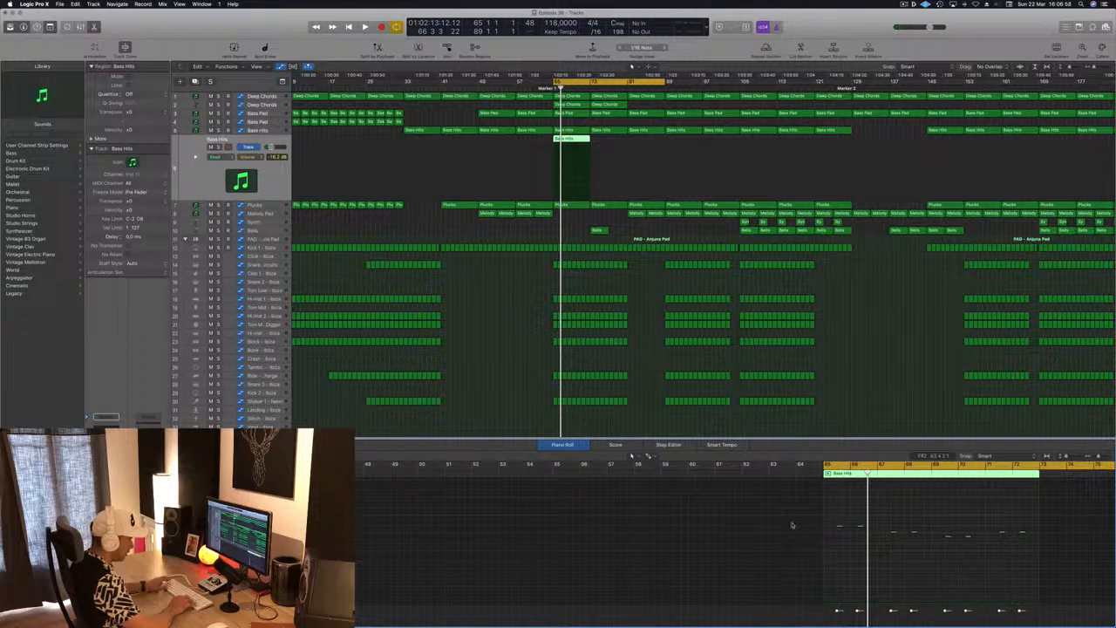
key(space)
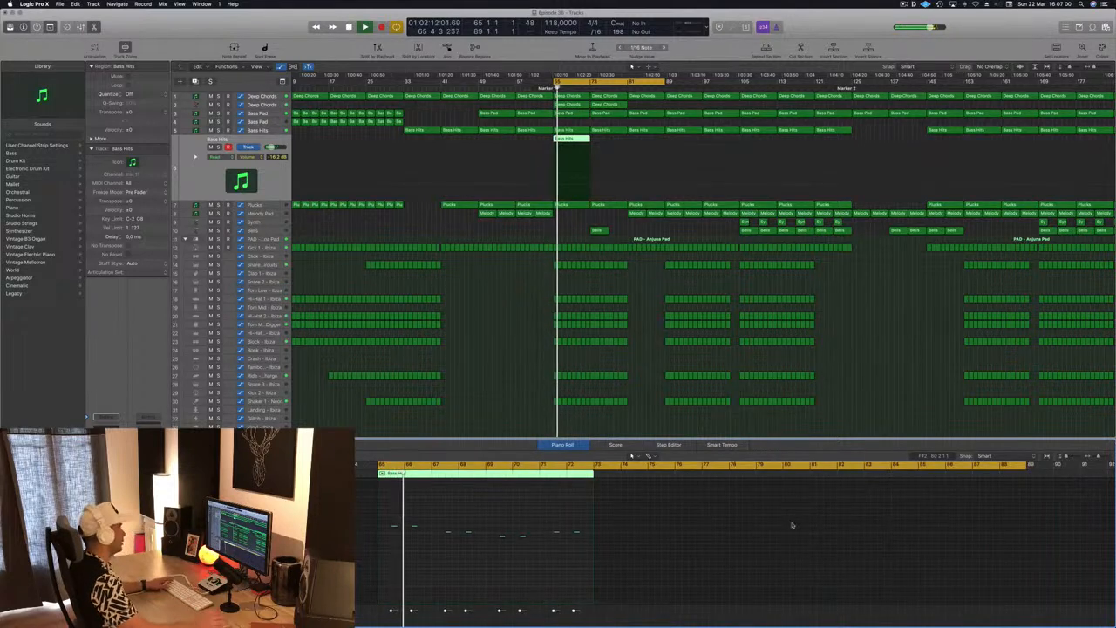
key(Return)
click(273, 184)
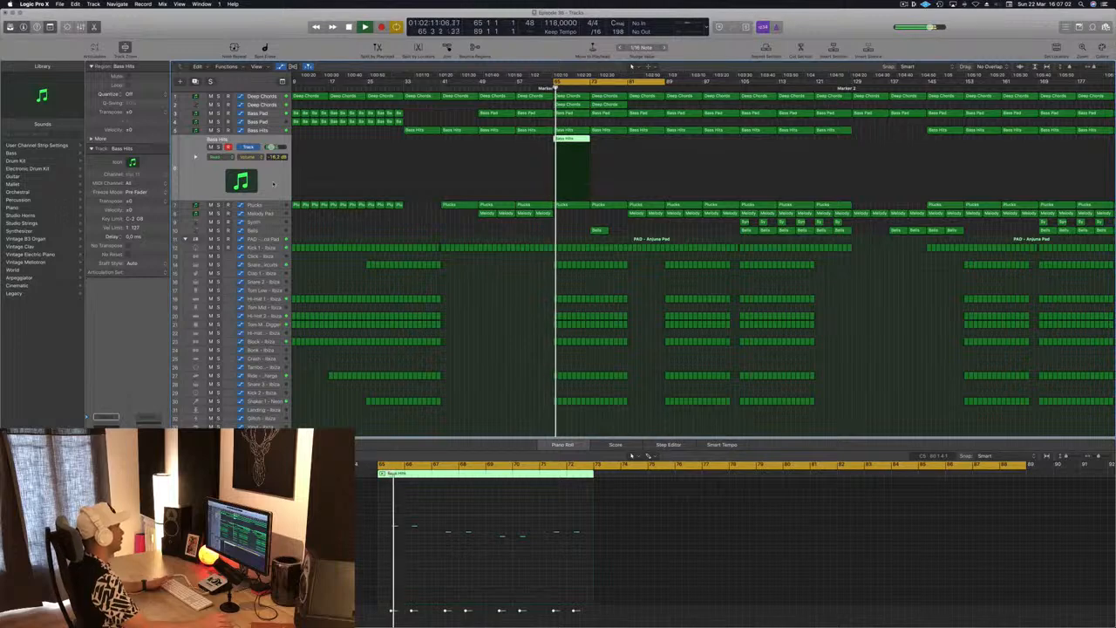
- Copy the offset Bass Hits region from bar 65 to bar 73 and replay from the cycle start
mouse_move(573, 140)
mouse_down()
mouse_move(608, 144)
mouse_move(593, 145)
mouse_up()
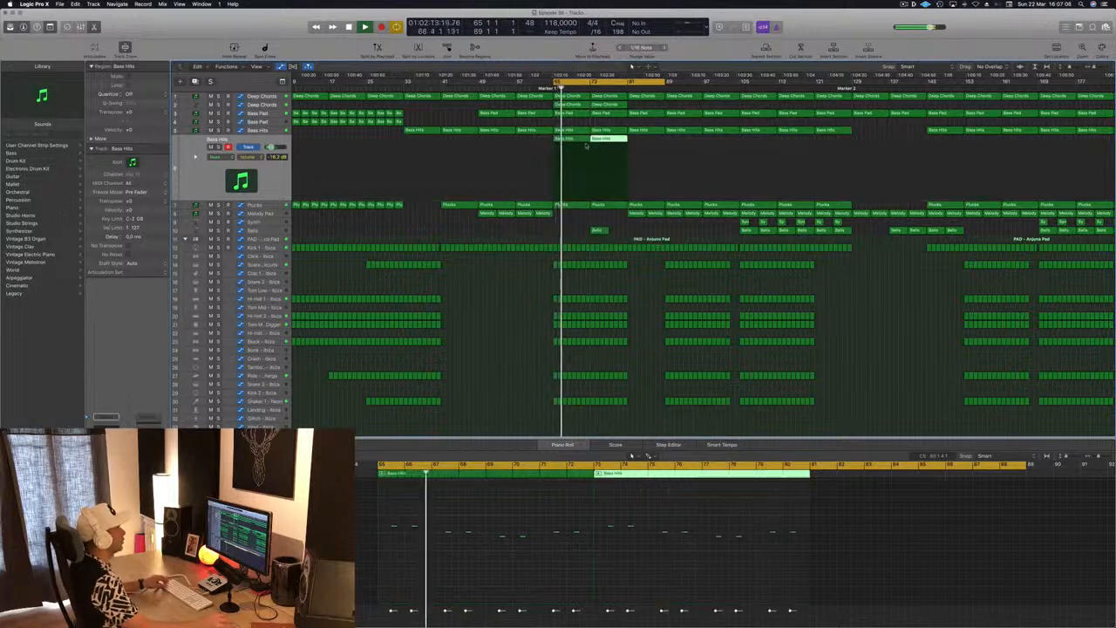
key(Return)
click(273, 184)
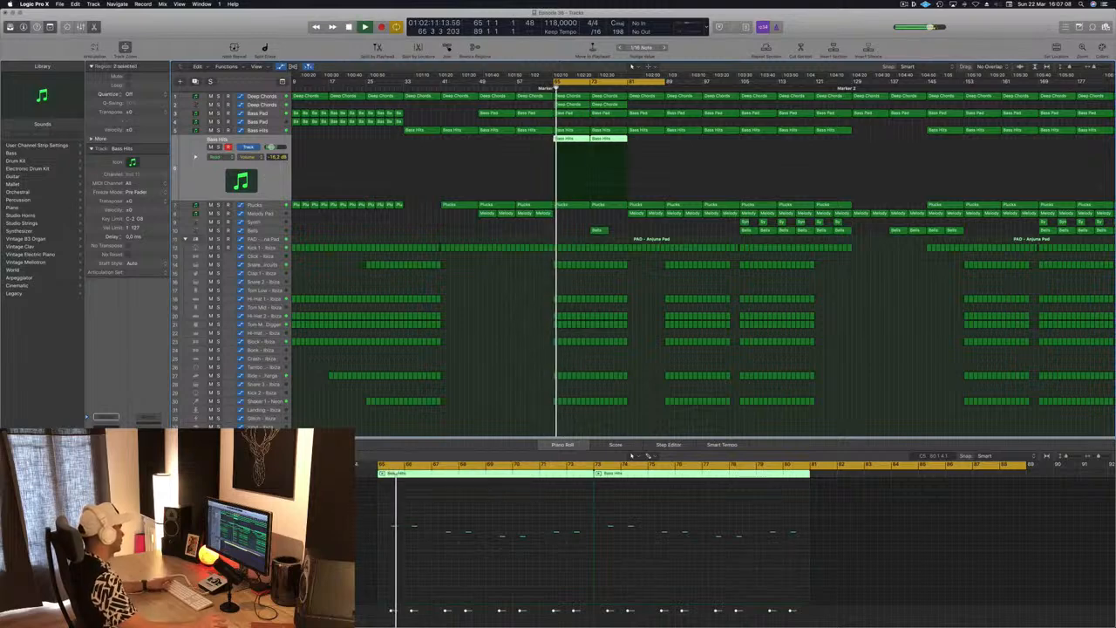
- Open the Sylenth1 instrument of the new Bass Hits track, move its window aside and step back through the bass presets to Long Bass
double_click(241, 180)
key(Return)
drag(174, 21, 264, 21)
key(Return)
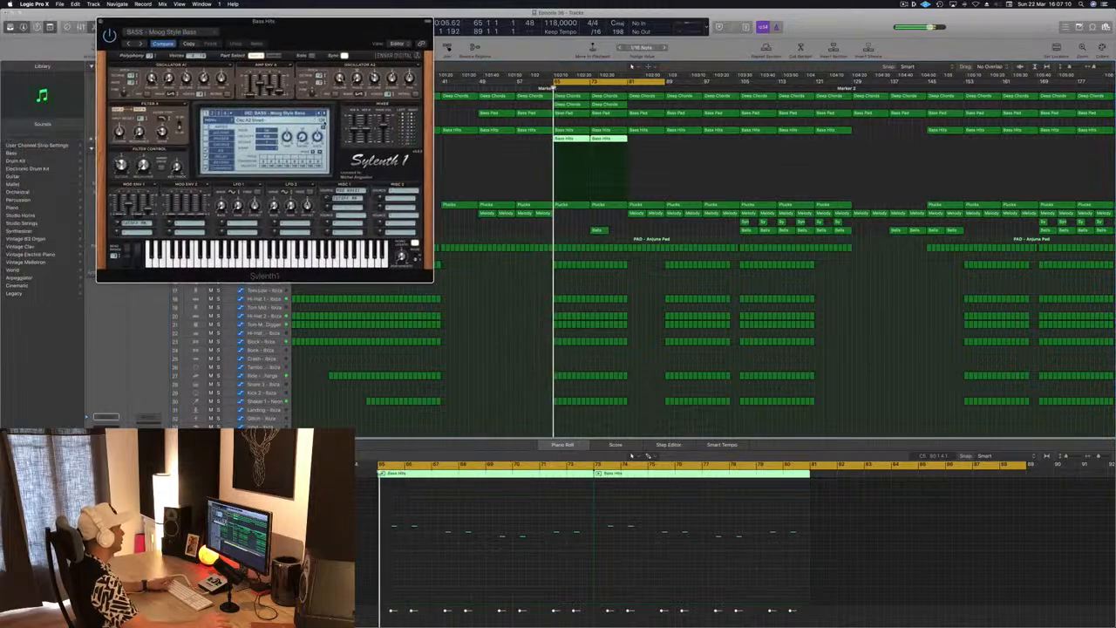
key(space)
click(320, 115)
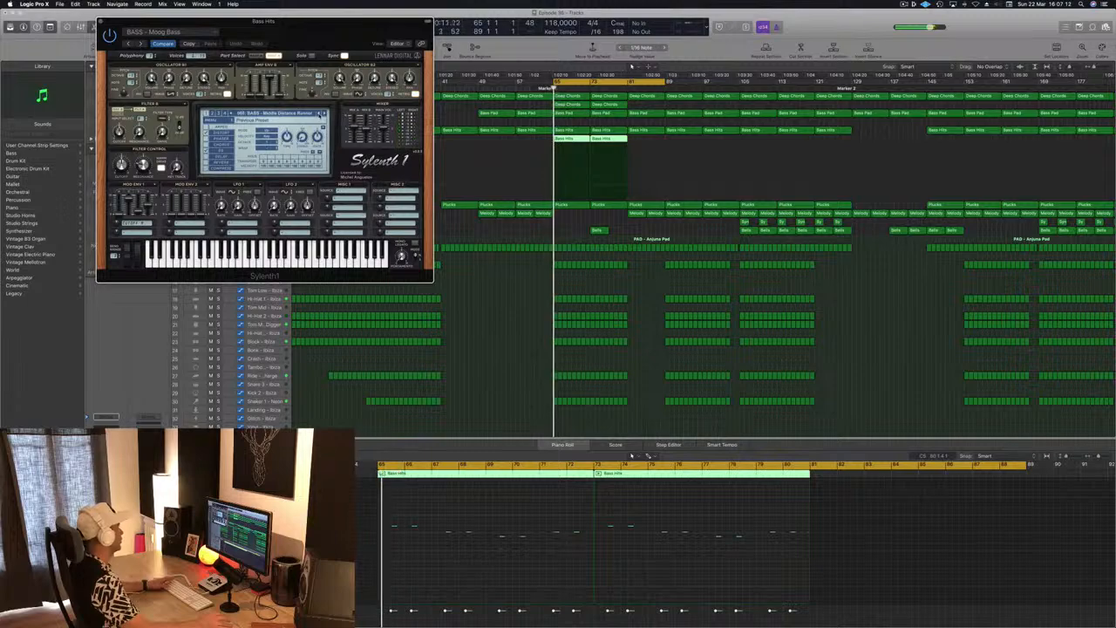
click(321, 114)
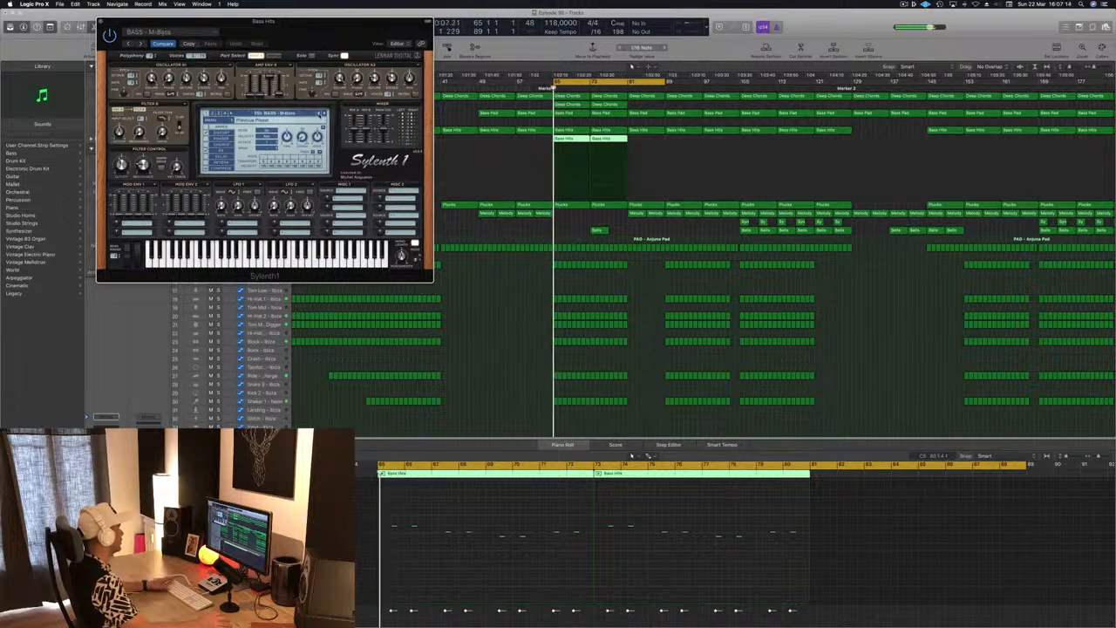
drag(319, 36, 896, 203)
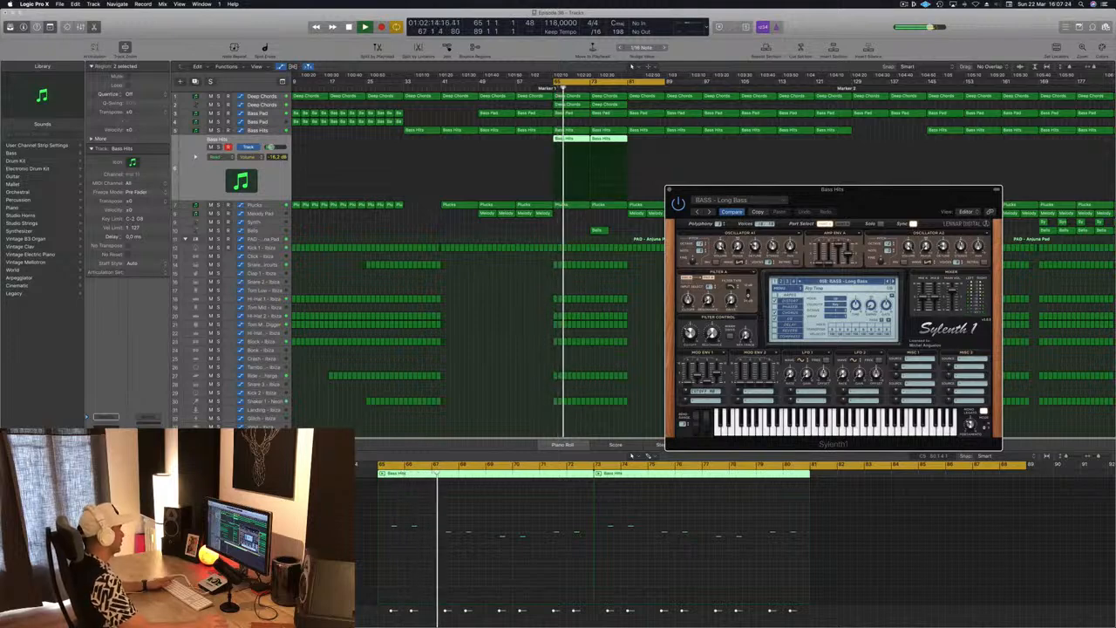
- Set the new Bass Hits track's volume to -17.4 dB and audition the bass presets preceding Long Bass one after another
drag(272, 146, 271, 147)
key(Return)
click(888, 282)
key(Return)
click(889, 282)
key(Return)
click(889, 282)
key(Return)
click(888, 282)
key(Return)
click(889, 282)
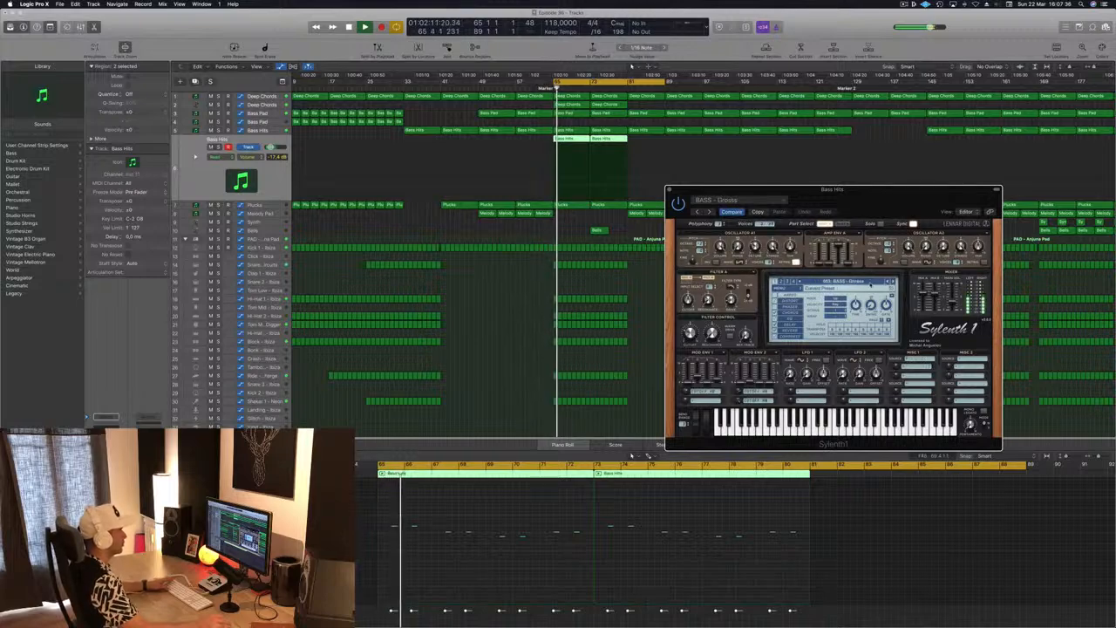
- Load Acid Bass from the Sylenth1 preset list, audition it and step forward past Atlantis to the Bass Pad preset
click(870, 283)
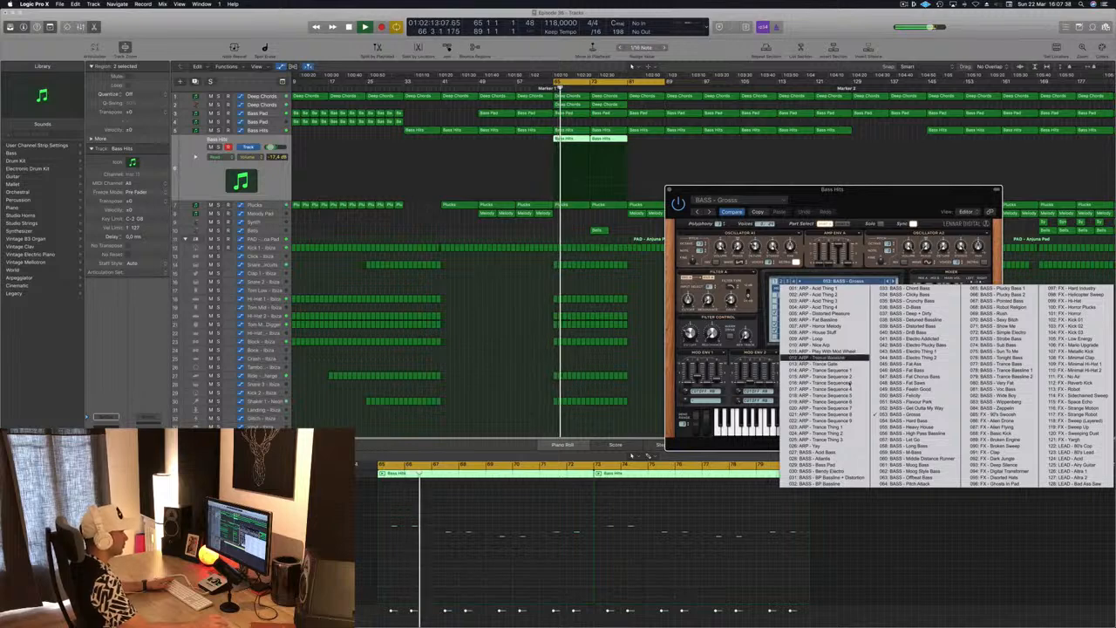
click(824, 452)
key(space)
key(space)
key(space)
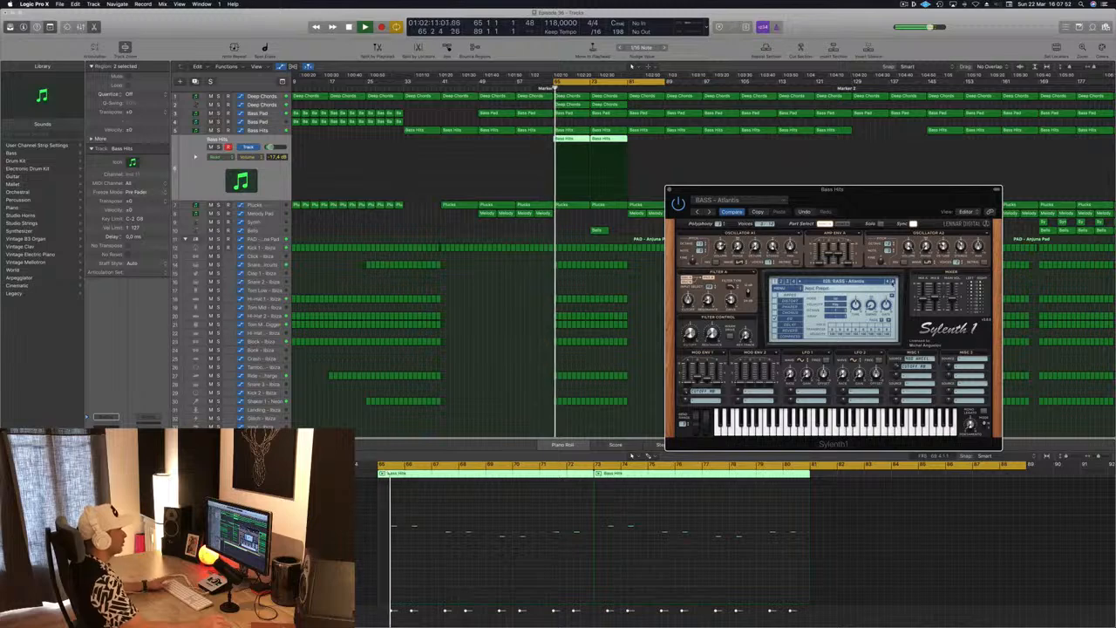
click(892, 281)
key(Return)
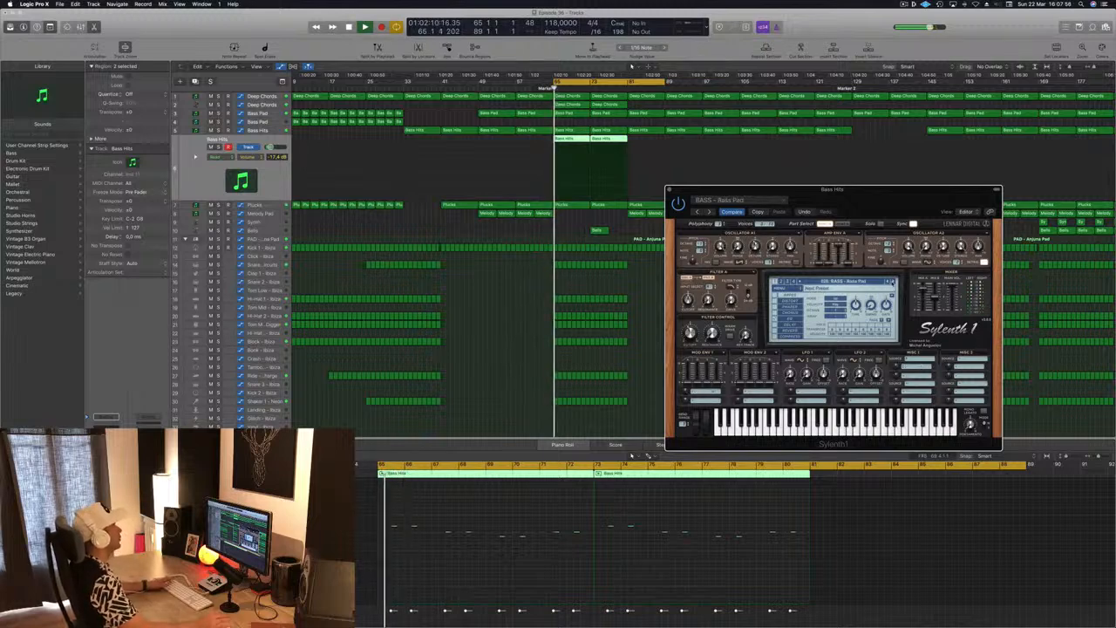
- Lower the new Bass Hits track's volume to -18.4 dB and close its Sylenth1 window
key(Return)
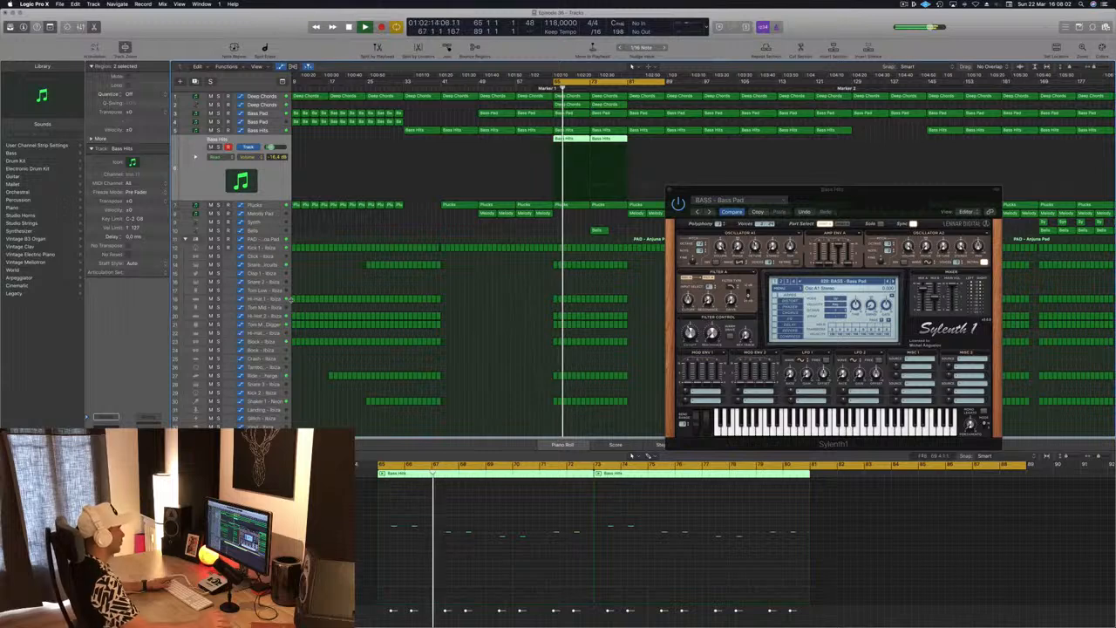
drag(670, 191, 548, 199)
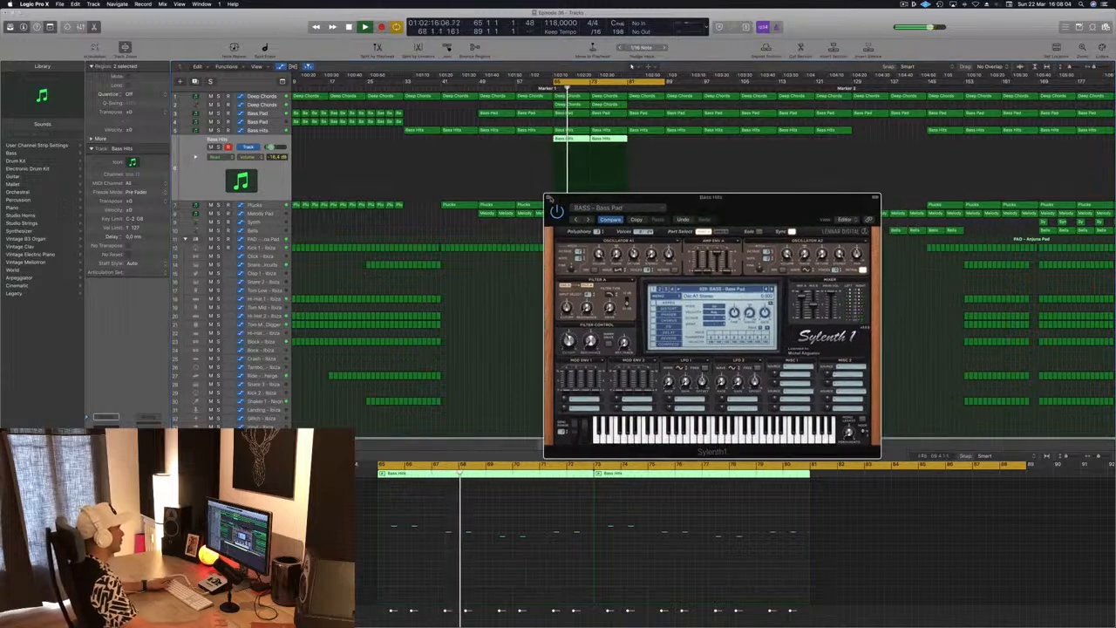
click(548, 198)
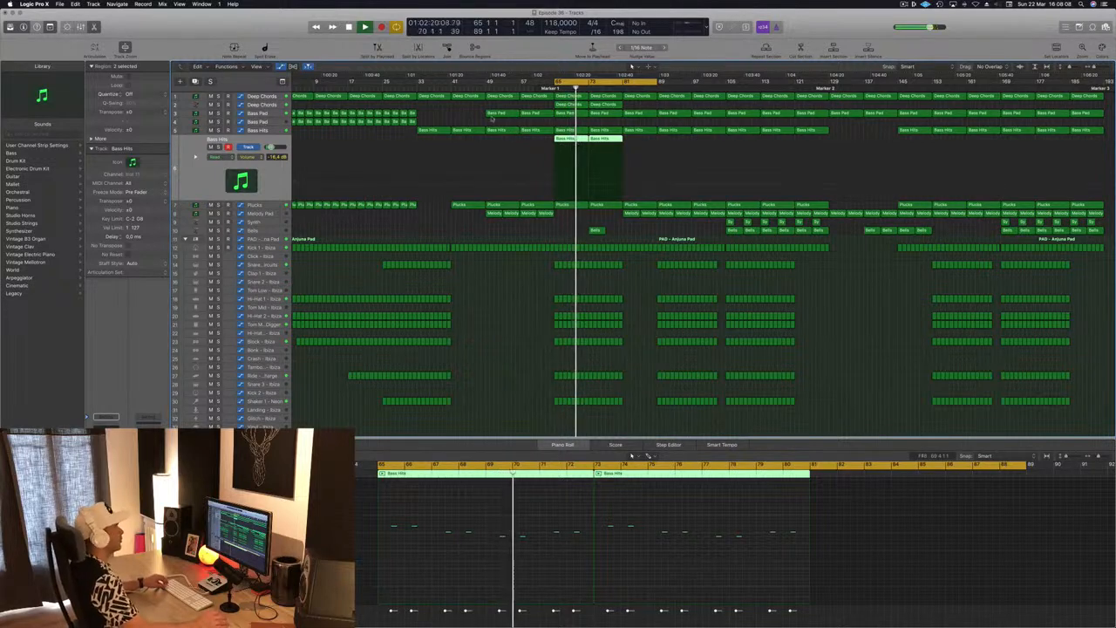
- Play the new Bass Hits layer from the cycle start and compare it soloed and within the full mix
key(space)
key(space)
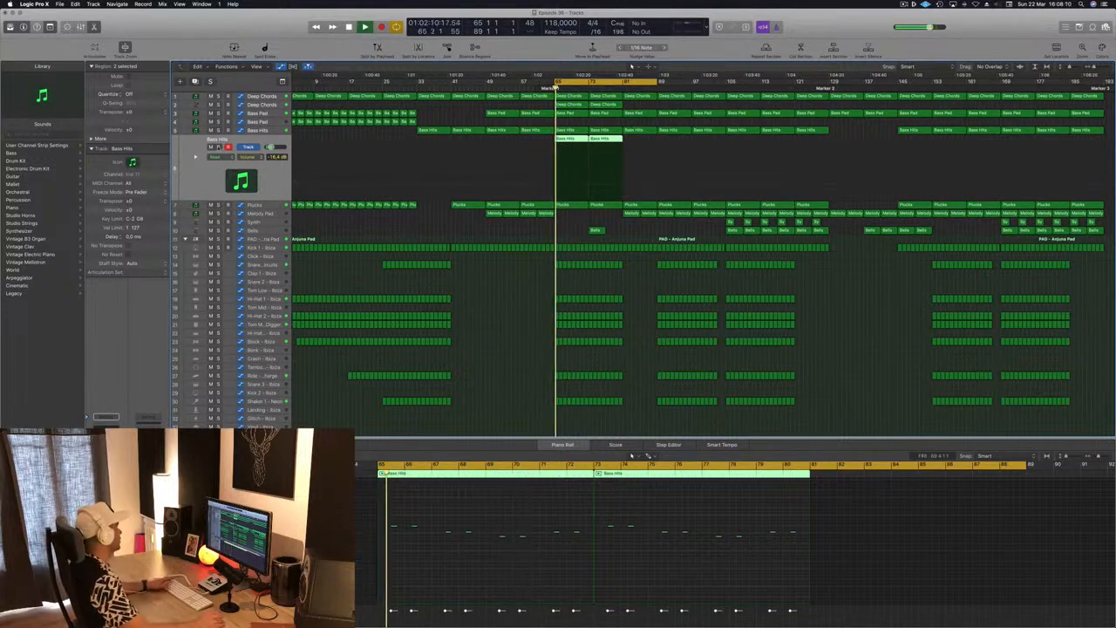
key(ctrl+s)
key(ctrl+s)
key(space)
key(space)
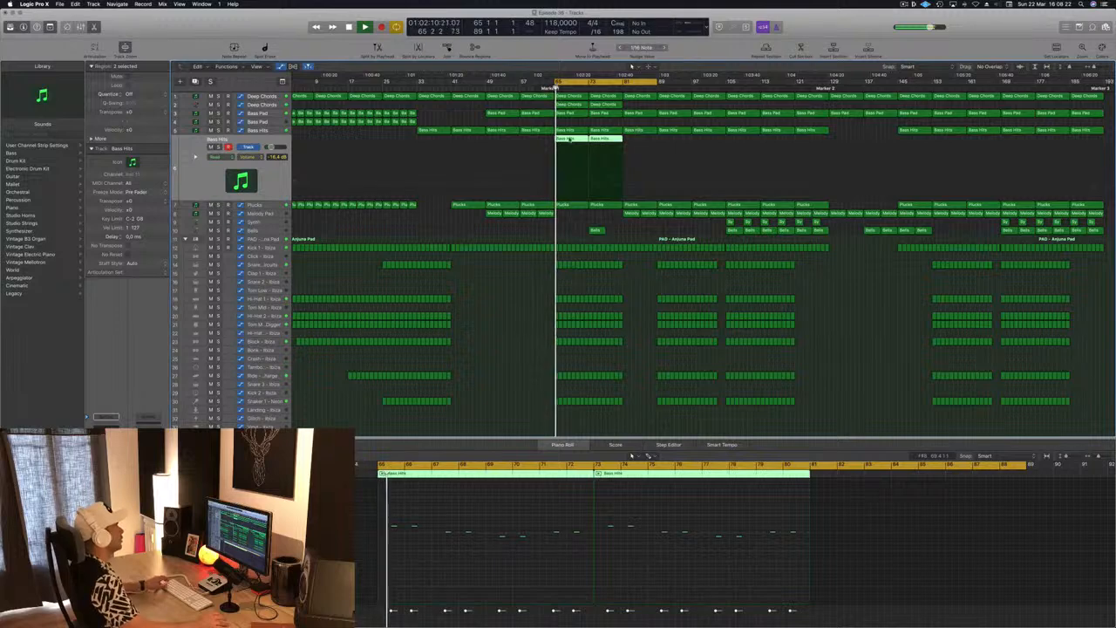
- Copy the two new Bass Hits regions and the two duplicated Deep Chords regions from bar 65 to bar 81
drag(568, 143, 640, 107)
key(space)
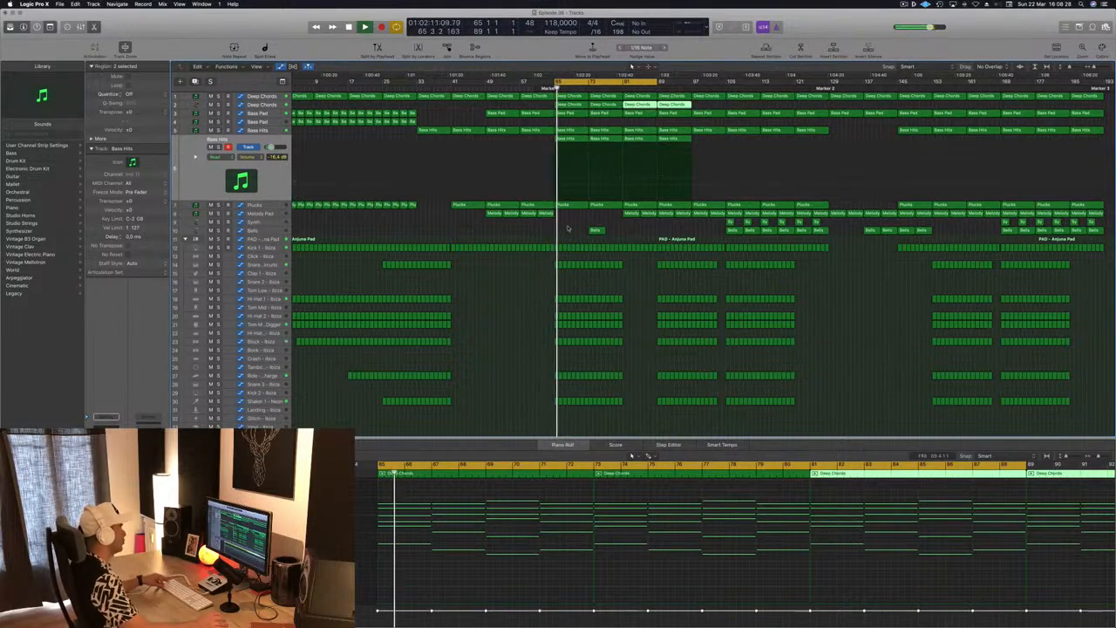
scroll(568, 225, down, 2)
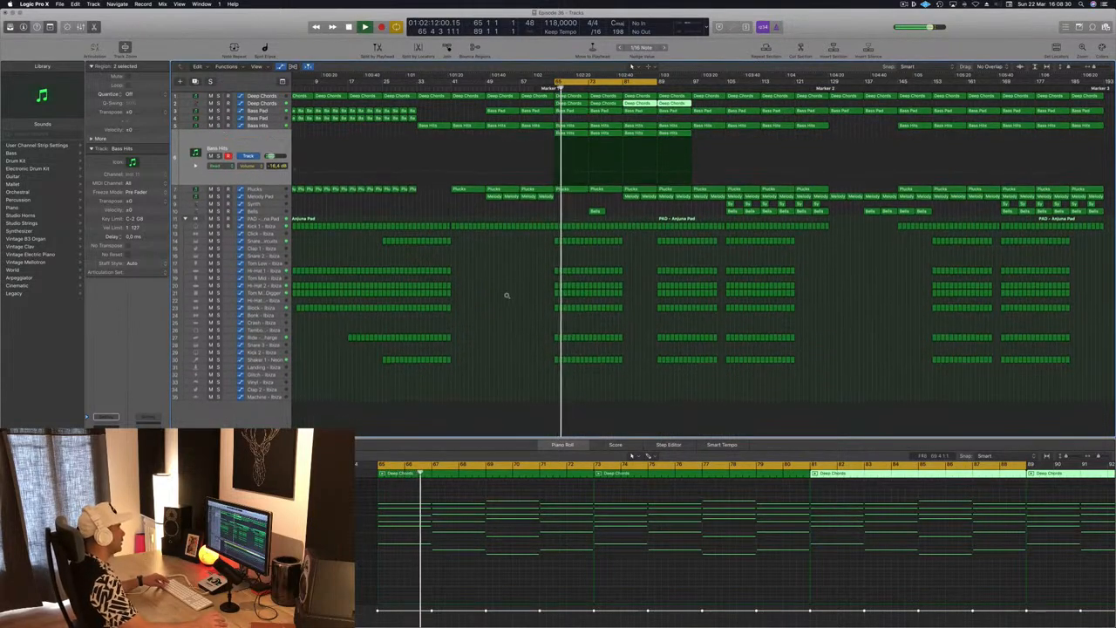
scroll(504, 296, down, 2)
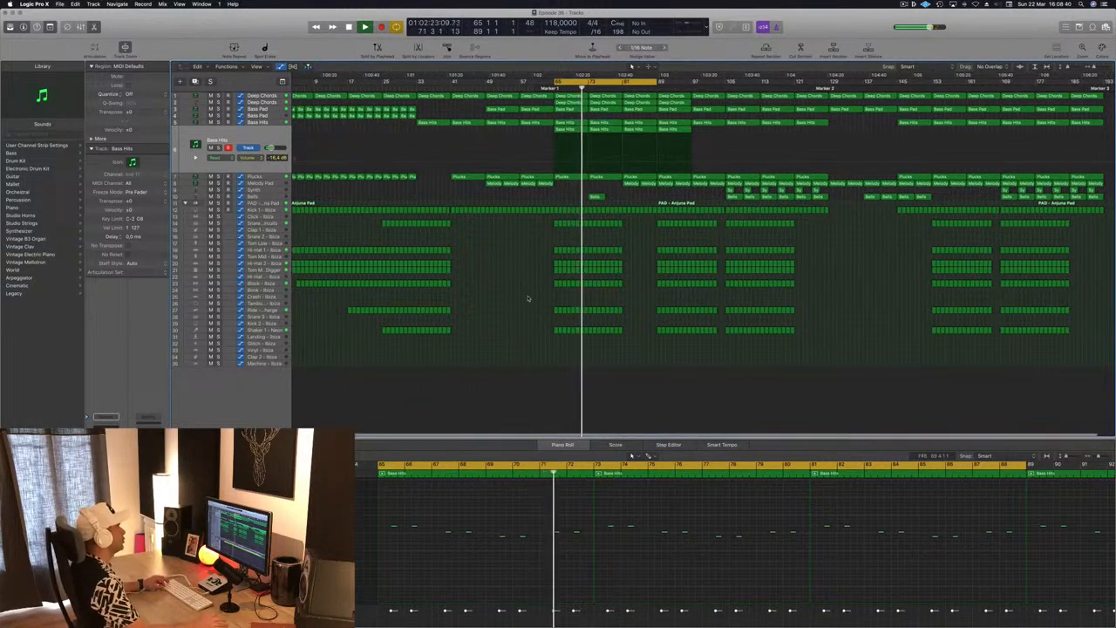
- Select the Bells track and delete the notes around bar 75 from its region at bar 73
scroll(528, 299, left, 2)
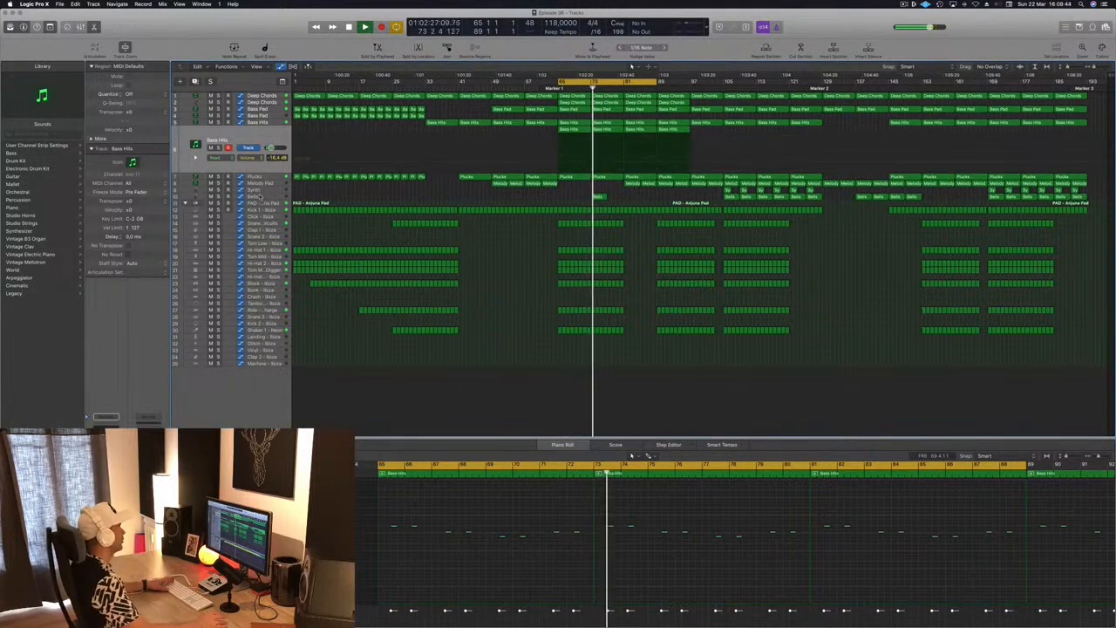
click(259, 197)
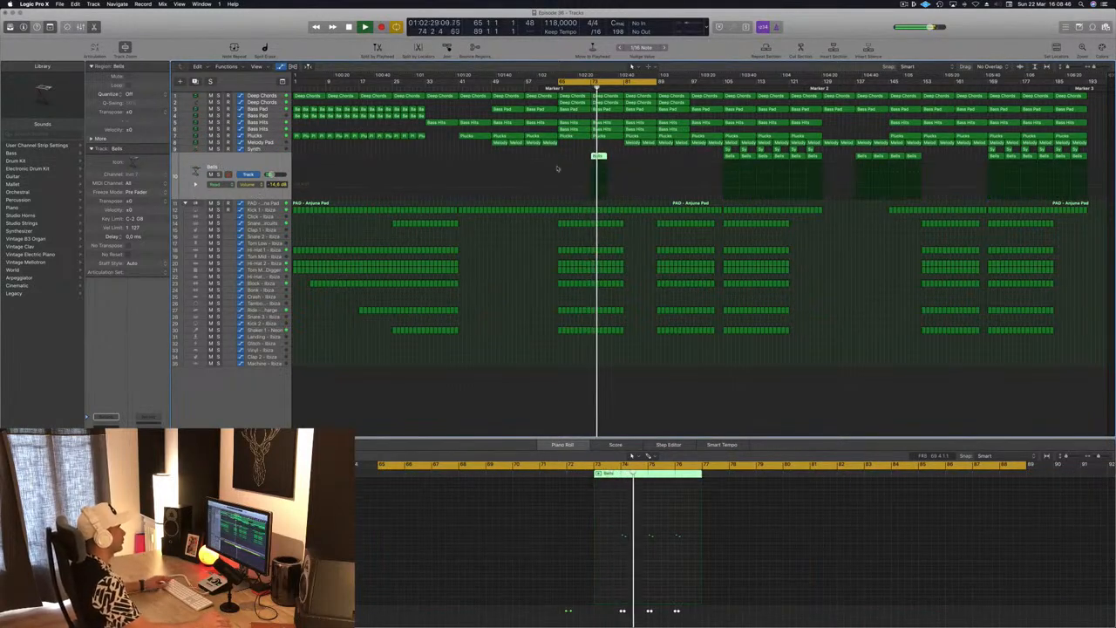
key(super+Right)
key(super+Right)
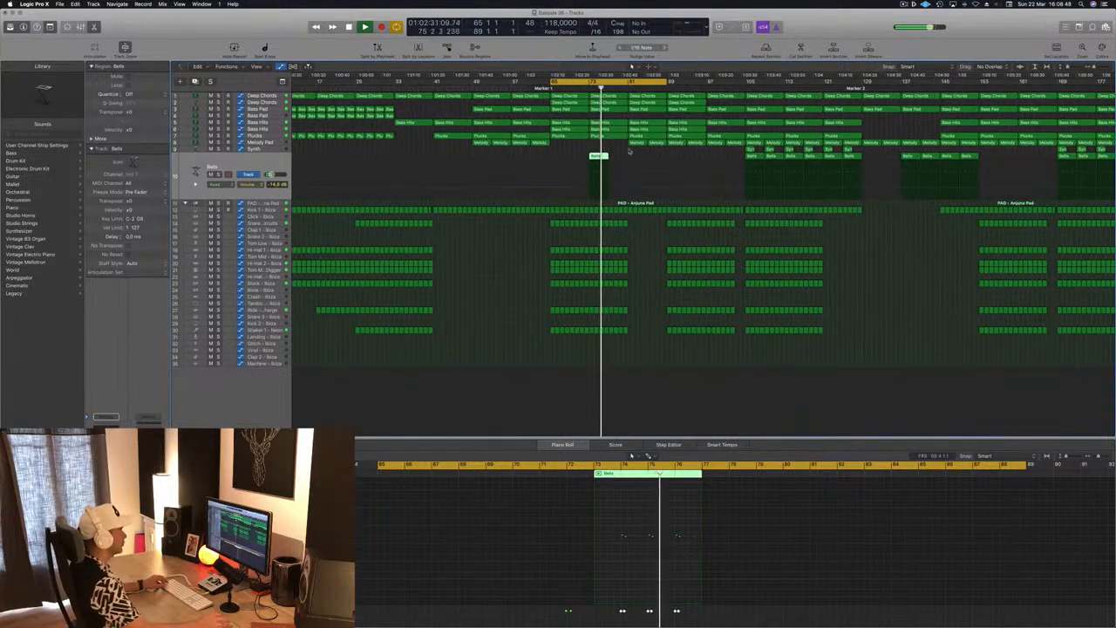
click(661, 556)
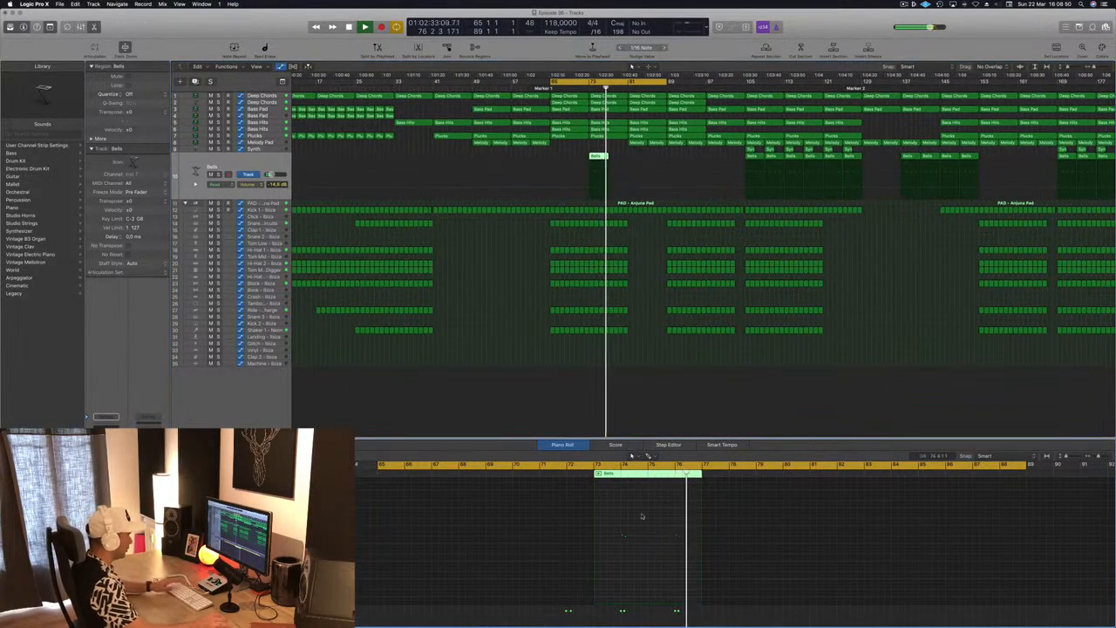
- Play the arrangement from just before bar 73 to check the edited Bells region in context
click(586, 88)
click(586, 88)
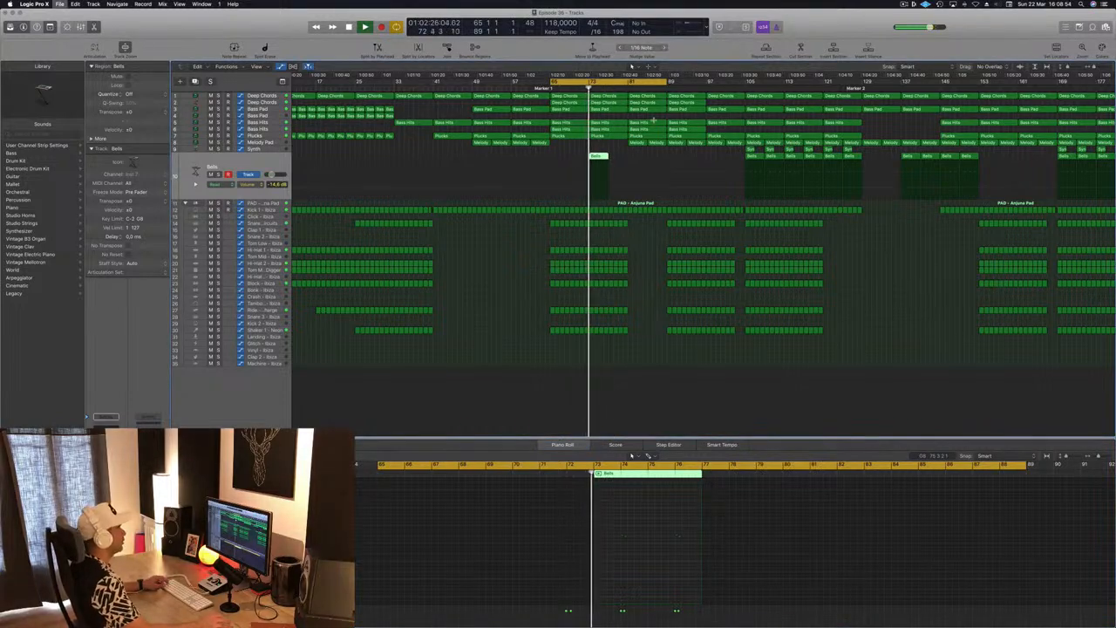
scroll(628, 150, down, 2)
scroll(628, 150, up, 3)
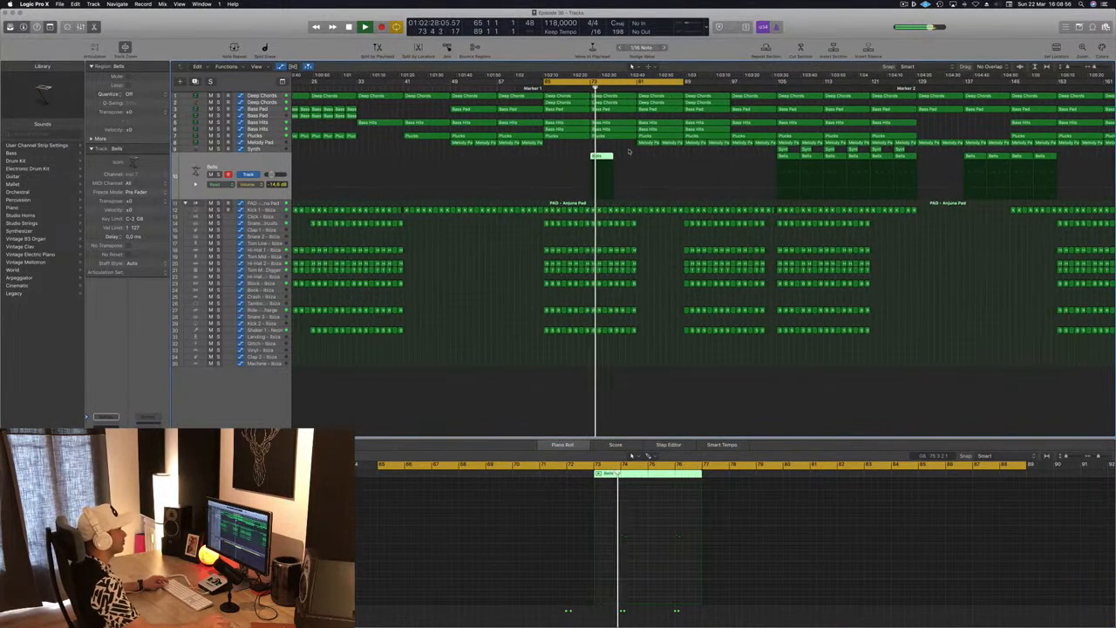
scroll(627, 150, up, 1)
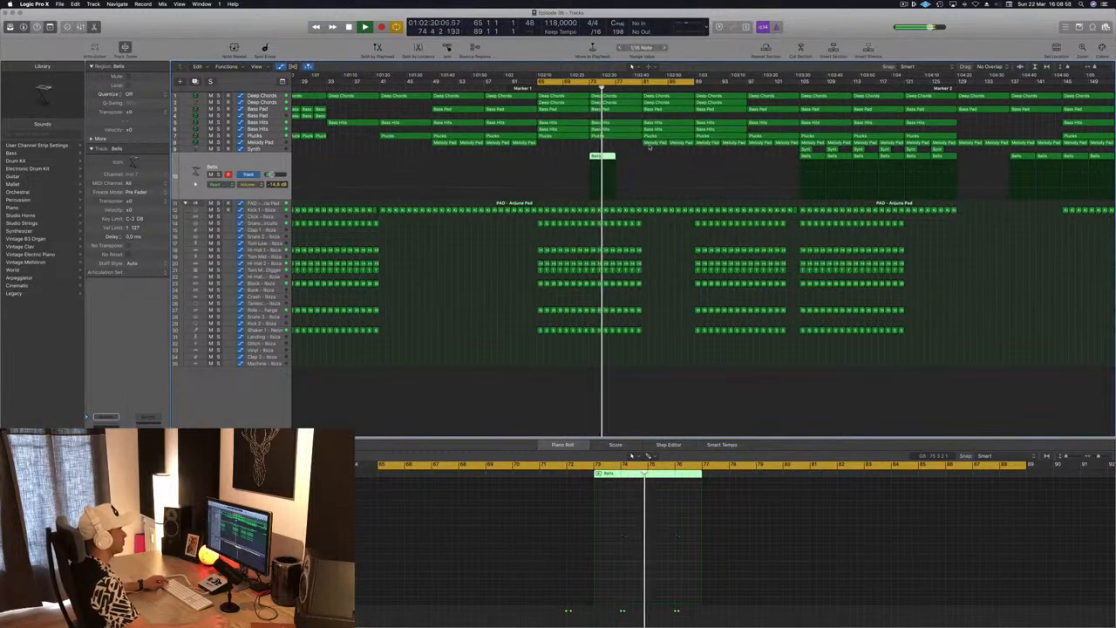
scroll(656, 153, down, 1)
scroll(661, 216, down, 1)
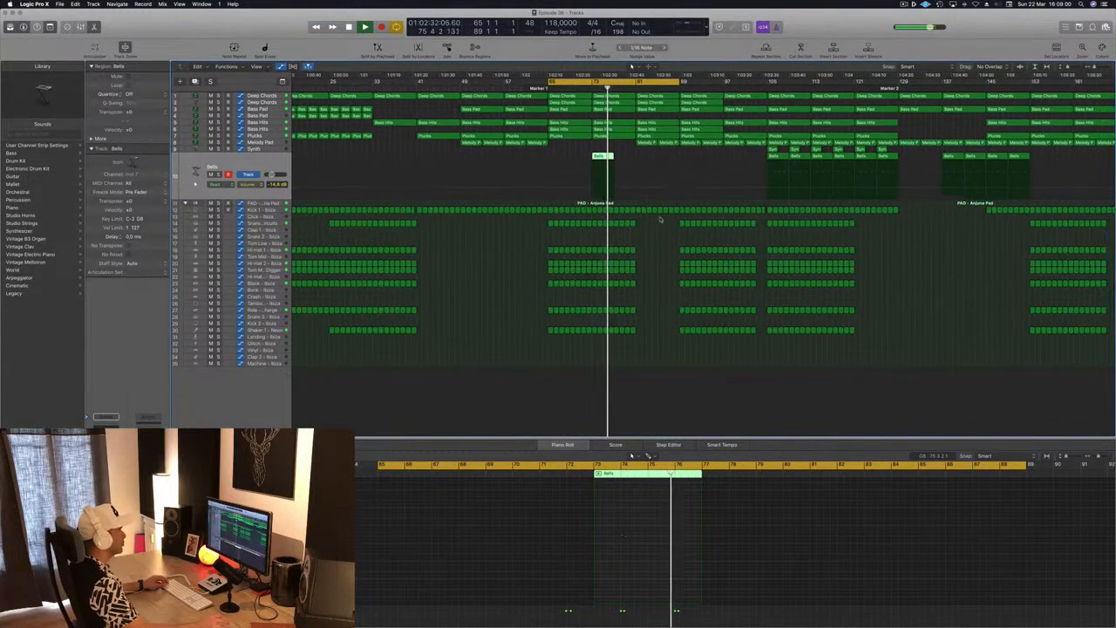
- Adjust the automation curve of the first Deep Chords track between bars 81 and 89
scroll(658, 196, down, 1)
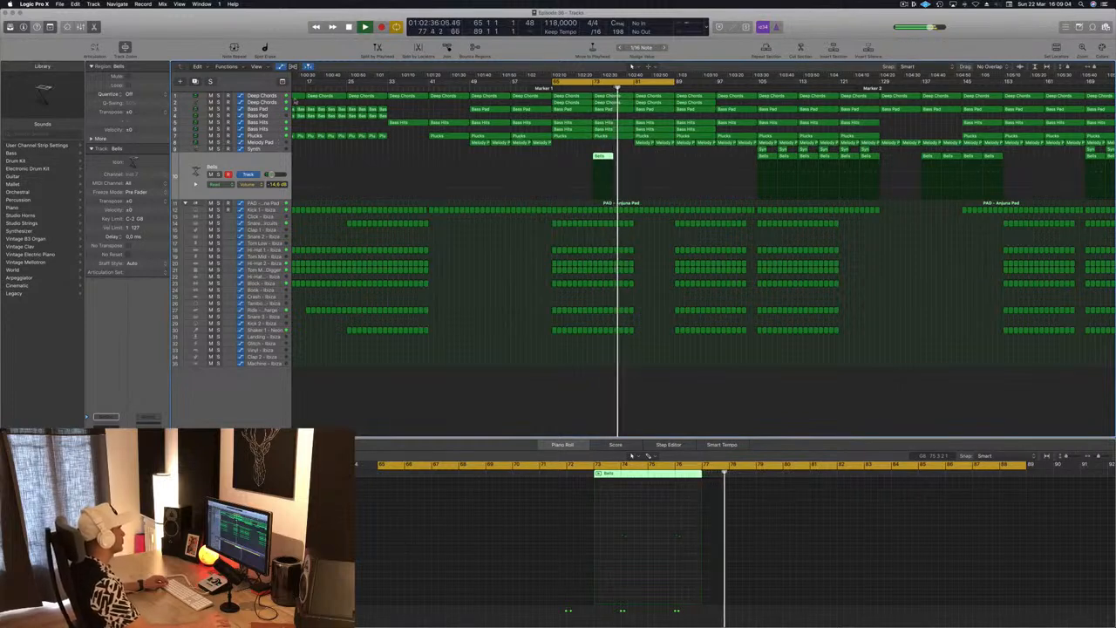
click(603, 96)
drag(635, 135, 674, 132)
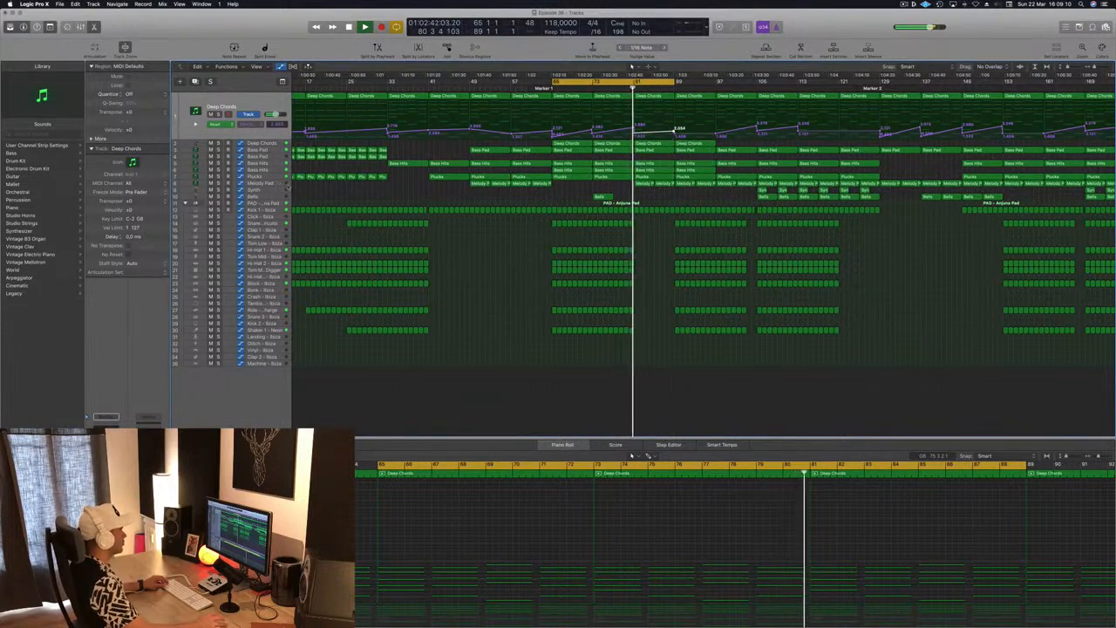
- Raise the Melody Pad track's automation point at bar 89 and fine-tune its position
click(646, 183)
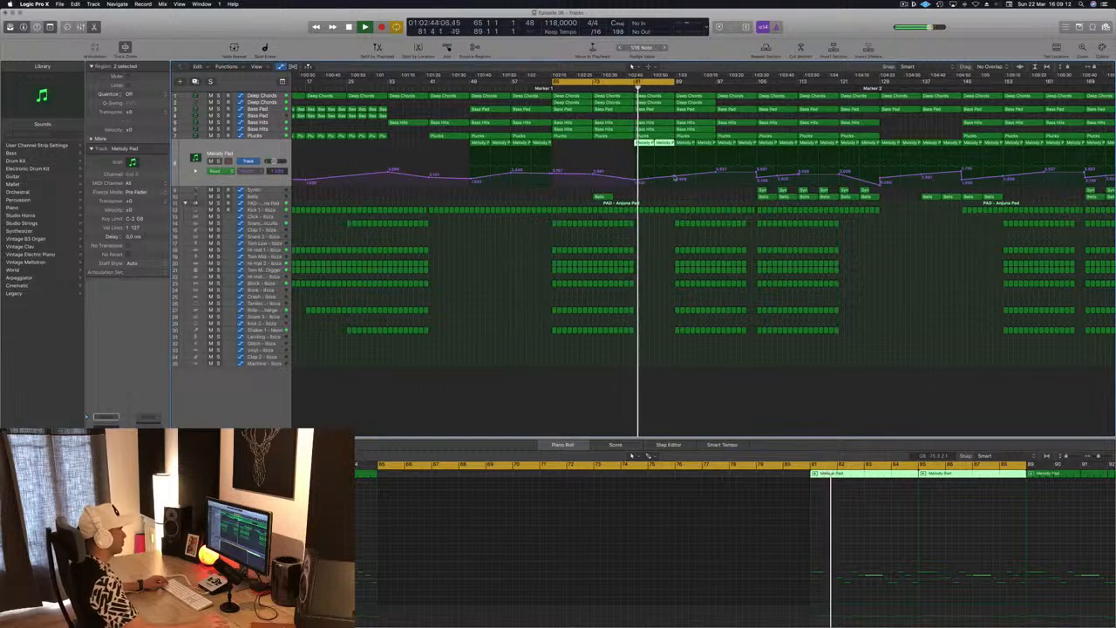
mouse_move(675, 176)
mouse_down()
mouse_move(636, 180)
mouse_move(675, 169)
mouse_up()
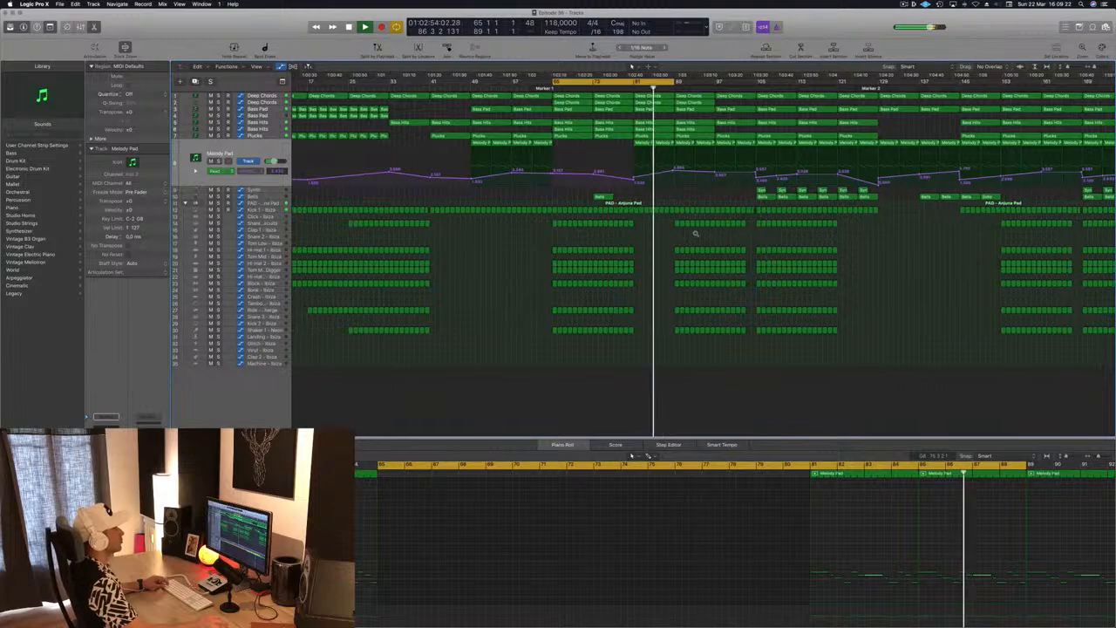
scroll(696, 233, left, 3)
scroll(670, 248, right, 2)
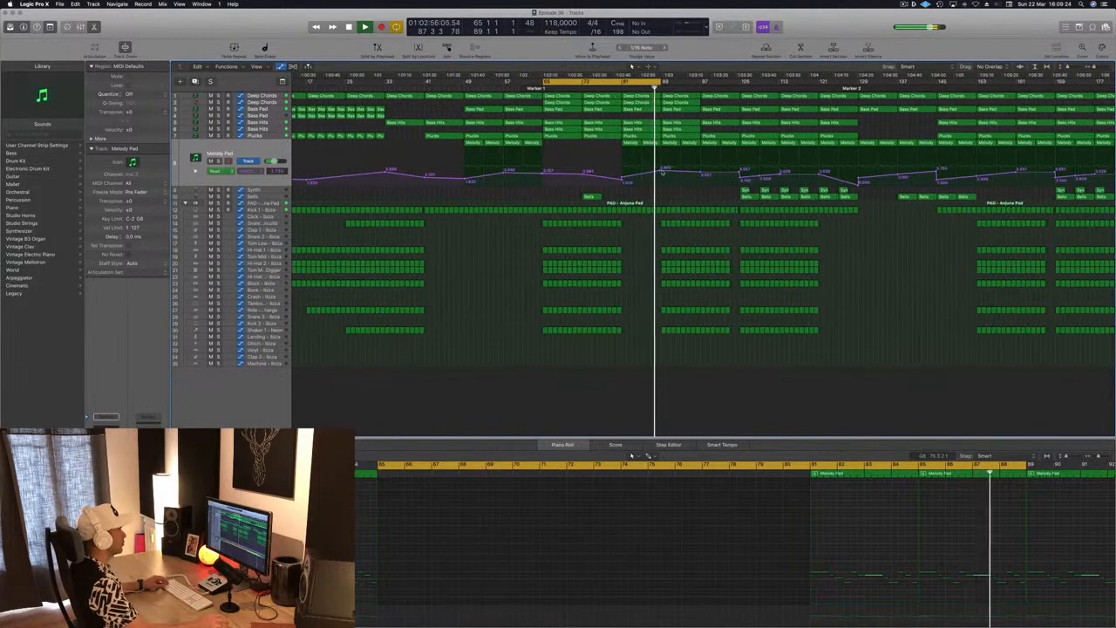
drag(659, 171, 660, 171)
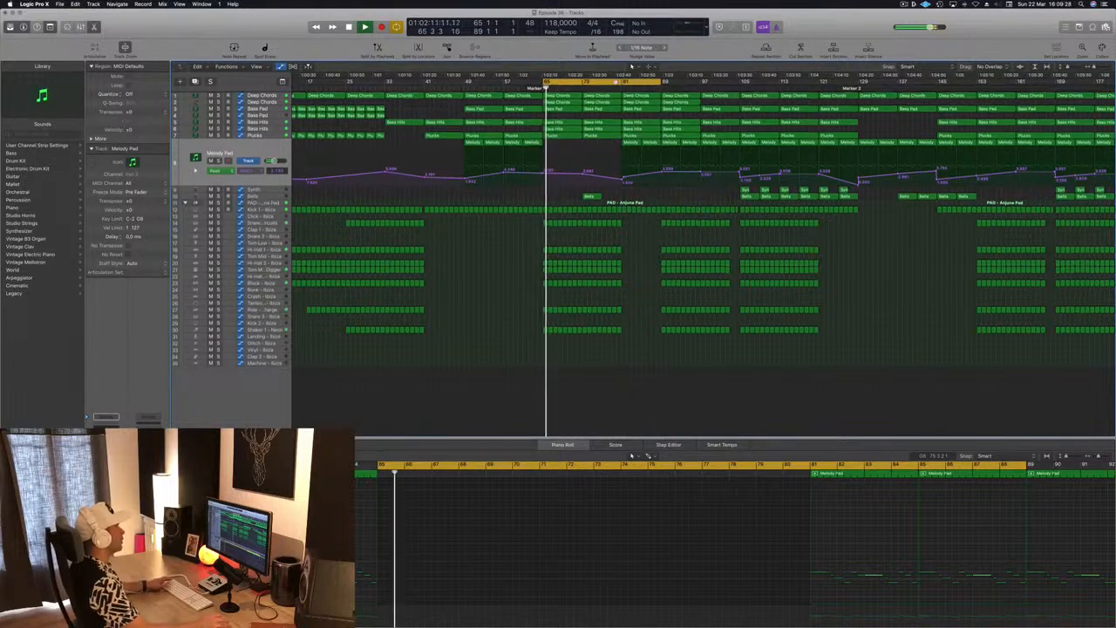
- Extend the end of the cycle range to bar 97
drag(622, 80, 699, 83)
scroll(427, 148, left, 1)
scroll(428, 148, left, 3)
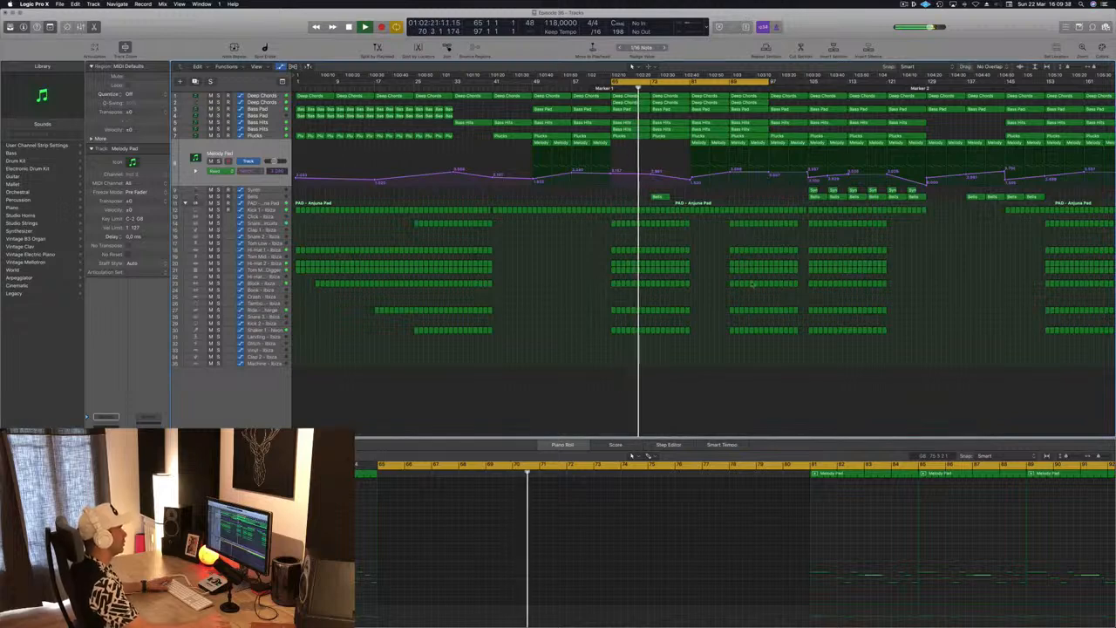
- Copy the percussion regions of bars 73 to 81 to bar 81, filling the gap up to bar 89
key(shift+period)
drag(695, 225, 655, 347)
drag(657, 227, 698, 201)
- Copy the Bells region from bar 73 to bar 81 and play from just before the copy
click(661, 198)
click(684, 87)
key(super+Left)
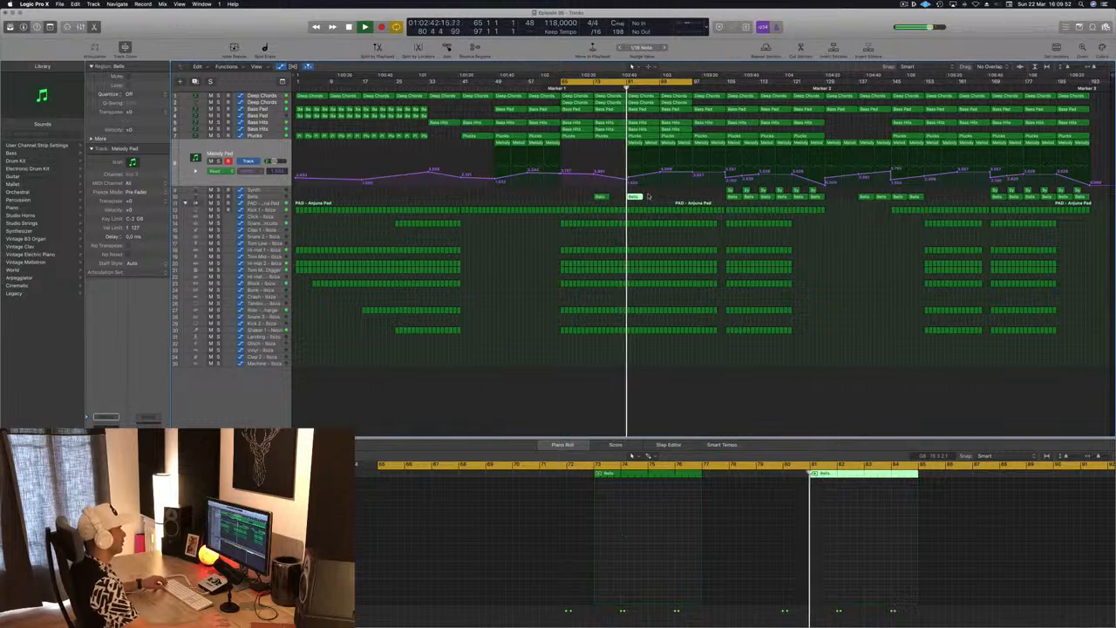
click(824, 473)
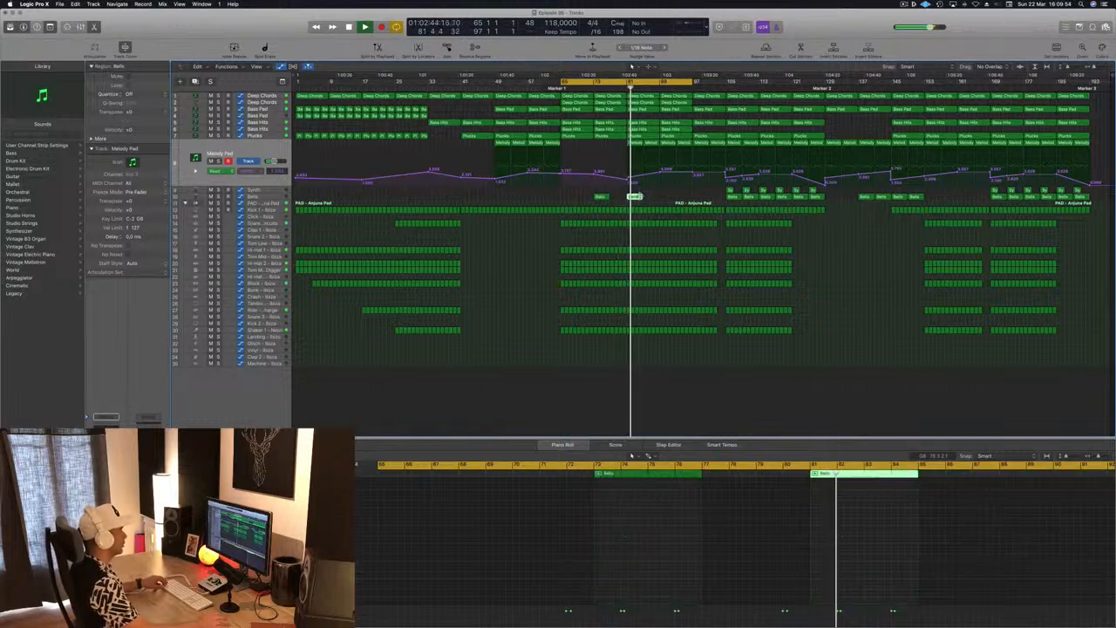
- Copy the Bells region at bar 81 to bar 85 and replay the section from bar 81
click(663, 200)
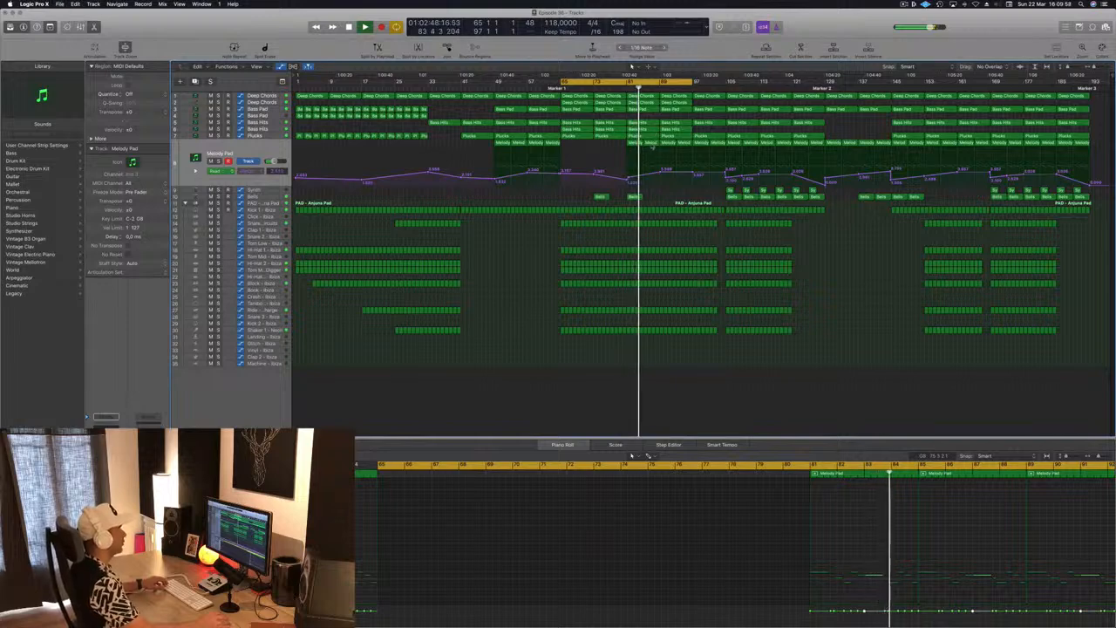
click(641, 198)
mouse_move(643, 198)
mouse_down()
mouse_move(660, 176)
mouse_move(645, 177)
mouse_up()
click(645, 176)
key(super+Right)
key(super+Right)
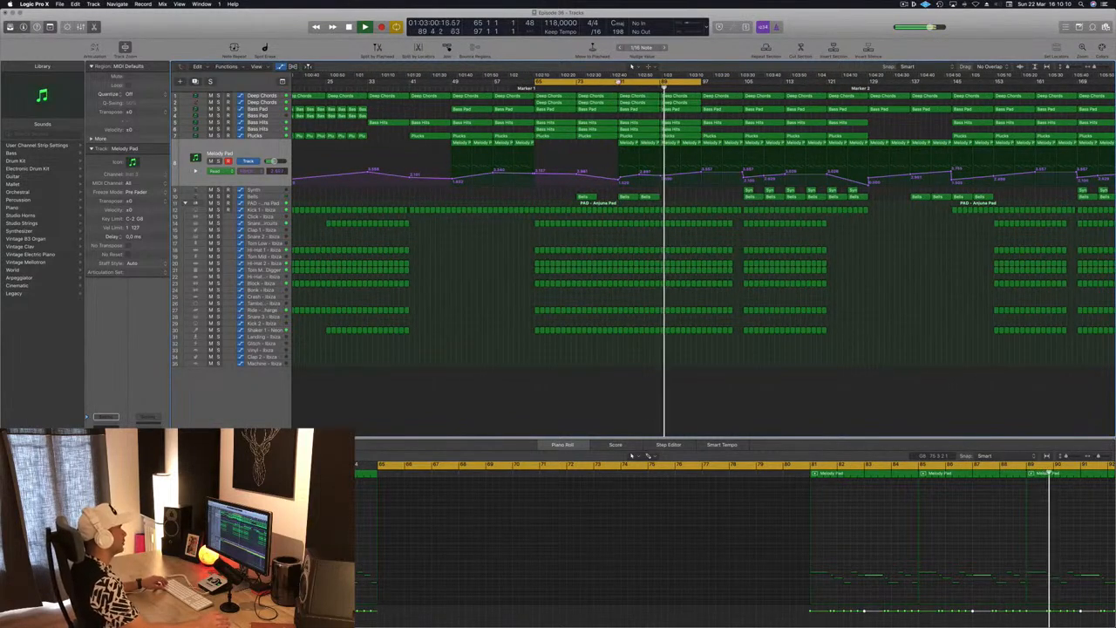
click(616, 88)
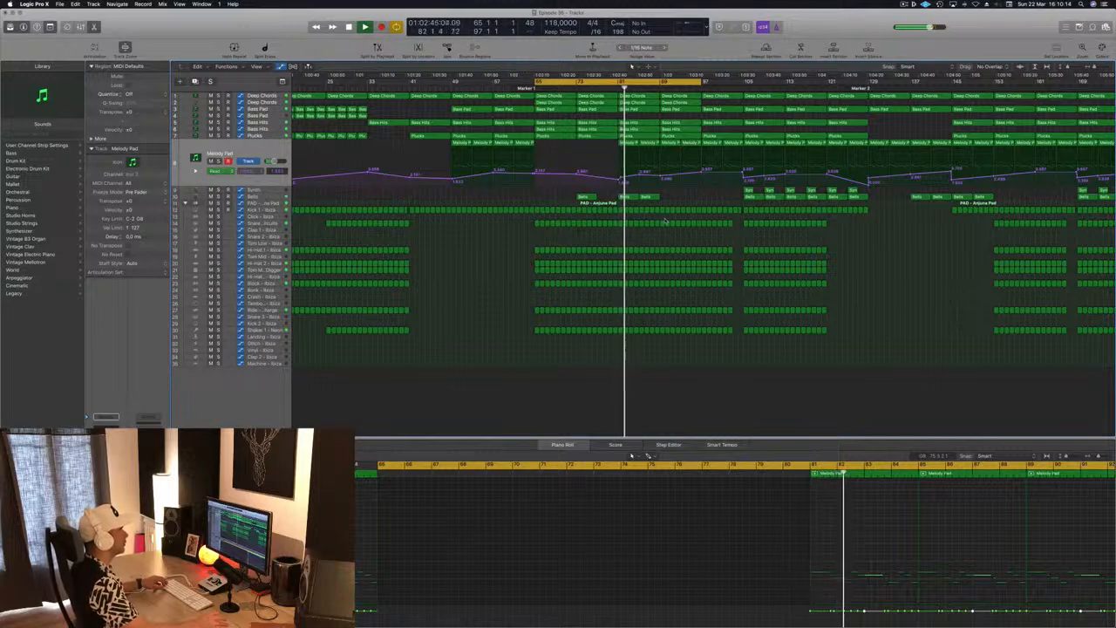
- Delete the percussion regions from bar 89 to bar 105 and the Kick 1 regions from bar 97 to bar 105
drag(687, 329, 692, 334)
key(Delete)
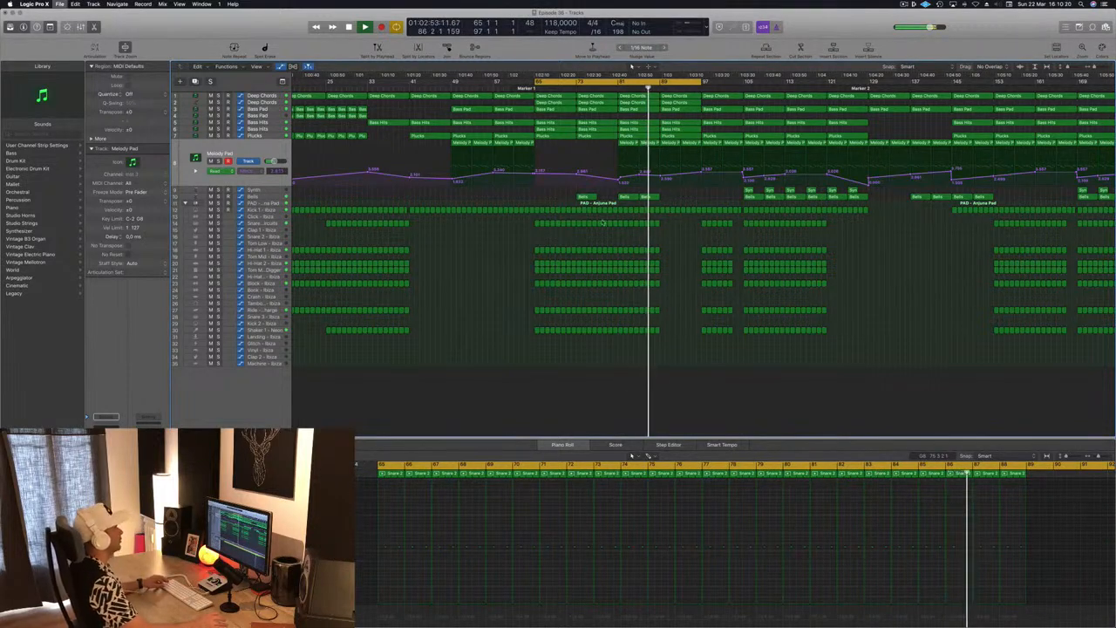
scroll(560, 247, left, 2)
scroll(530, 254, up, 2)
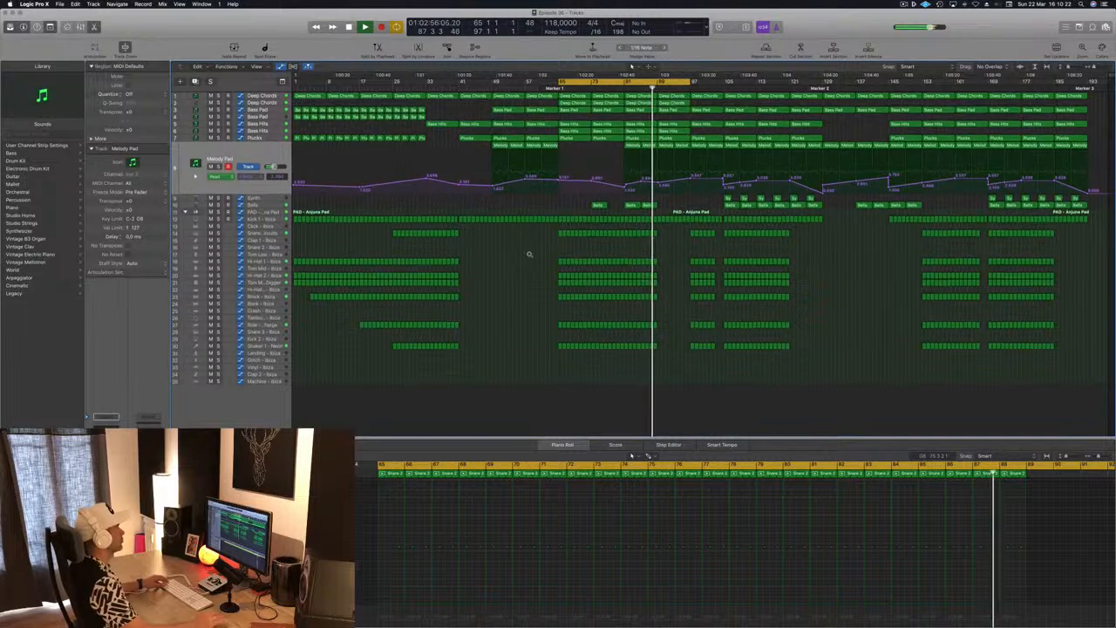
scroll(529, 254, up, 1)
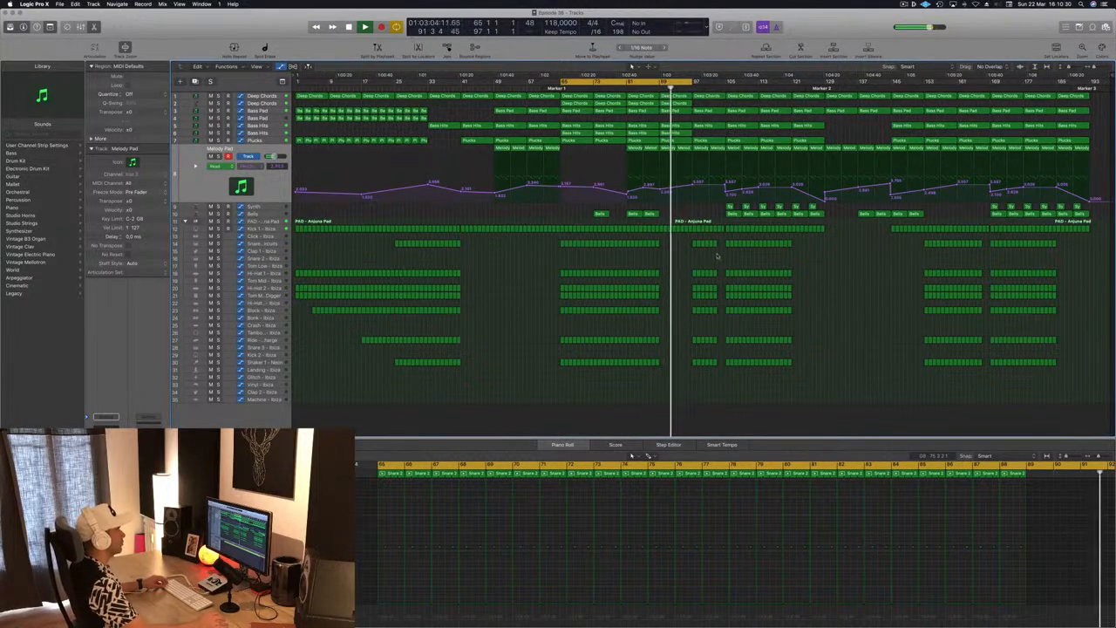
drag(694, 242, 719, 370)
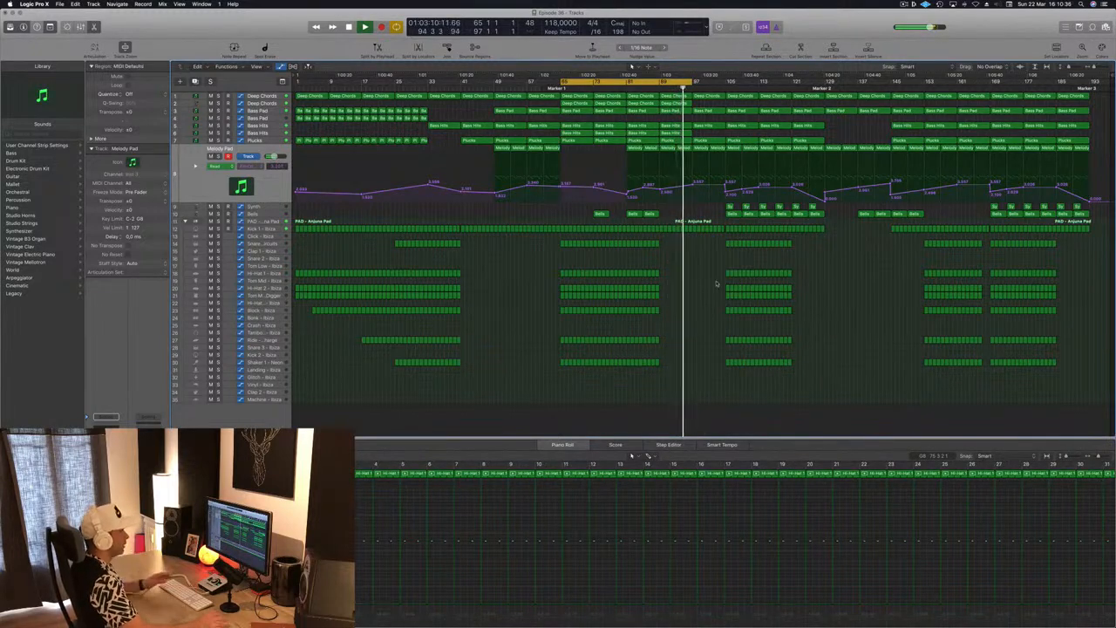
scroll(720, 231, up, 5)
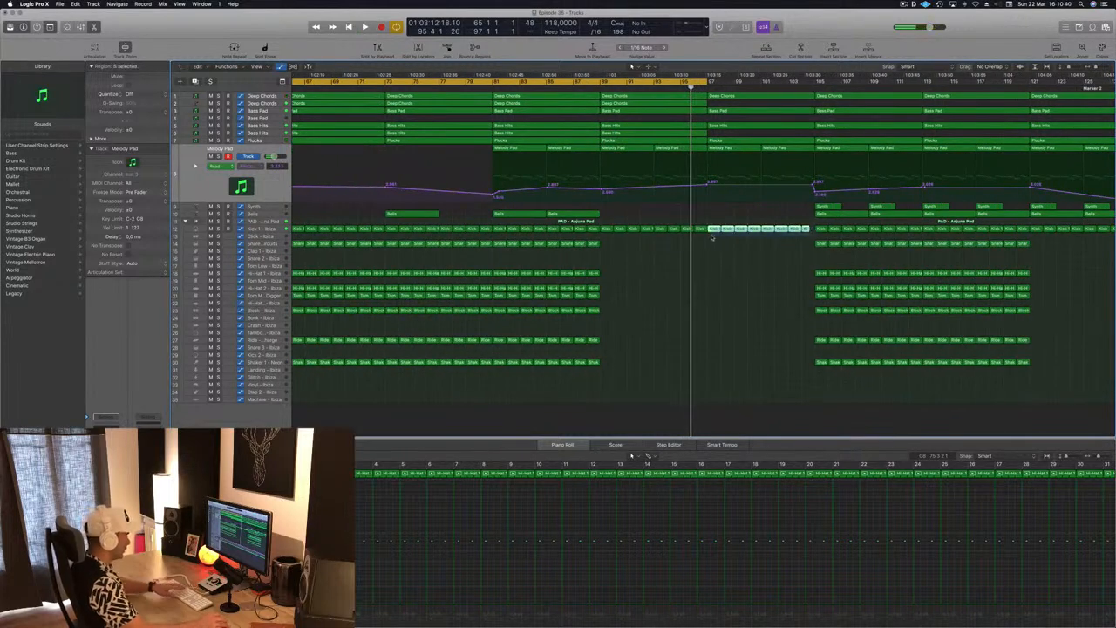
key(Delete)
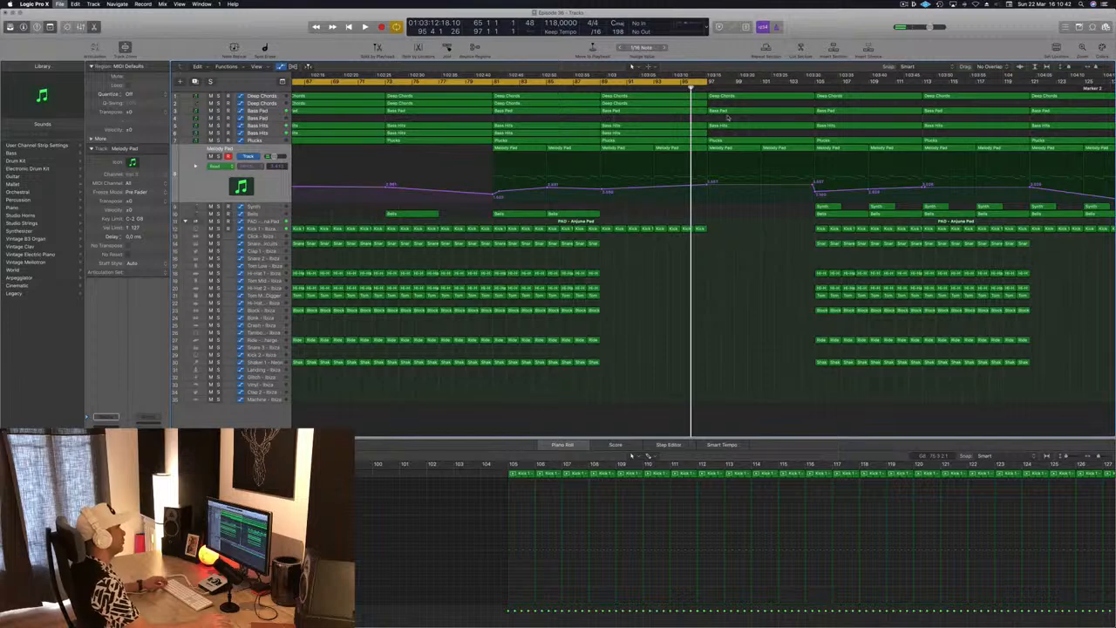
- Set the cycle range to bars 97 to 129 and lower the Melody Pad track's automation point at bar 97
scroll(740, 148, down, 5)
drag(689, 81, 824, 88)
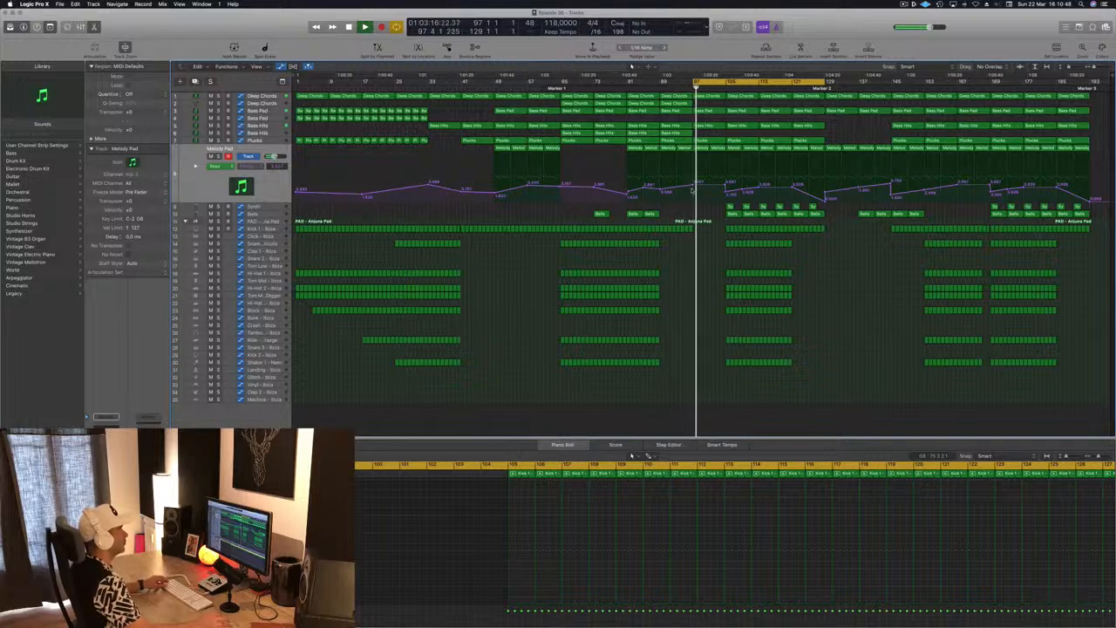
click(680, 89)
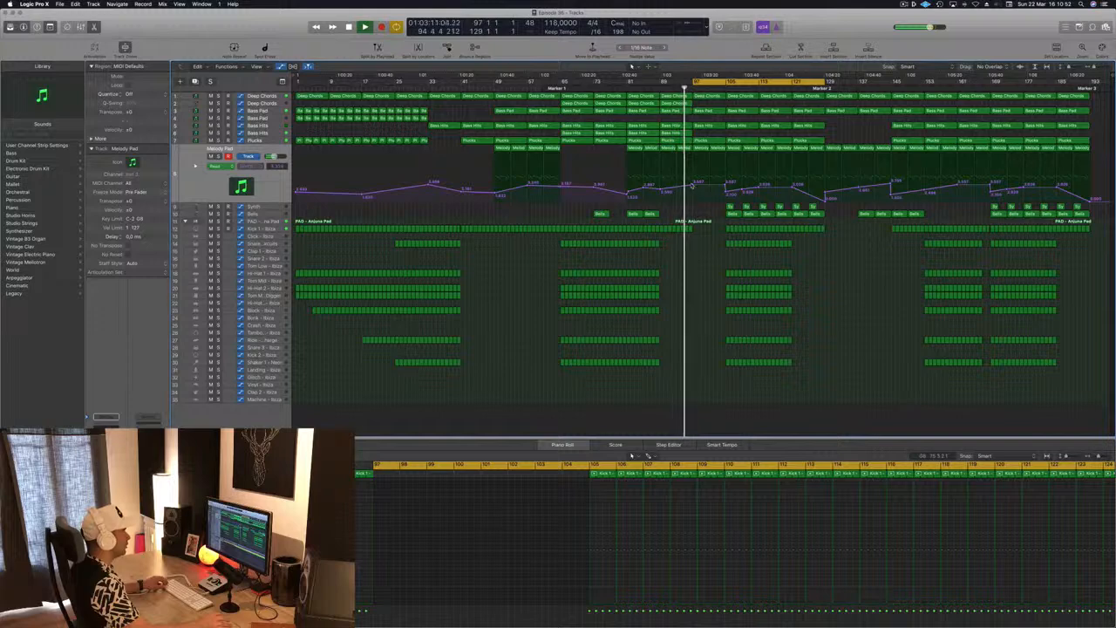
drag(689, 188, 697, 192)
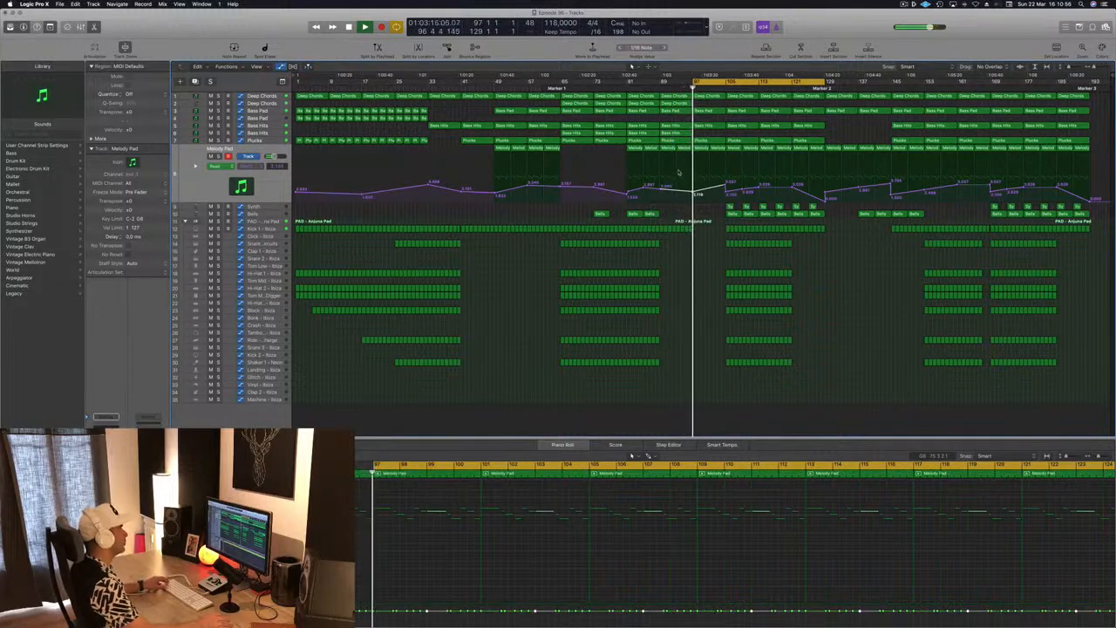
- Delete the Bass Hits and Plucks regions from bar 97 to bar 113
click(717, 140)
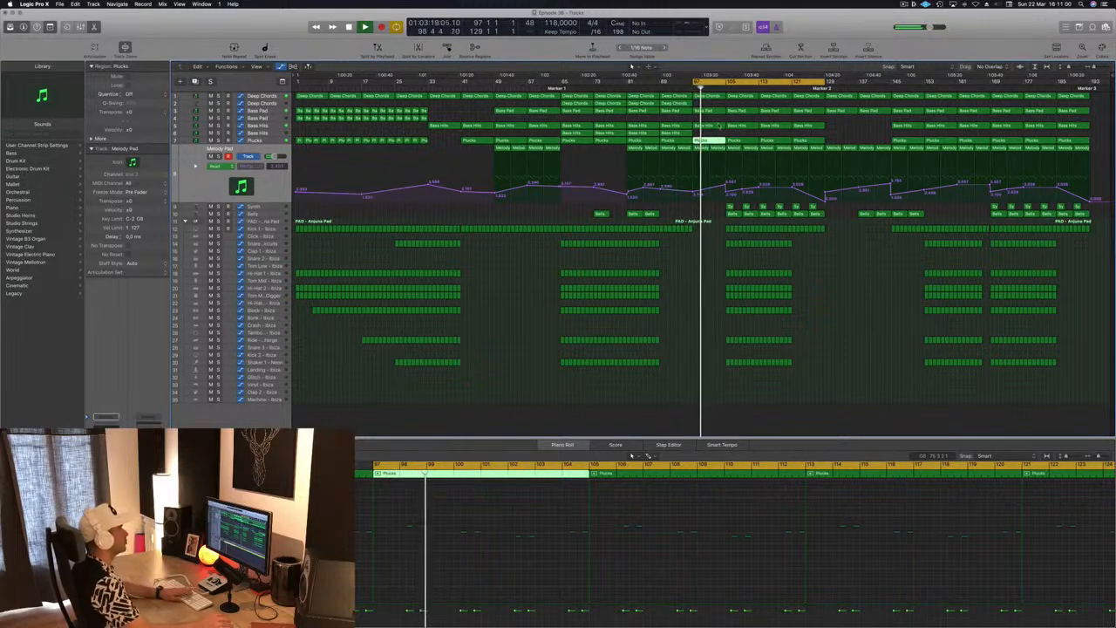
click(713, 127)
key(Delete)
click(712, 140)
key(Delete)
click(748, 126)
key(Delete)
click(748, 140)
key(Delete)
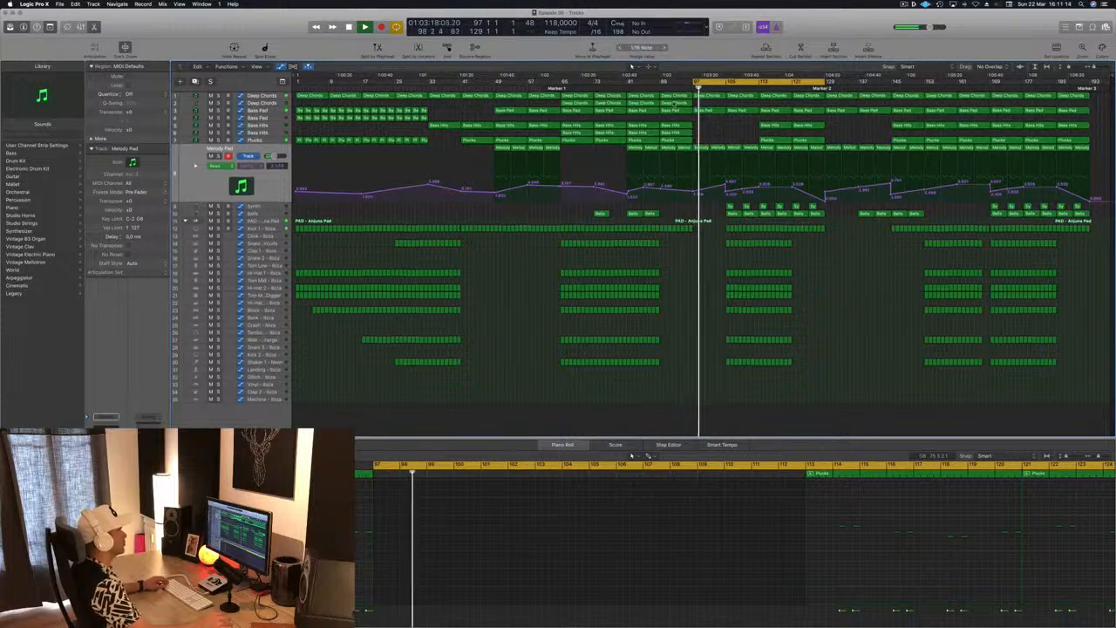
- Copy the second Deep Chords track's region at bar 89 to bar 105
click(676, 103)
drag(676, 103, 713, 106)
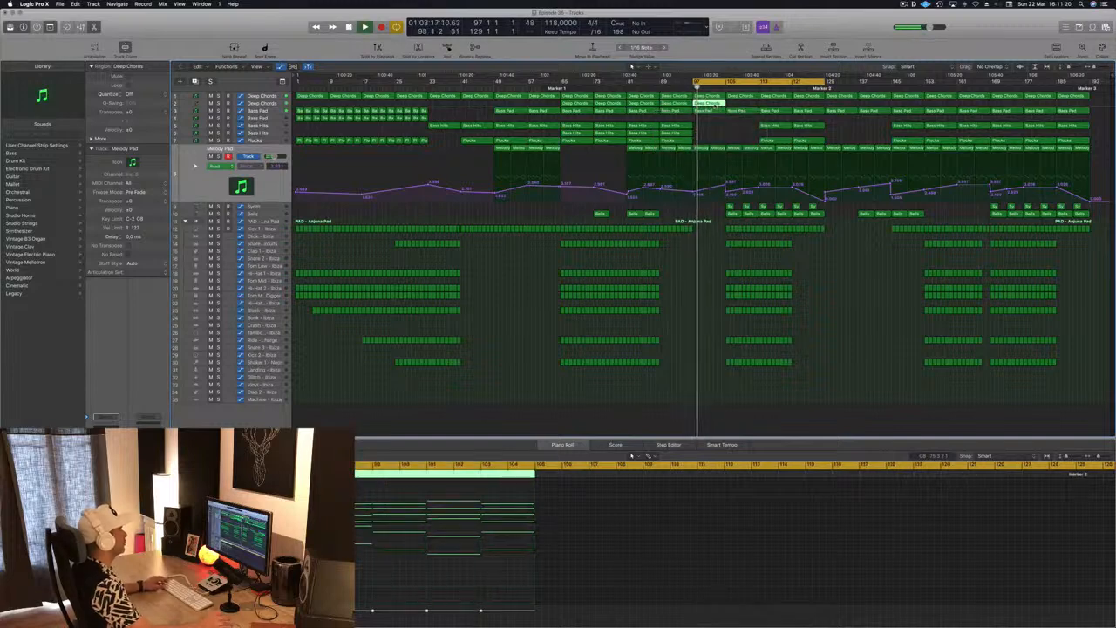
click(814, 102)
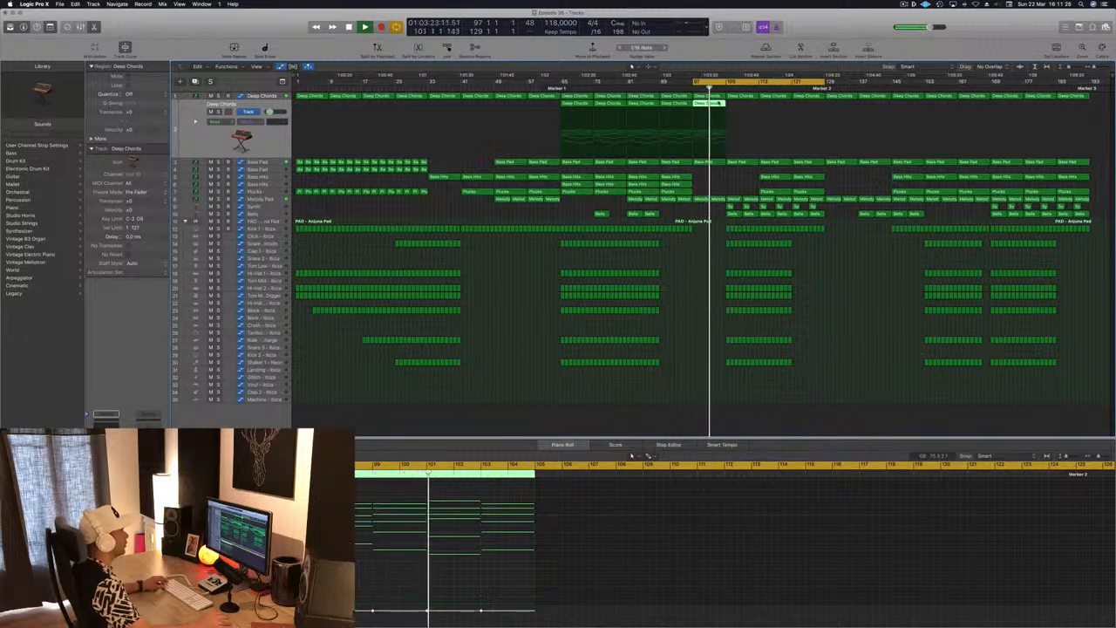
drag(720, 102, 752, 105)
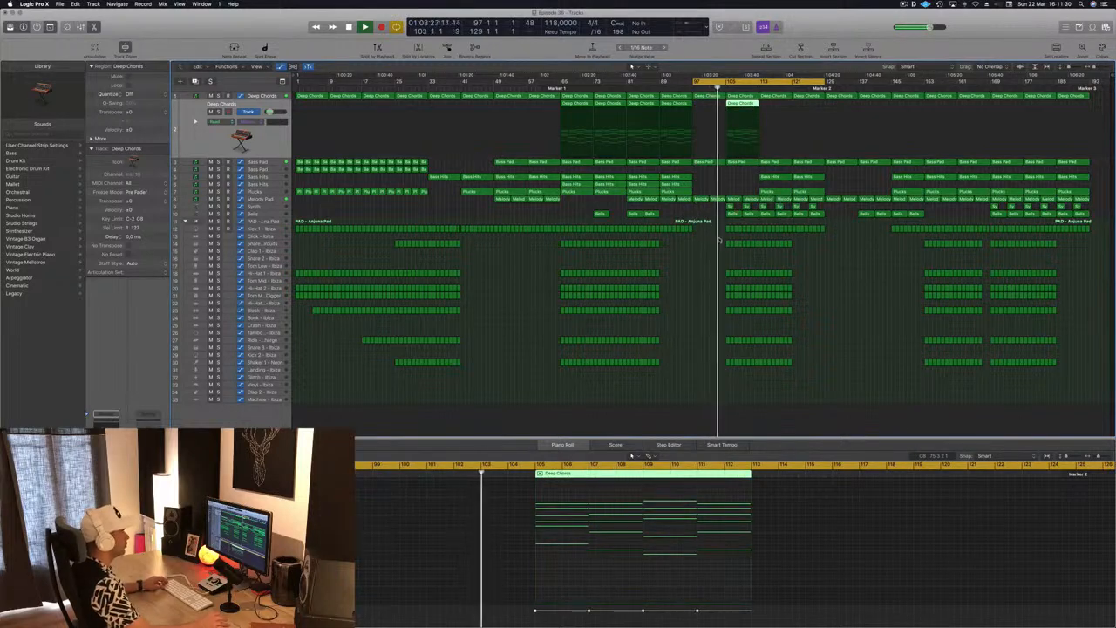
- Delete the kick and percussion regions from bar 105 to bar 113, replay from bar 97 and save the project
drag(725, 229, 757, 380)
key(Delete)
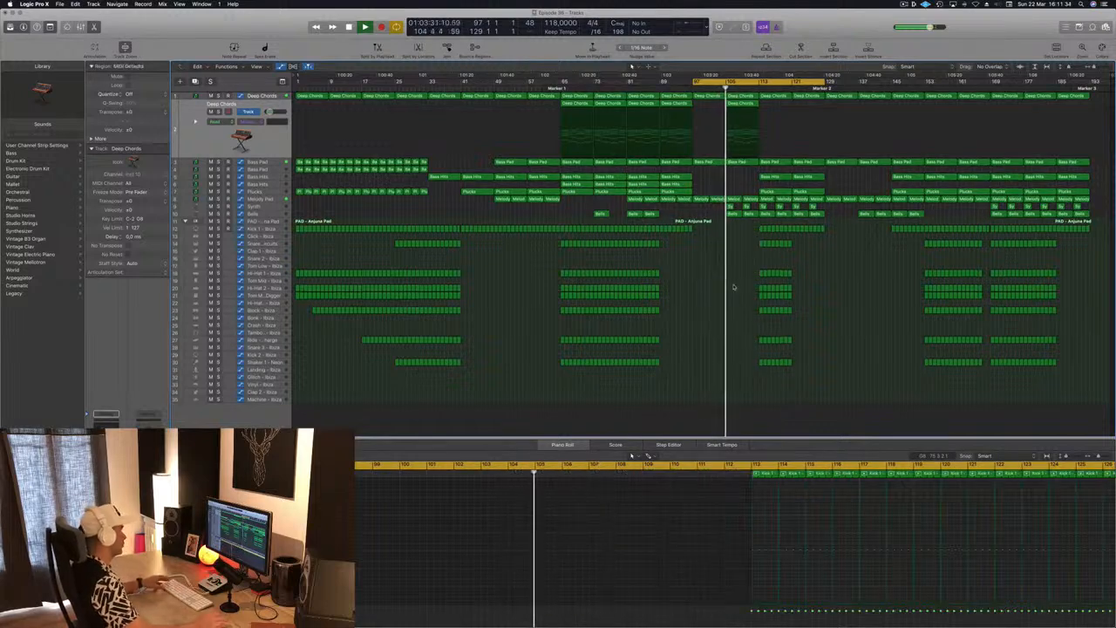
scroll(772, 159, up, 2)
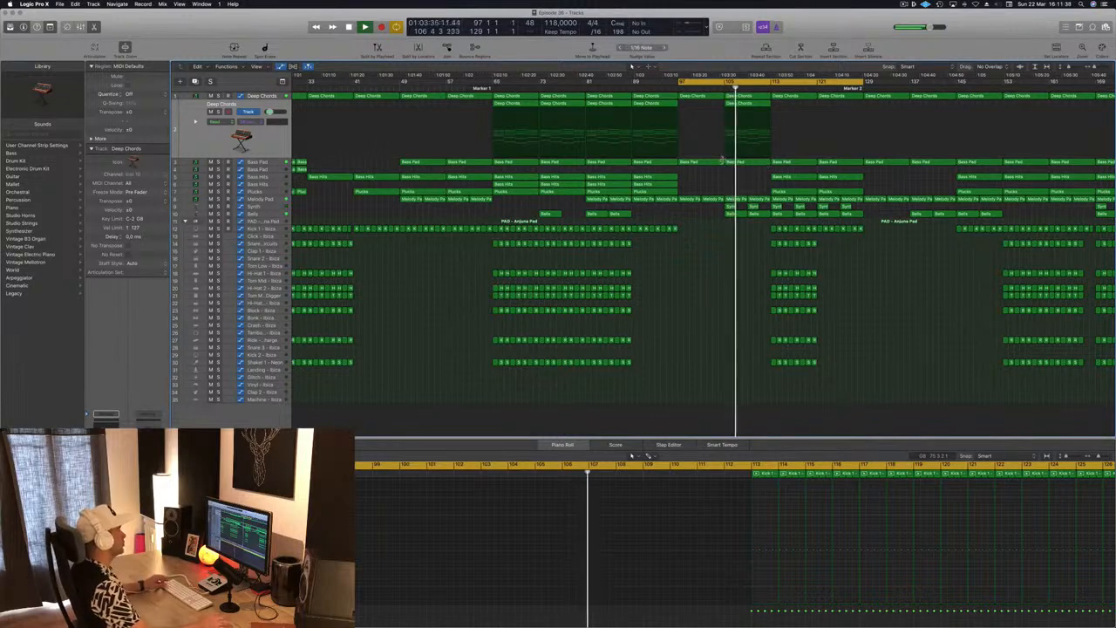
scroll(733, 170, up, 2)
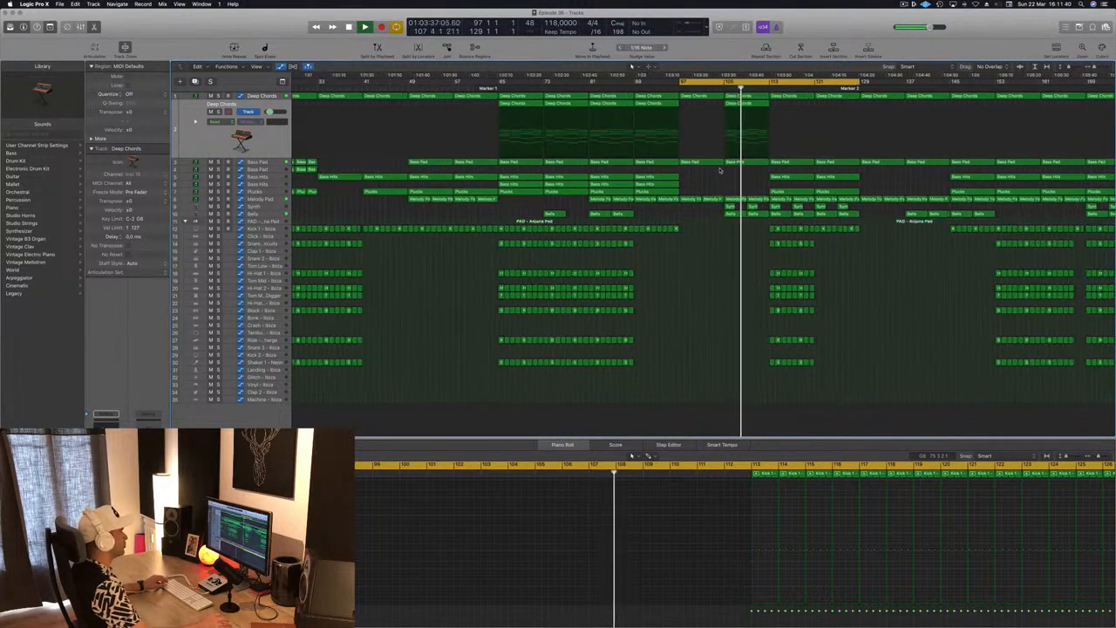
scroll(750, 181, up, 2)
key(Return)
key(super+s)
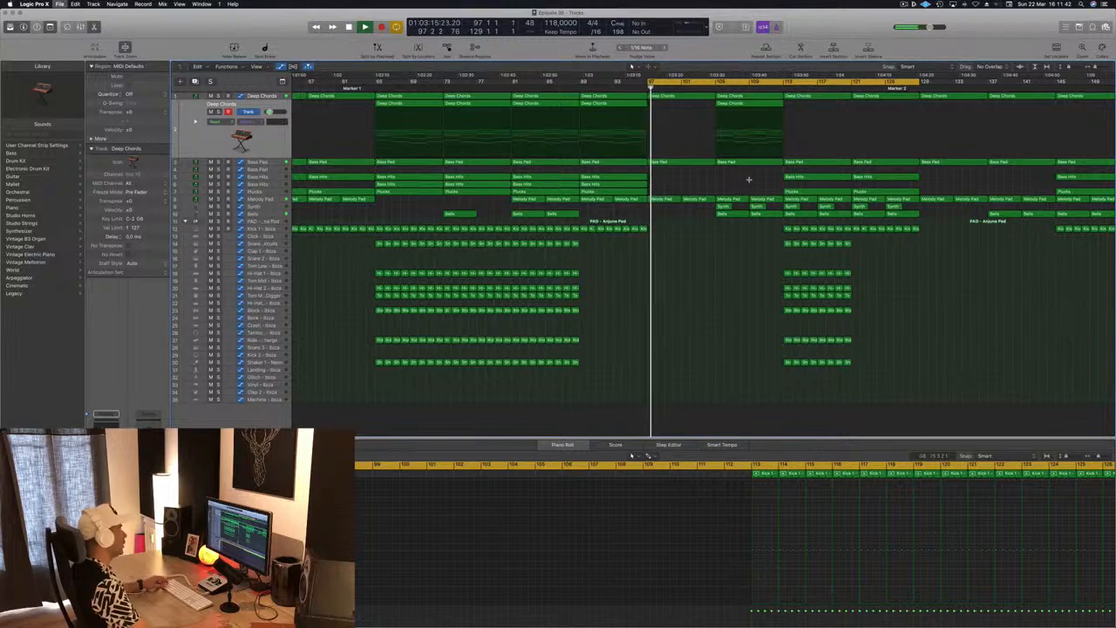
- Copy the kick and percussion regions from bar 113 onward repeatedly to fill the drum gaps up to bar 153
scroll(738, 262, down, 2)
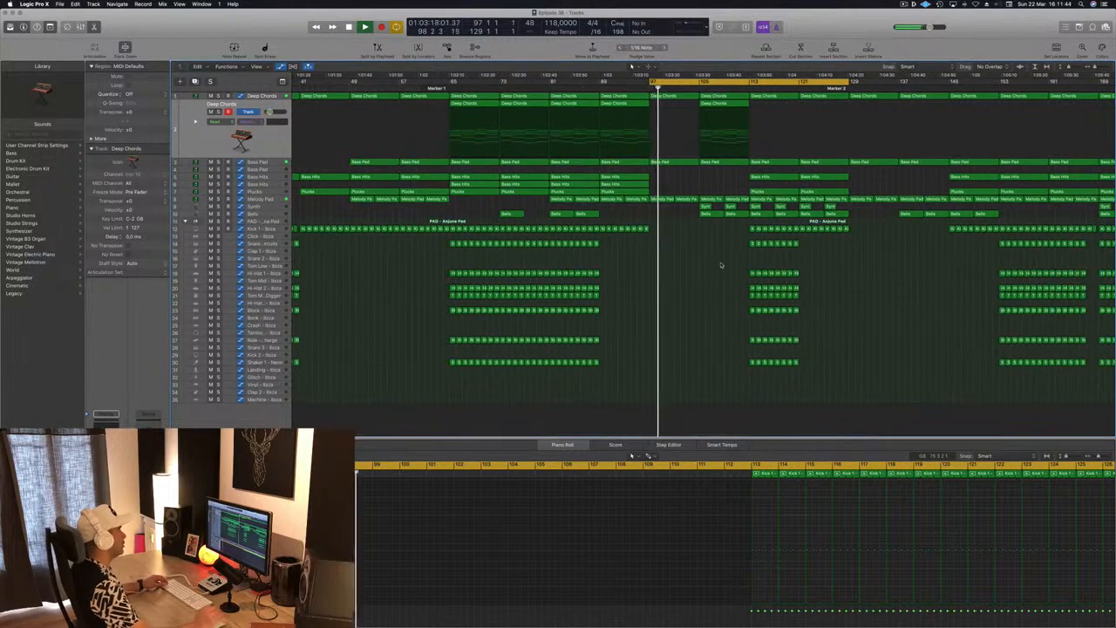
drag(879, 224, 805, 237)
drag(736, 224, 831, 428)
drag(756, 230, 897, 375)
drag(796, 231, 936, 376)
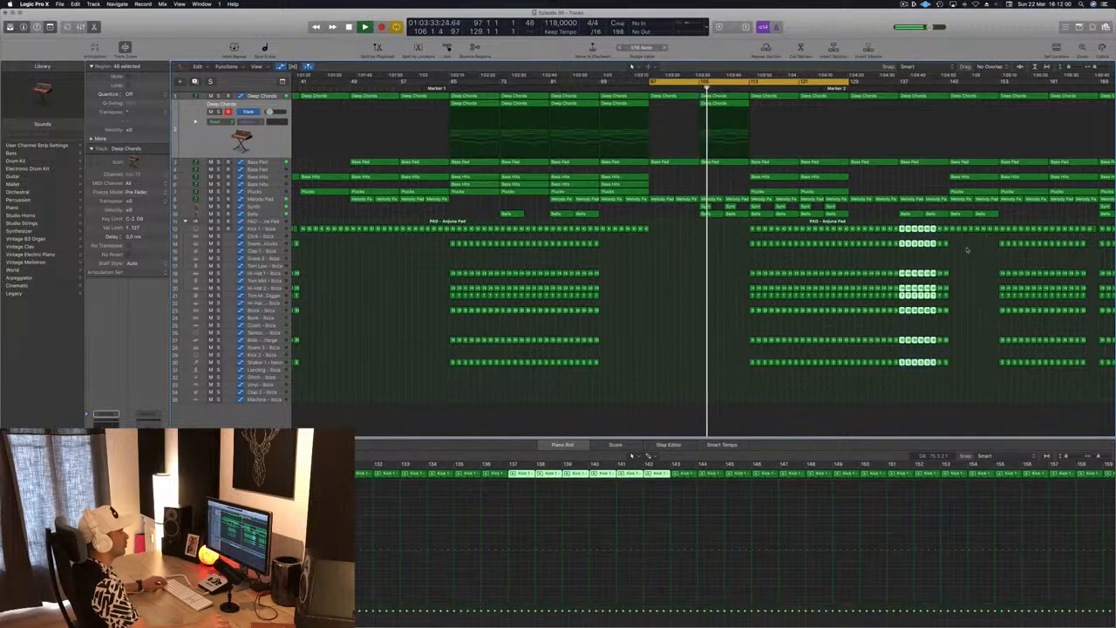
drag(965, 243, 903, 377)
drag(904, 244, 952, 253)
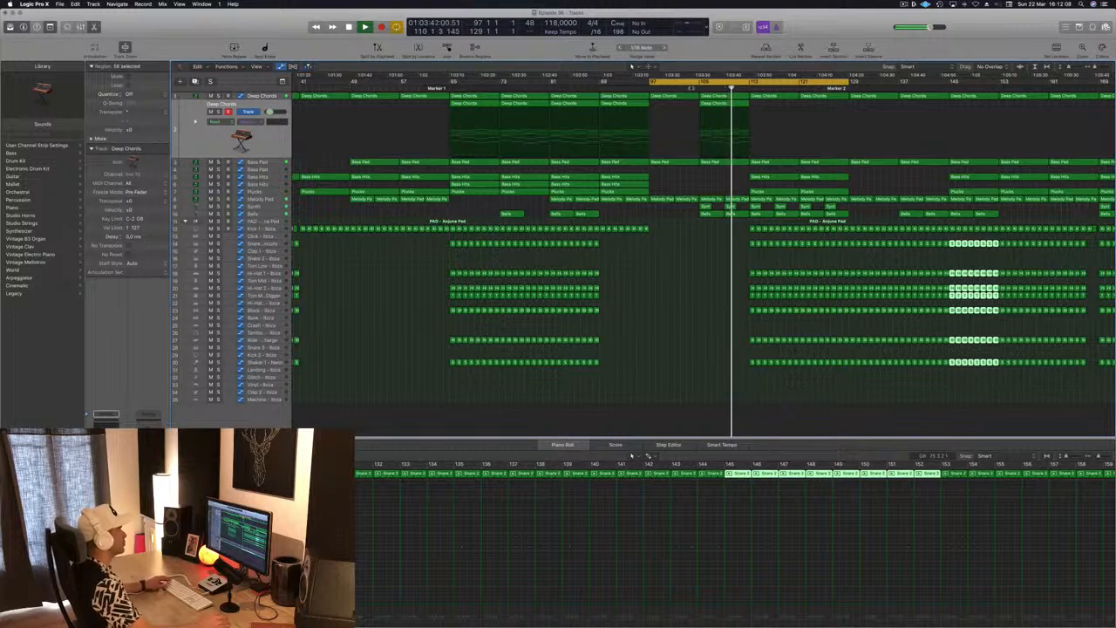
- Replay from bar 97, check the Bells track and raise the Synth track's volume to -17.2 dB
key(space)
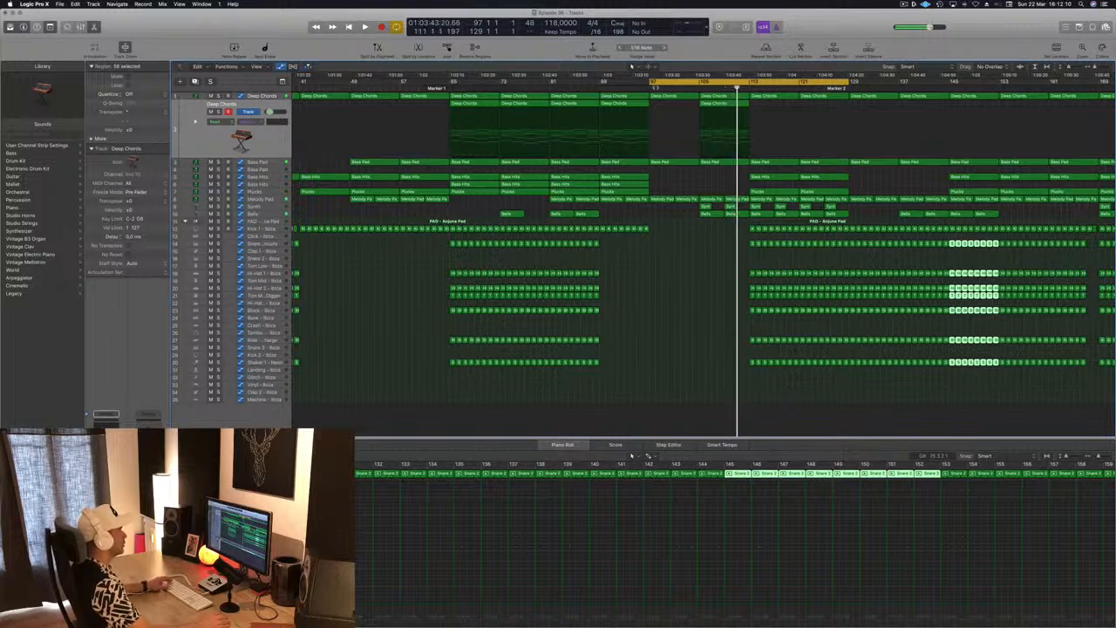
key(space)
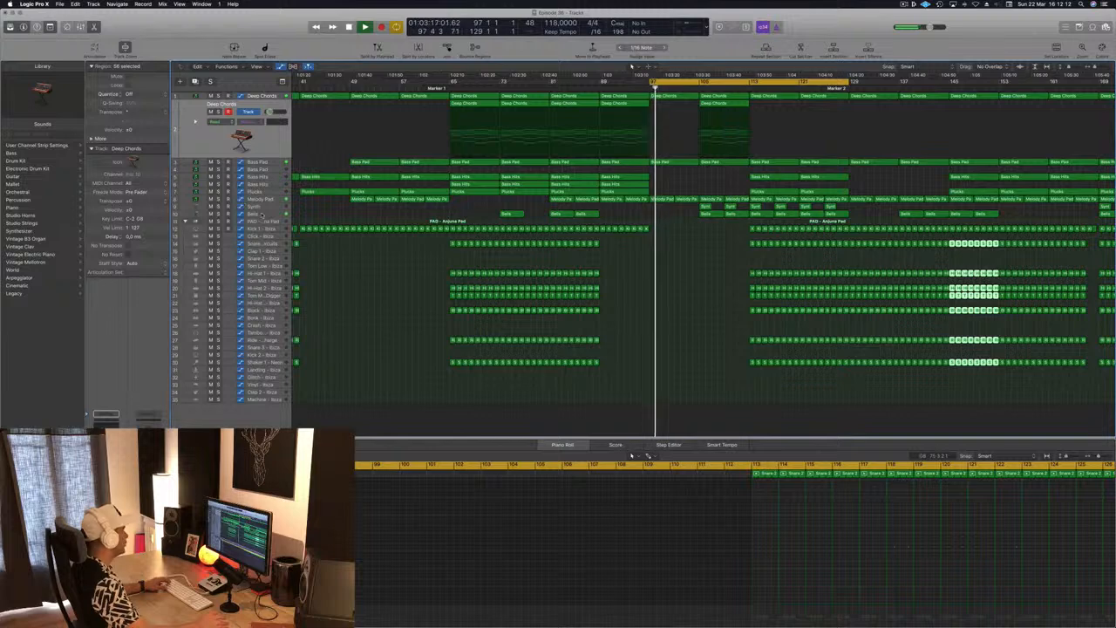
click(257, 214)
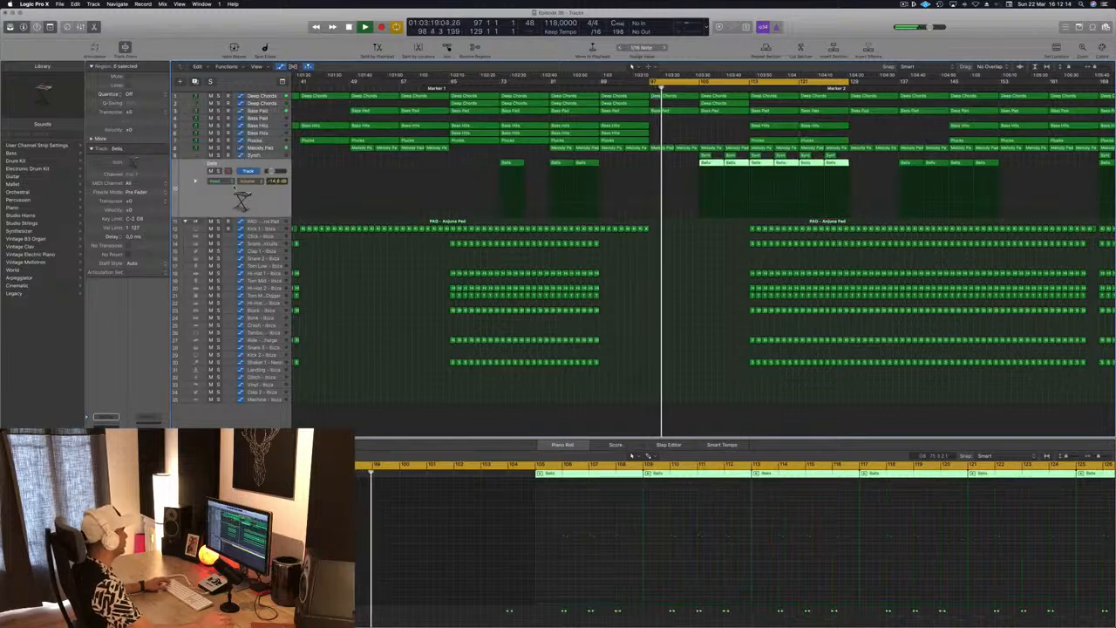
click(263, 154)
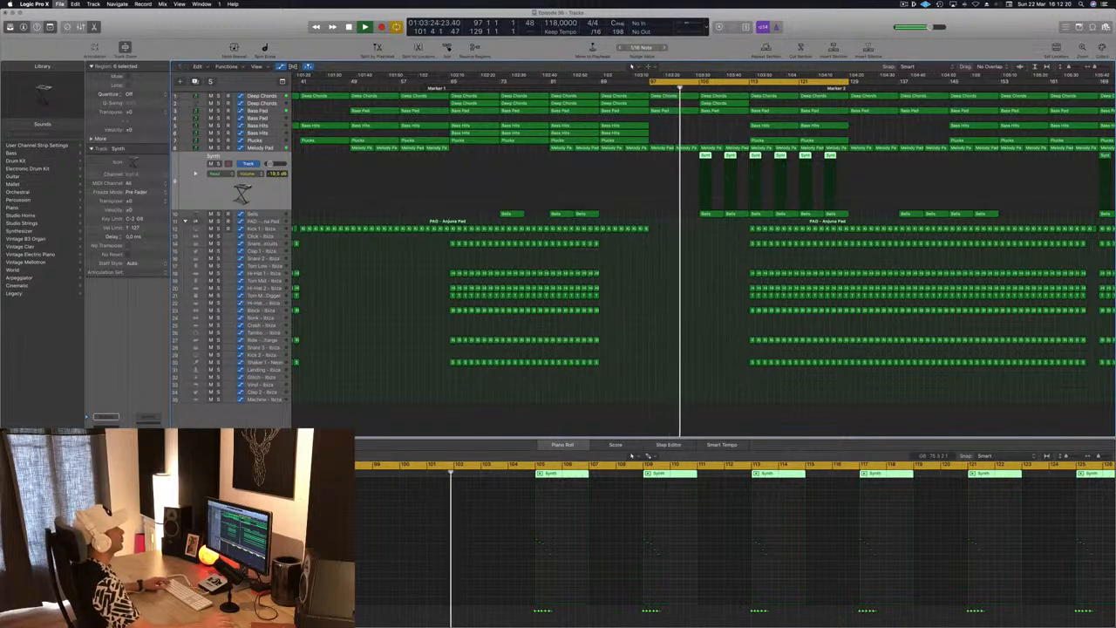
key(super+Left)
key(super+Left)
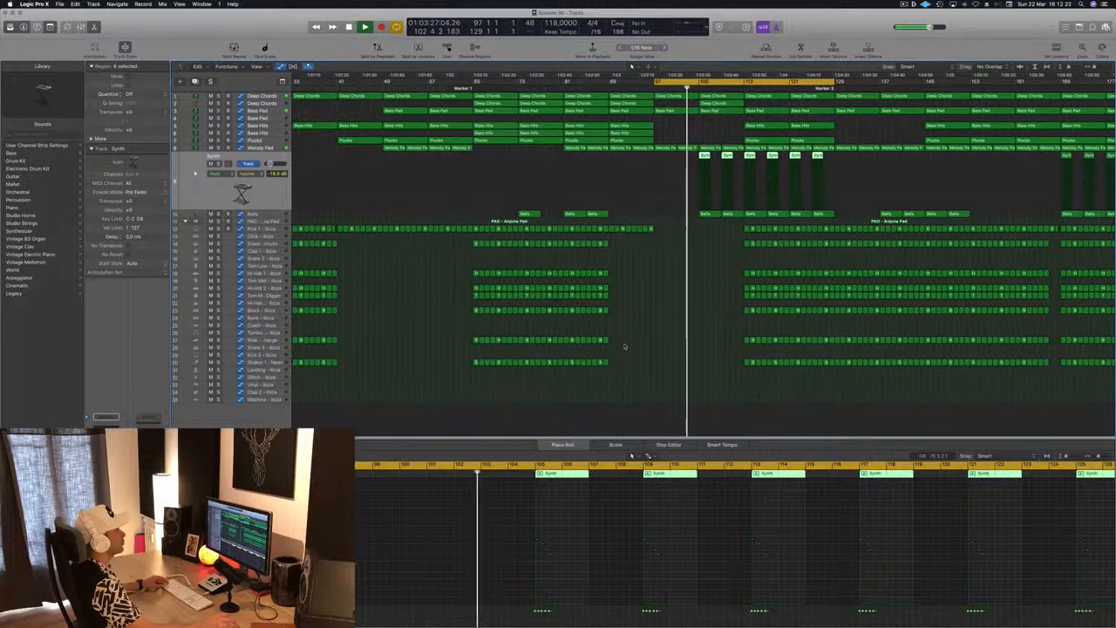
key(super+Left)
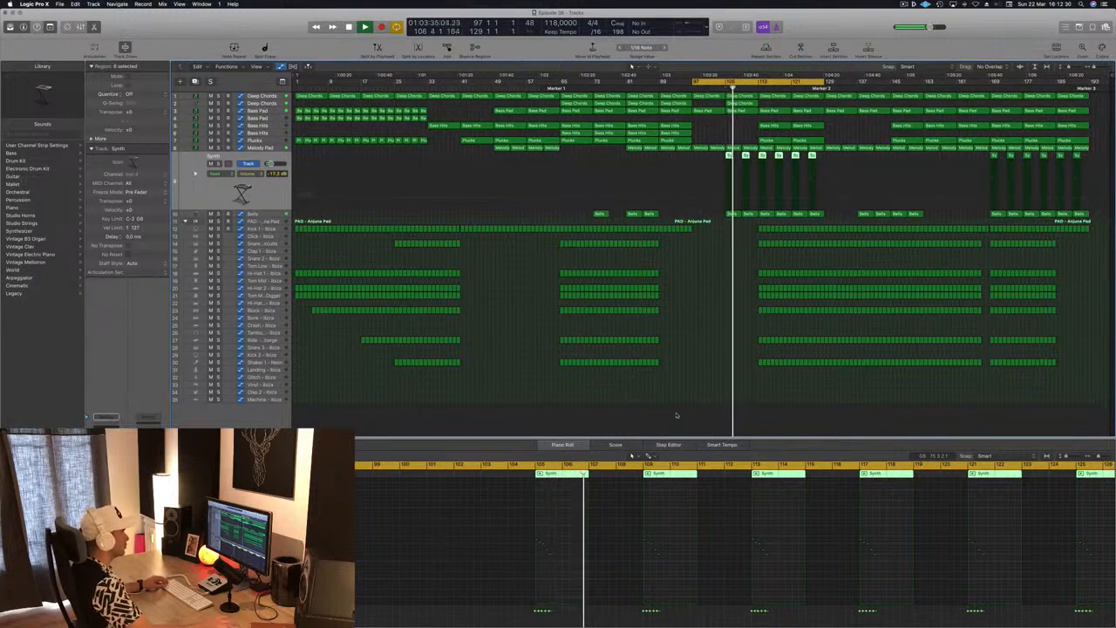
- Delete the notes around bars 107, 111, 115 and 119 from the Bells regions in the Piano Roll
click(733, 214)
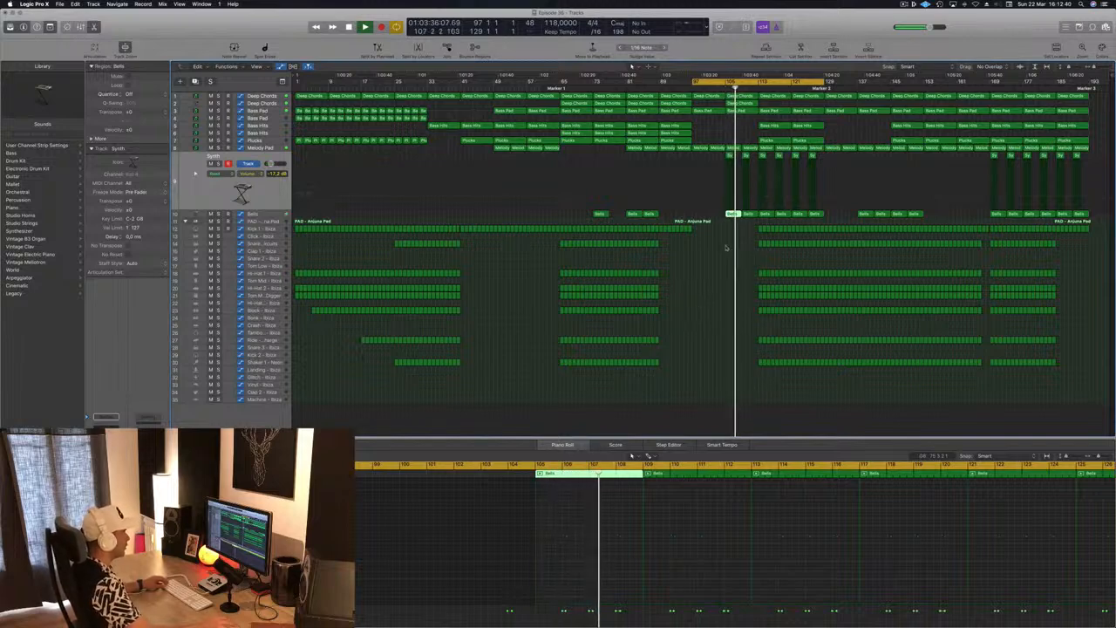
click(590, 540)
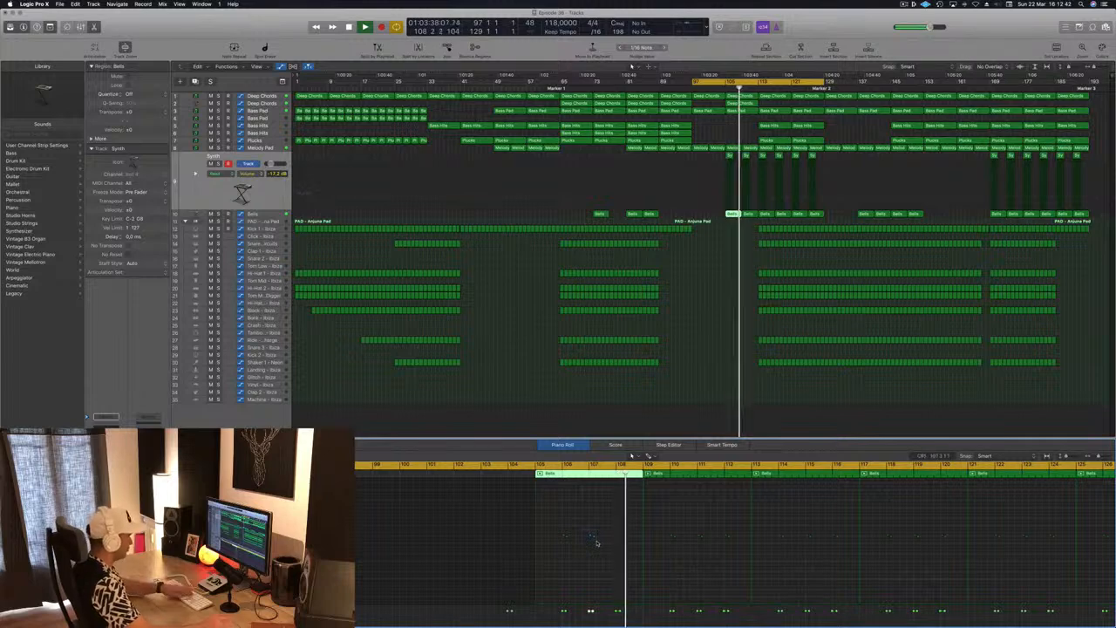
click(725, 85)
drag(691, 508, 714, 552)
key(Delete)
drag(805, 516, 823, 556)
key(Delete)
drag(904, 520, 931, 563)
key(Delete)
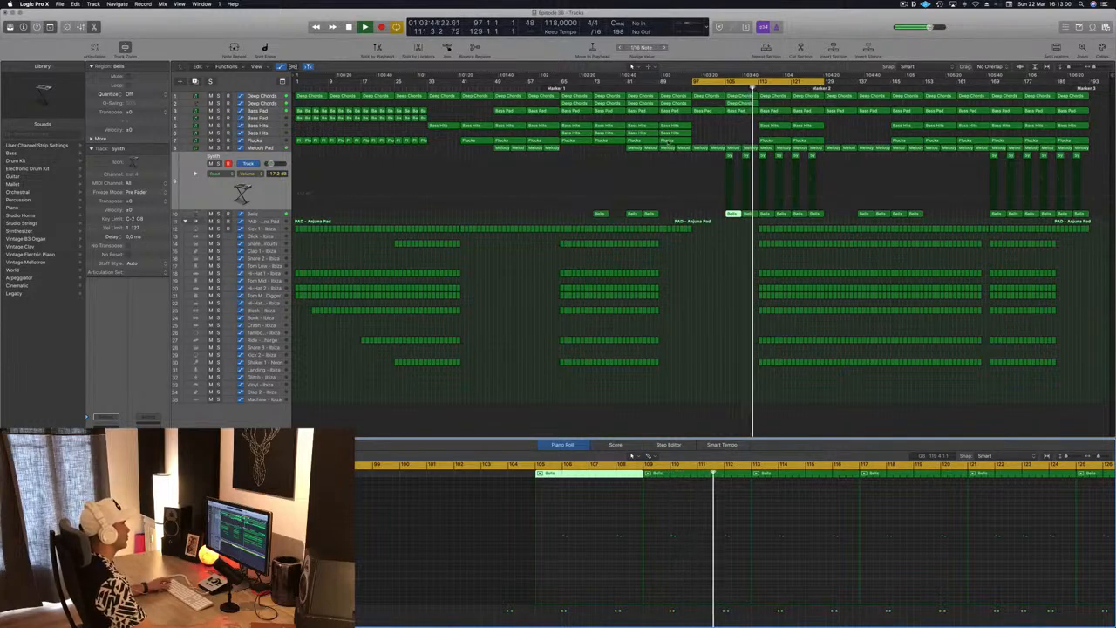
- Delete the kick and percussion regions from bar 113 to bar 129
click(668, 140)
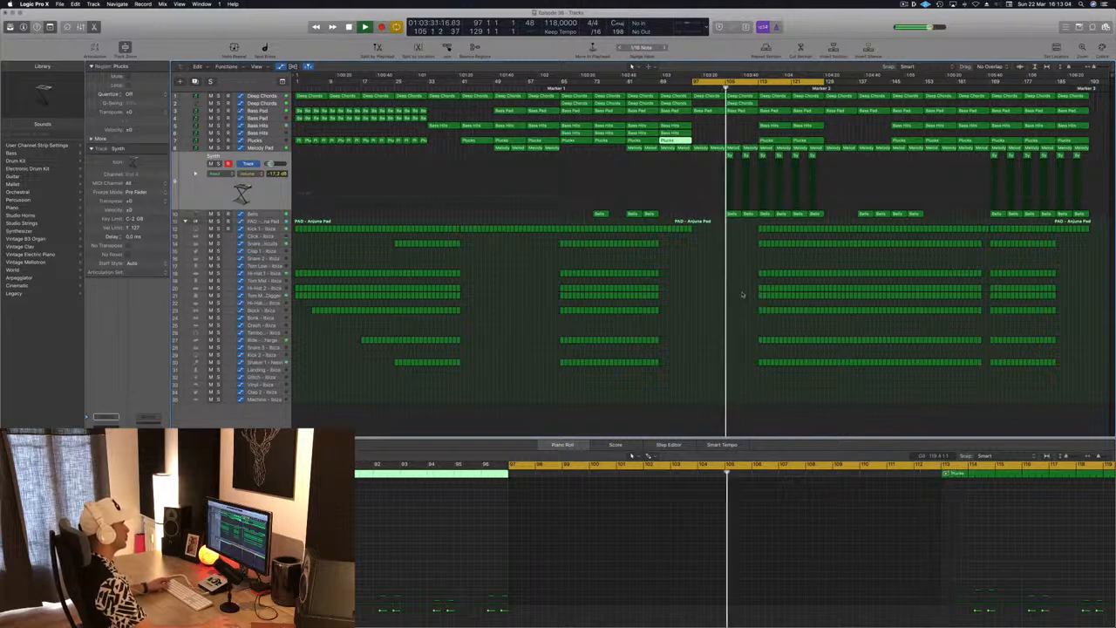
drag(754, 227, 821, 372)
key(Delete)
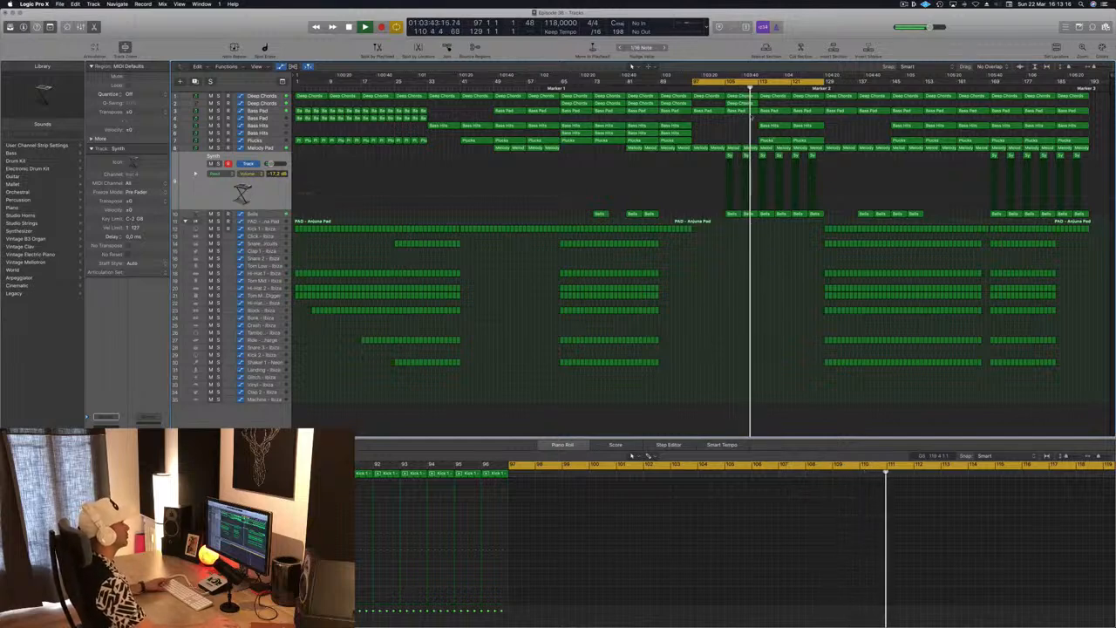
- Replay the section, save the project, and delete the Bass Hits regions between bars 113 and 129
click(681, 133)
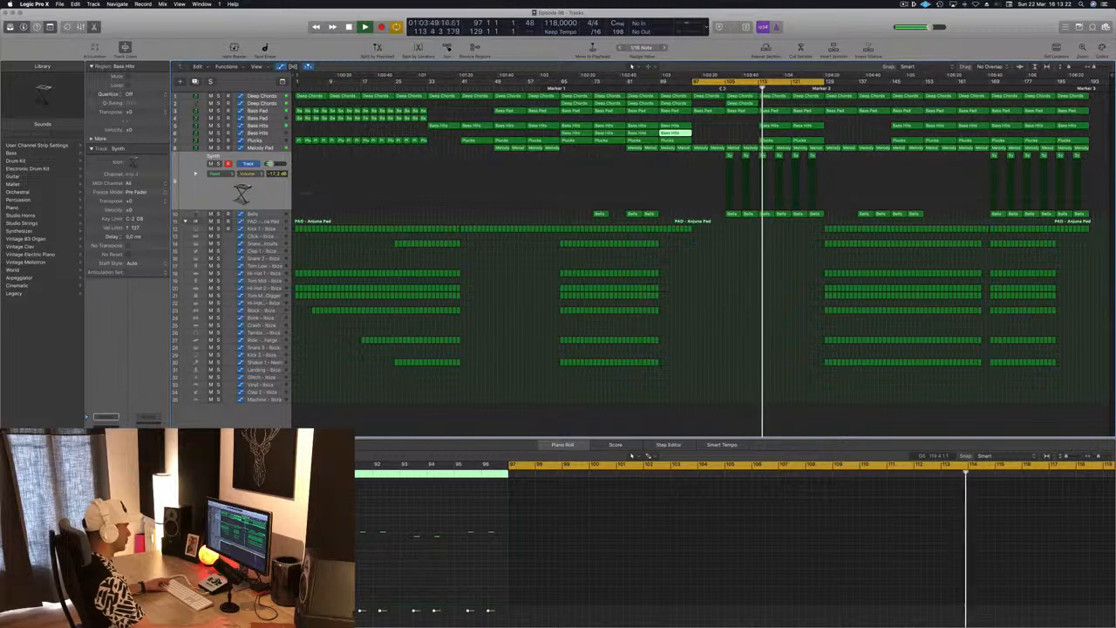
key(space)
key(space)
key(super+s)
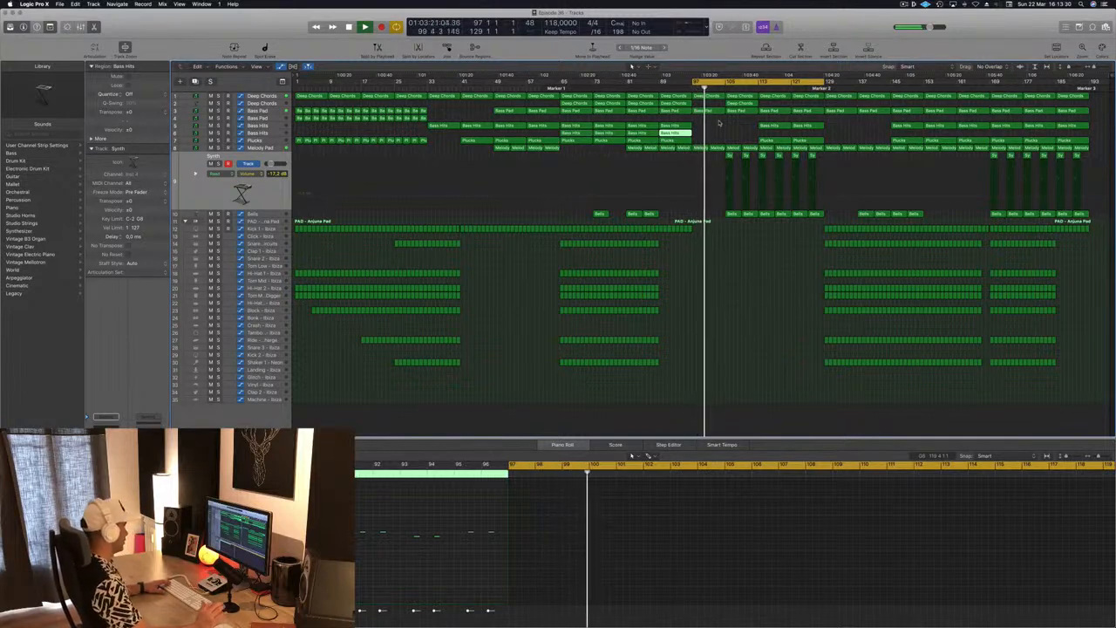
click(710, 320)
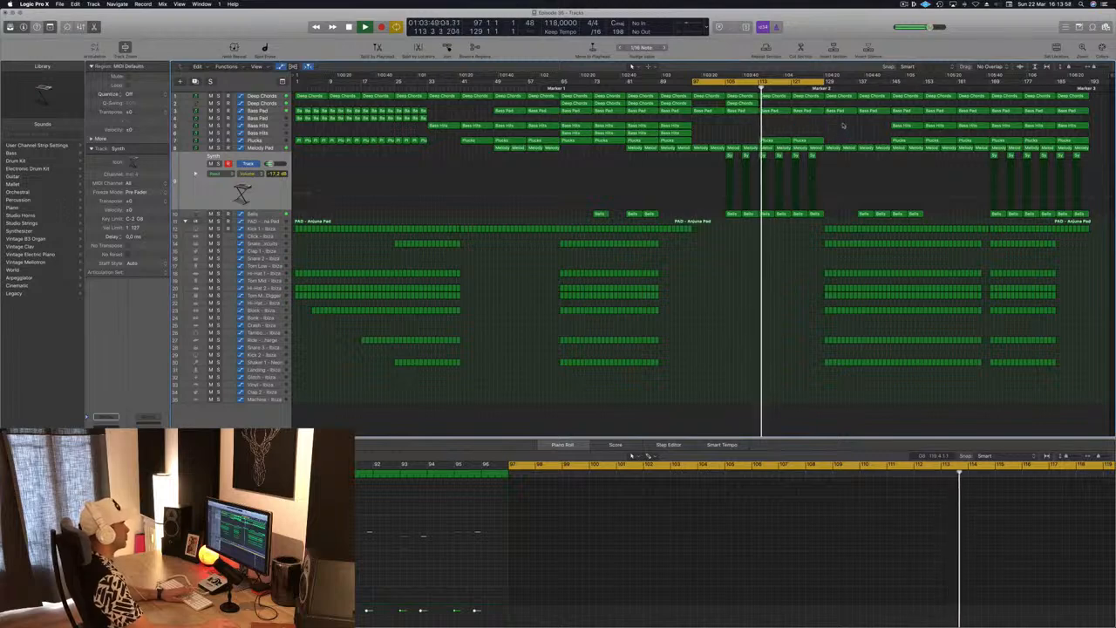
- Delete the Plucks regions between bars 113 and 129
click(755, 102)
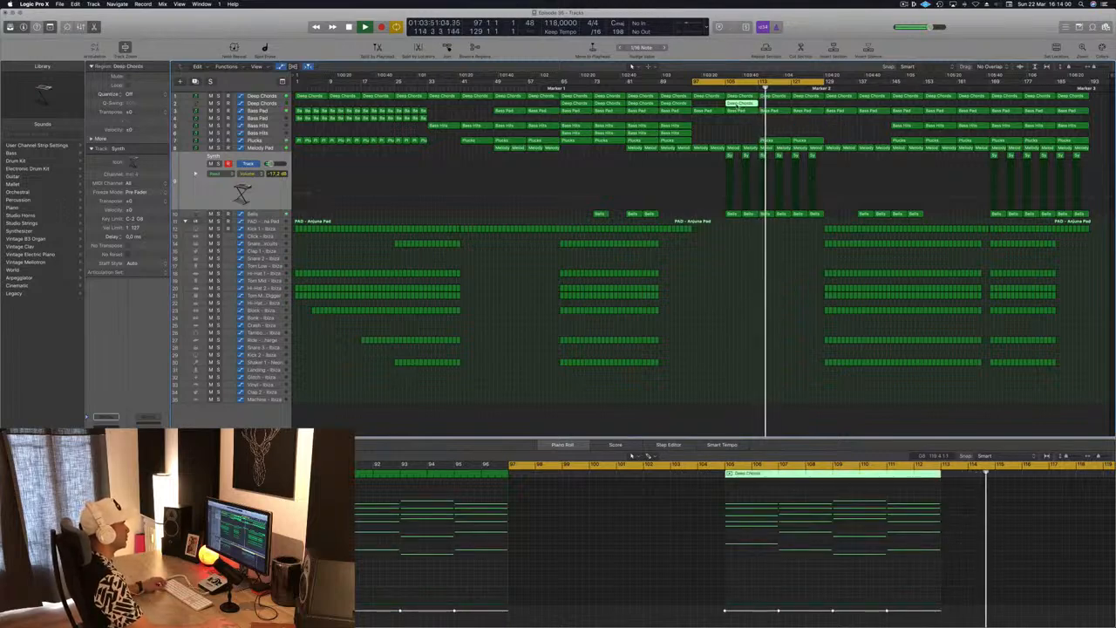
click(771, 140)
click(816, 136)
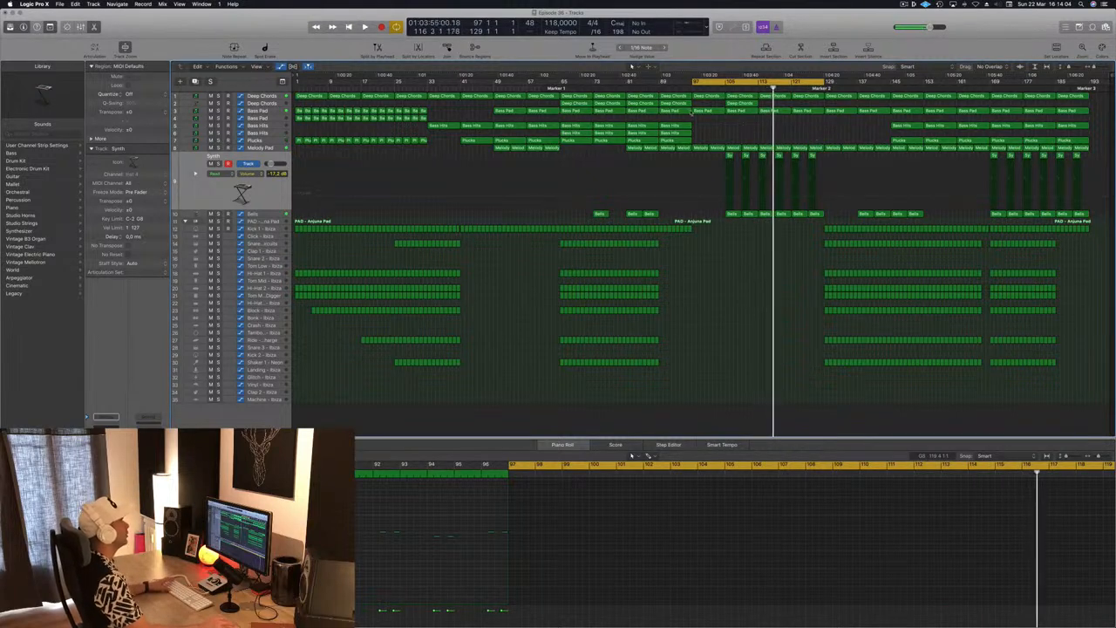
- Adjust the automation points at bar 105 on the first Deep Chords track
click(271, 96)
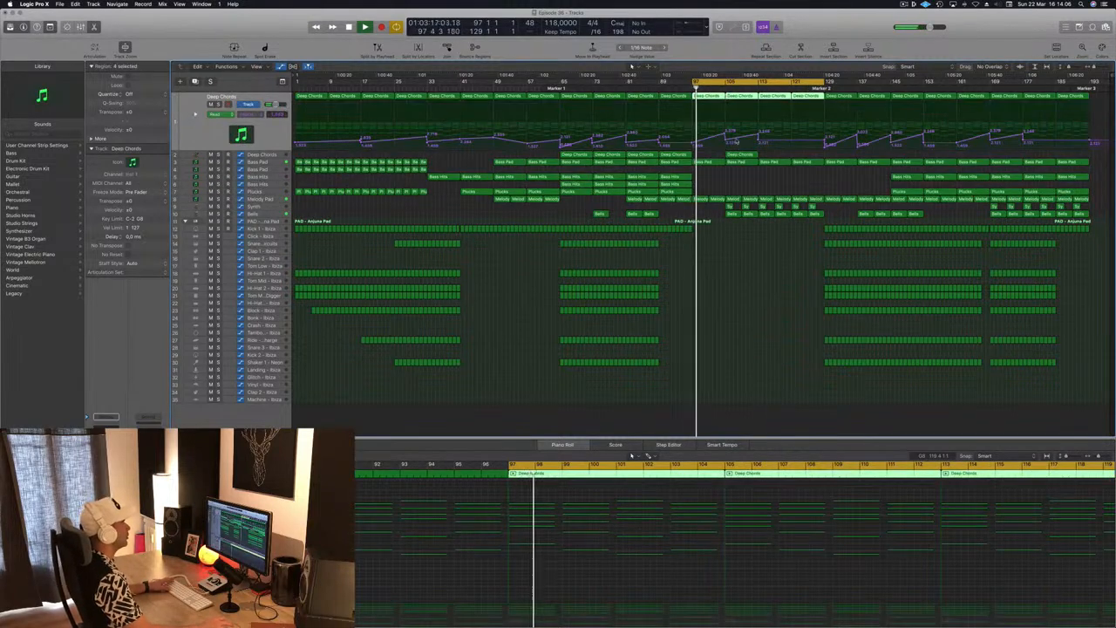
click(726, 143)
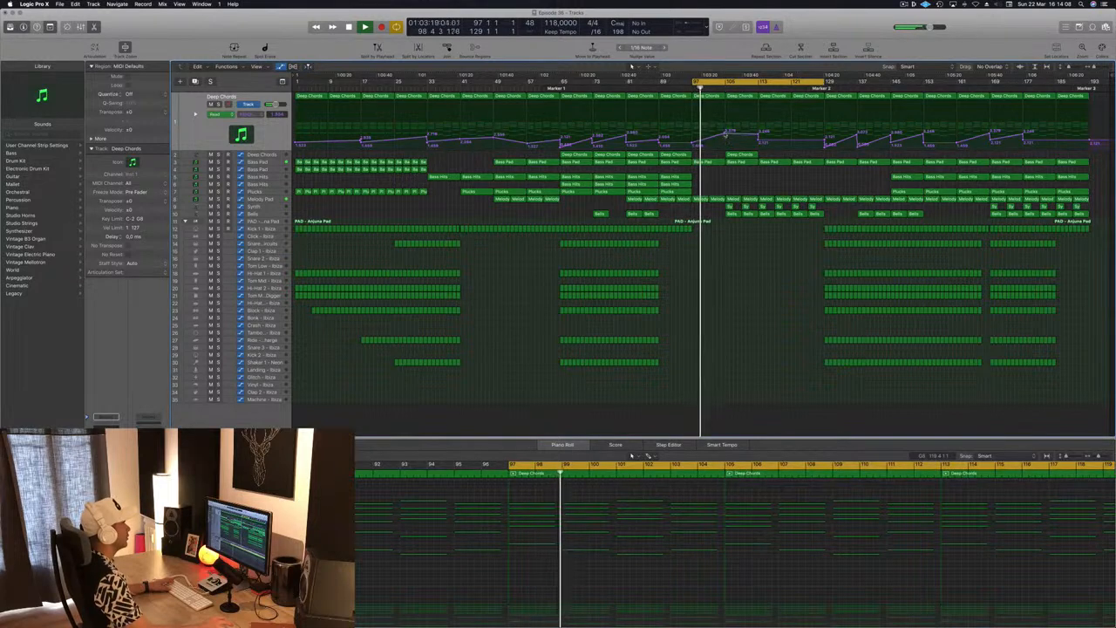
click(724, 136)
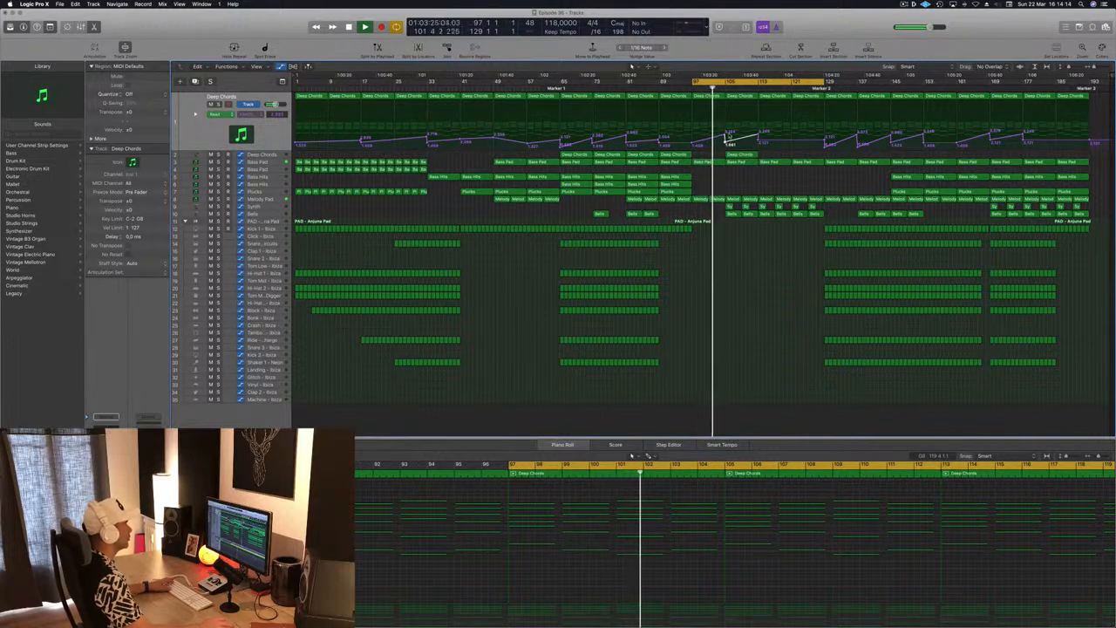
- Check the Deep Chords and Bass Hits regions at bar 89 and audition the Bass Pad track in solo
click(676, 155)
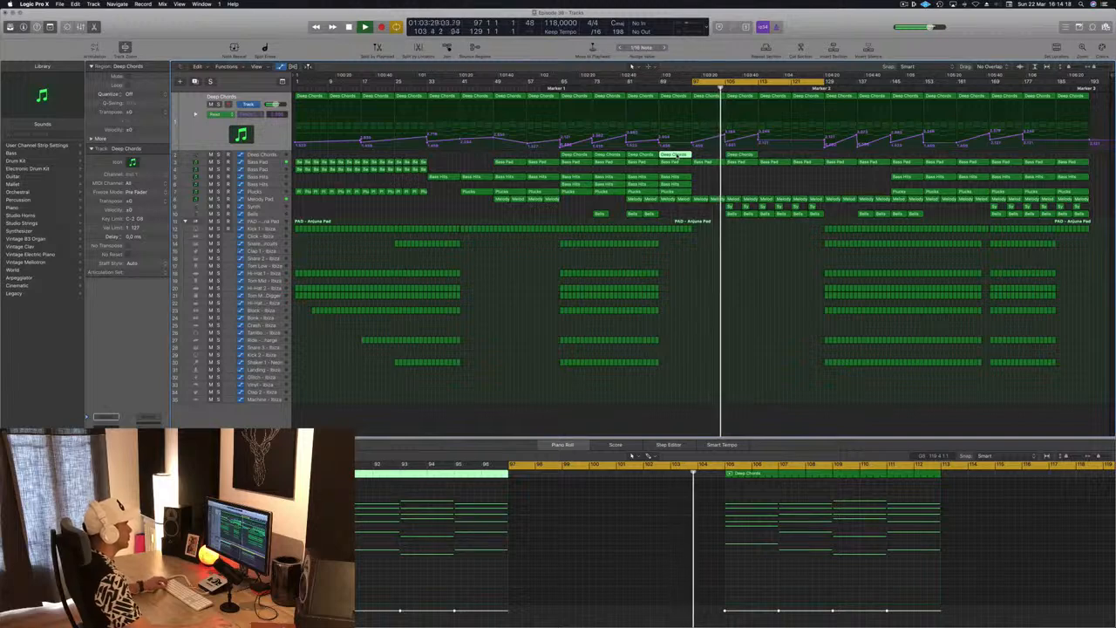
click(674, 184)
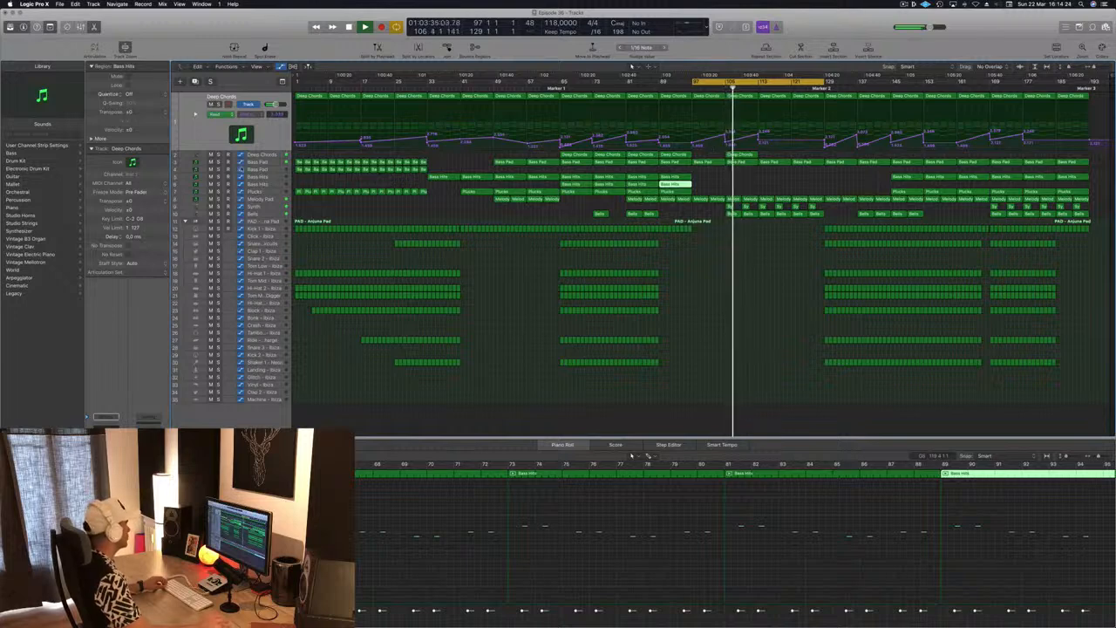
key(s)
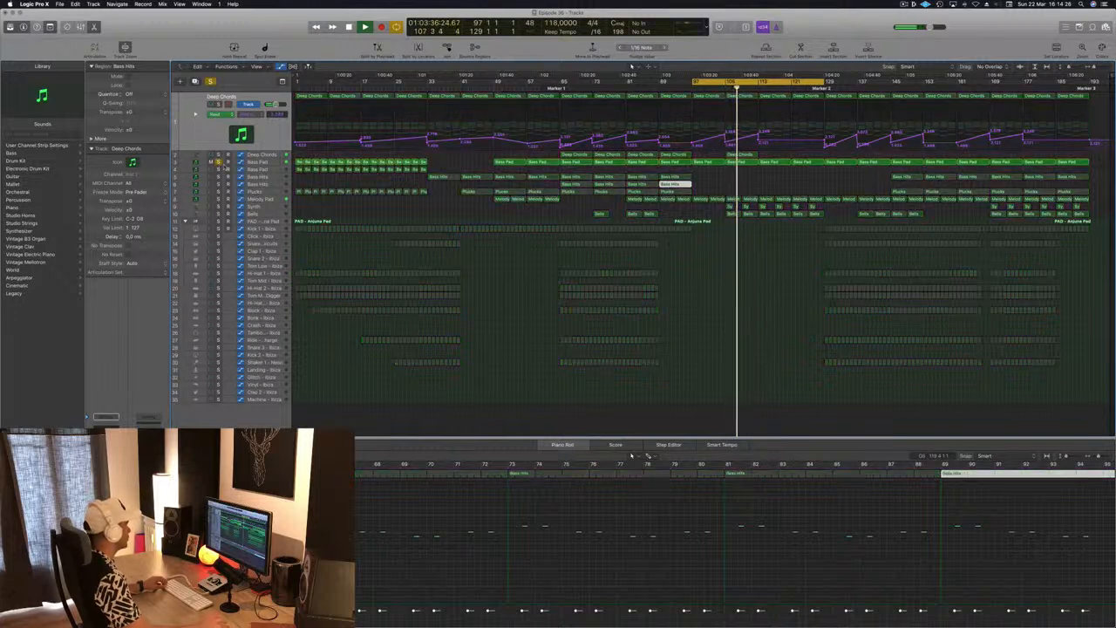
key(s)
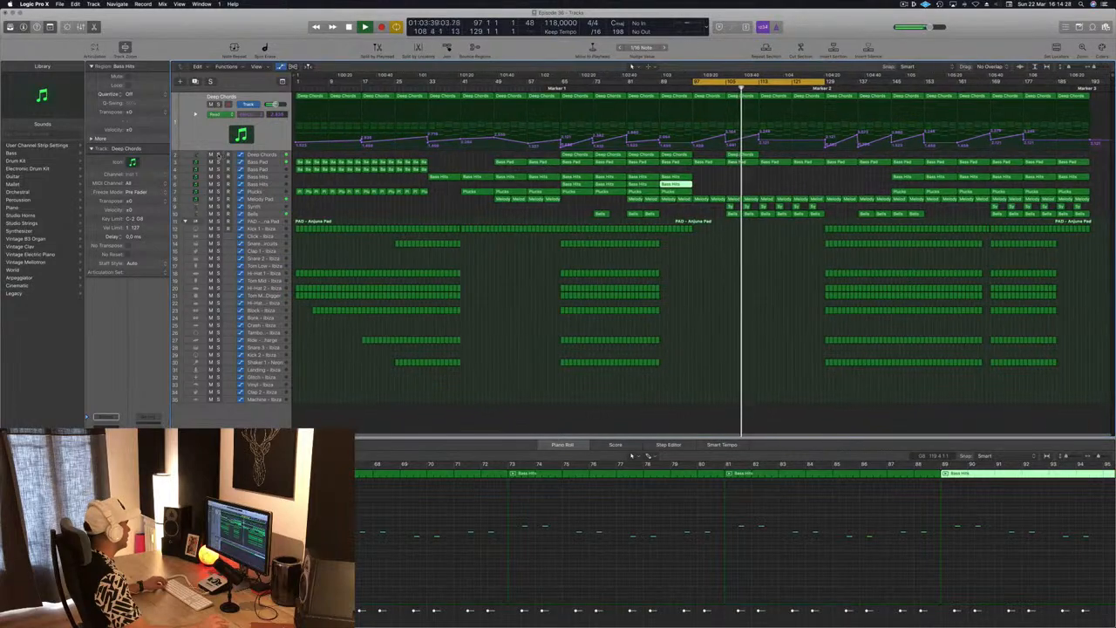
key(s)
key(s)
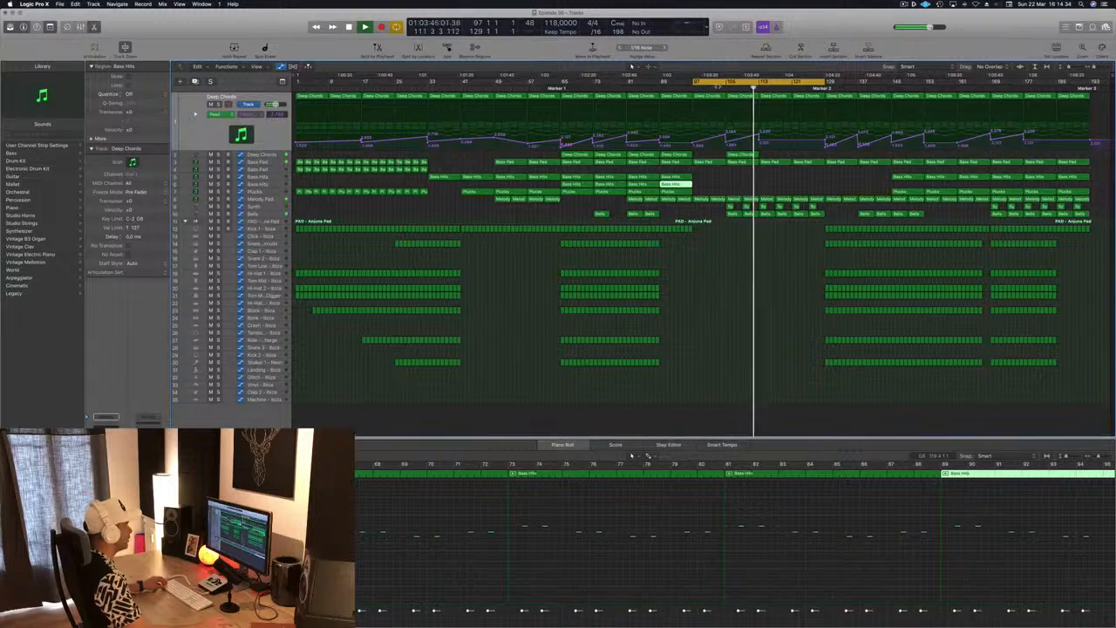
- Copy the bar 105 Bass Pad region to the second Bass Pad track, audition it soloed, and repeat it up to bar 129
click(737, 162)
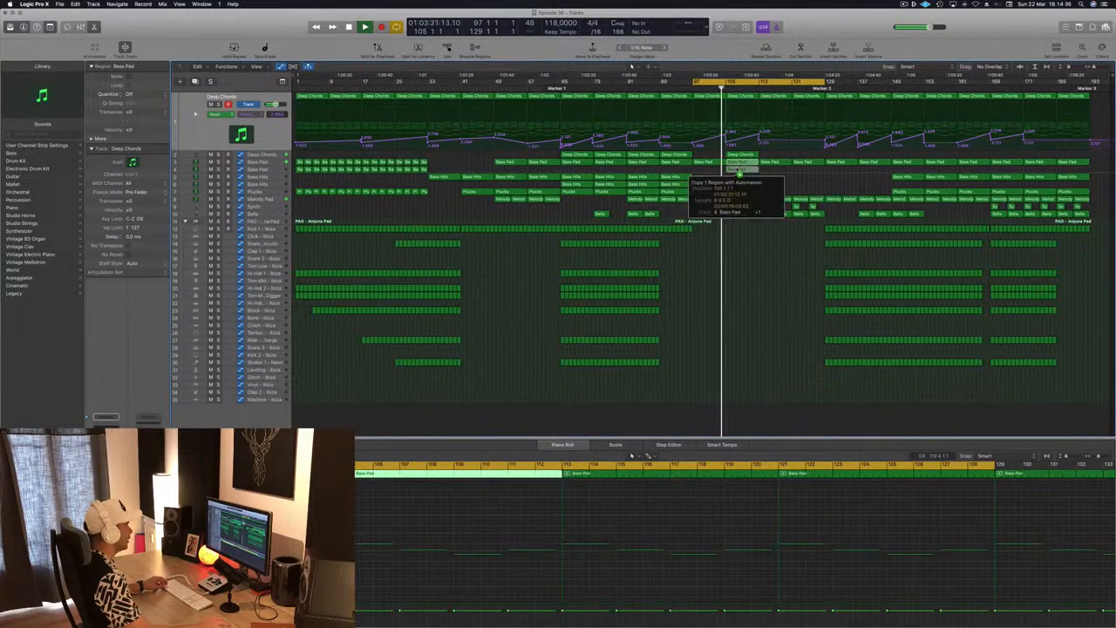
drag(738, 171, 737, 169)
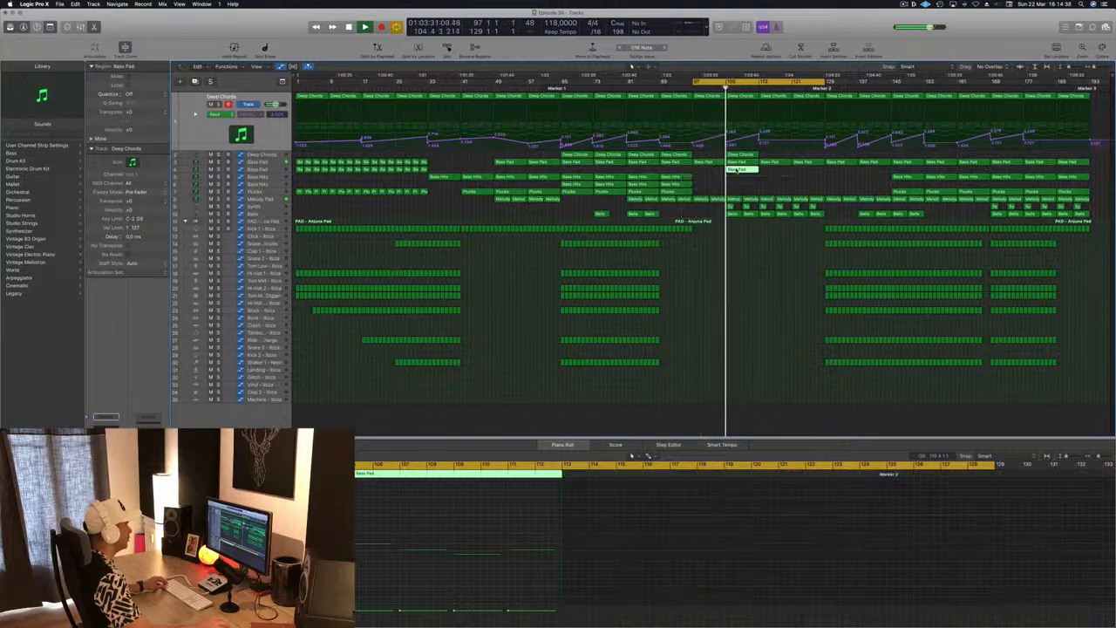
key(ctrl+s)
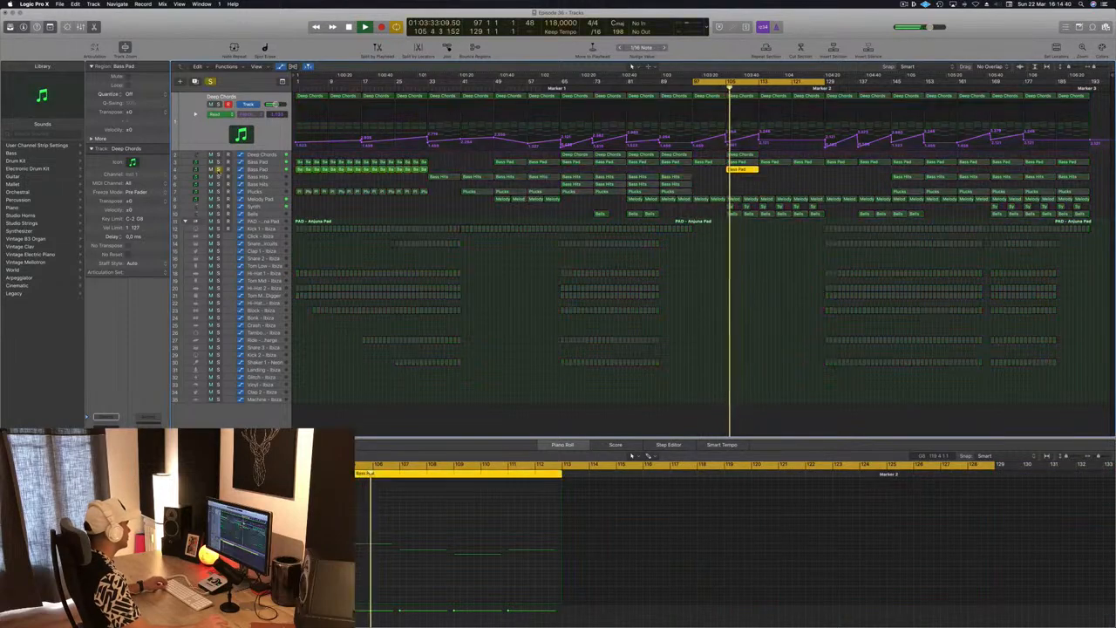
key(ctrl+s)
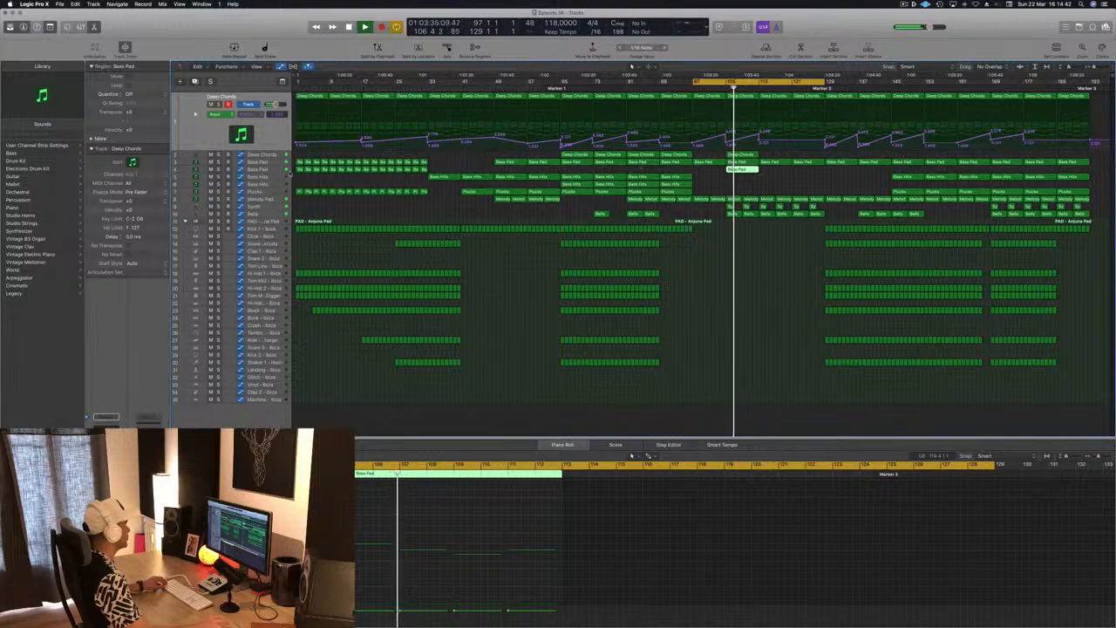
click(274, 171)
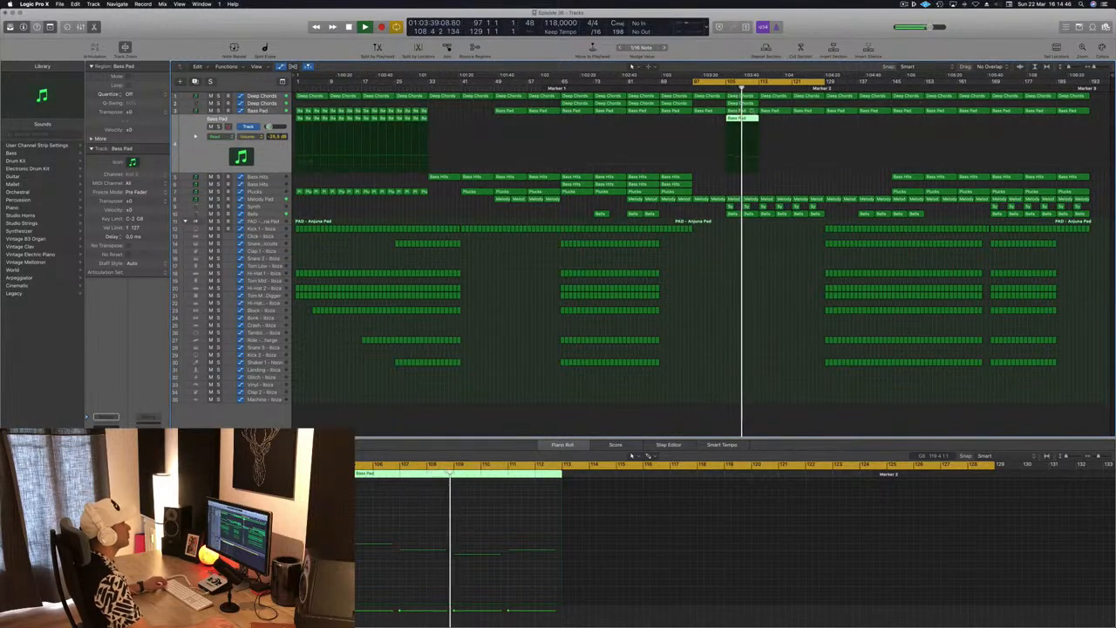
drag(748, 119, 802, 119)
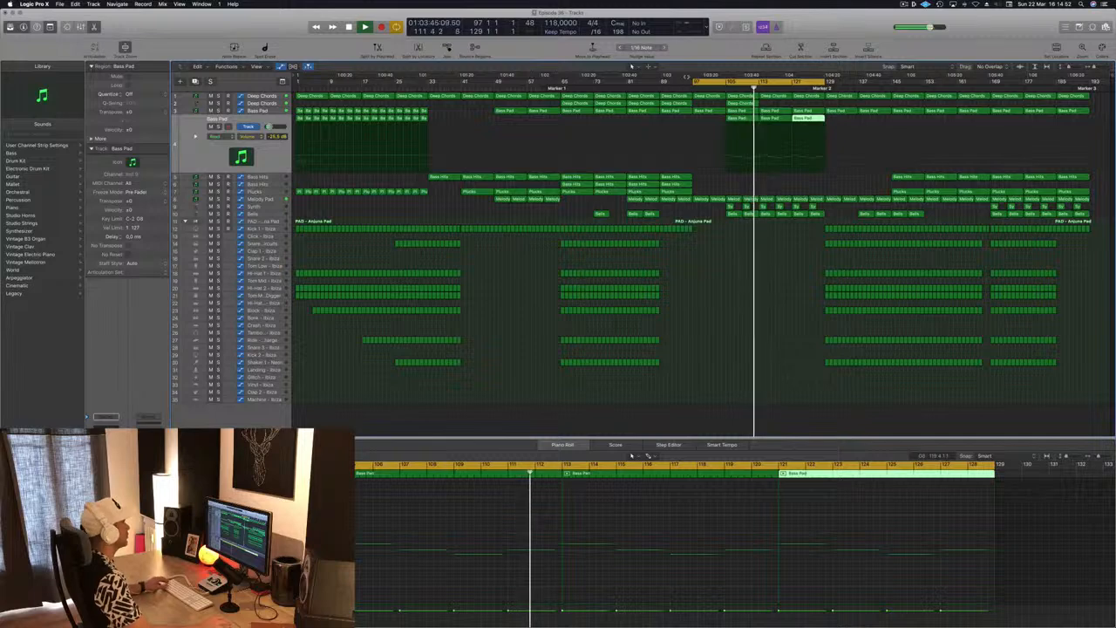
- Remove the drop in the Deep Chords automation at bar 113 so it slopes gradually down to bar 129, and save the project
click(211, 96)
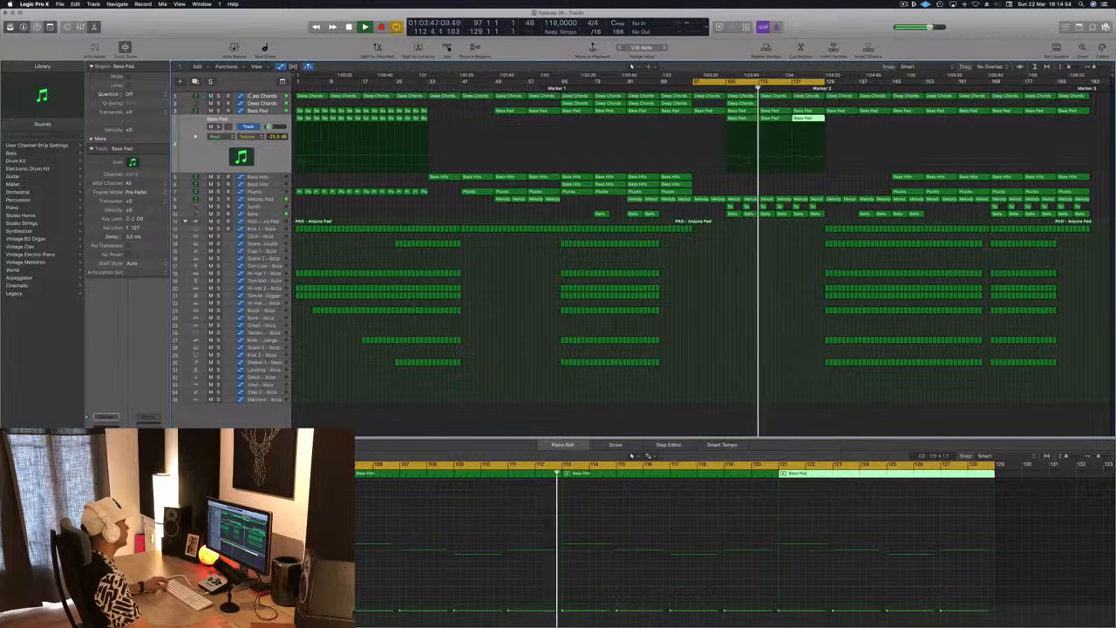
click(261, 97)
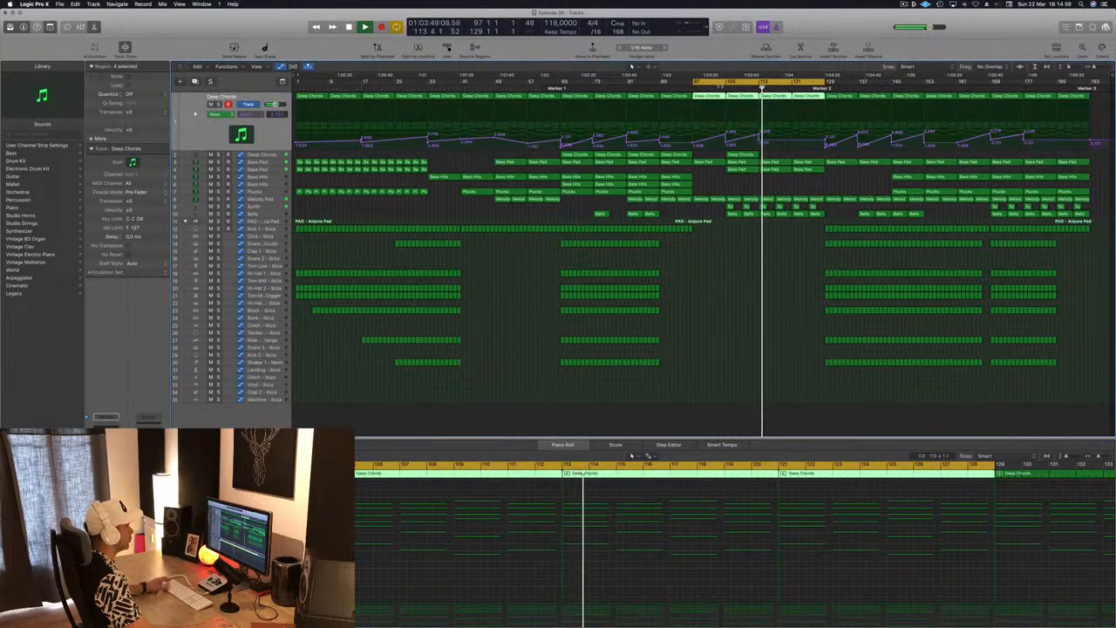
click(762, 135)
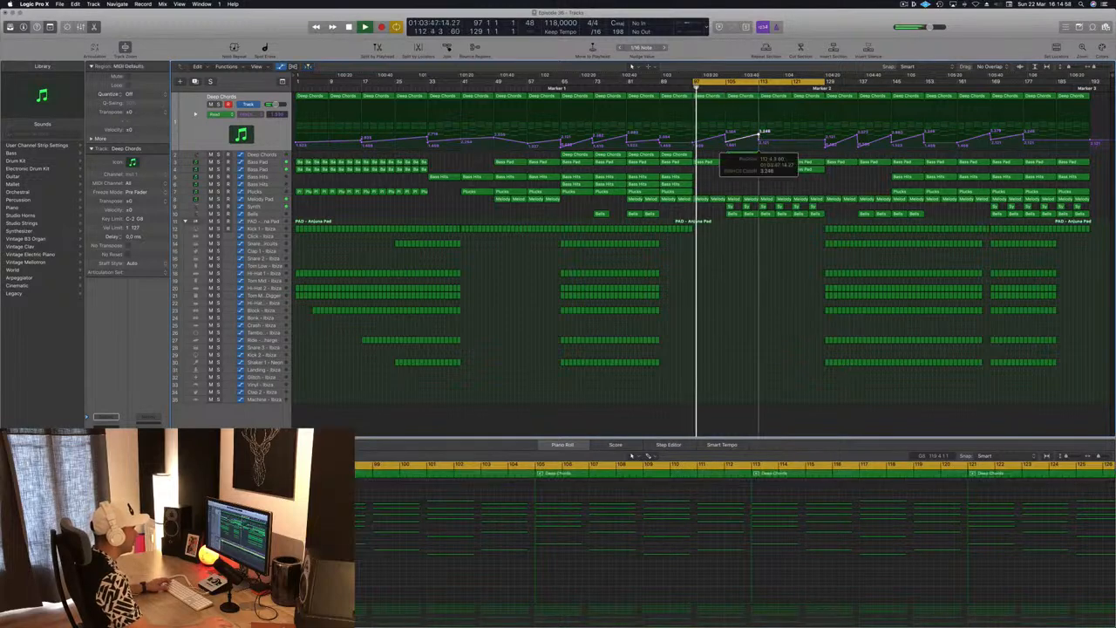
click(759, 142)
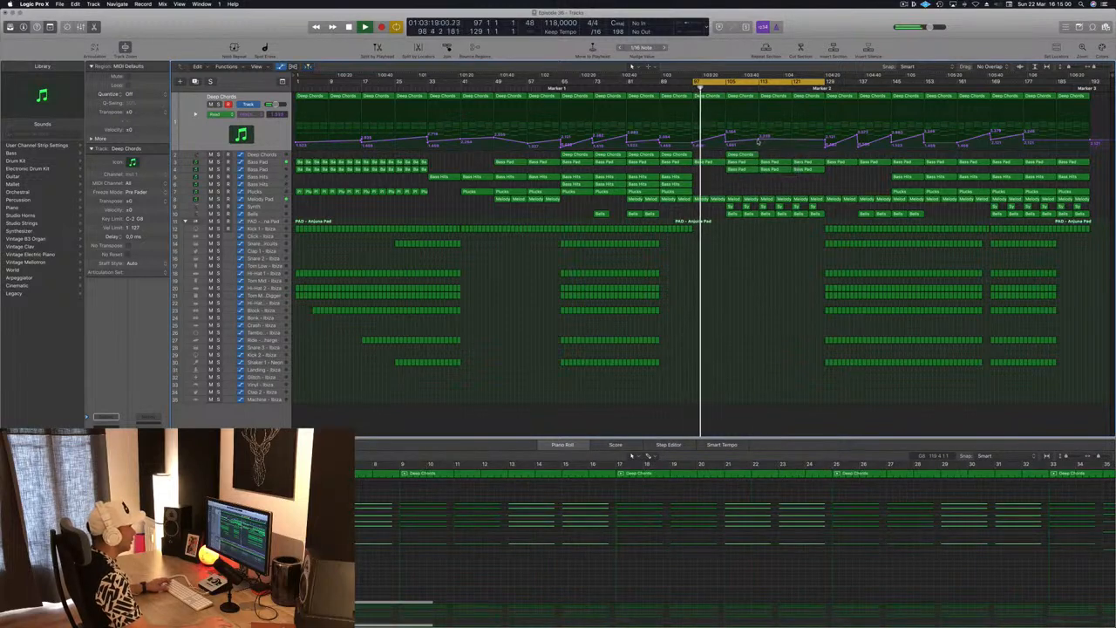
click(761, 135)
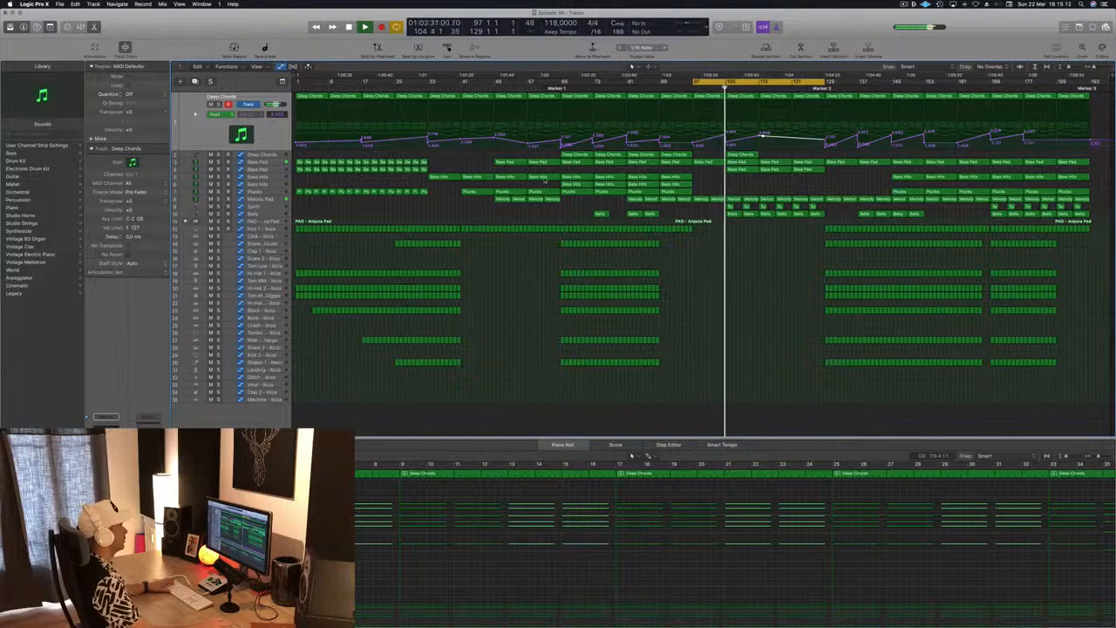
key(super+s)
- Delete the Synth and Bells regions between bars 121 and 129
key(super+Right)
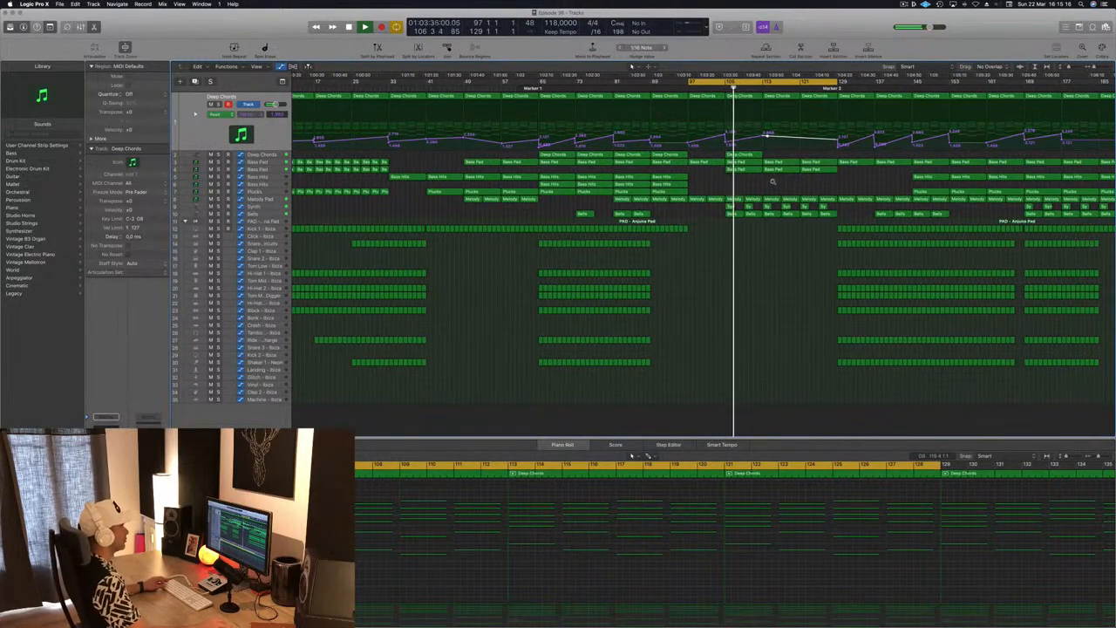
key(super+Right)
key(super+Right)
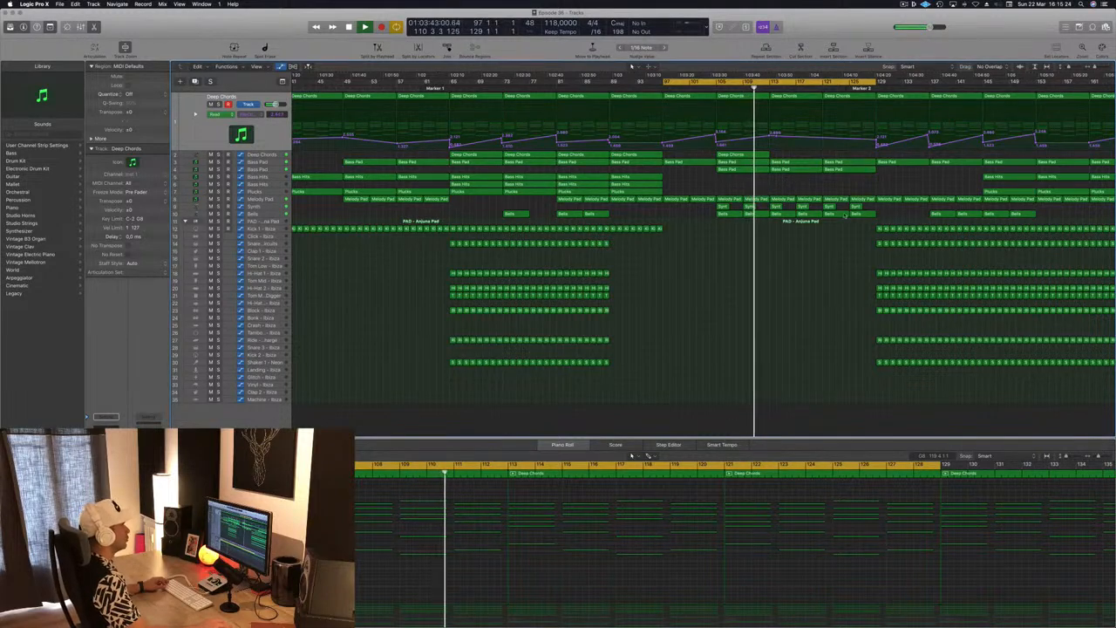
drag(867, 218, 824, 202)
key(Delete)
scroll(831, 167, down, 3)
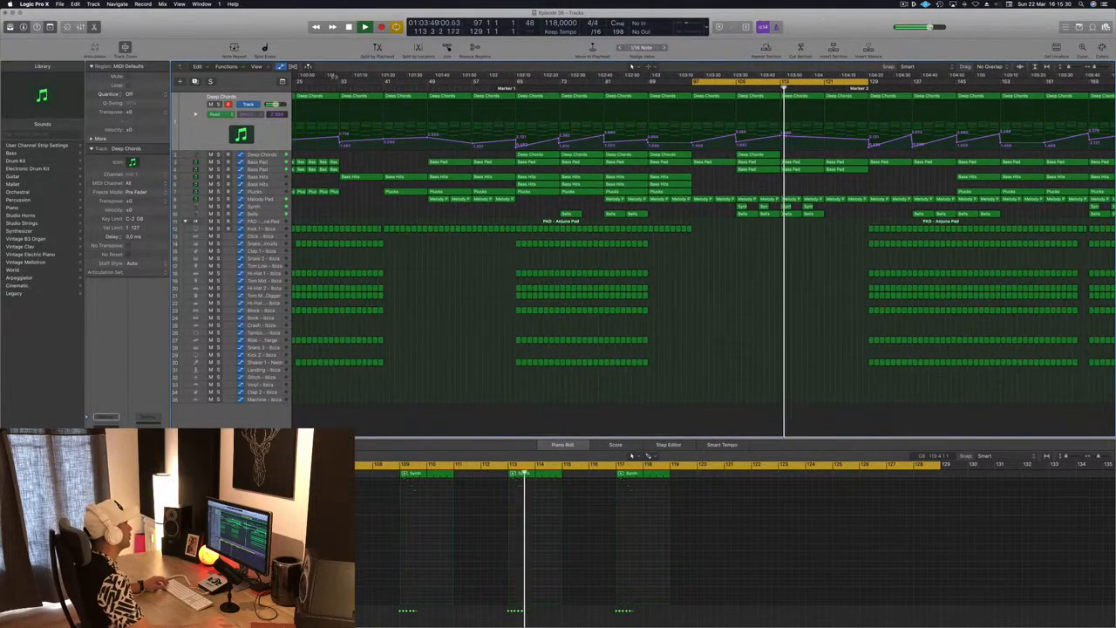
- Lower the Deep Chords automation point at bar 113 and raise the Melody Pad automation point at bar 105
key(s)
click(219, 104)
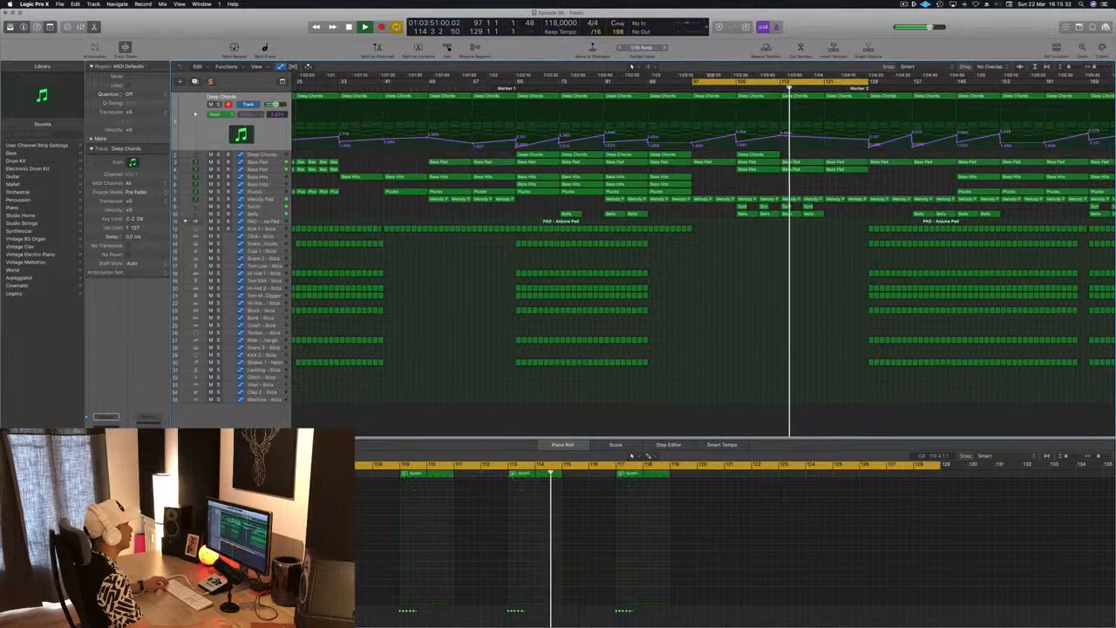
click(739, 88)
click(783, 138)
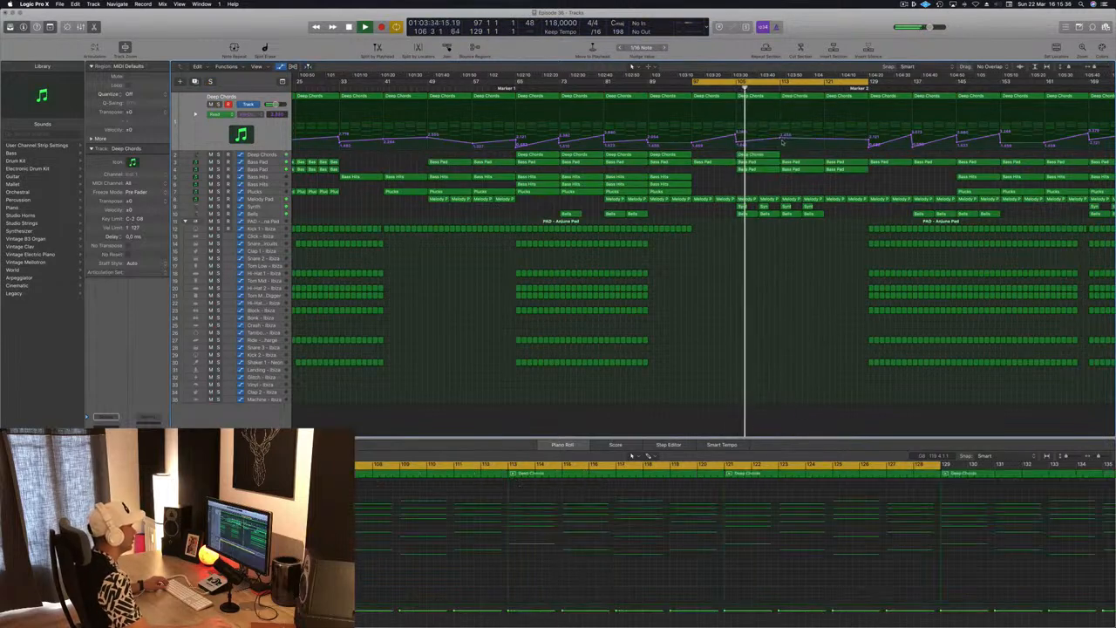
click(263, 199)
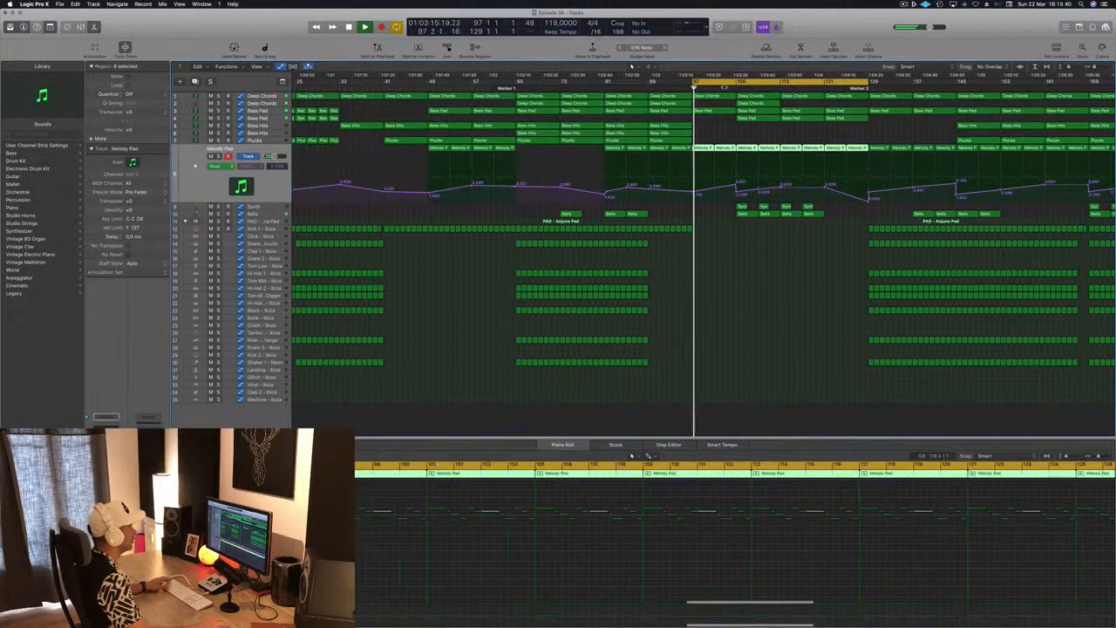
drag(736, 187, 736, 184)
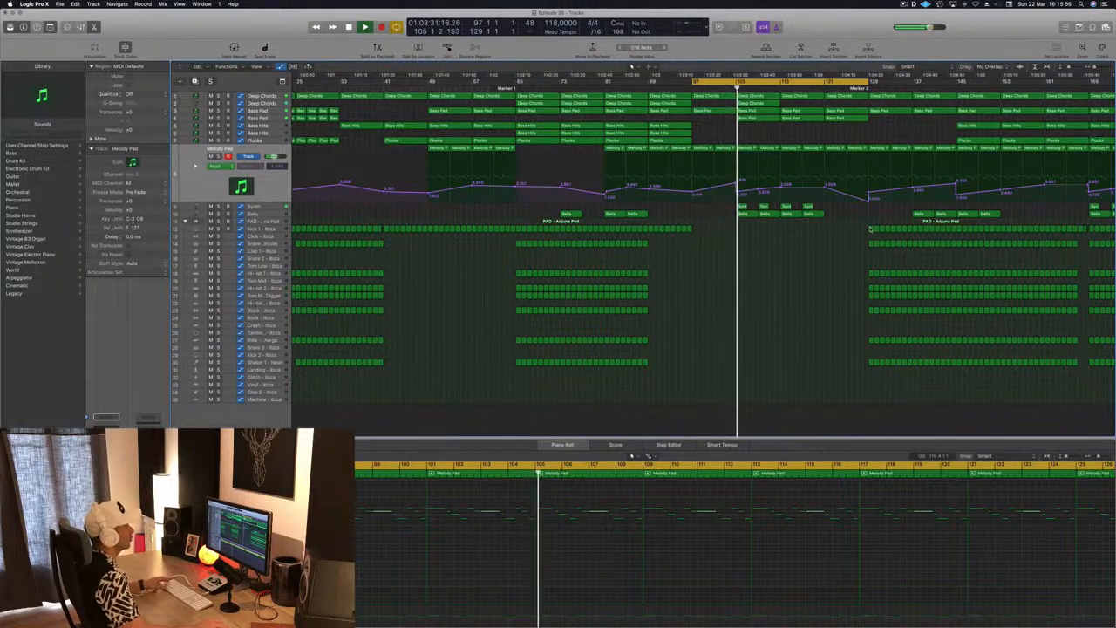
- Copy the Kick 1 region from bar 129 to bar 105 and delete all its notes except the first
drag(869, 229, 739, 230)
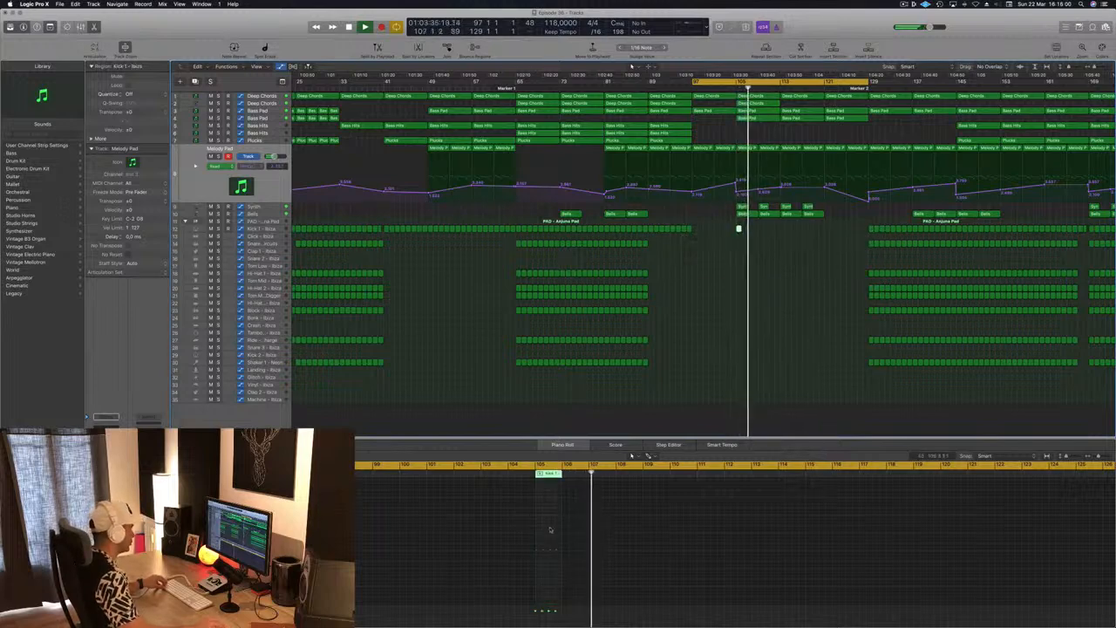
drag(540, 543, 561, 558)
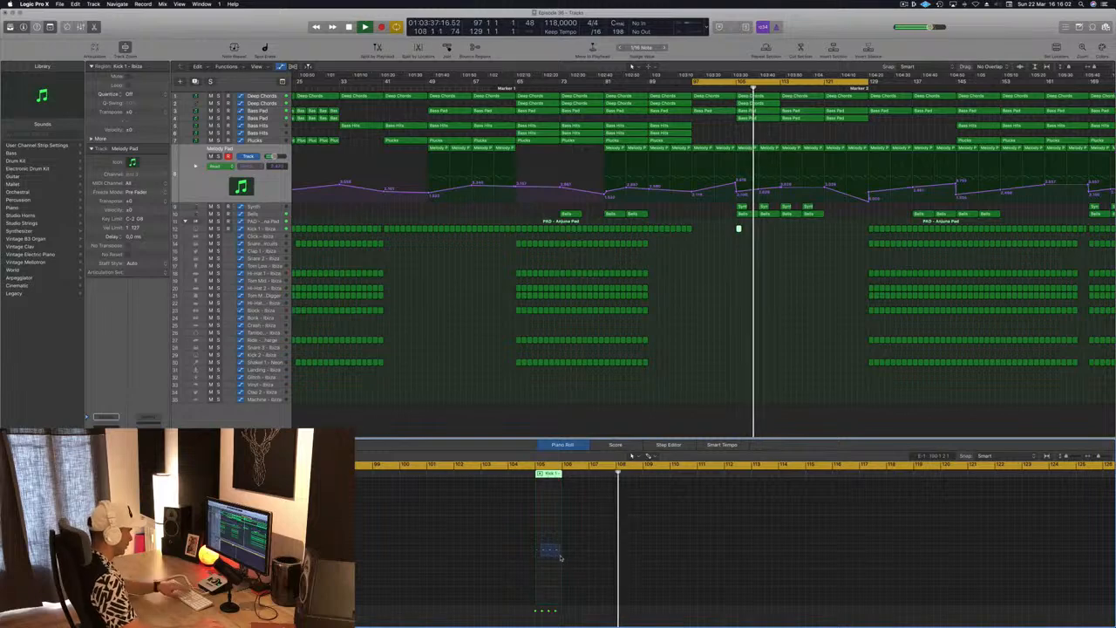
key(Delete)
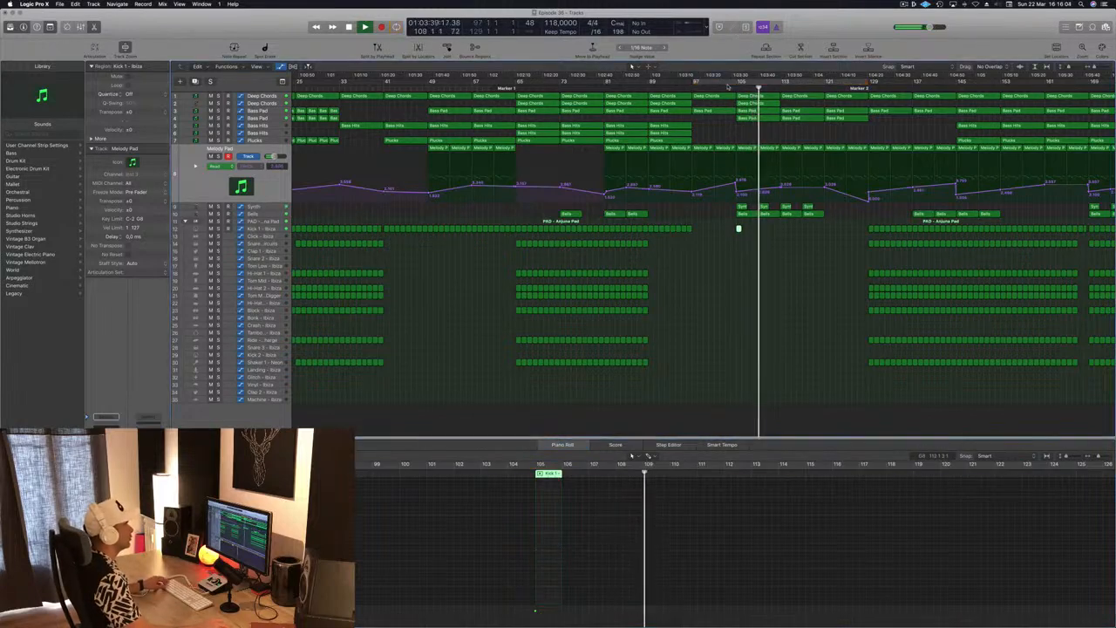
key(super+Left)
click(746, 284)
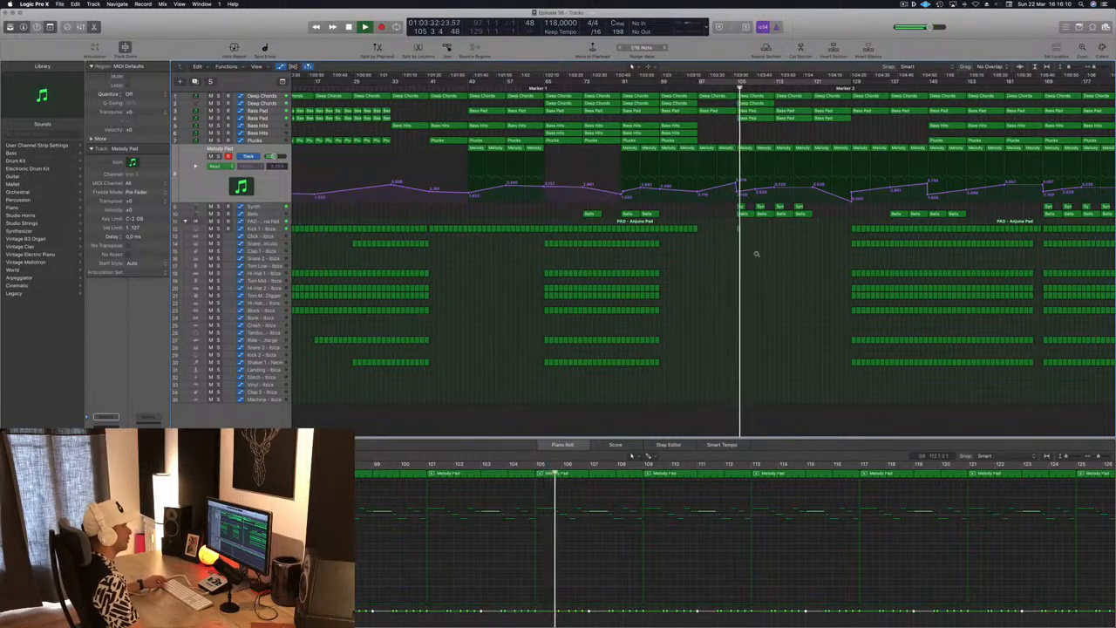
- Copy the single-hit Kick 1 region from bar 105 to bars 109, 113 and 117
key(super+Right)
key(super+Right)
click(736, 230)
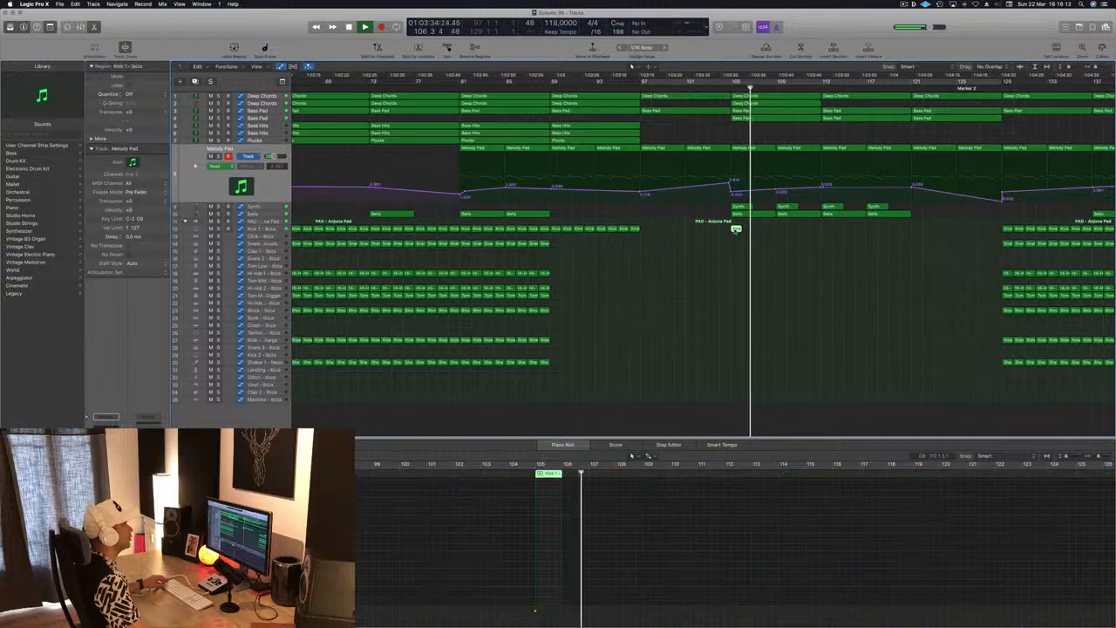
drag(736, 230, 825, 246)
scroll(825, 246, down, 4)
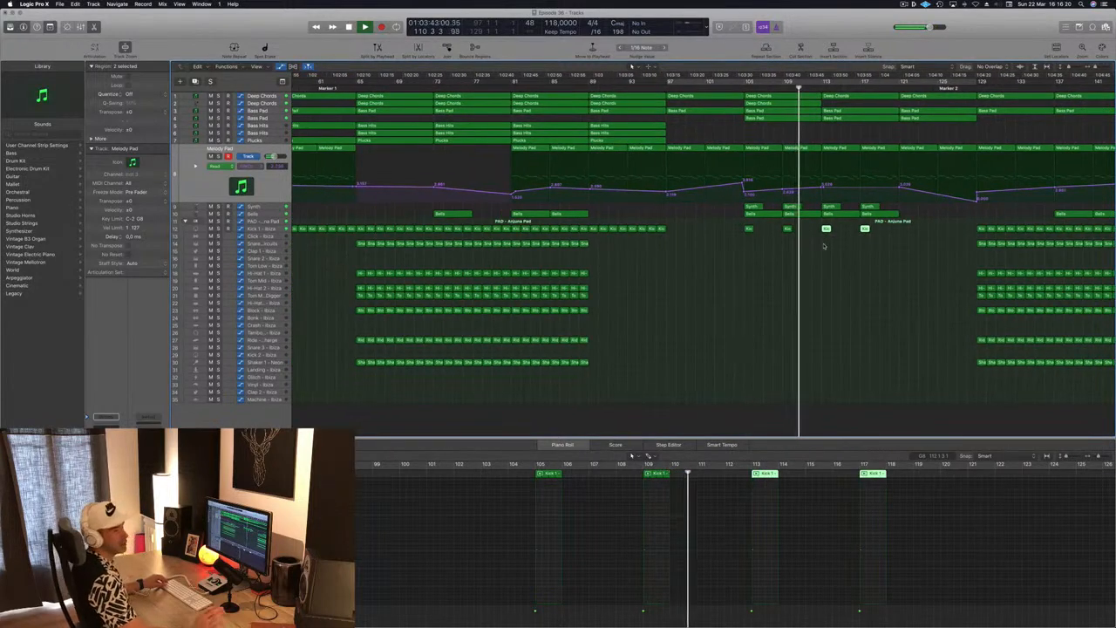
- Raise the Melody Pad automation points at bars 113 and 121 so the curve climbs steadily to bar 121
scroll(823, 246, down, 2)
scroll(823, 246, down, 1)
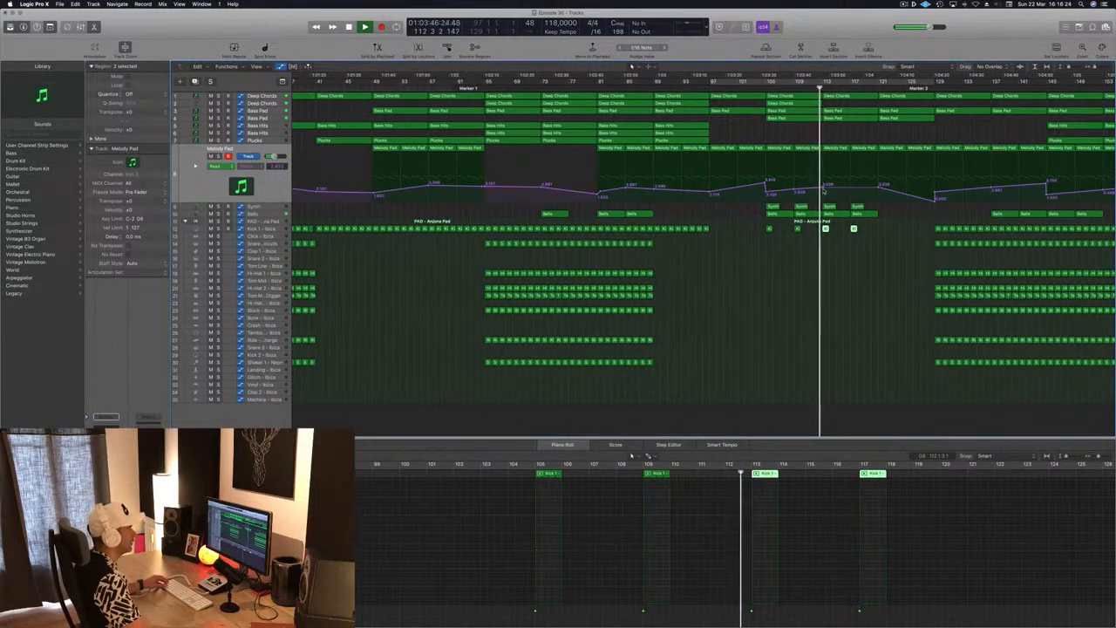
click(824, 188)
drag(824, 189, 879, 179)
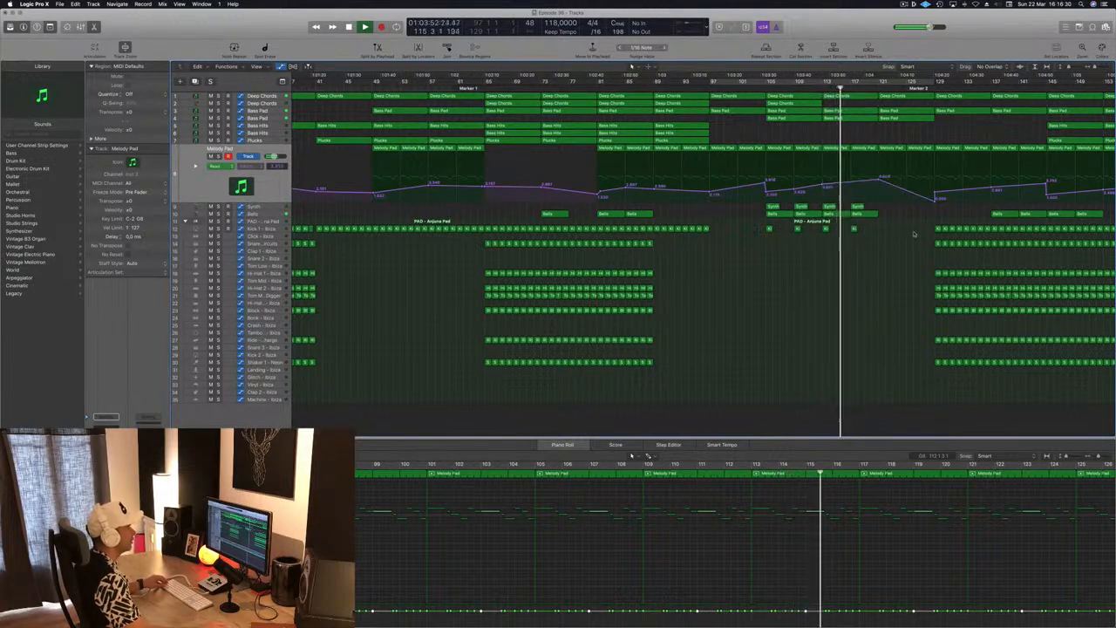
- Fill bars 121 to 129 with full Kick 1 regions and raise the Melody Pad automation point at bar 129
mouse_move(914, 234)
mouse_down()
mouse_move(999, 228)
mouse_move(911, 230)
mouse_up()
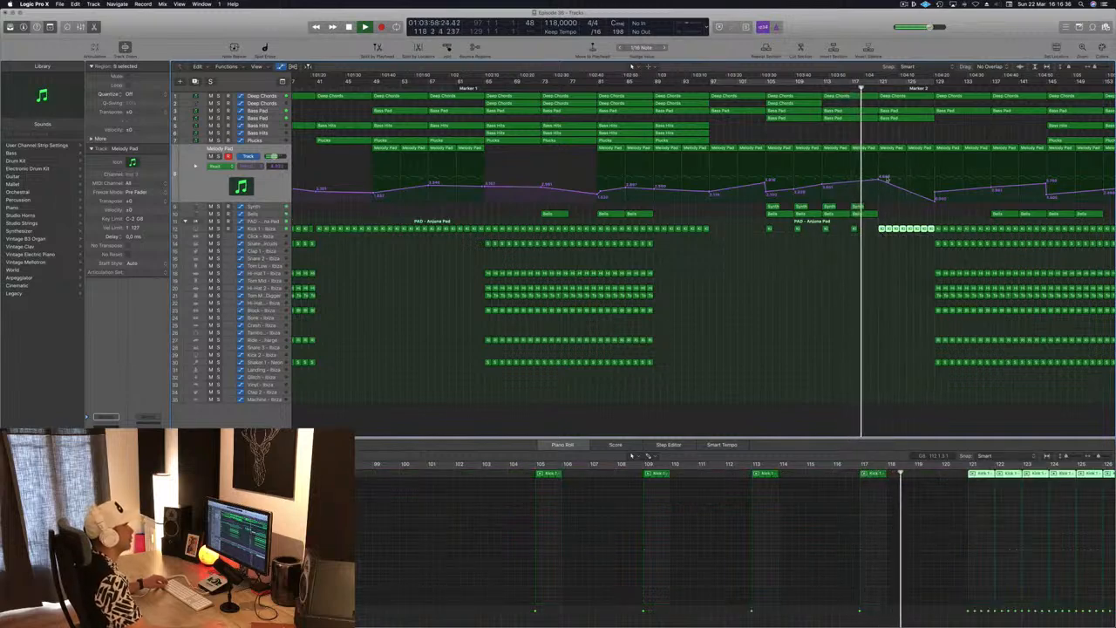
click(882, 179)
drag(879, 180, 935, 194)
key(super+Left)
- Copy the regions of both Bass Hits tracks to bars 121 to 129 and play back from around bar 117
click(894, 126)
drag(886, 130, 810, 136)
click(790, 88)
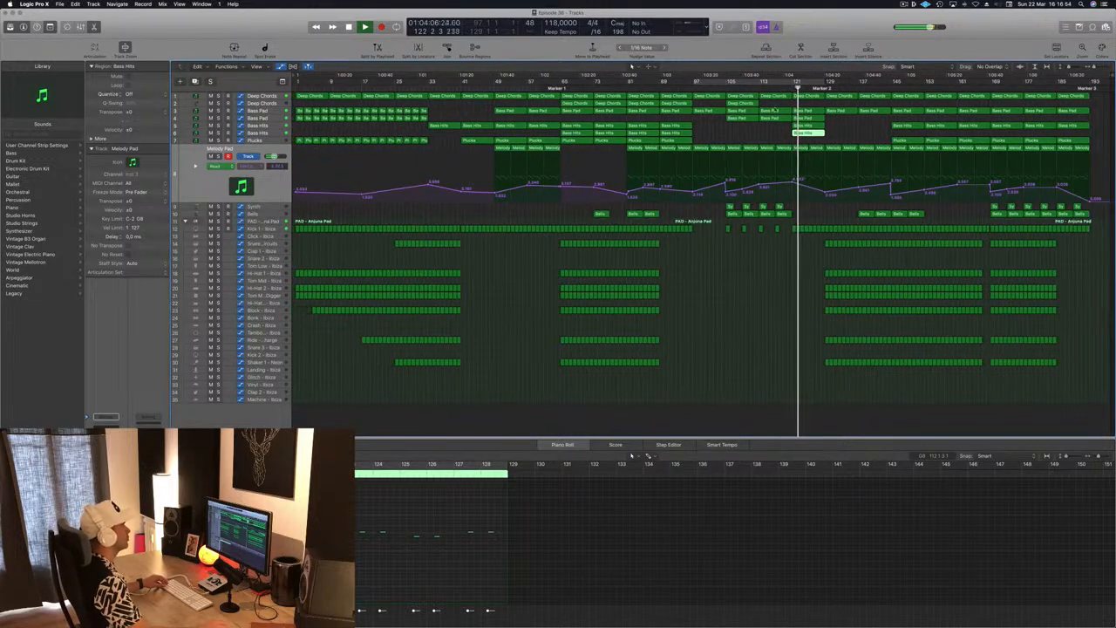
click(775, 88)
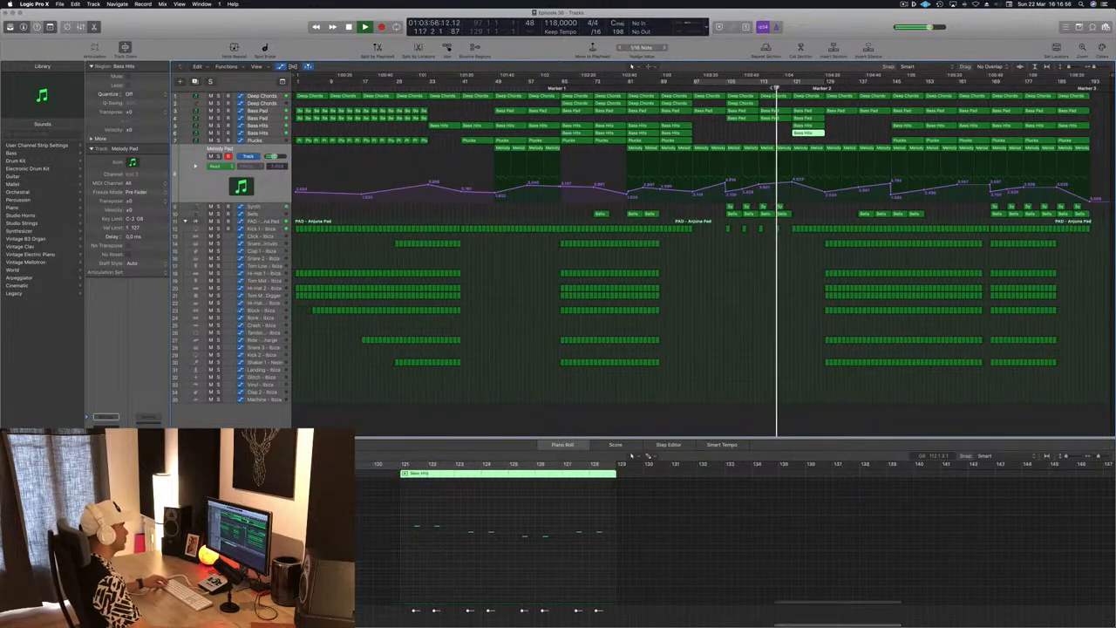
- Copy the single-hit Kick 1 region from bar 117 to bar 119 and loop playback over bars 97 to 129
scroll(770, 129, up, 5)
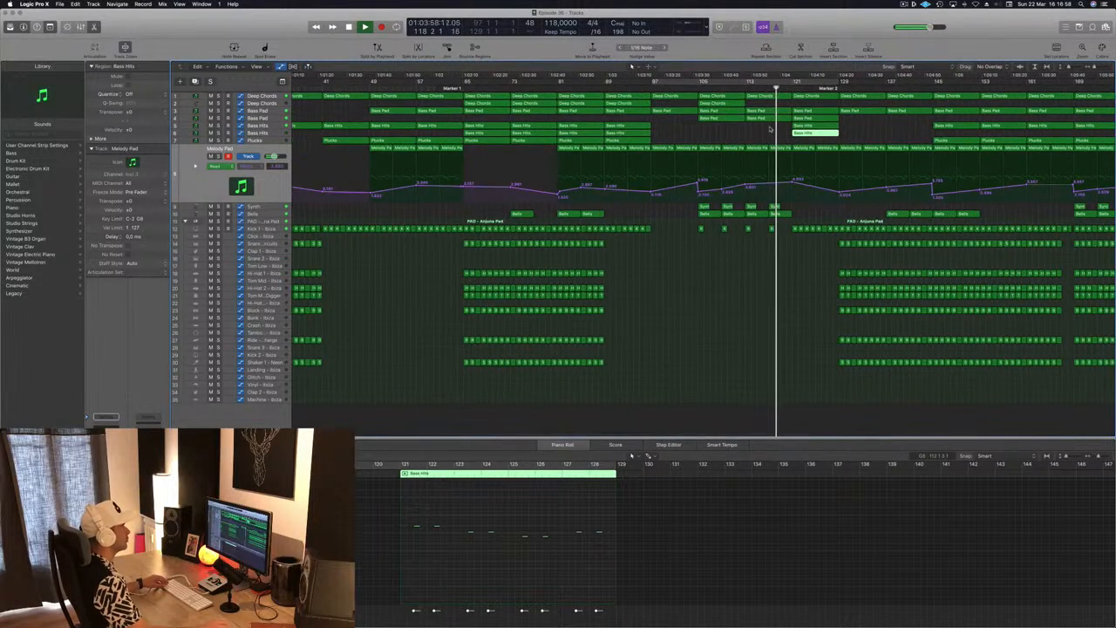
scroll(770, 129, up, 3)
drag(764, 229, 782, 233)
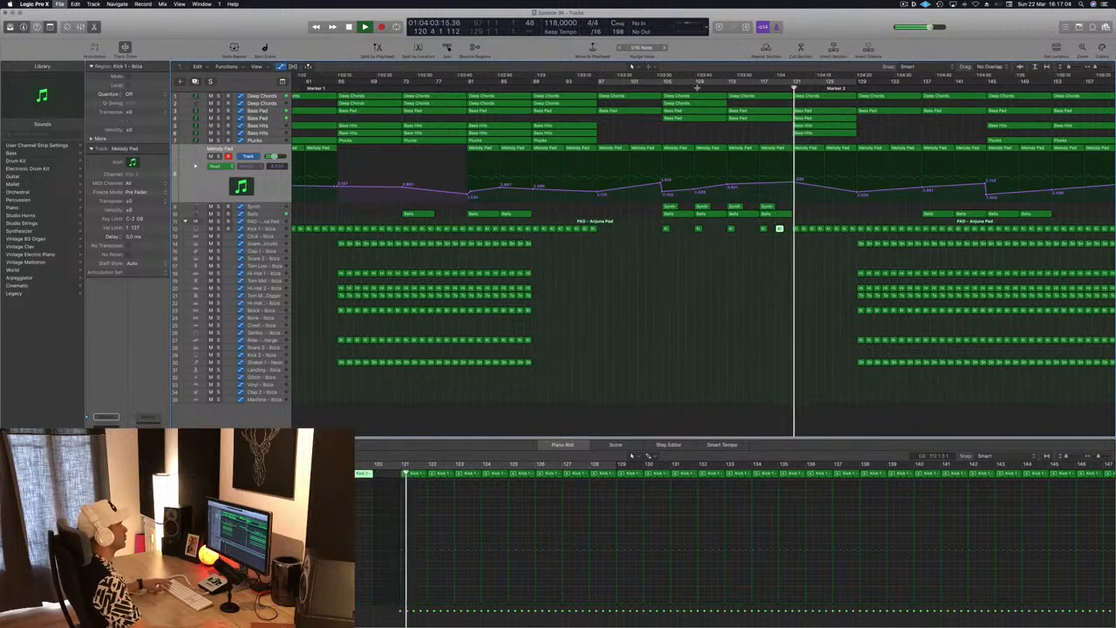
key(c)
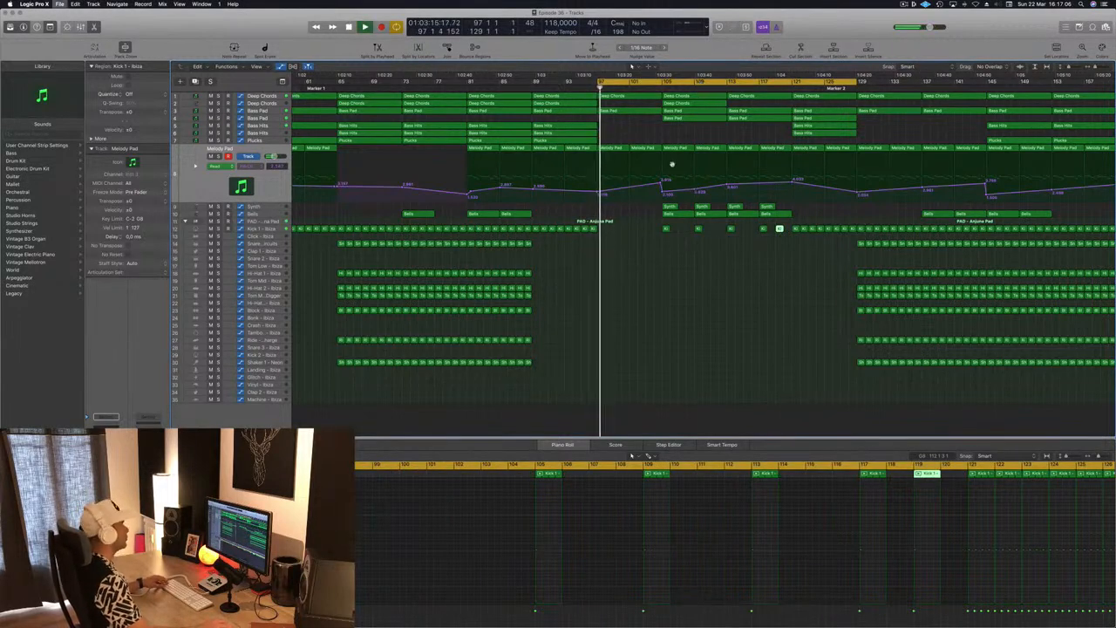
key(super+Left)
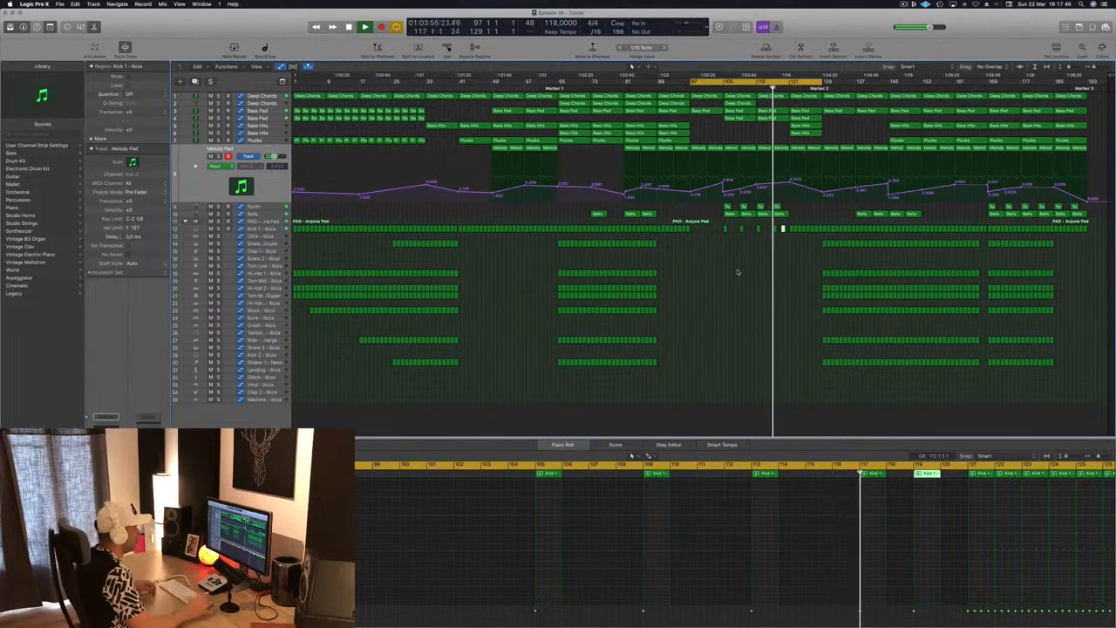
- Add a small drop in the Melody Pad automation at bar 121 and make the Deep Chords automation peak at that bar
click(737, 272)
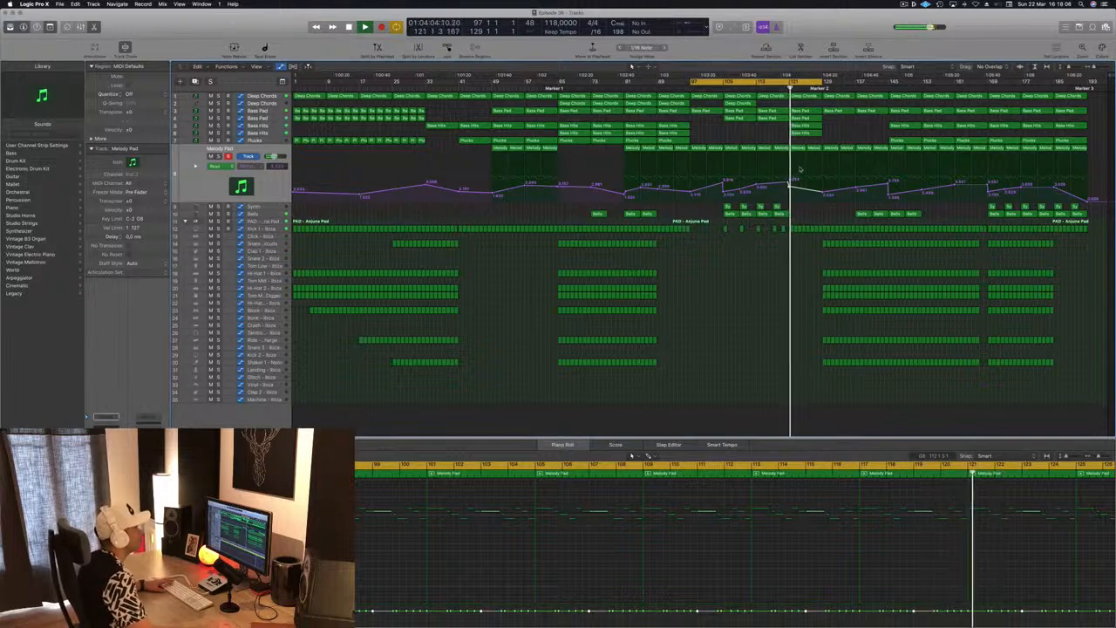
scroll(789, 183, up, 4)
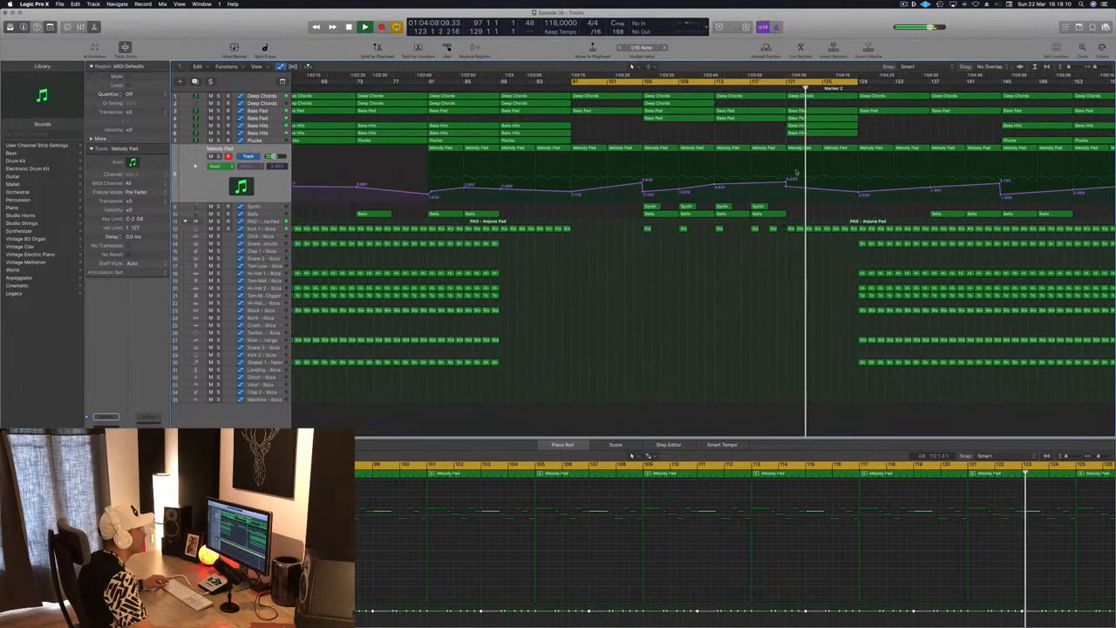
click(265, 102)
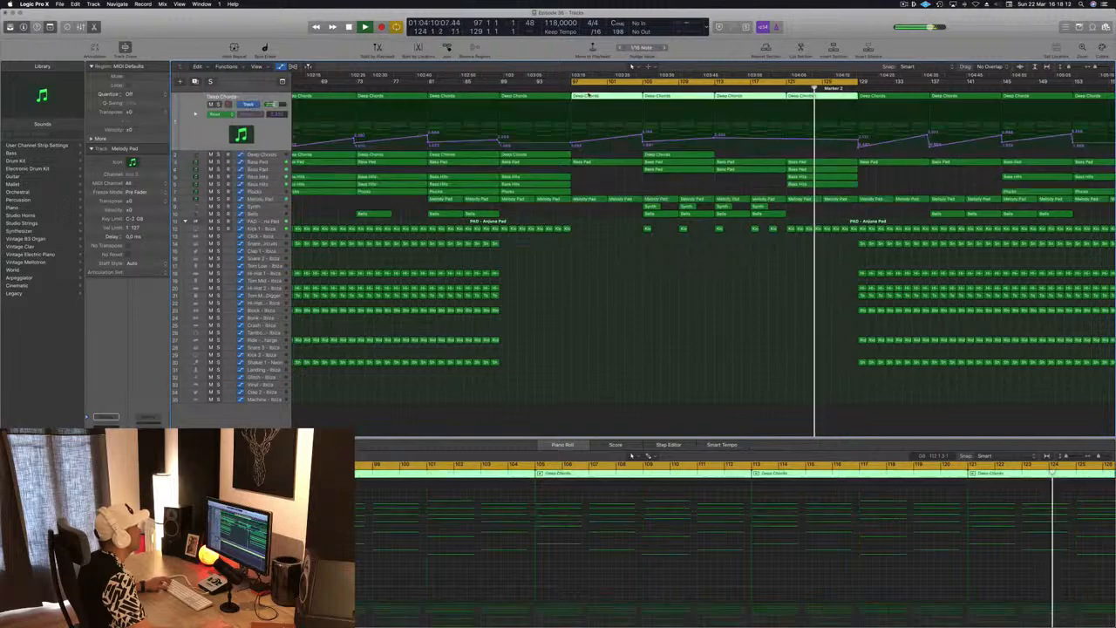
click(789, 138)
drag(789, 138, 790, 131)
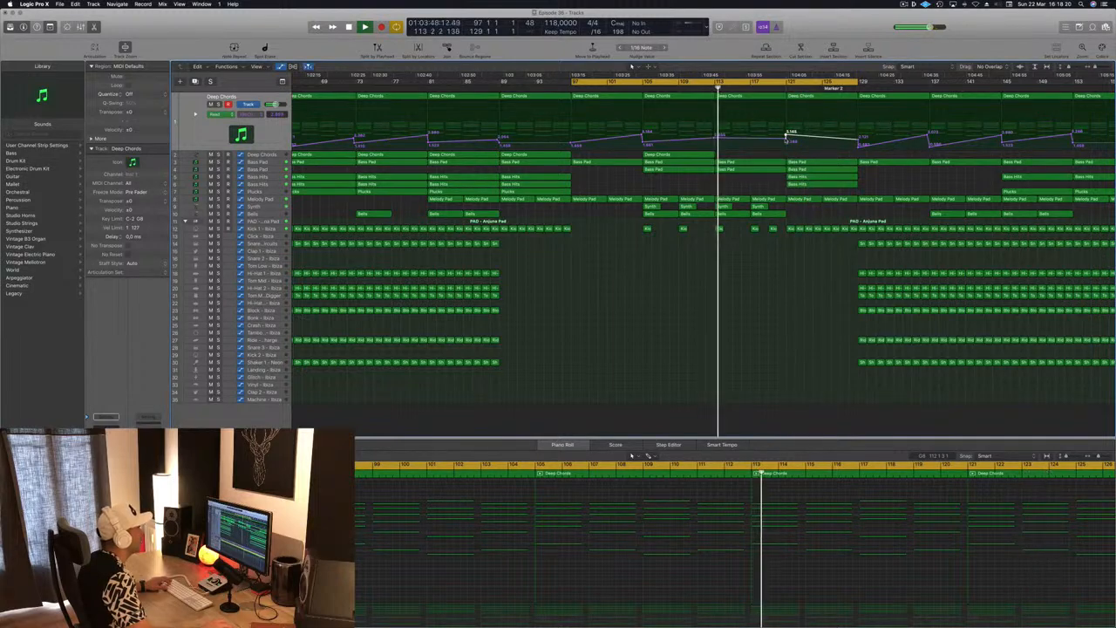
double_click(787, 140)
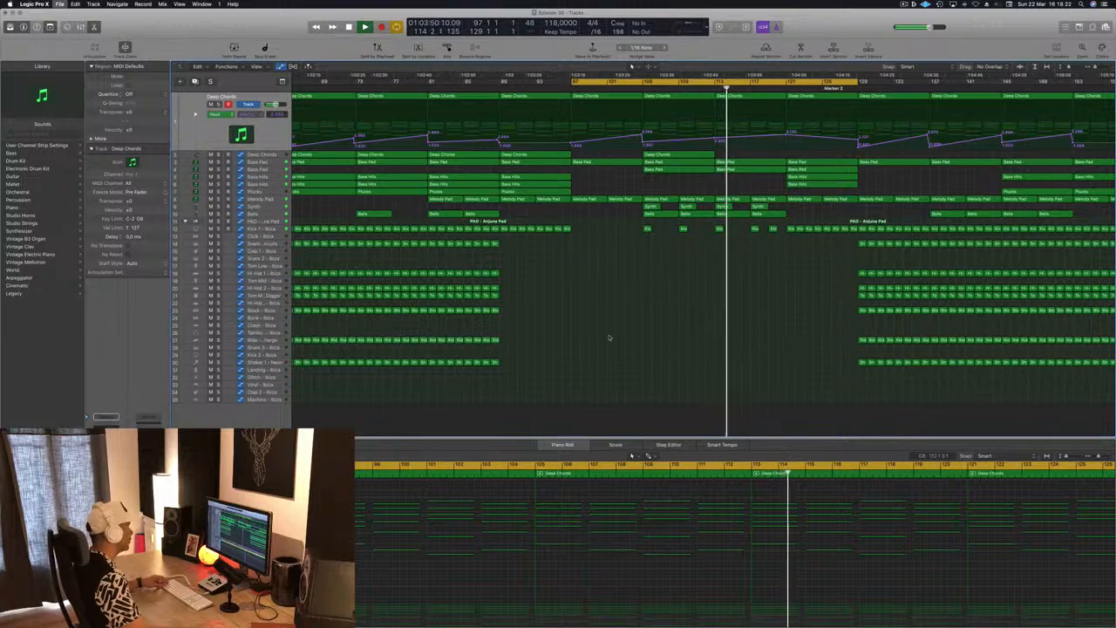
- Copy the Plucks region from bar 89 to bar 121
scroll(613, 326, left, 2)
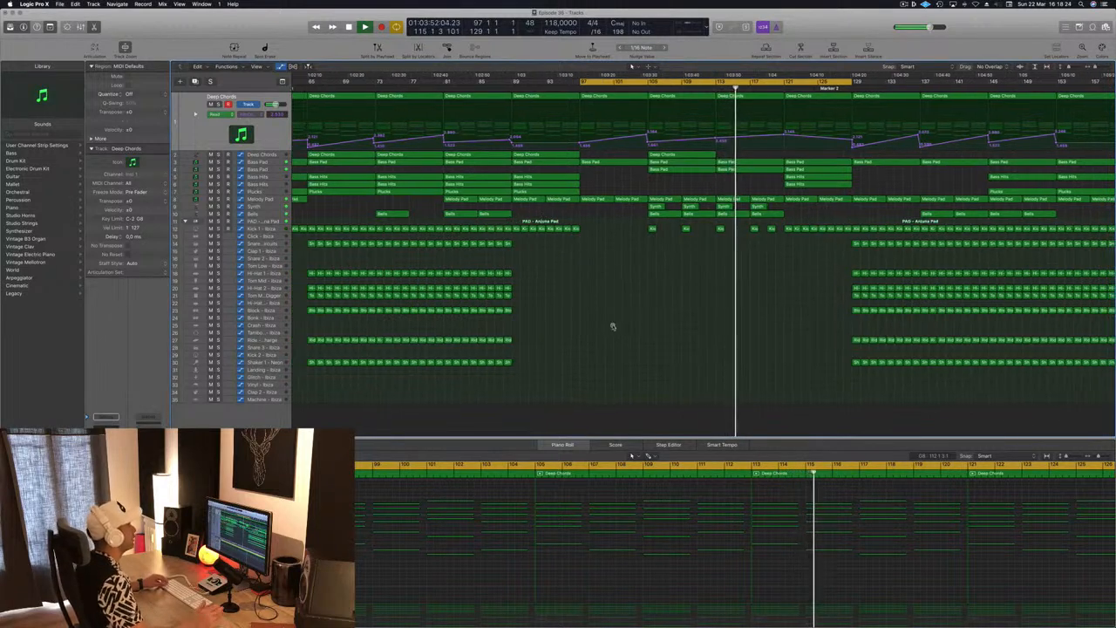
scroll(613, 326, down, 2)
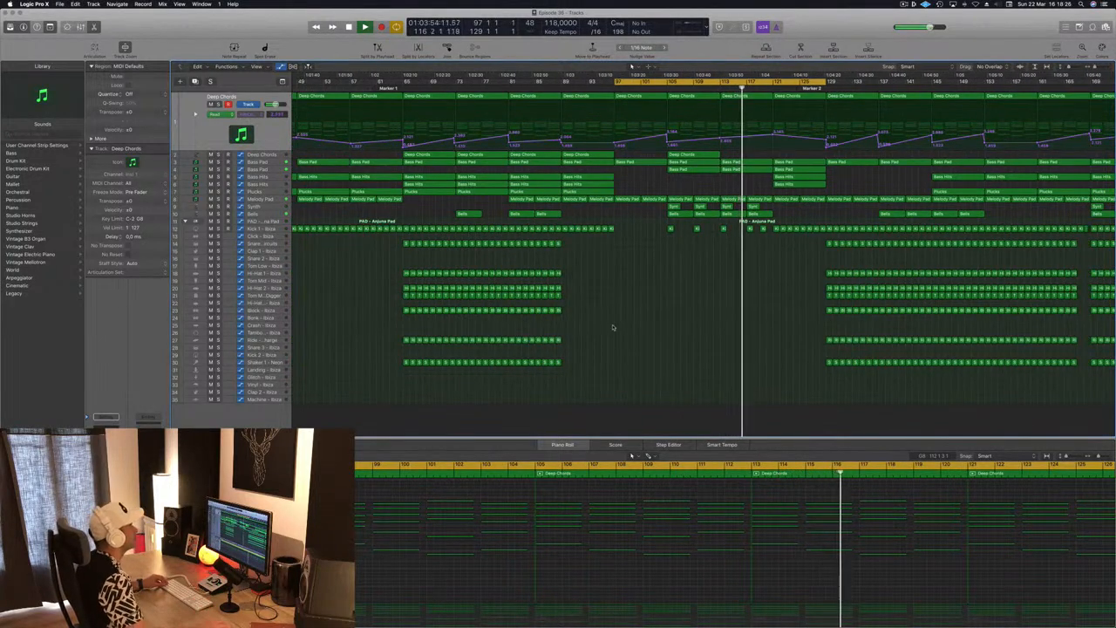
scroll(628, 324, down, 2)
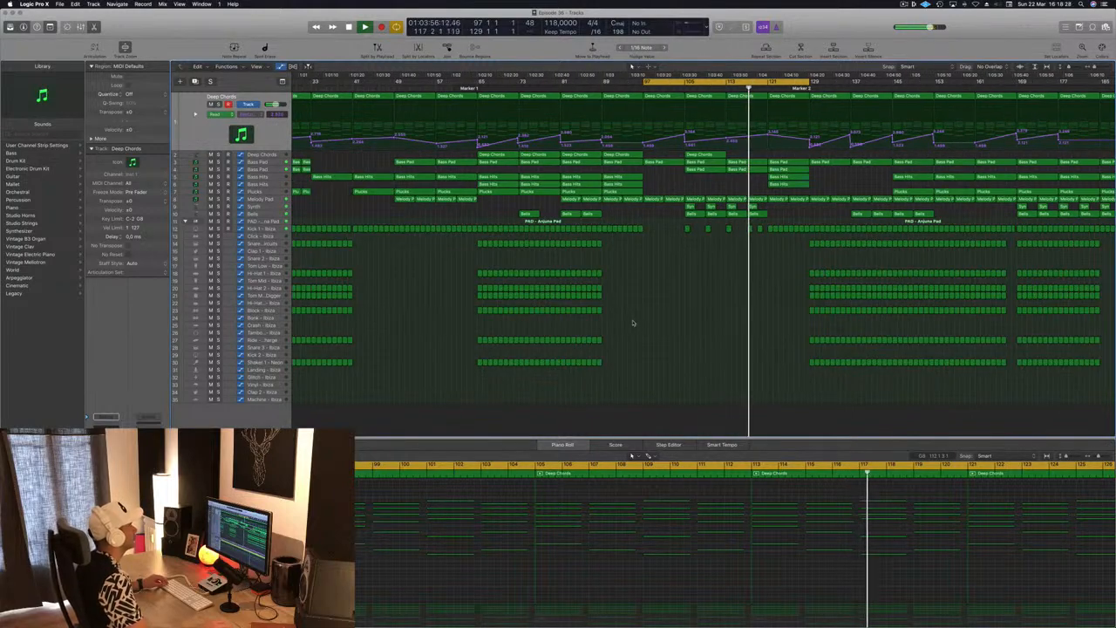
scroll(680, 306, down, 2)
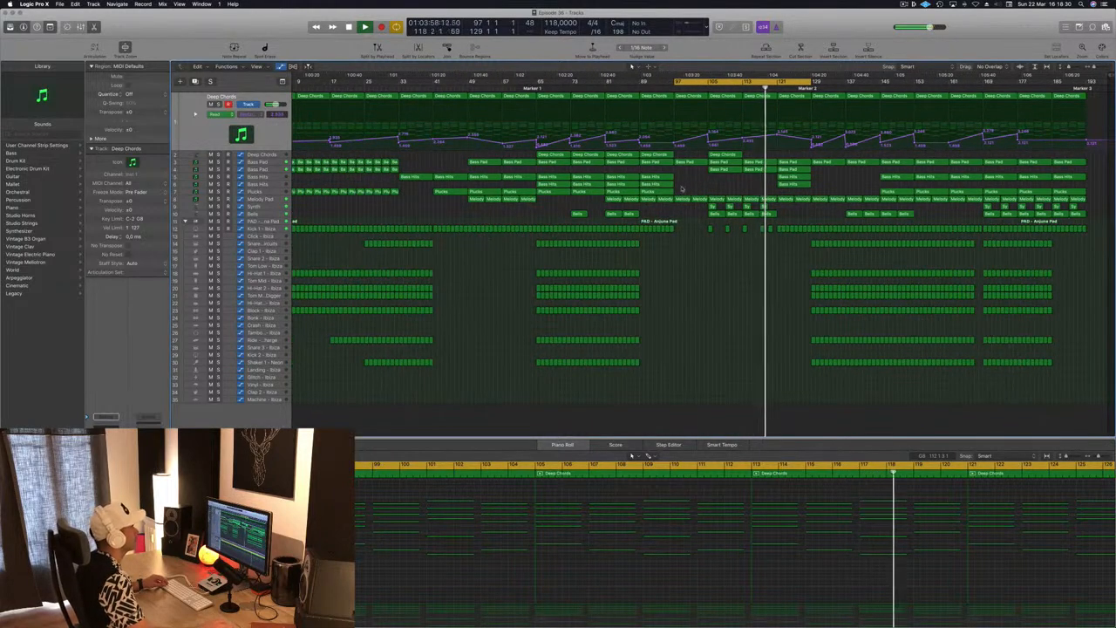
click(666, 191)
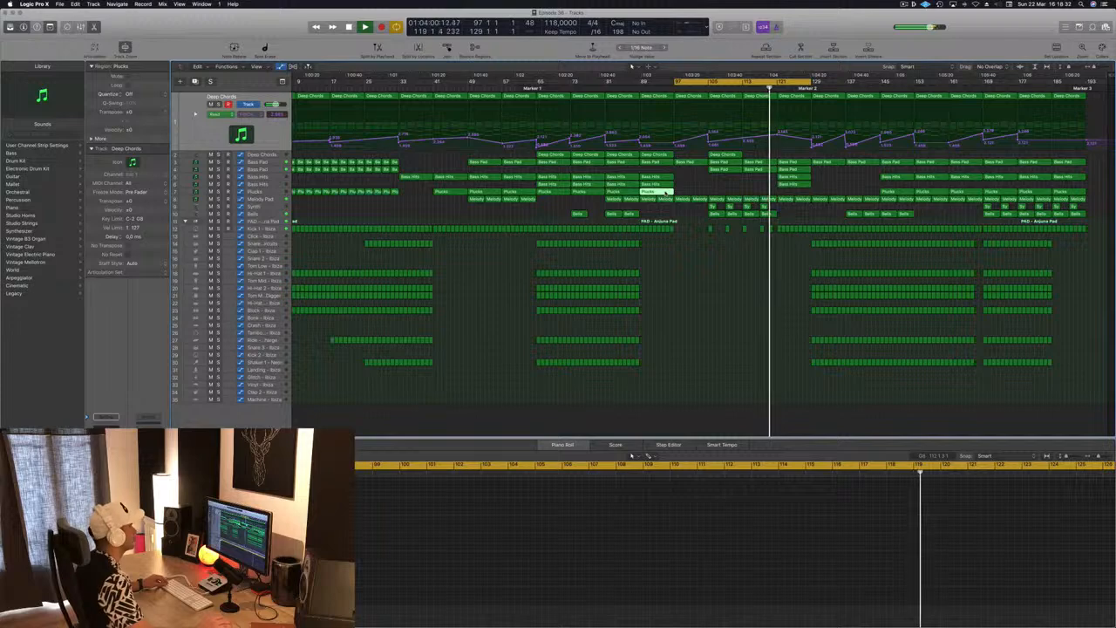
drag(665, 191, 804, 202)
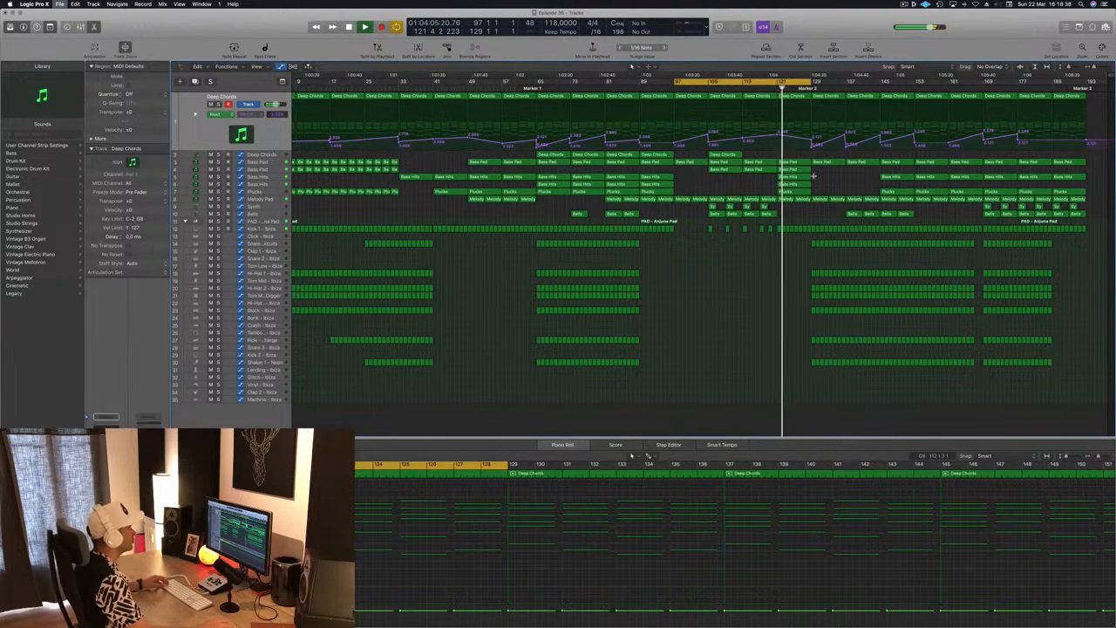
- Add a slight drop in the Deep Chords automation at bar 121, audition the transition and save the project
click(770, 89)
key(super+Right)
key(super+Right)
key(super+Right)
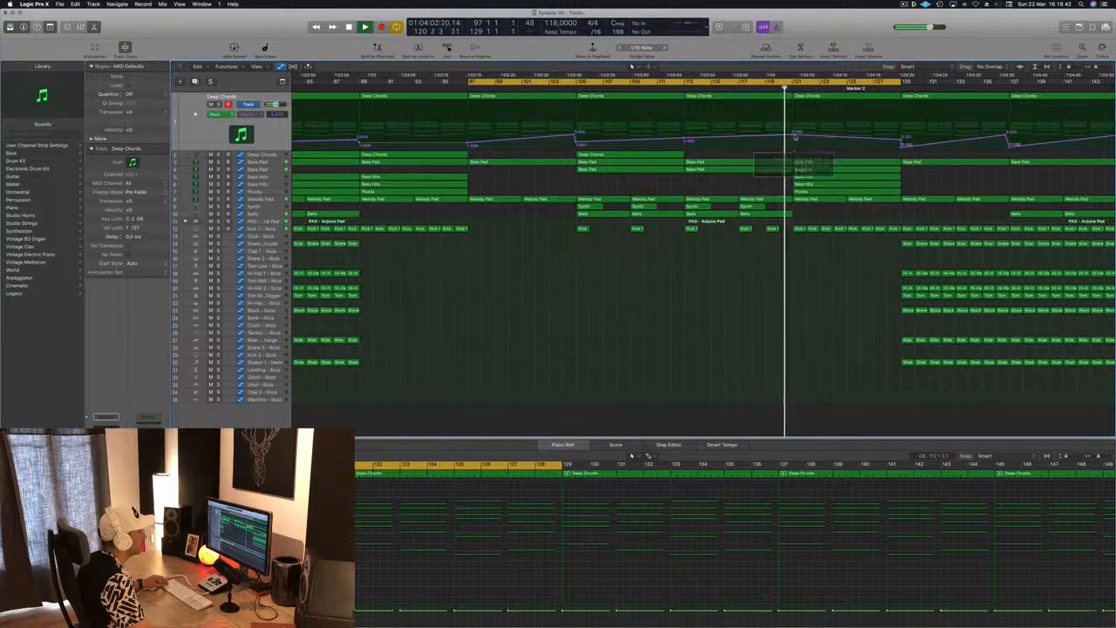
click(794, 136)
drag(795, 135, 793, 137)
click(787, 86)
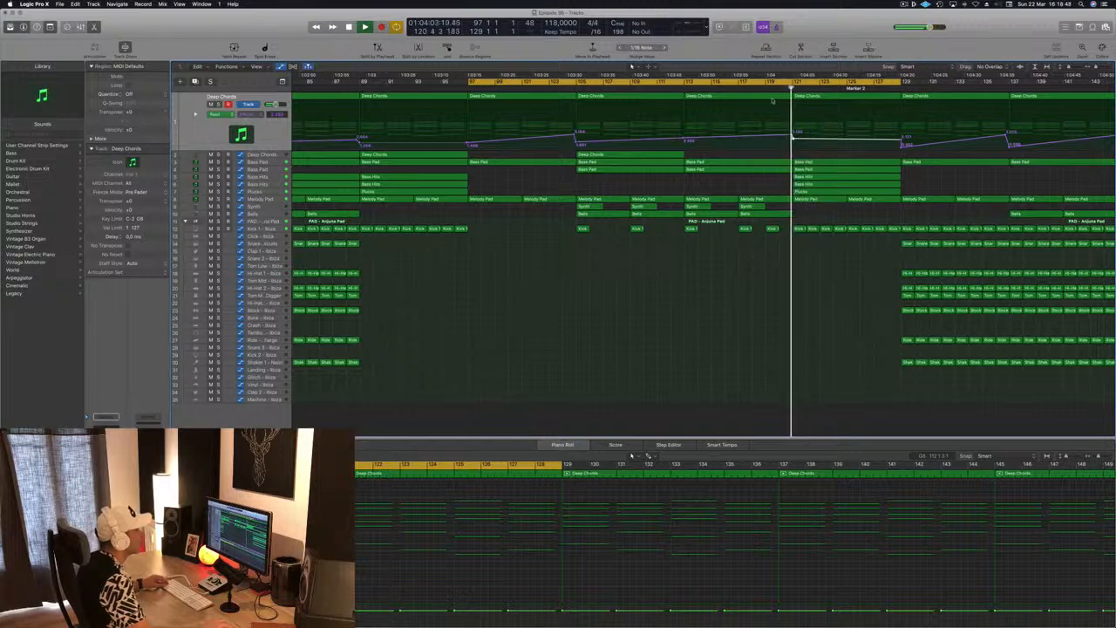
drag(794, 137, 793, 137)
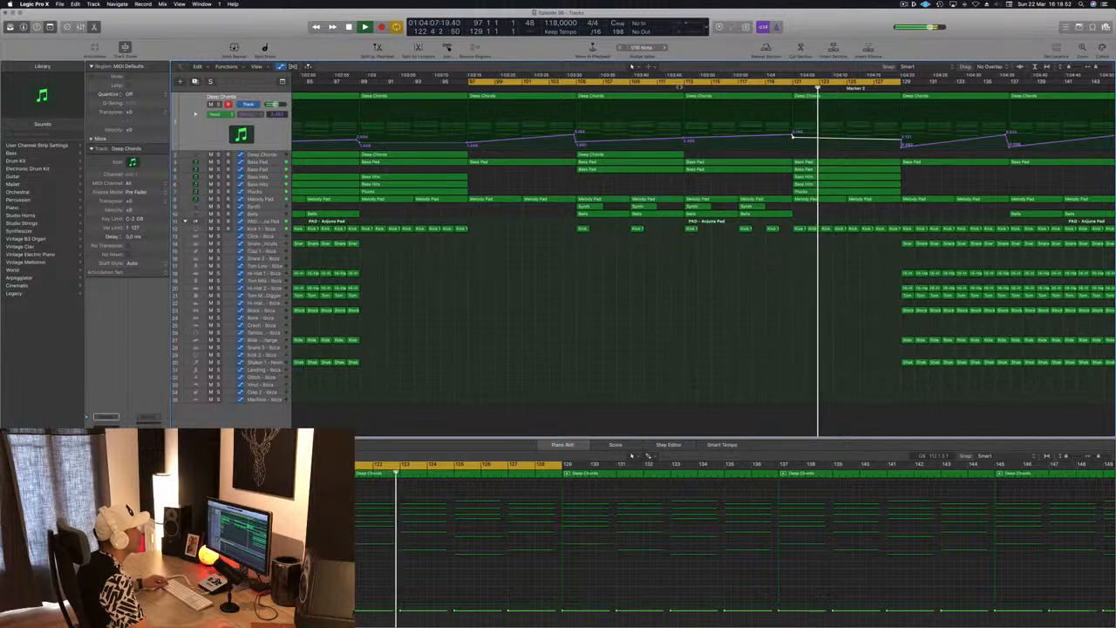
click(683, 86)
click(612, 329)
key(super+s)
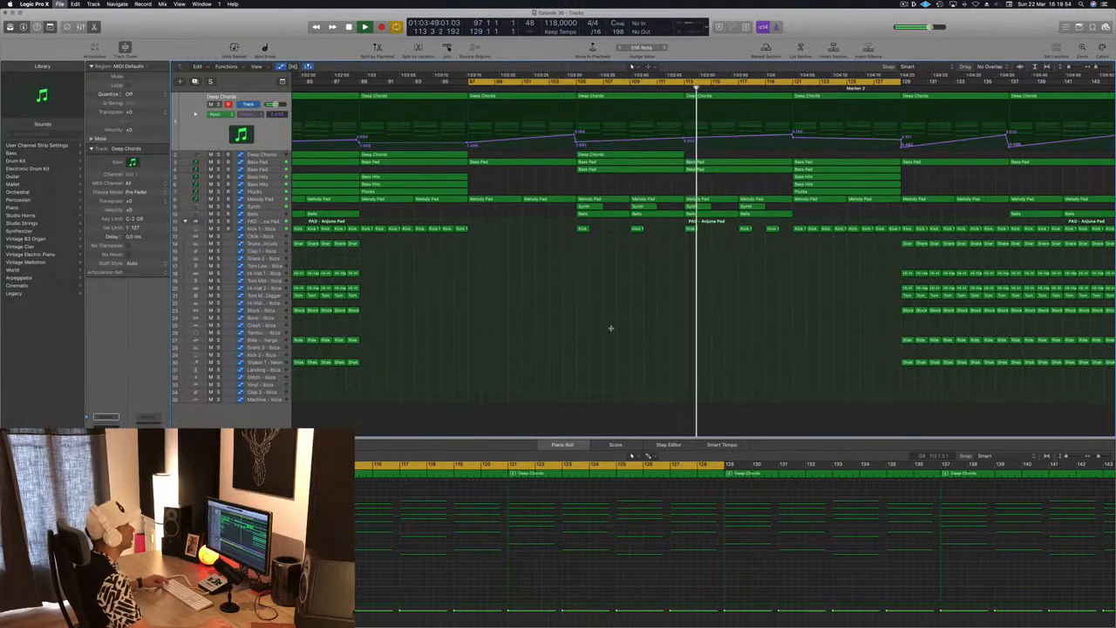
- Fine-tune the Deep Chords automation point at bar 121 and play back from that bar
scroll(612, 324, down, 5)
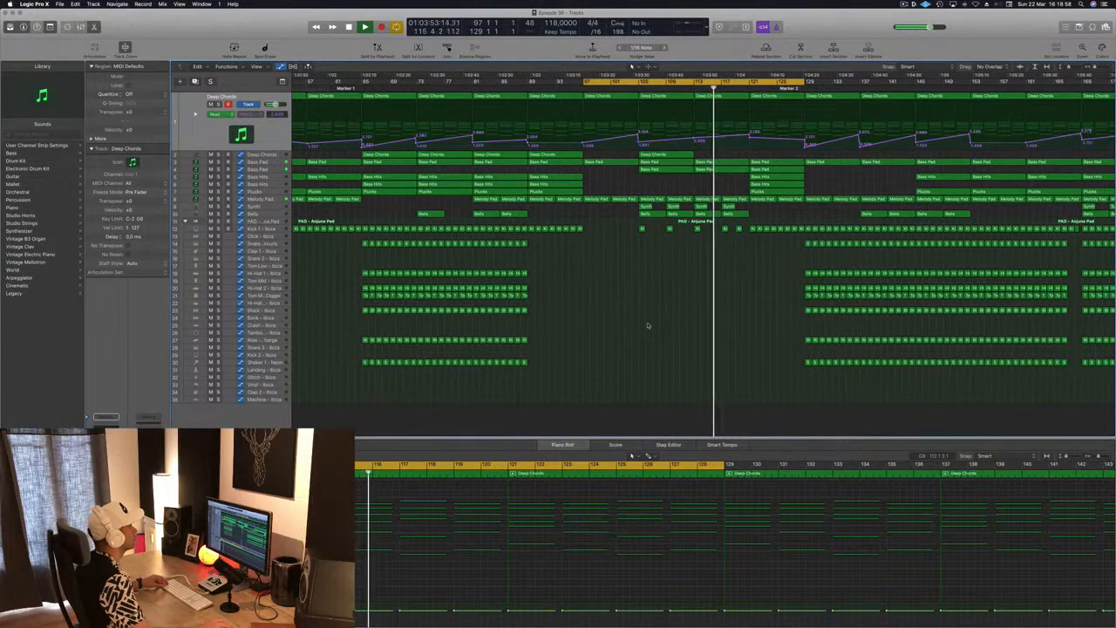
scroll(648, 323, down, 2)
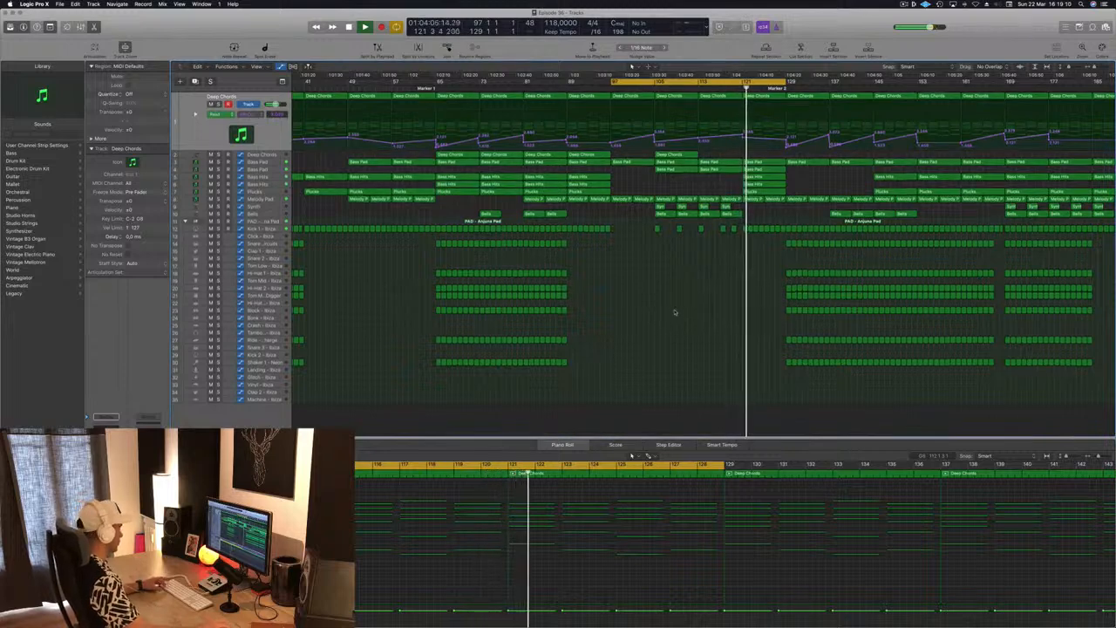
key(super+Left)
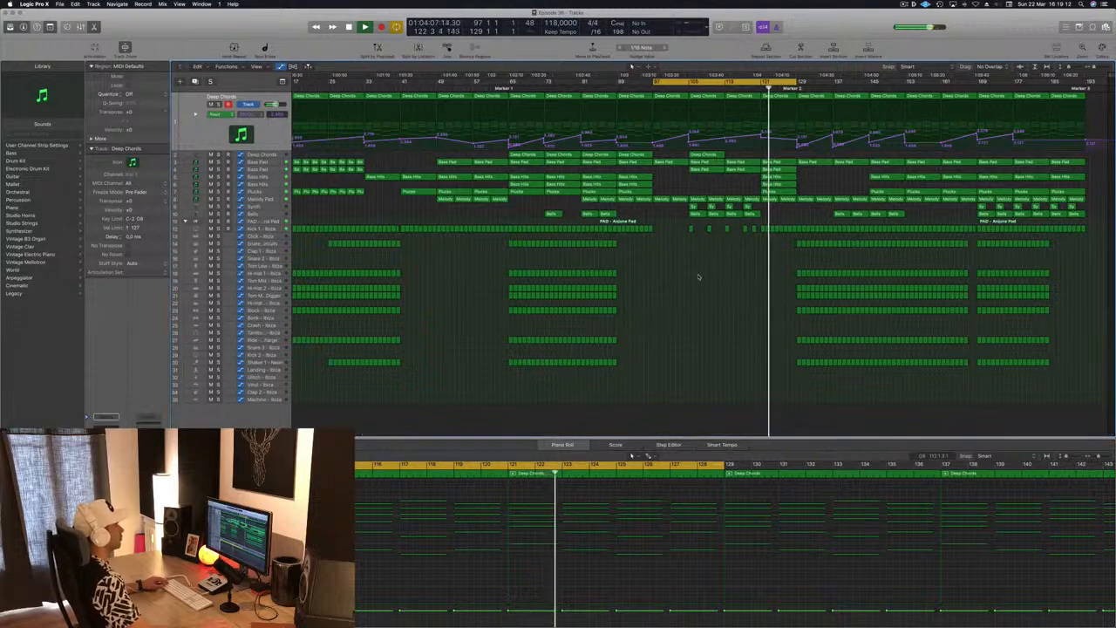
key(super+Right)
key(super+Up)
key(super+Up)
key(super+Up)
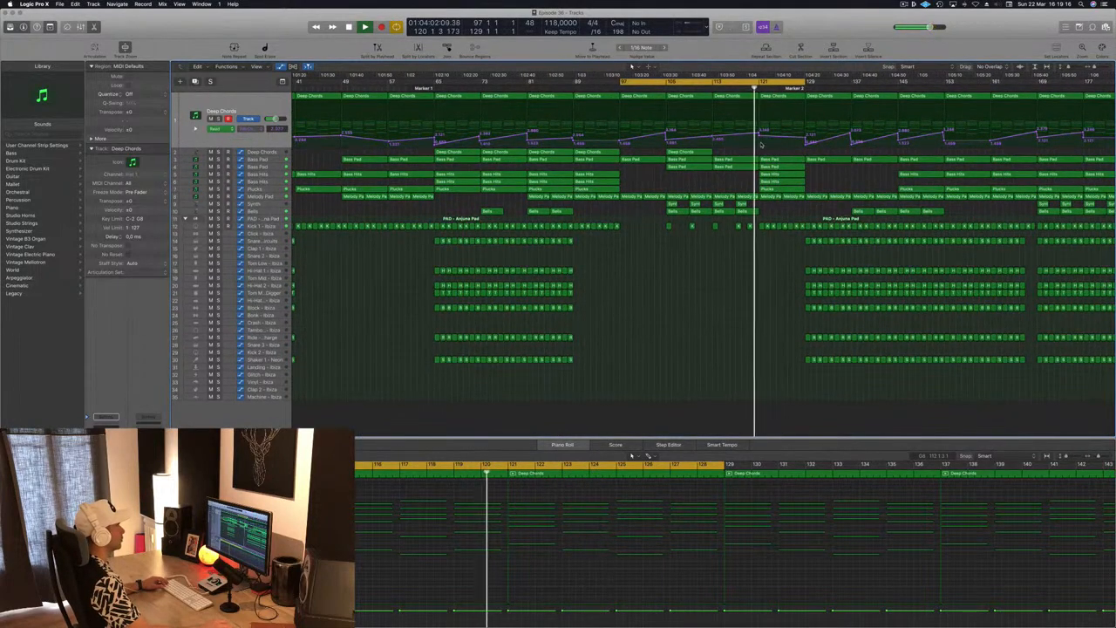
key(super+Right)
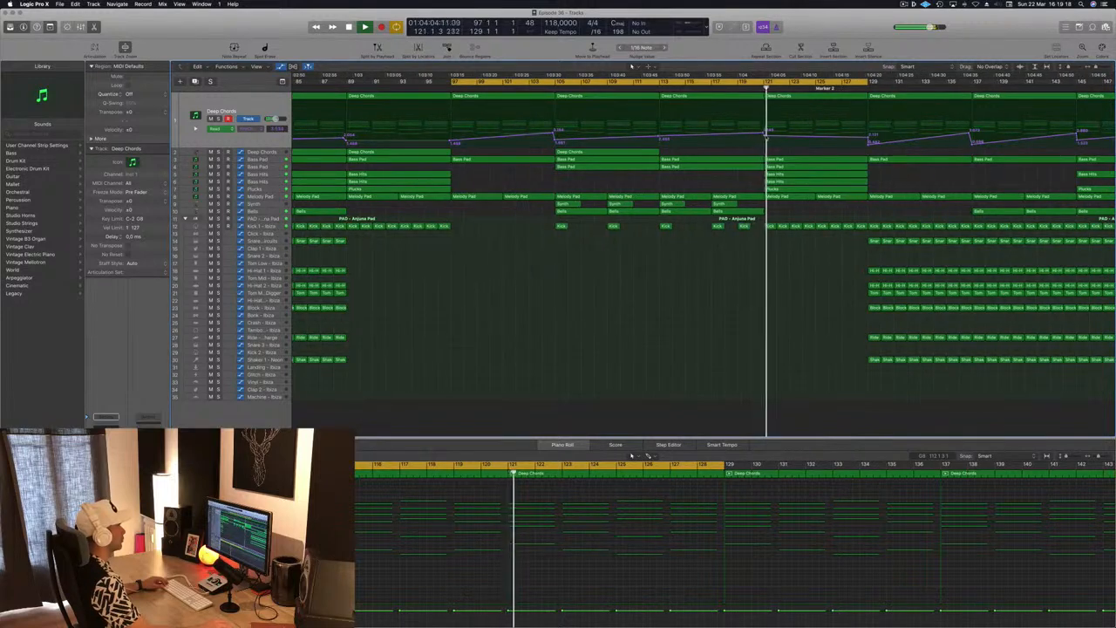
click(765, 134)
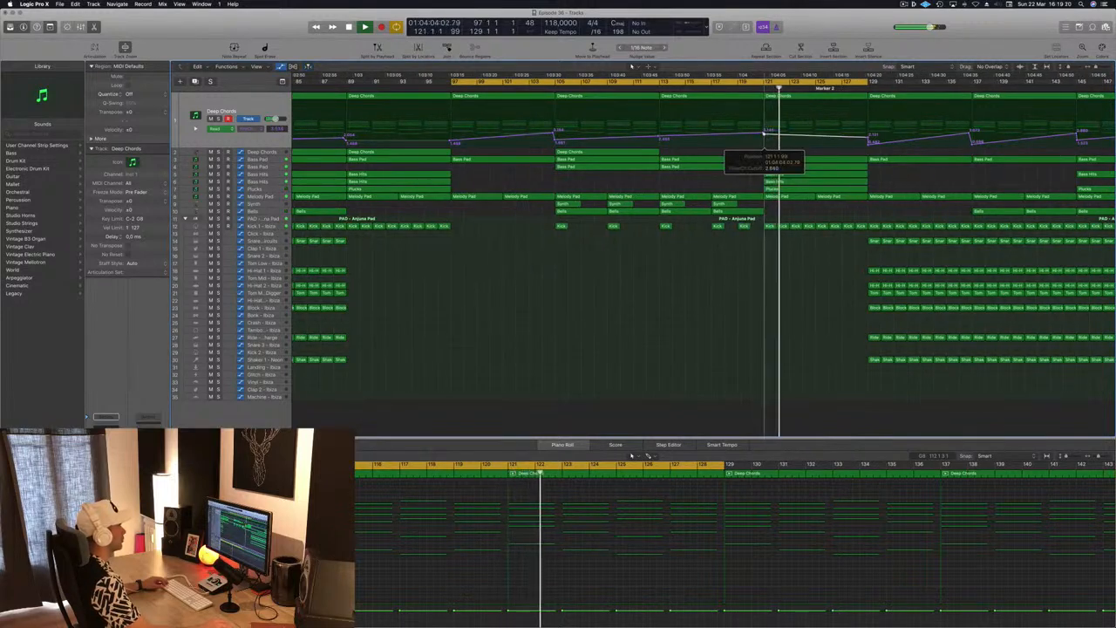
click(757, 81)
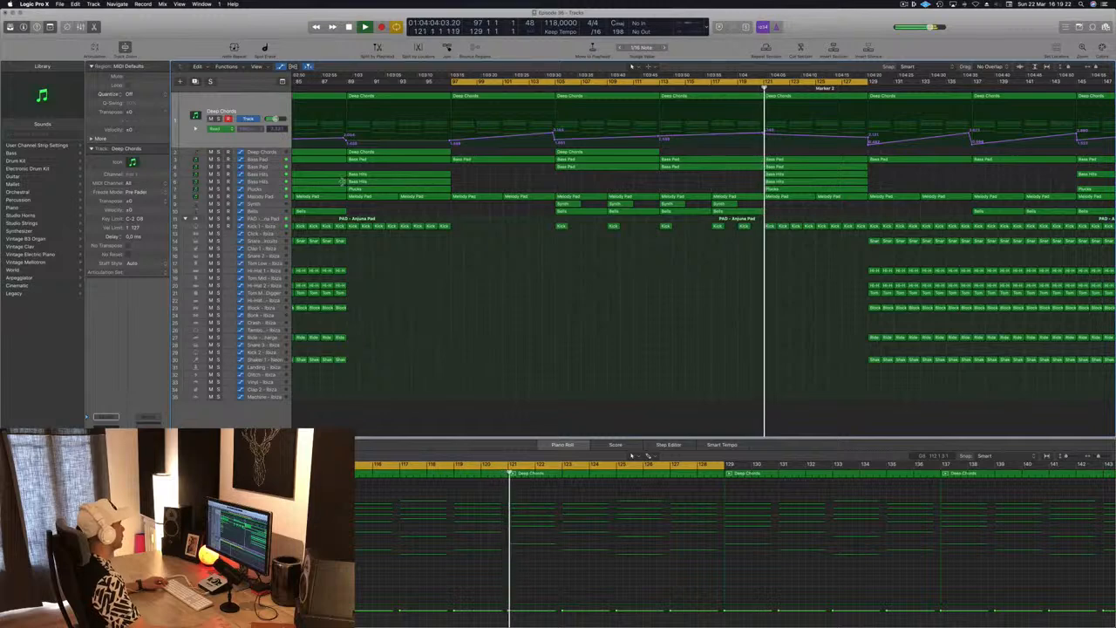
- Adjust the Melody Pad automation point at bar 121 while replaying the bars leading into it
click(279, 198)
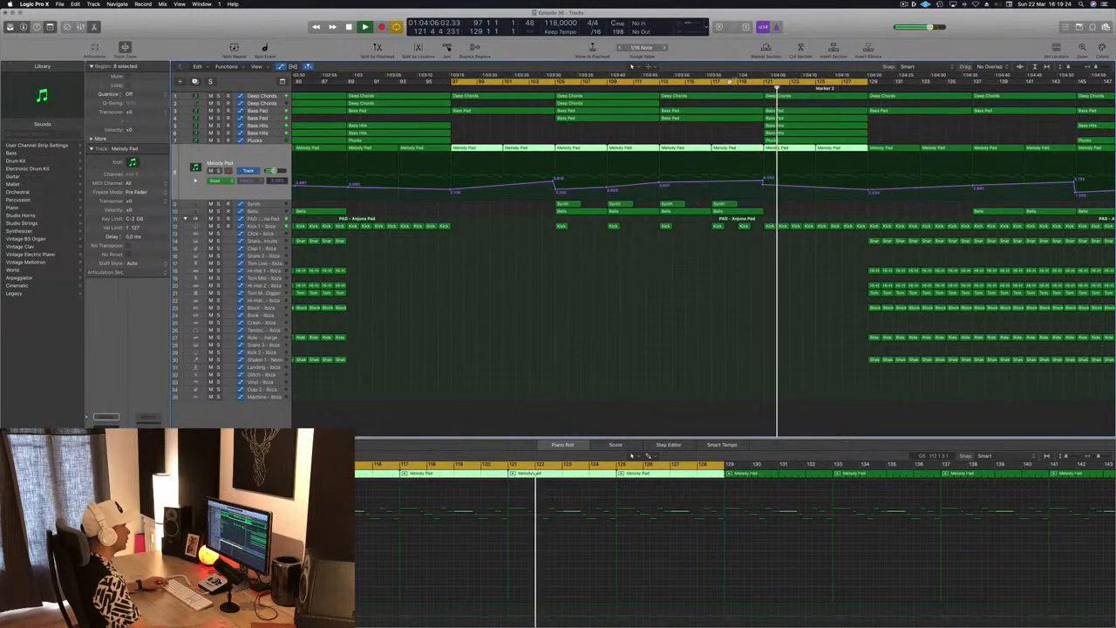
click(726, 88)
click(763, 185)
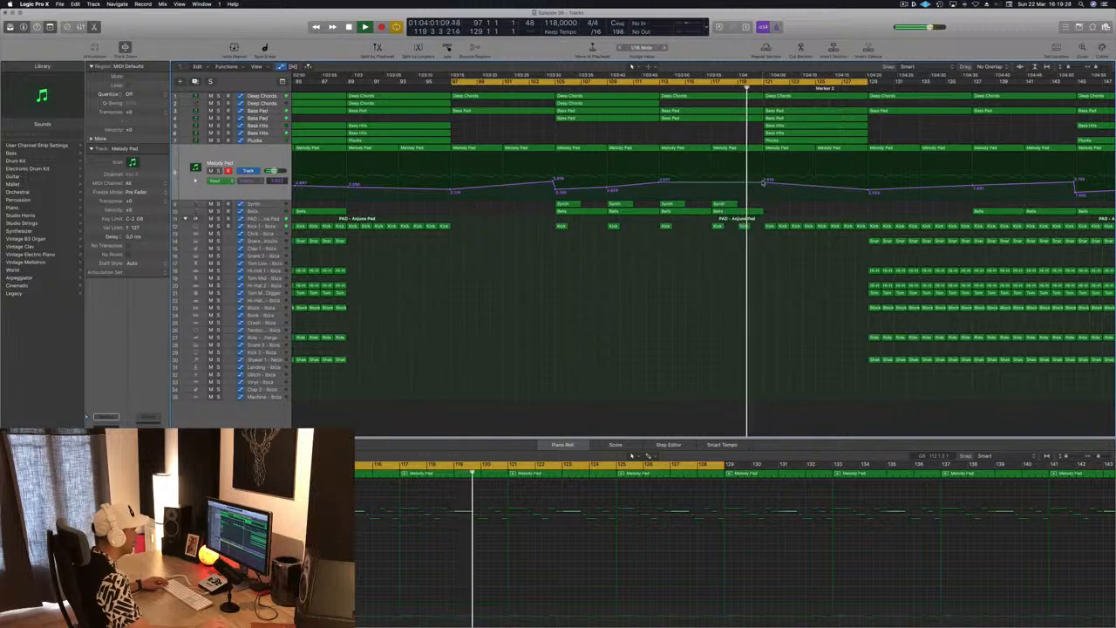
- Raise the Melody Pad automation point at bar 121 and adjust the Deep Chords automation near that bar
drag(764, 185, 766, 179)
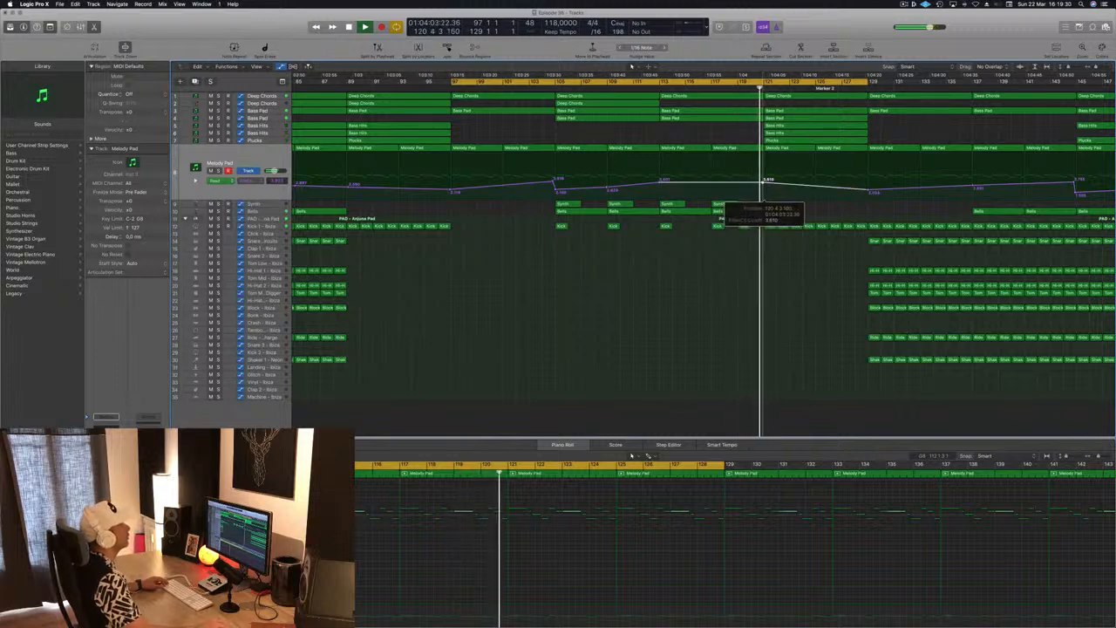
key(super+Left)
key(super+Left)
key(super+Left)
key(super+Left)
key(super+Left)
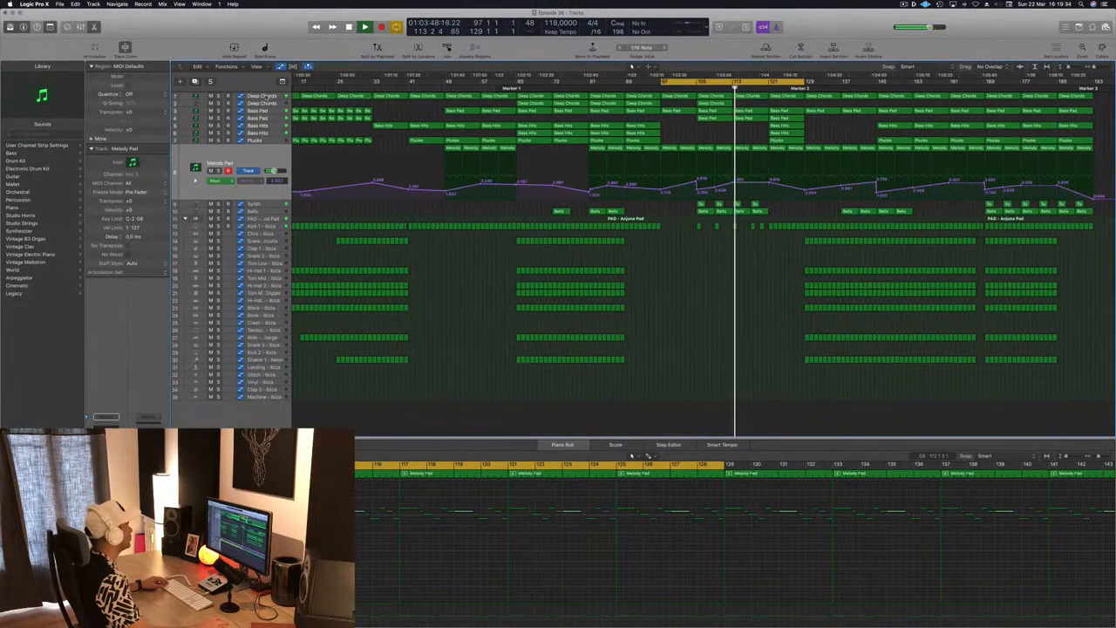
click(262, 96)
click(770, 135)
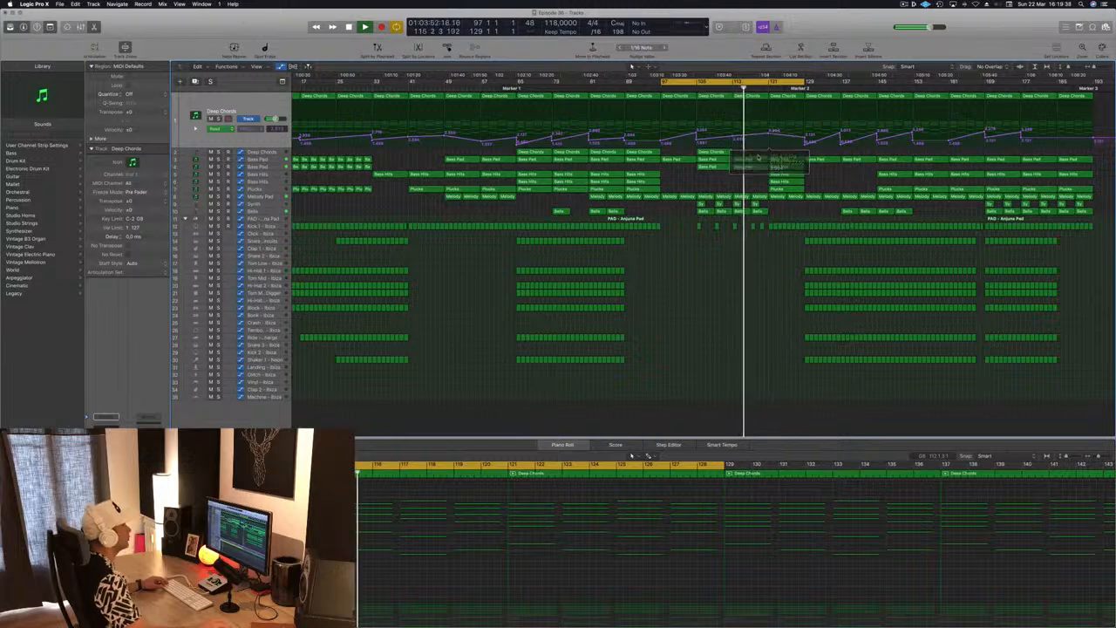
- Delete the single Kick 1 region at bar 119 and save the project
key(super+Left)
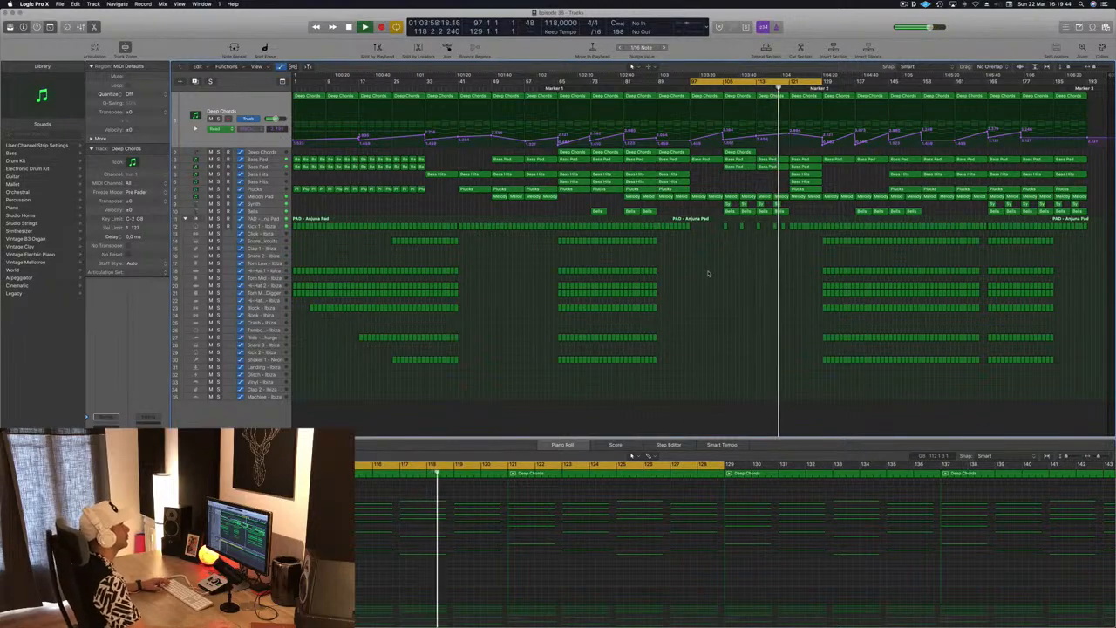
key(super+Right)
key(super+Right)
key(super+Right)
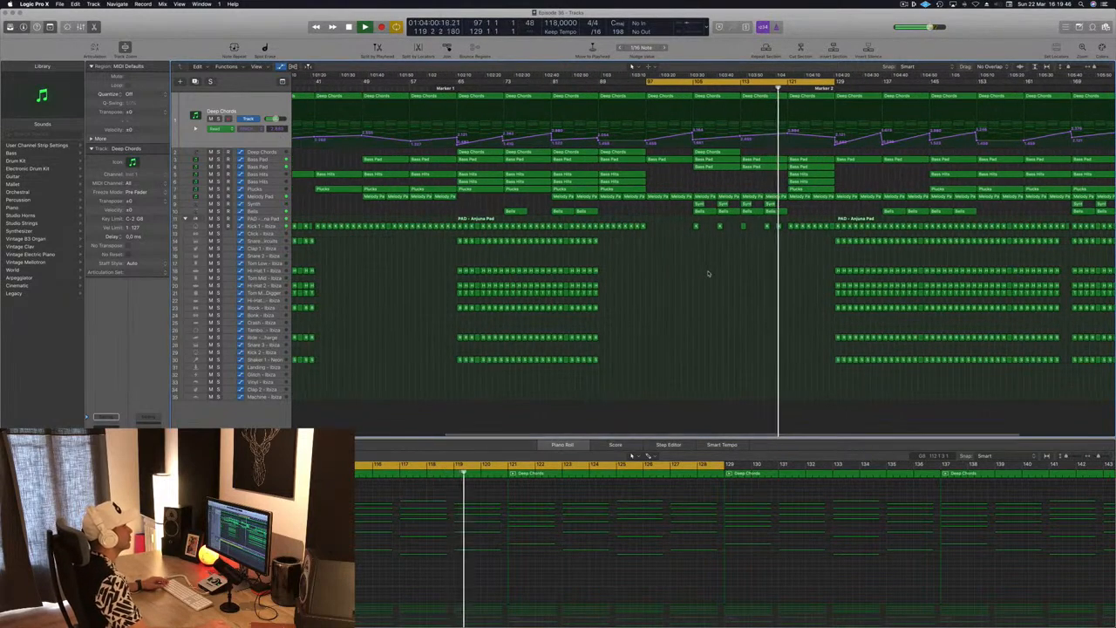
click(778, 227)
key(Delete)
key(super+s)
- Fine-tune the Deep Chords automation point just before bar 121 and replay the transition
key(super+Left)
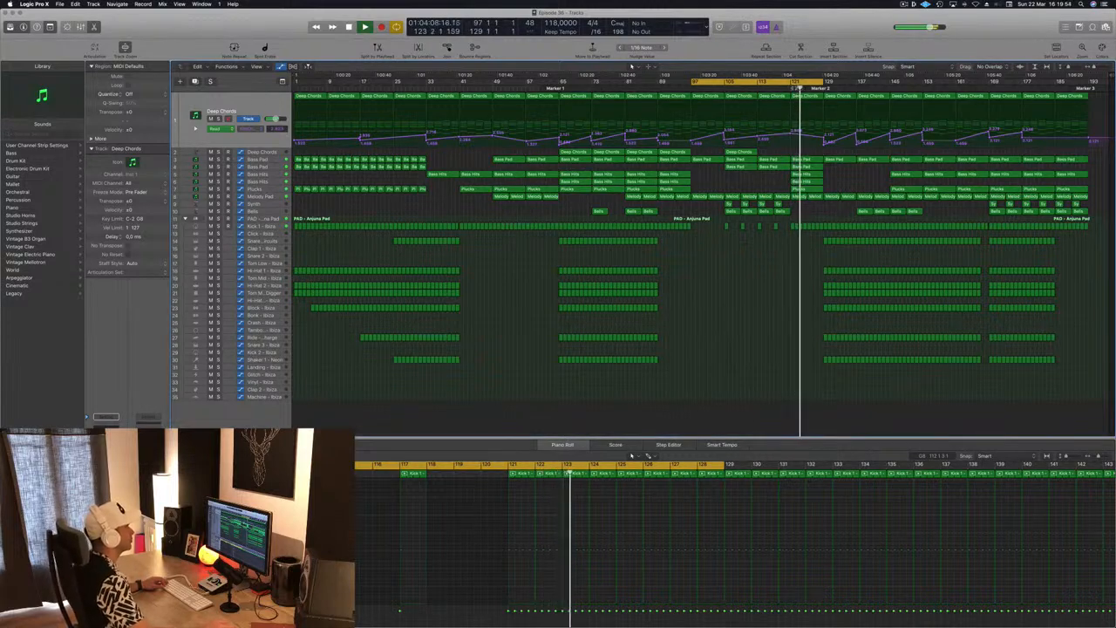
drag(791, 135, 792, 134)
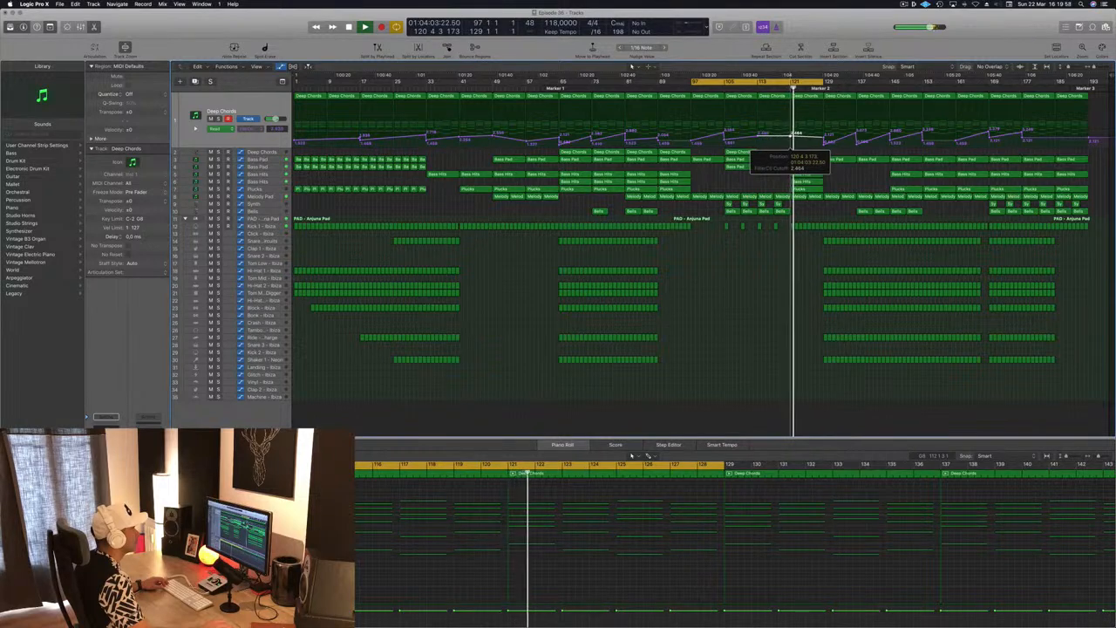
click(787, 89)
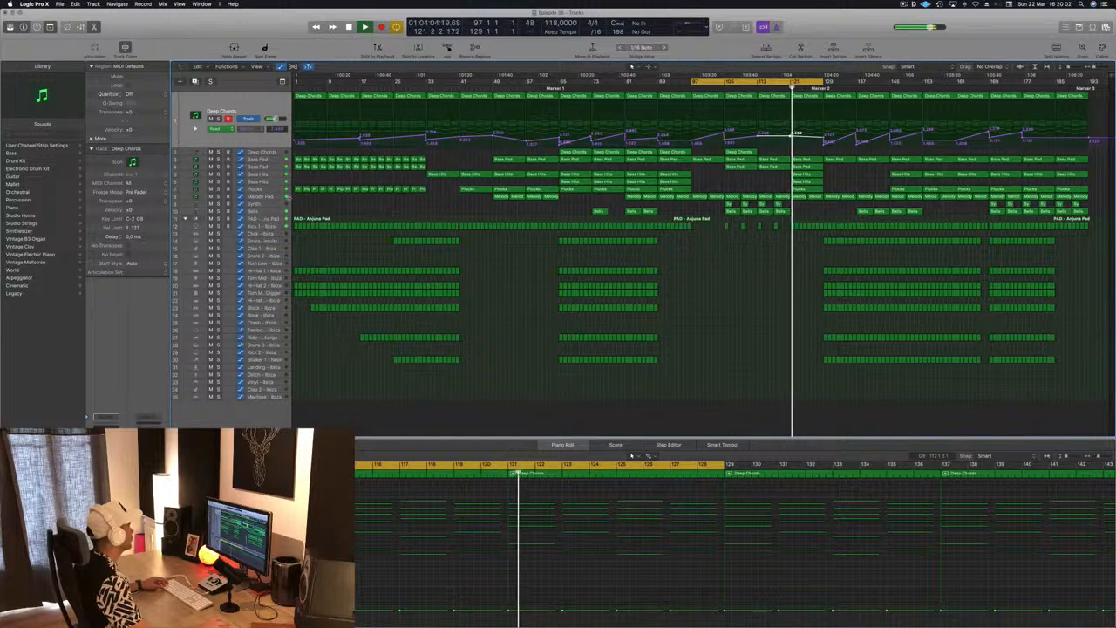
- Raise the Melody Pad automation to a peak just before bar 129
click(270, 196)
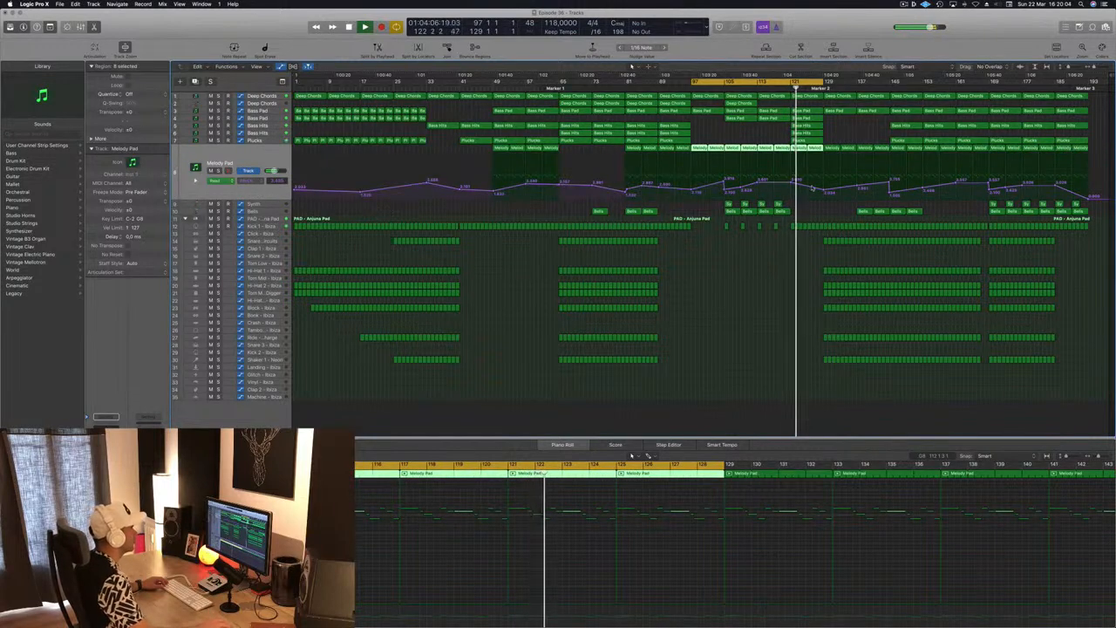
click(825, 182)
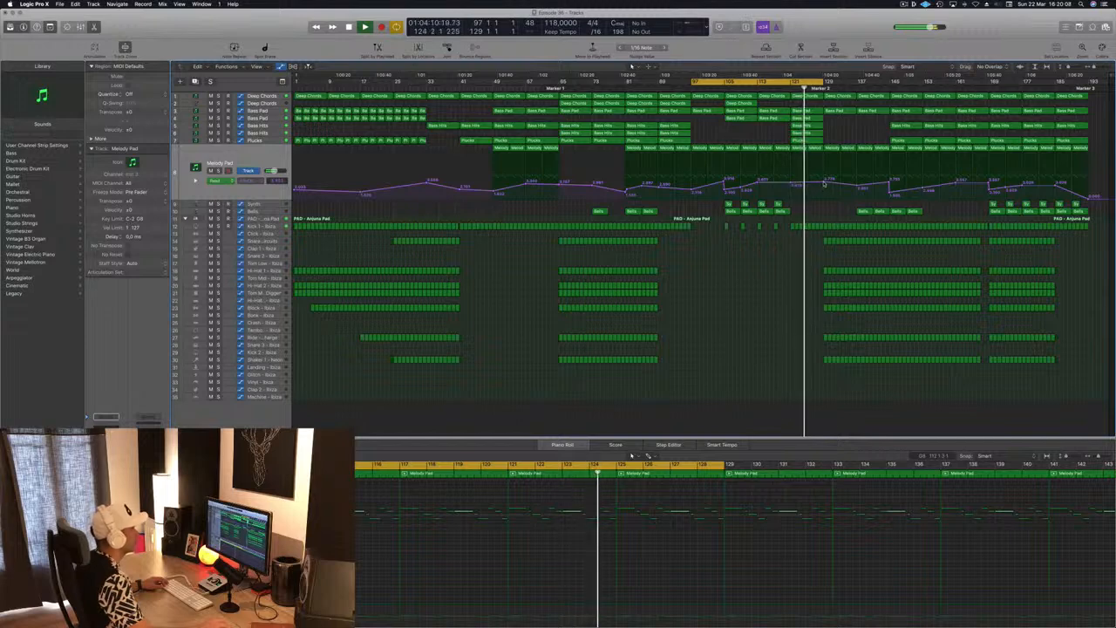
drag(825, 181, 822, 181)
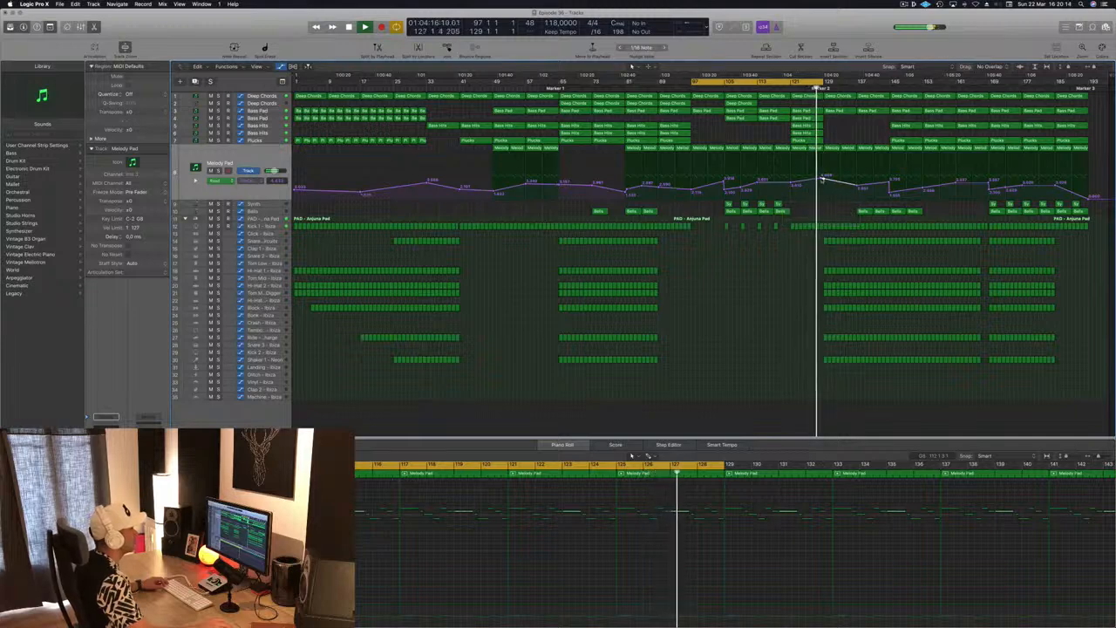
drag(820, 180, 823, 177)
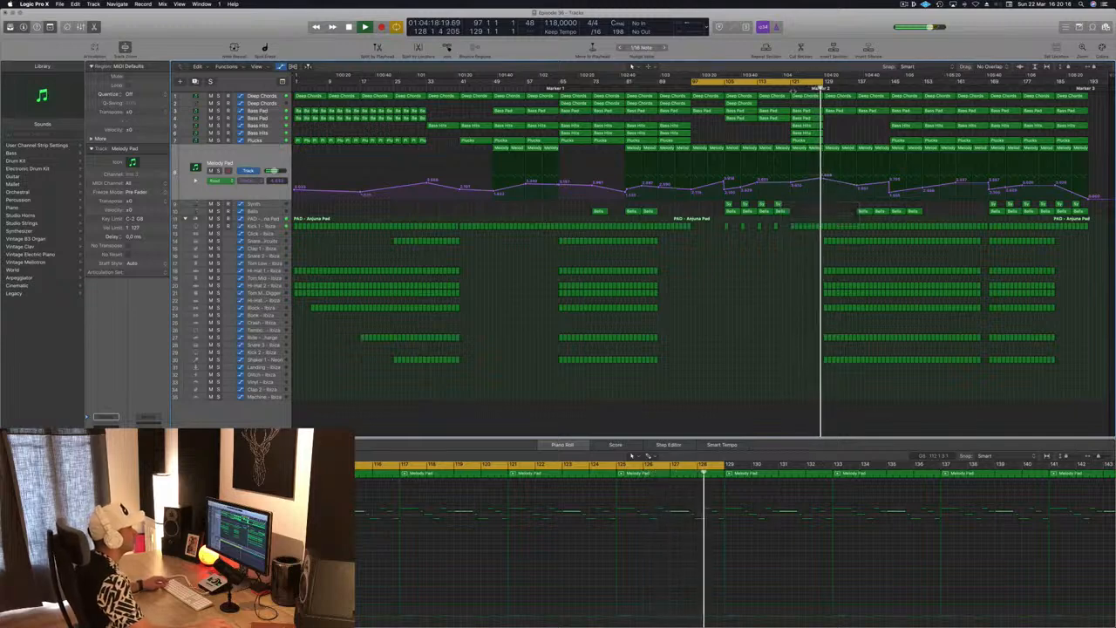
- Delete the Kick 1 region at bar 128 to leave a gap before the drop
key(space)
key(super+Right)
key(super+Right)
key(super+Right)
key(super+Right)
key(super+Right)
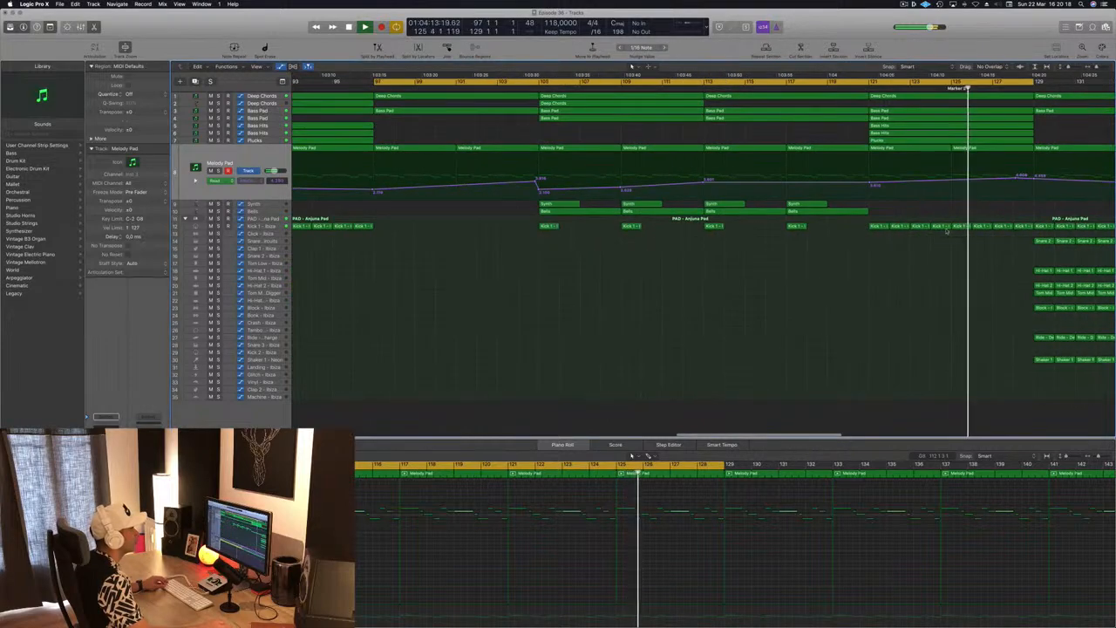
click(1020, 226)
key(Delete)
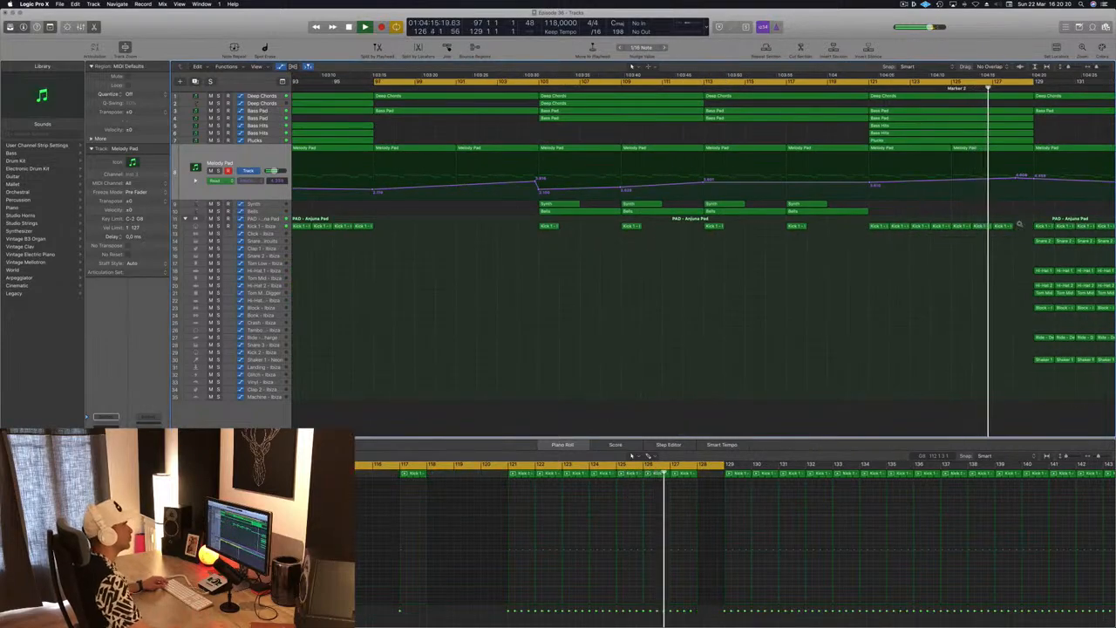
- Play from bar 121 and delete the Melody Pad regions between bars 129 and 145
key(super+Left)
key(super+Left)
key(super+Left)
key(super+Left)
key(super+Left)
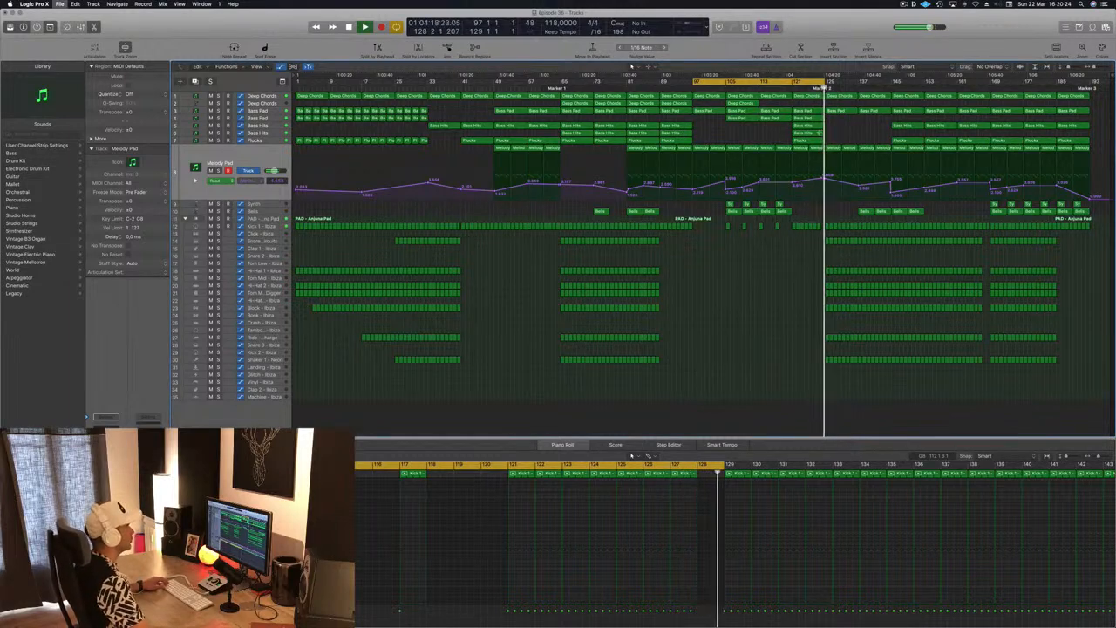
click(793, 87)
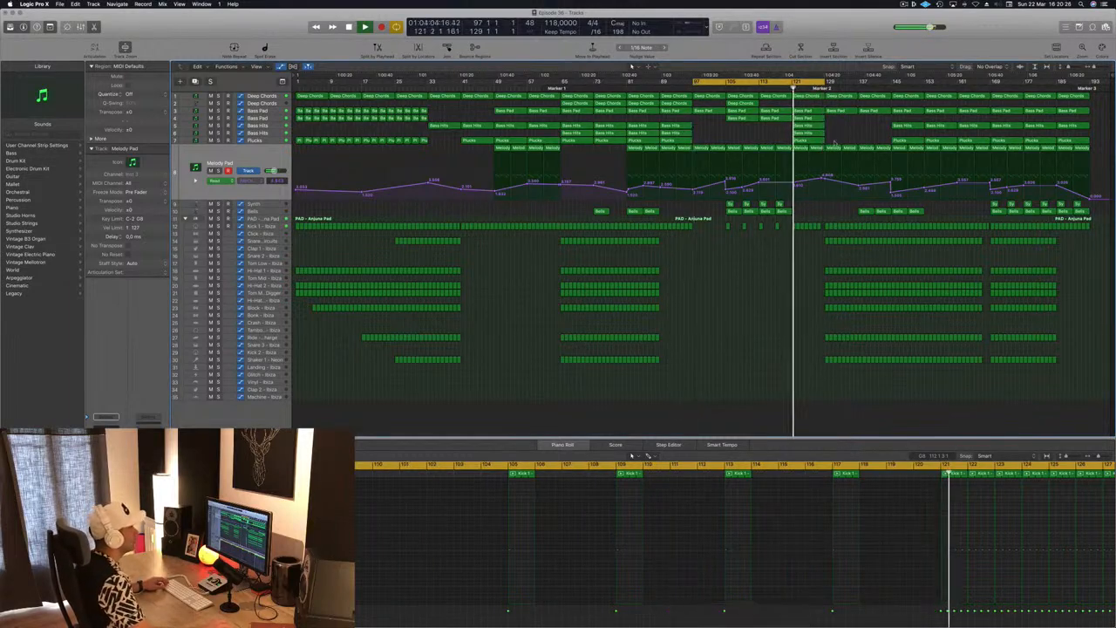
drag(831, 140, 881, 158)
key(Delete)
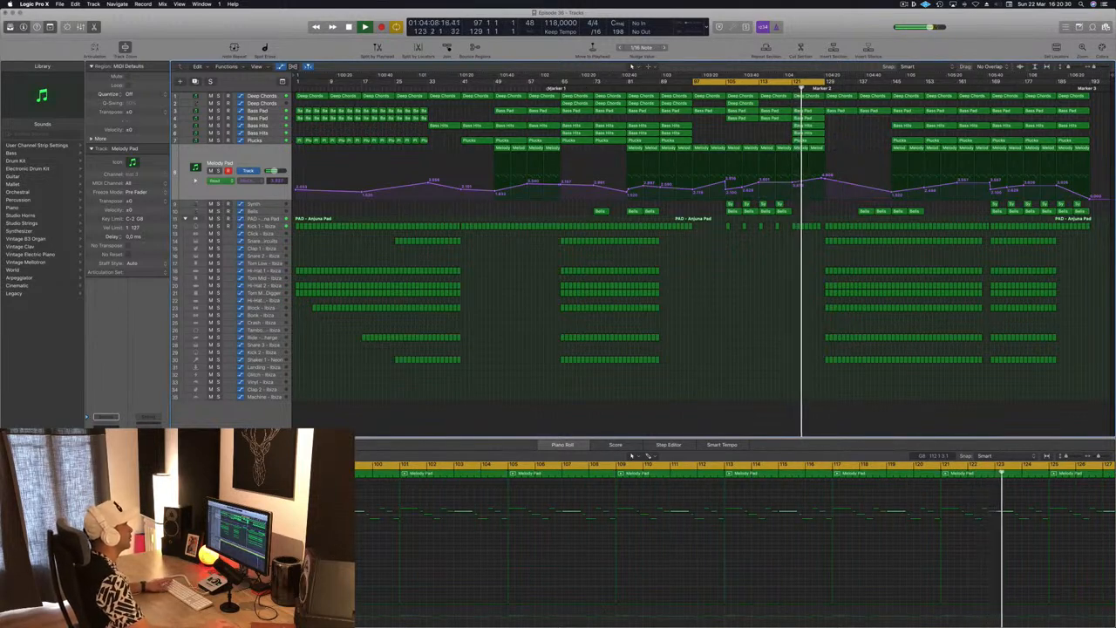
- Replace the chord, bass and Plucks regions at bars 129 to 145 with copies from bars 65 to 81, and audition the drop
key(alt+comma)
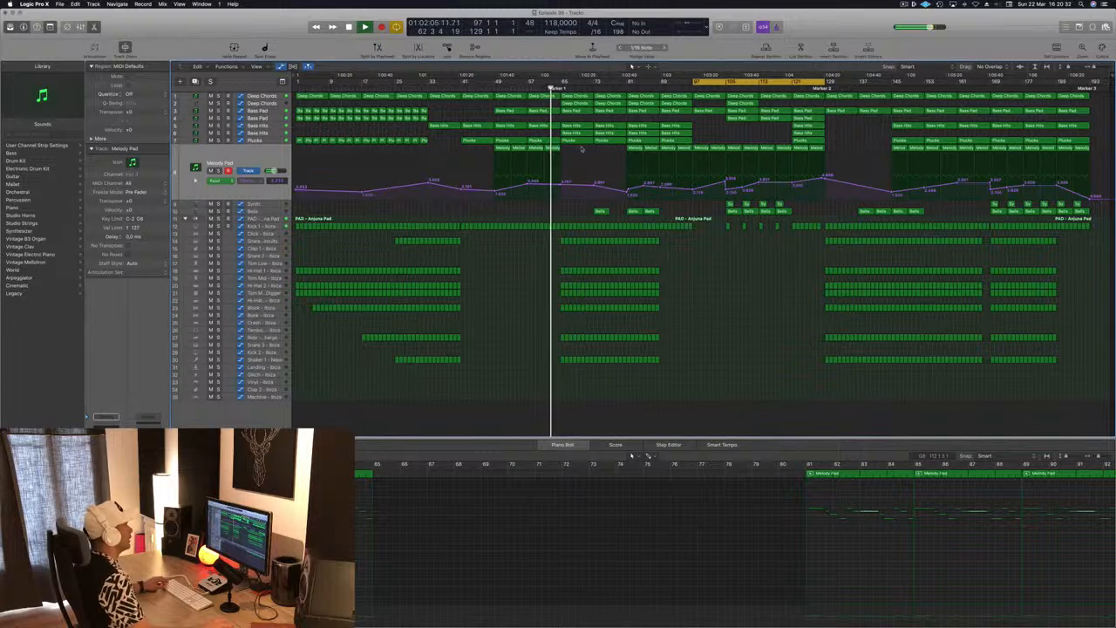
drag(571, 148, 618, 100)
drag(834, 131, 879, 96)
key(Delete)
drag(567, 150, 868, 96)
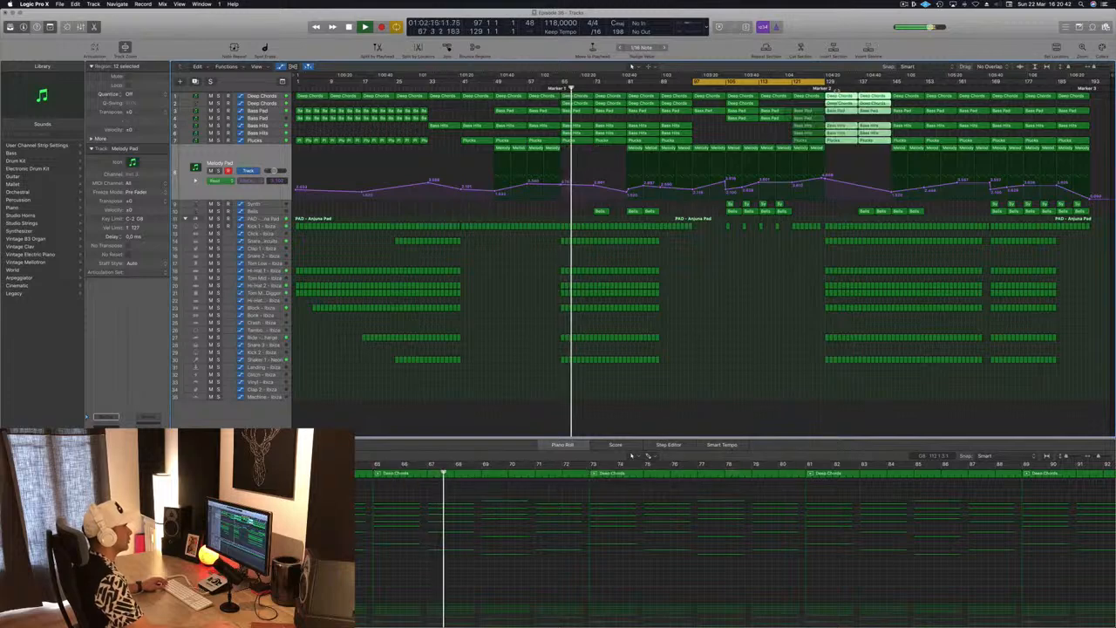
click(821, 88)
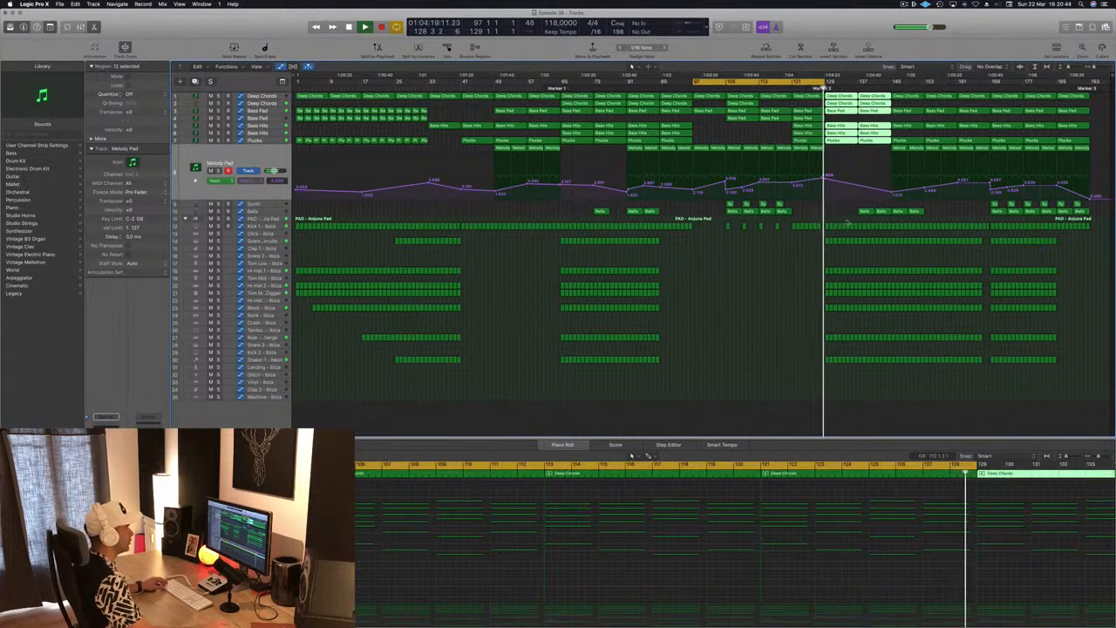
- Set the cycle range to bars 129 to 161 and move the Bells region from bar 137 to bar 129
drag(799, 81, 930, 82)
click(826, 88)
drag(866, 212, 835, 216)
key(space)
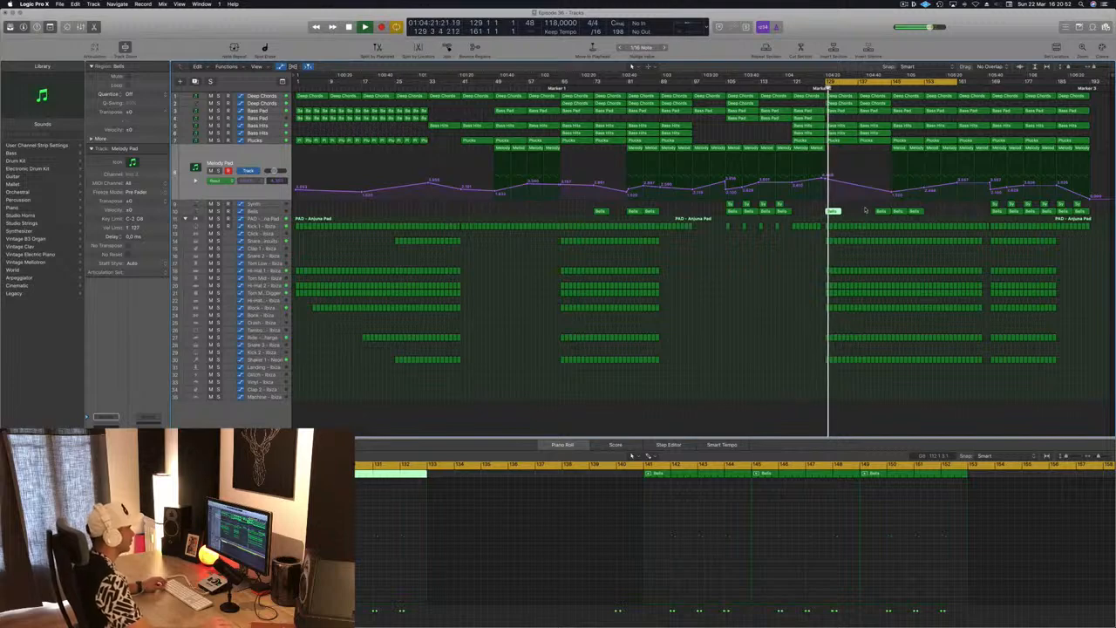
- Repeat the Bells region from bar 129 so that Bells fill the track up to bar 145
click(377, 540)
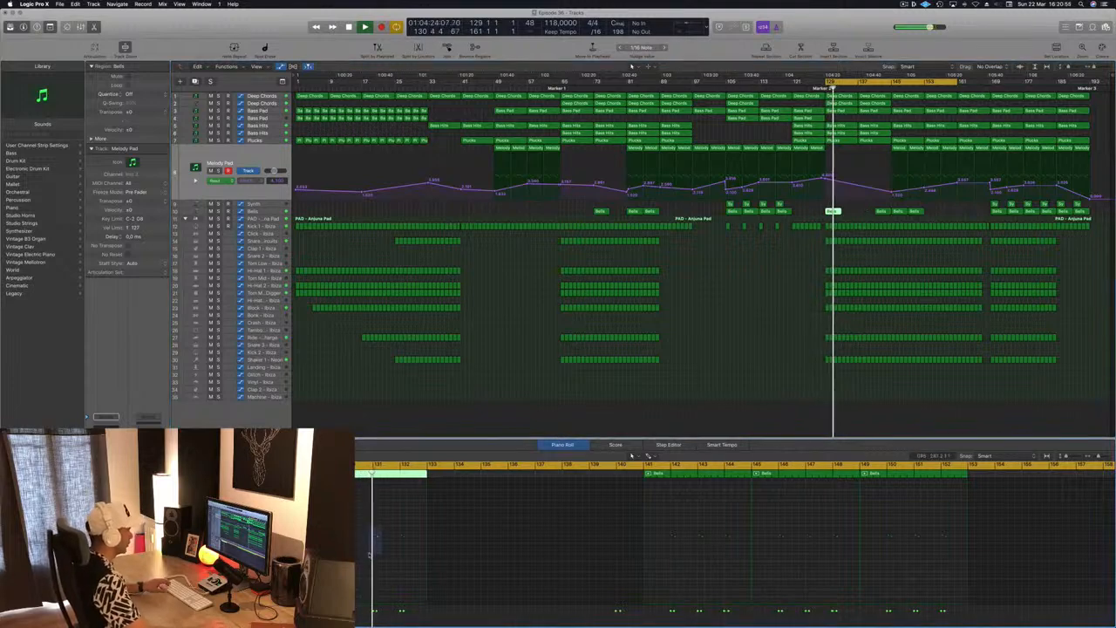
click(833, 213)
drag(833, 214, 869, 215)
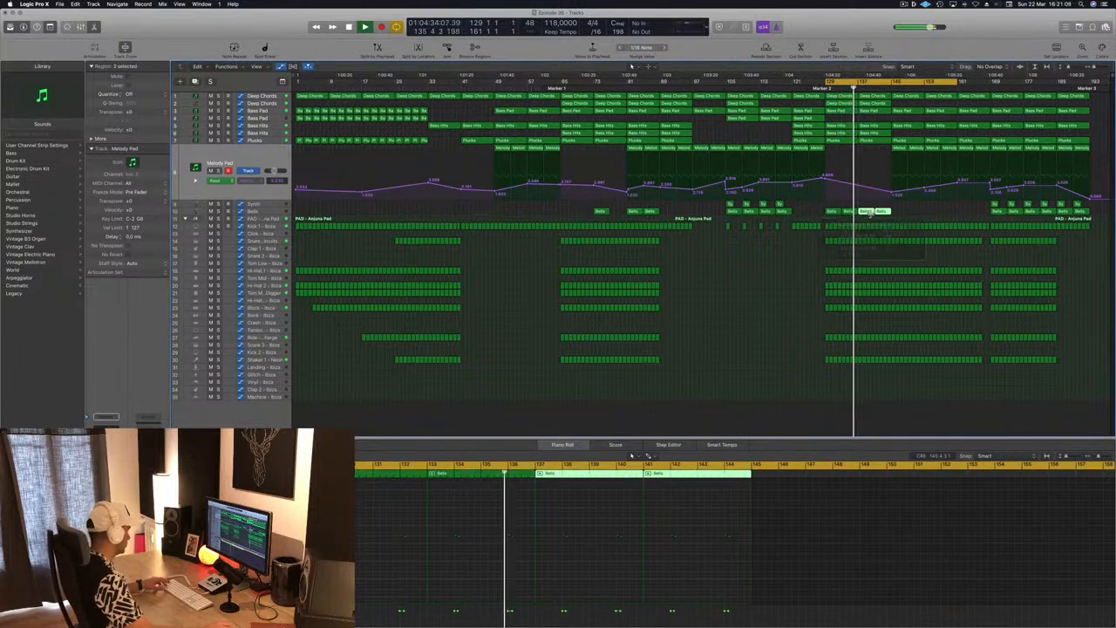
click(764, 306)
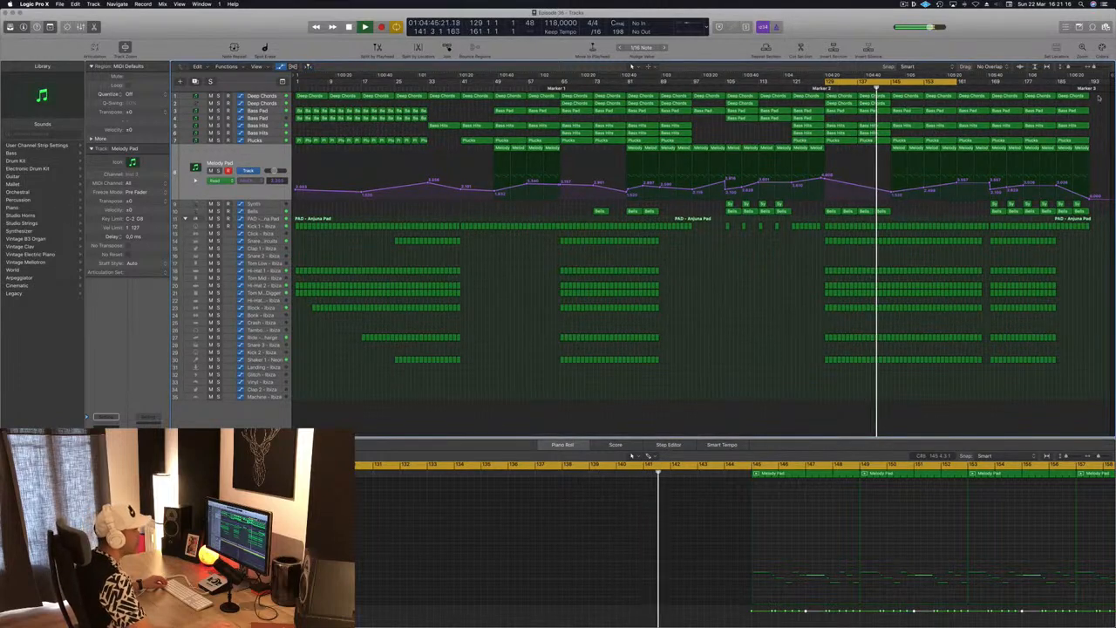
- Replace the melodic regions after bar 145 with a copy of the chord, bass, Plucks and Bells regions from bars 129 to 145
drag(1090, 174, 900, 220)
key(Delete)
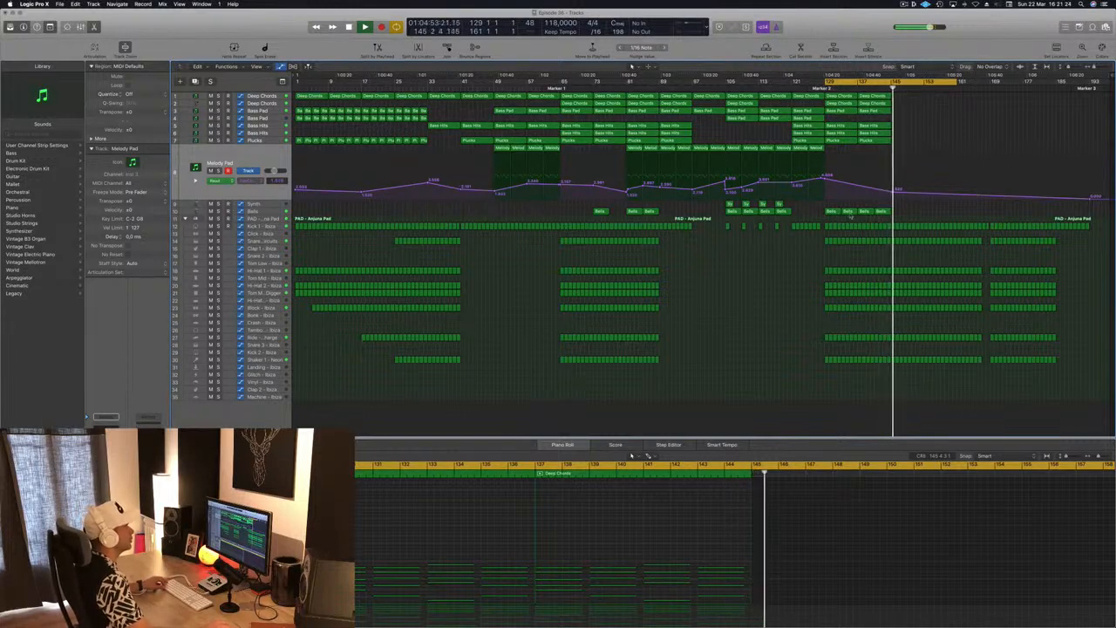
drag(908, 98, 828, 218)
drag(842, 96, 907, 95)
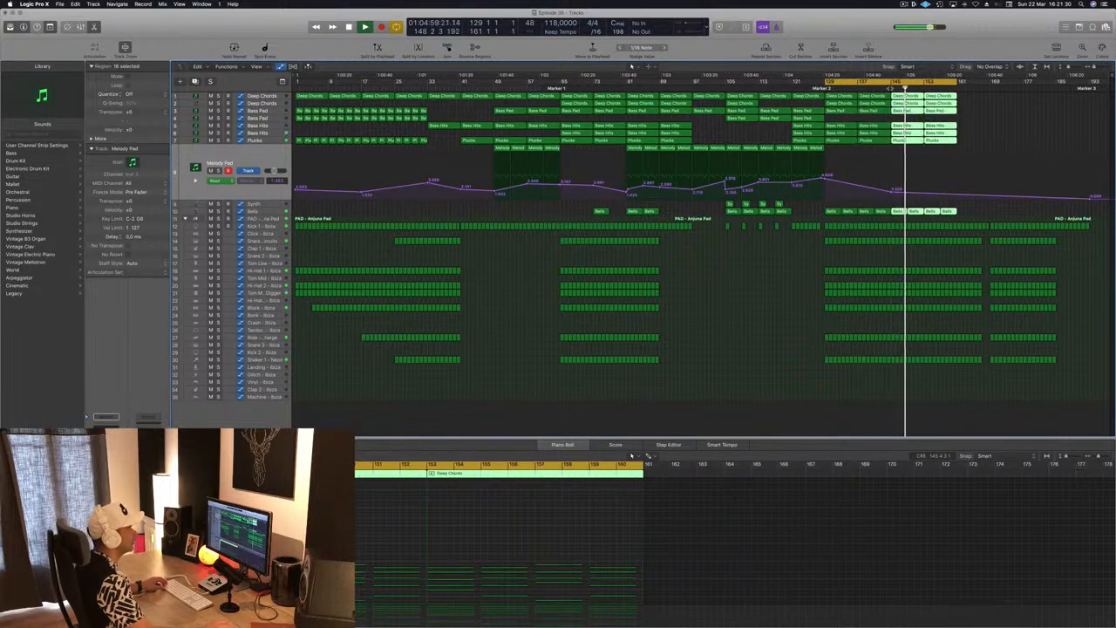
- Copy the two Melody Pad regions from bar 121 to bars 145 and 153, smoothing the automation at bar 145
click(836, 150)
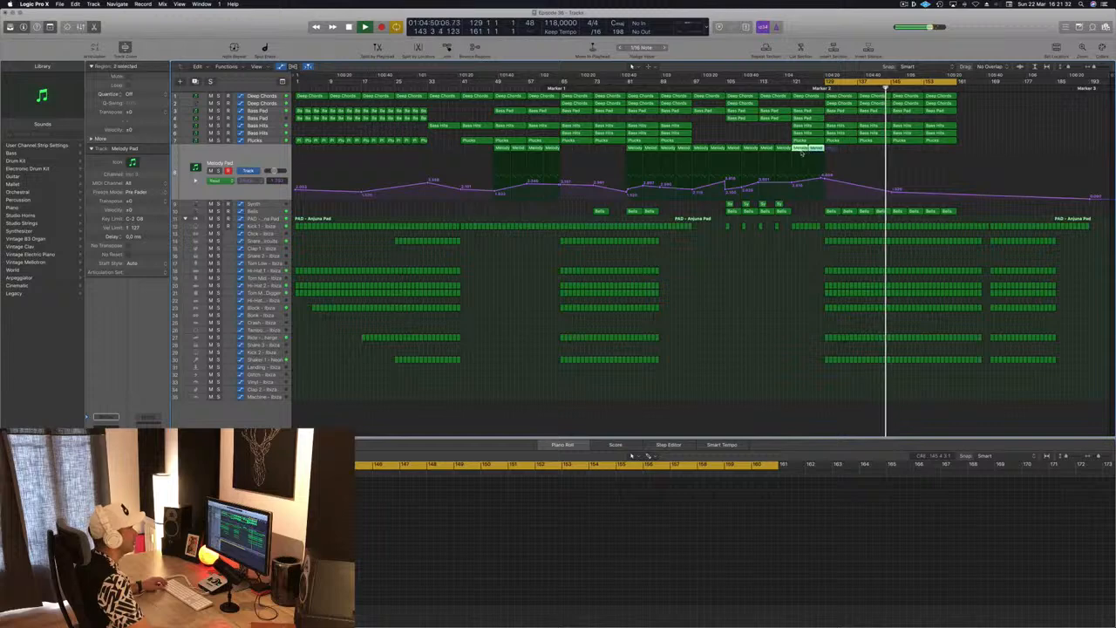
click(802, 152)
drag(816, 150, 901, 149)
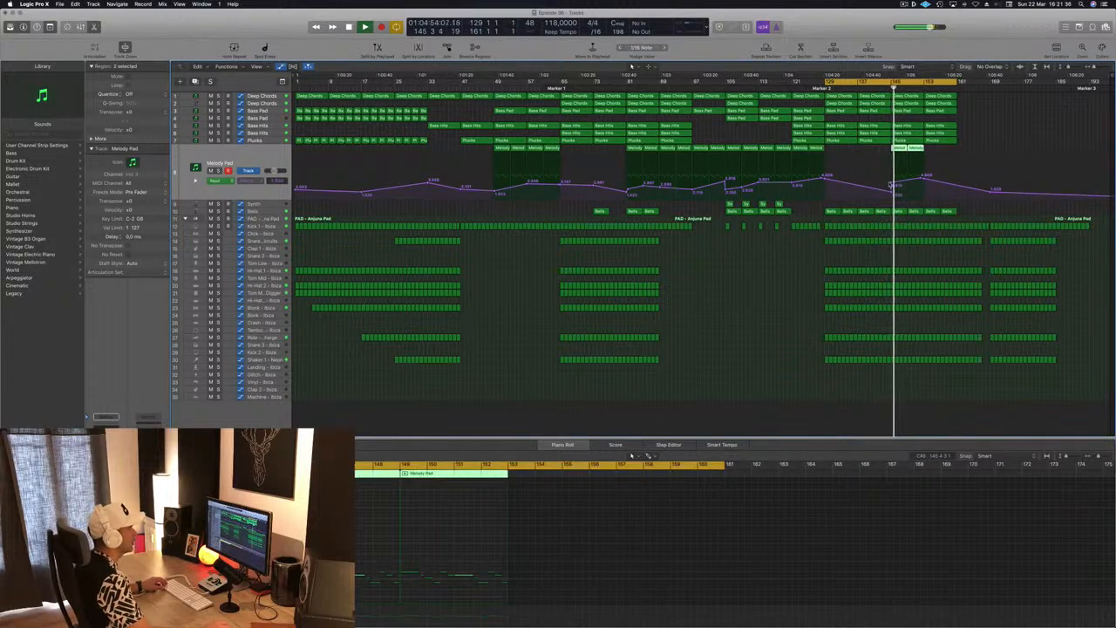
click(891, 185)
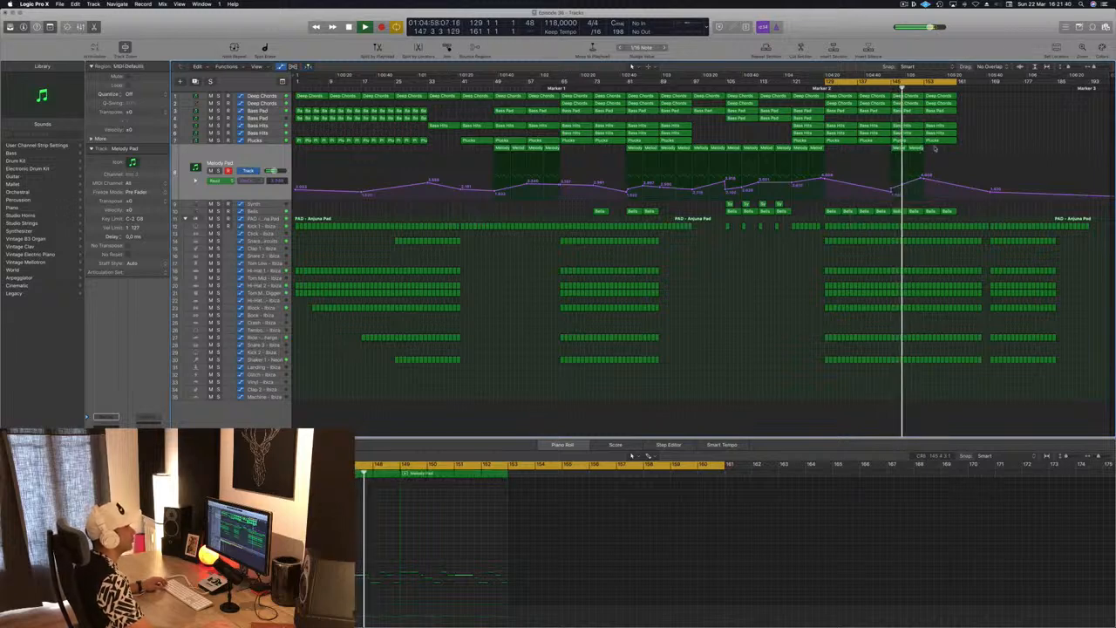
drag(893, 149, 926, 149)
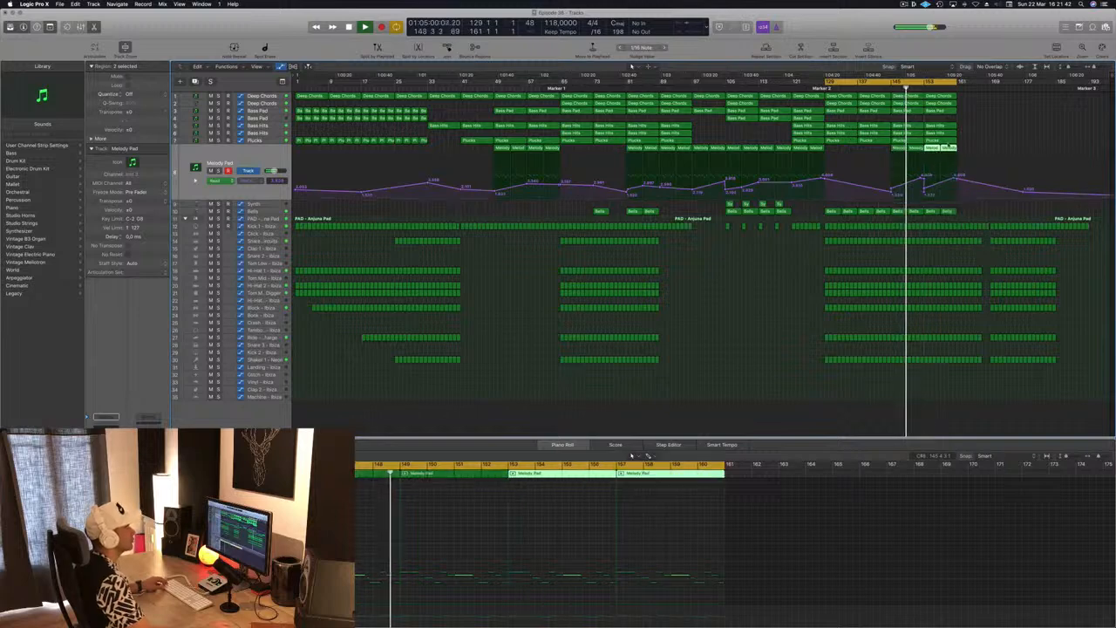
- Delete all kick and drum regions after bar 161 and stop playback
drag(1075, 242, 1033, 314)
drag(1103, 220, 963, 377)
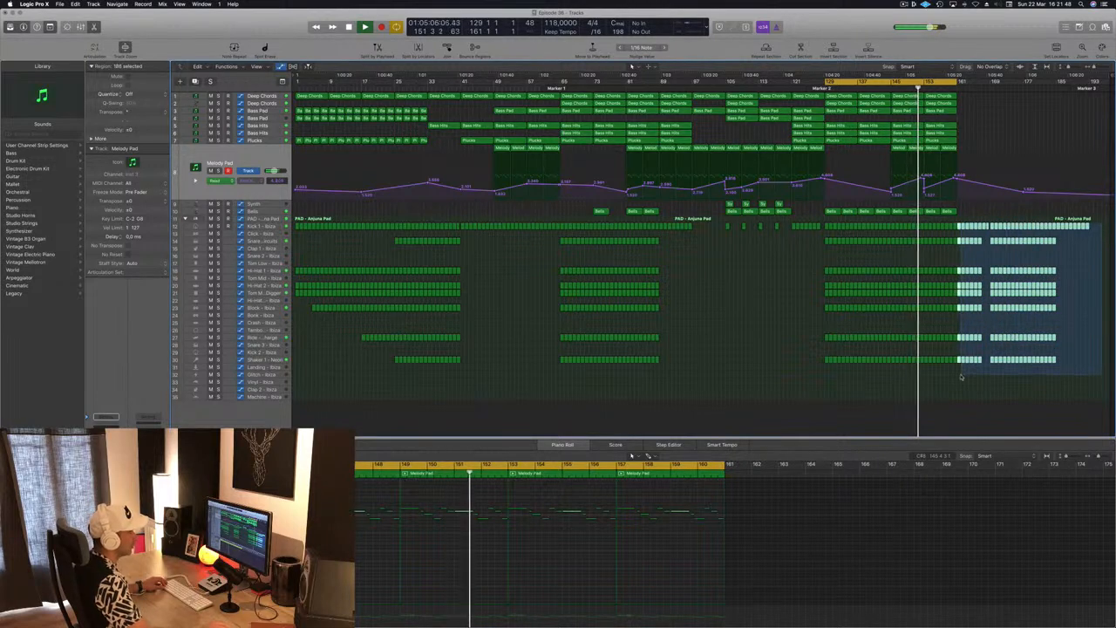
key(Delete)
key(space)
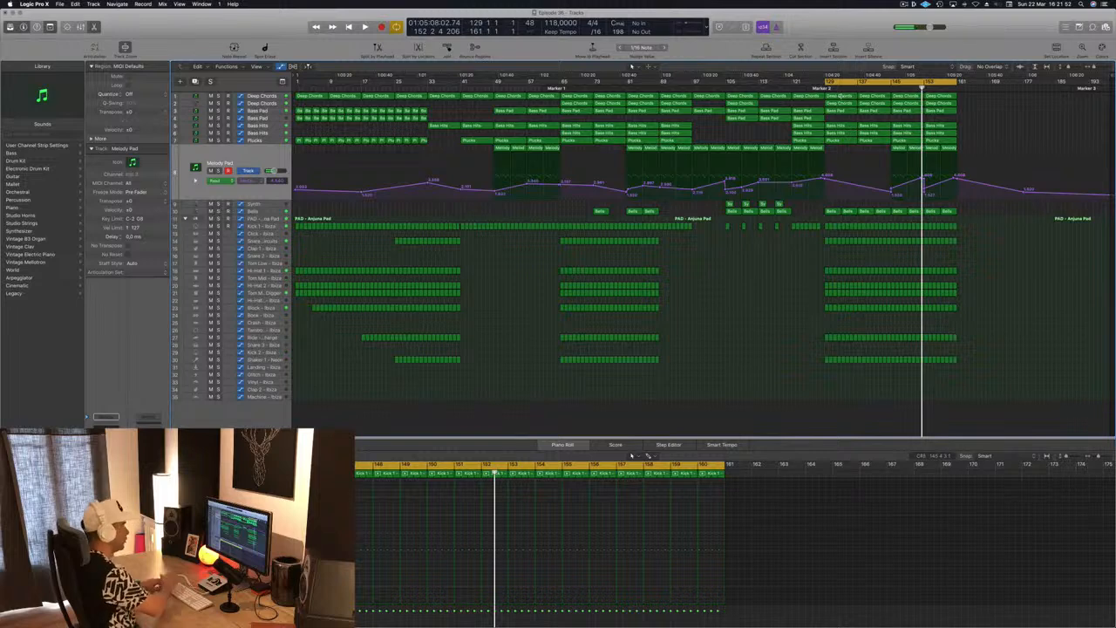
- Copy all regions of bars 129 to 161 to bar 161, extend the cycle range over the copy and play from bar 129
key(super+z)
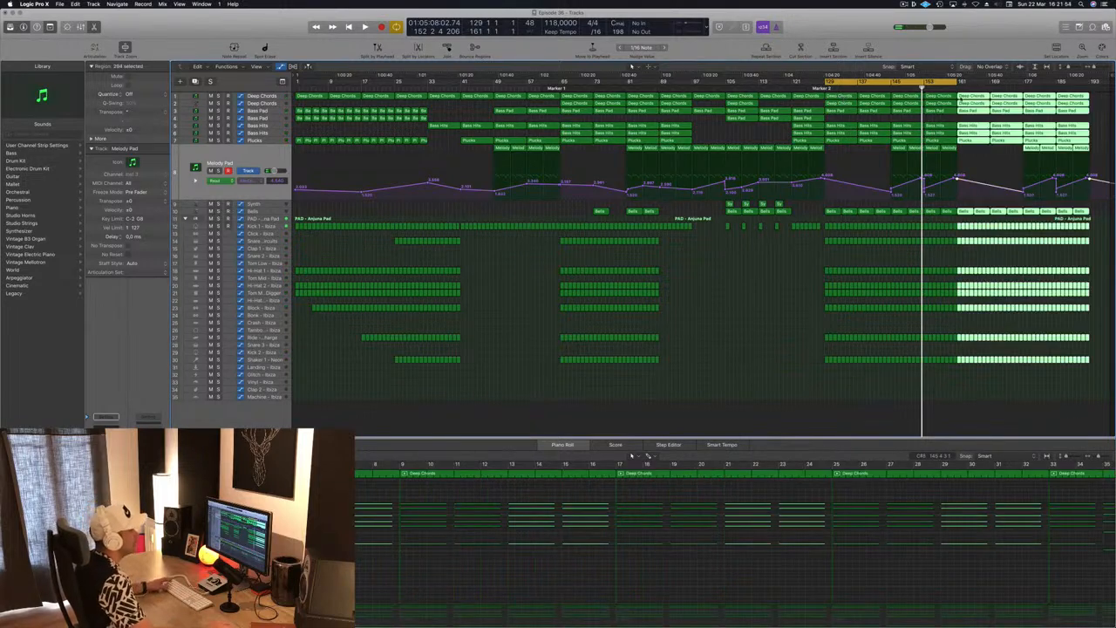
key(space)
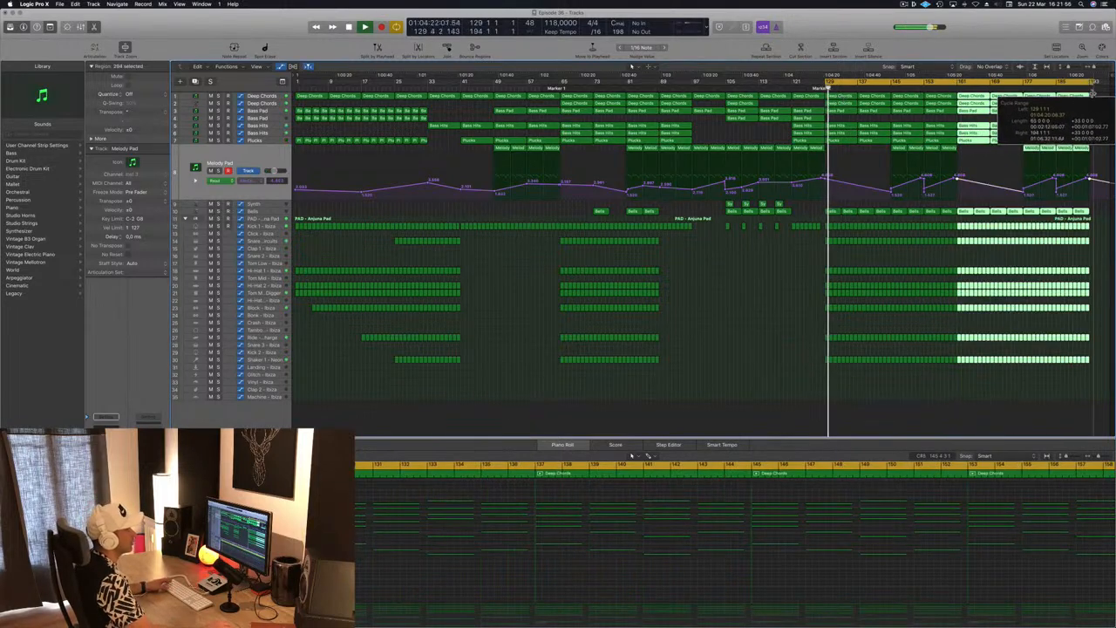
click(740, 335)
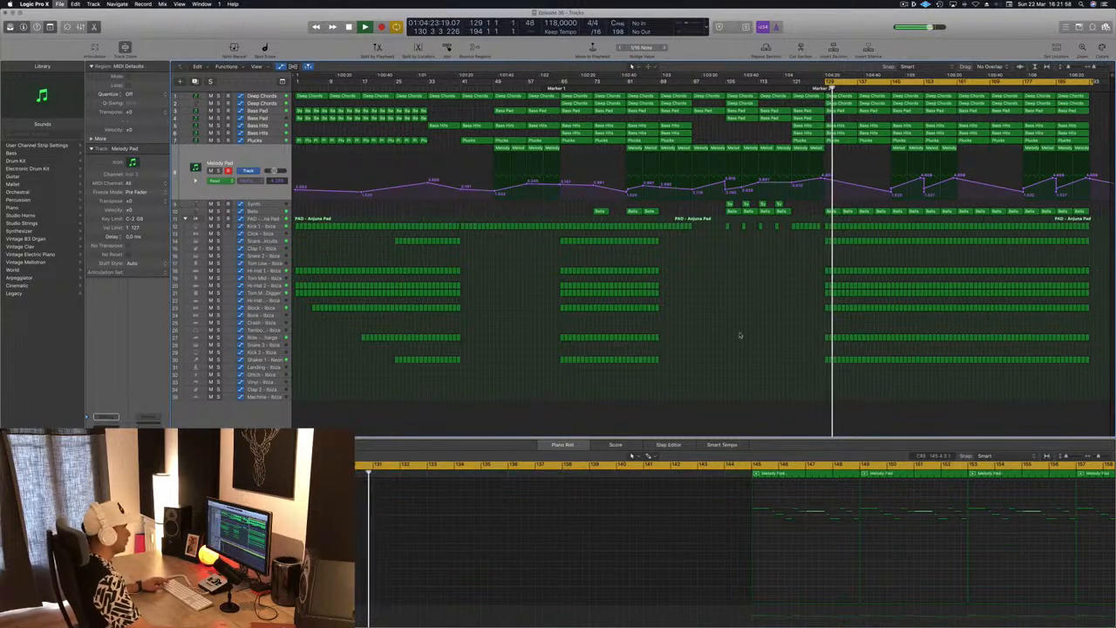
- Delete the second Bass Hits track's regions after bar 145 and the Melody Pad regions after bar 177
key(super+Left)
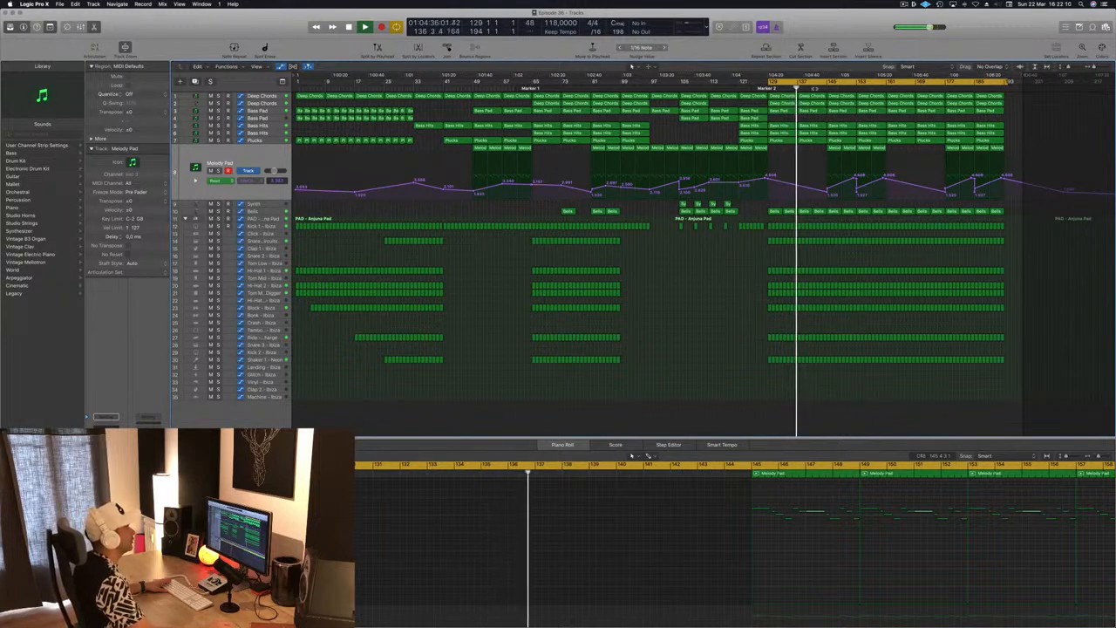
click(836, 131)
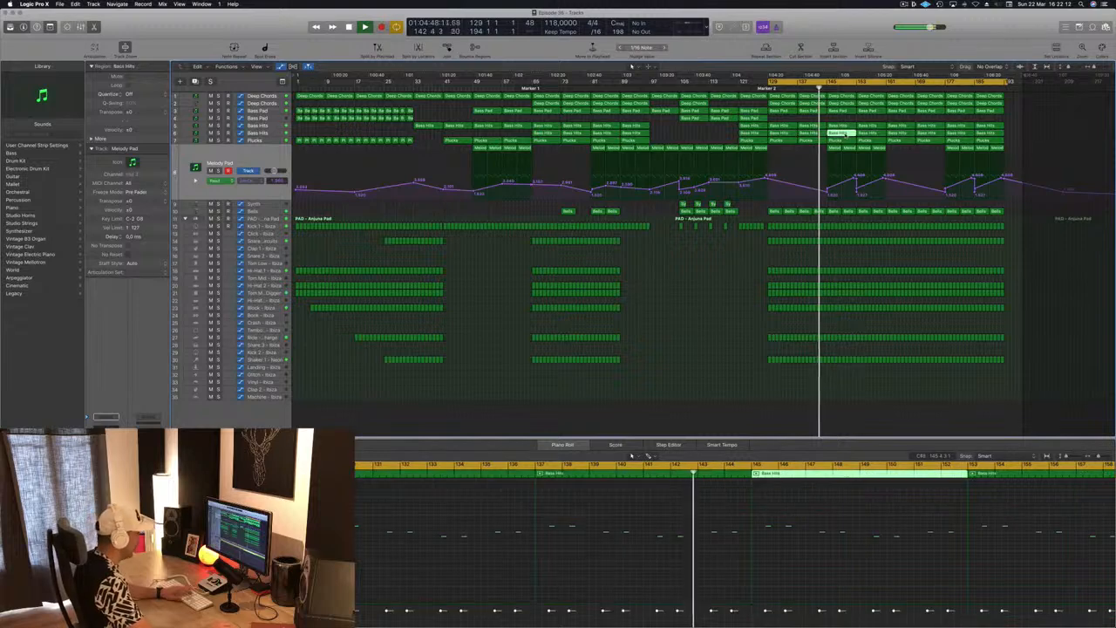
drag(852, 134, 994, 136)
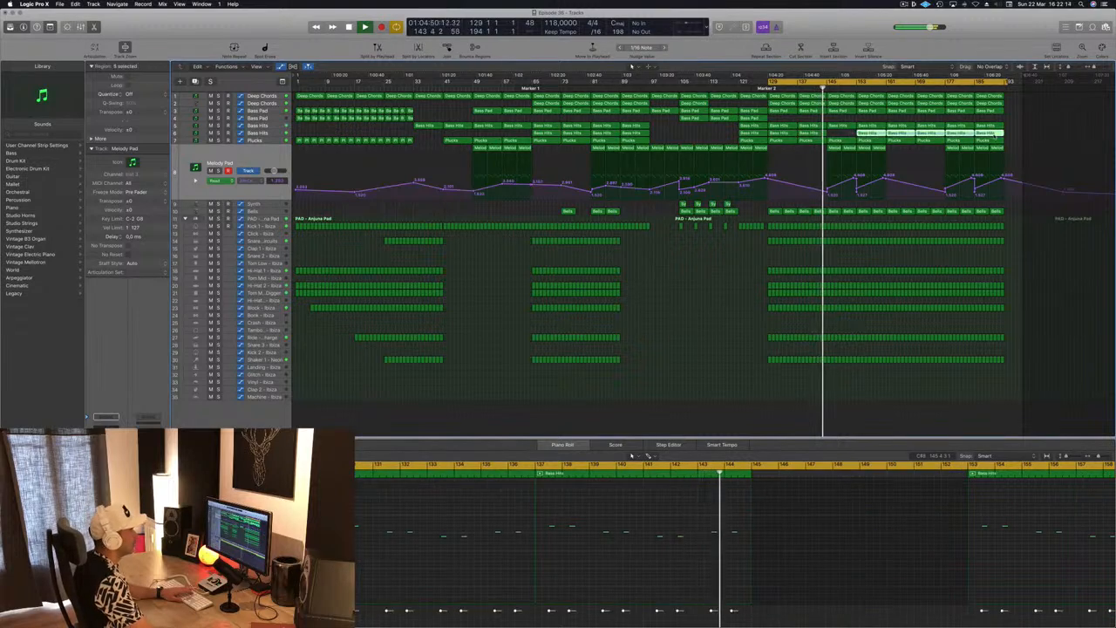
key(Delete)
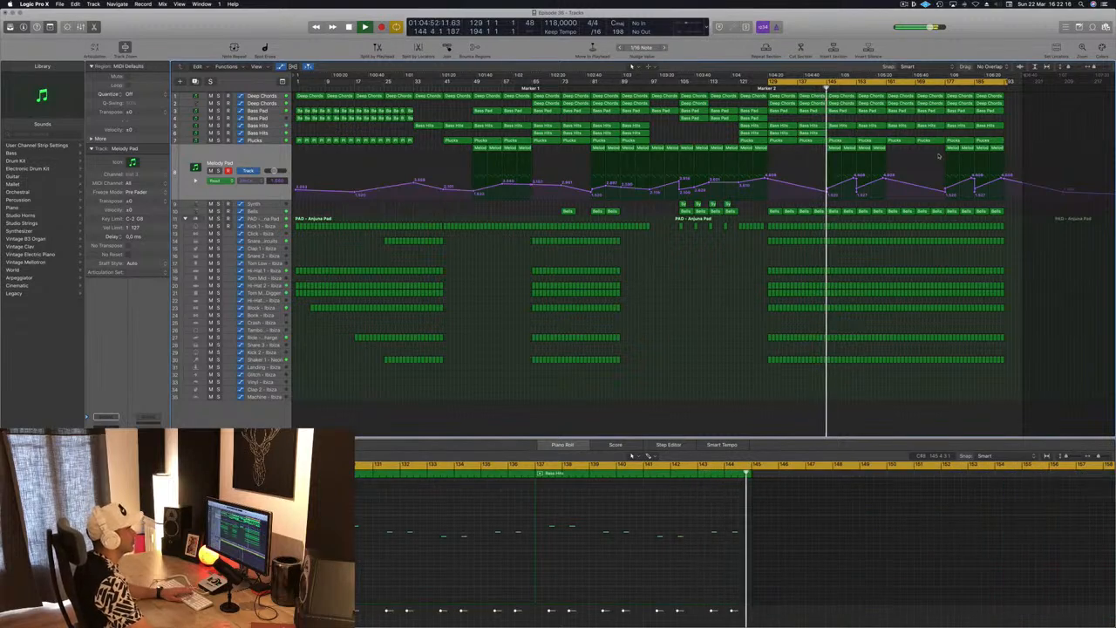
drag(934, 151, 1009, 150)
key(Delete)
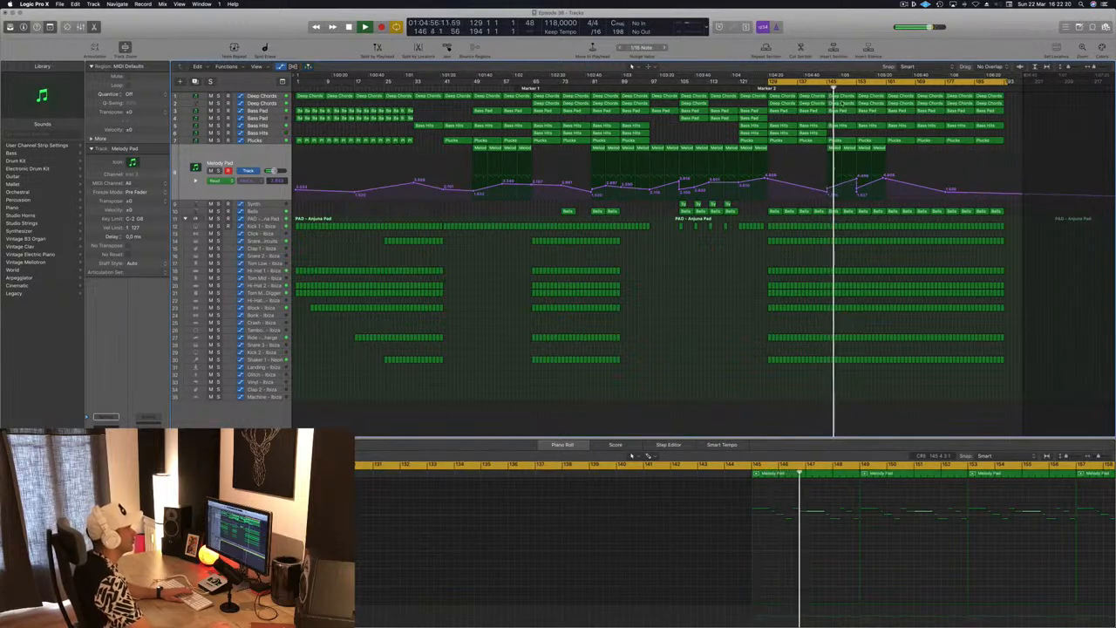
- Delete the second Deep Chords track's regions from bar 145 to bar 193
click(842, 103)
key(Delete)
click(872, 103)
key(Delete)
click(943, 103)
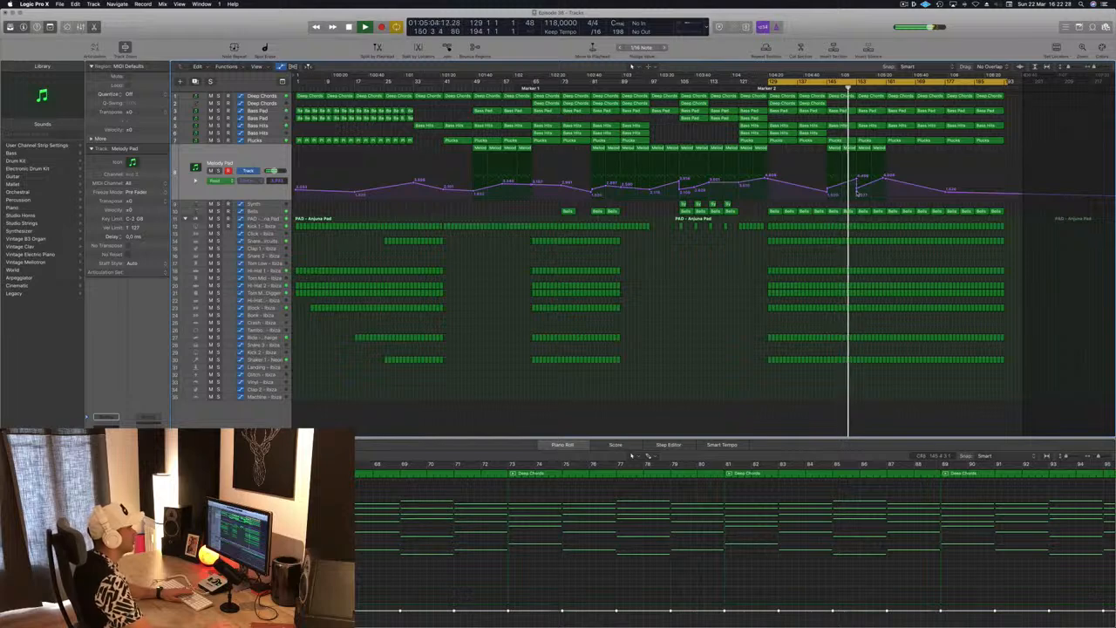
- Smooth the jump in the Melody Pad automation at bar 153, replay from bar 145 and save the project
drag(857, 193, 858, 182)
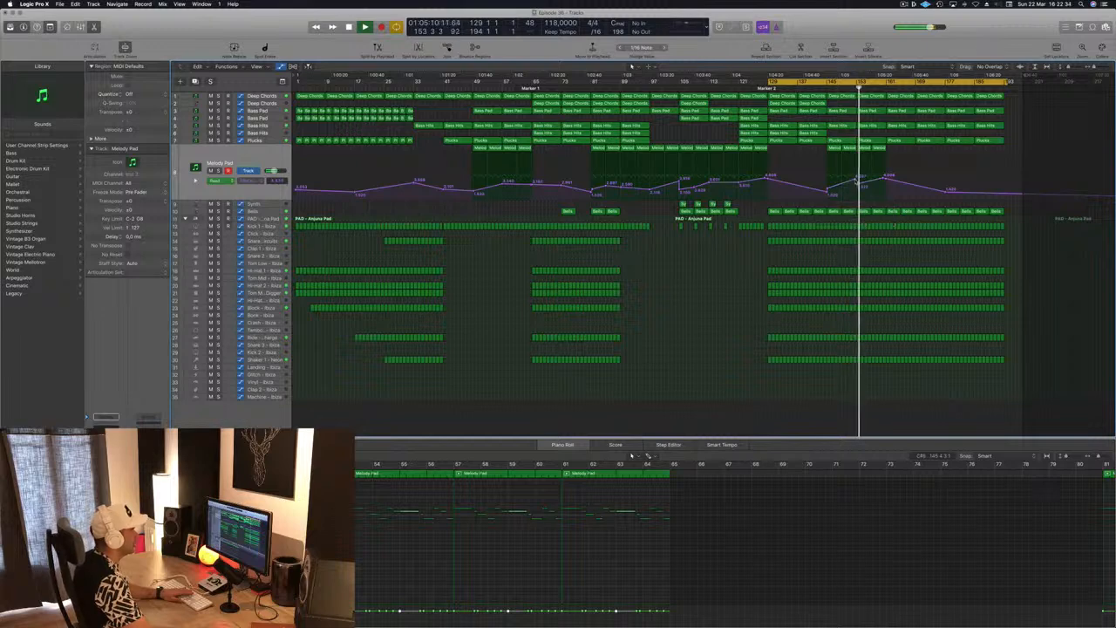
click(825, 87)
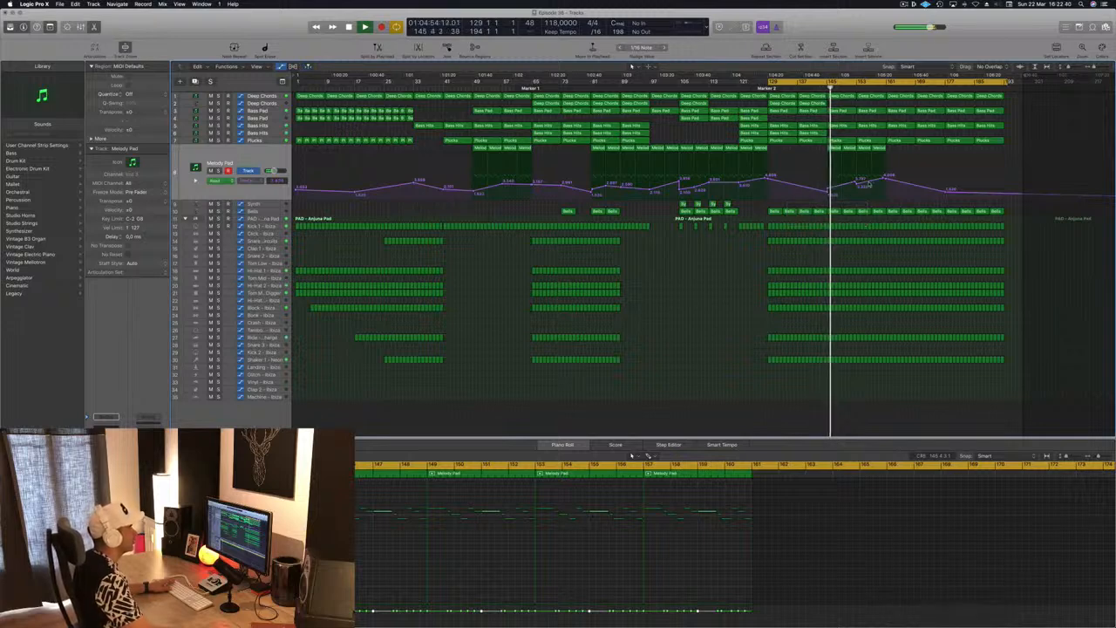
key(super+s)
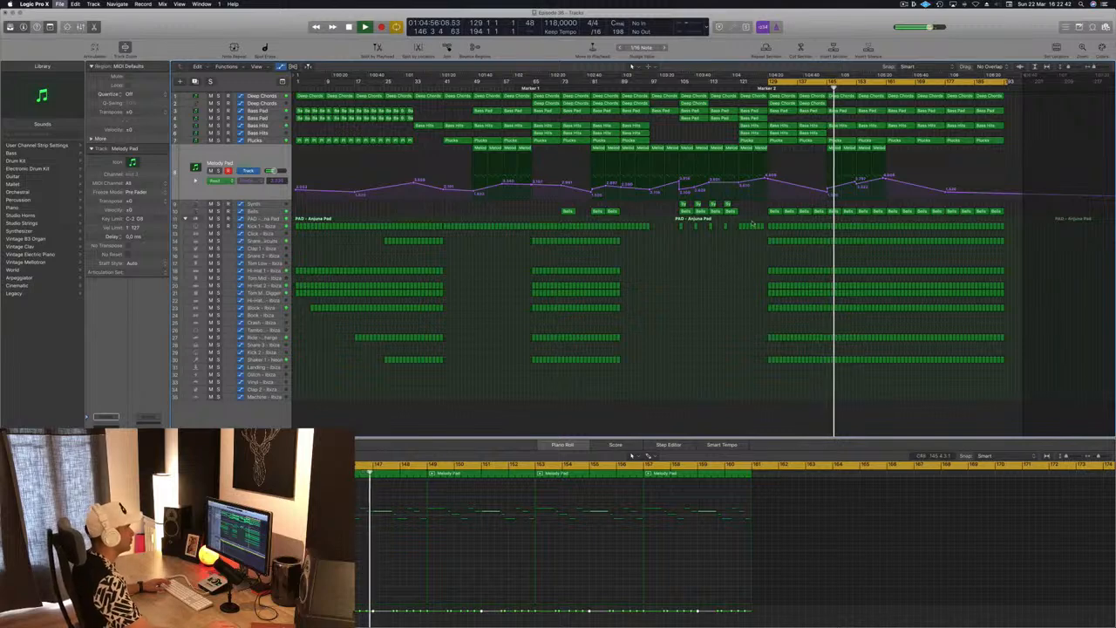
- Delete all Bells regions from bar 161 to the end of the section
click(835, 212)
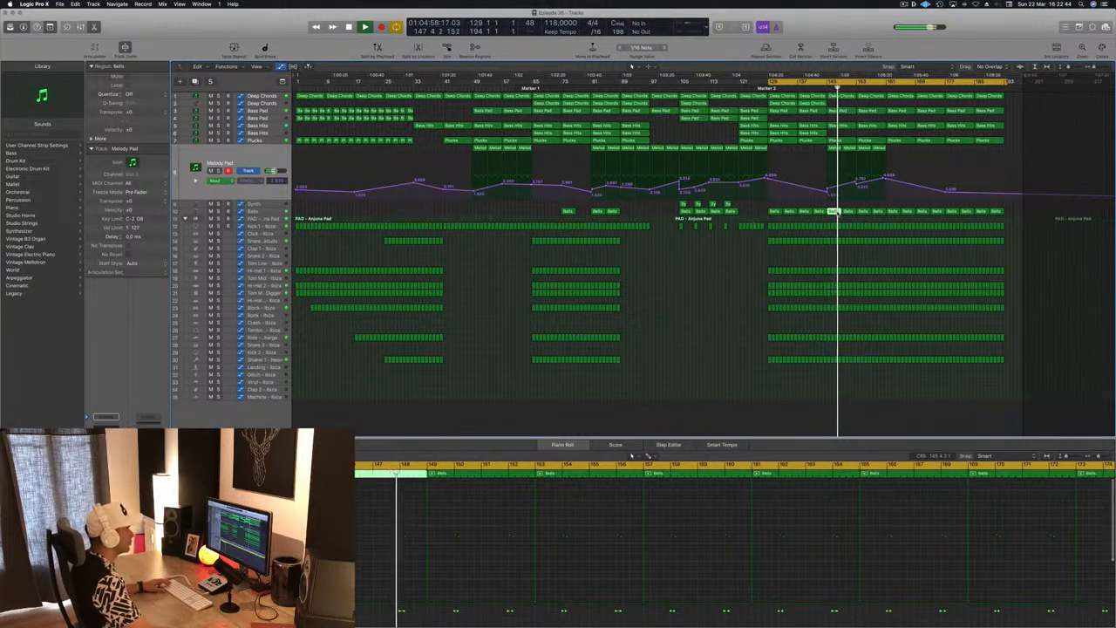
click(848, 212)
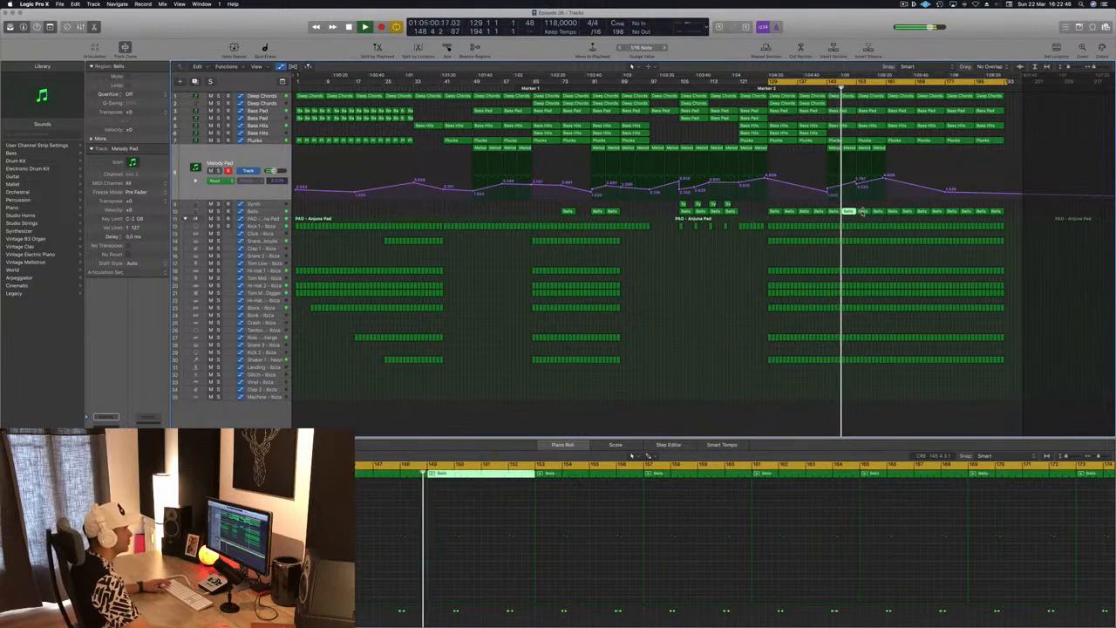
click(894, 212)
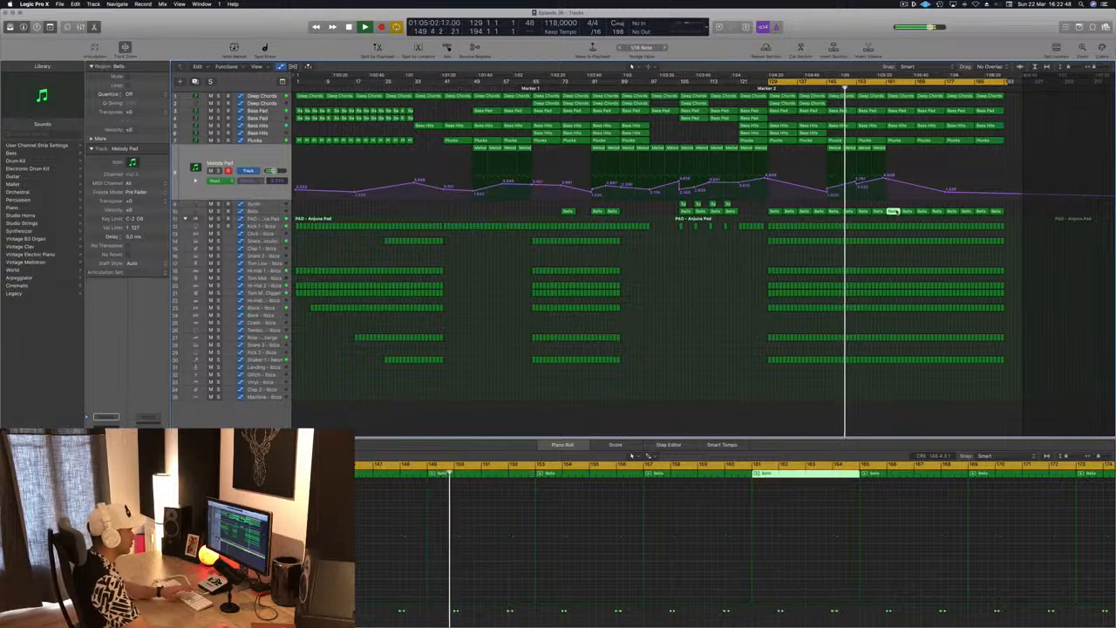
drag(1007, 212, 896, 218)
key(BackSpace)
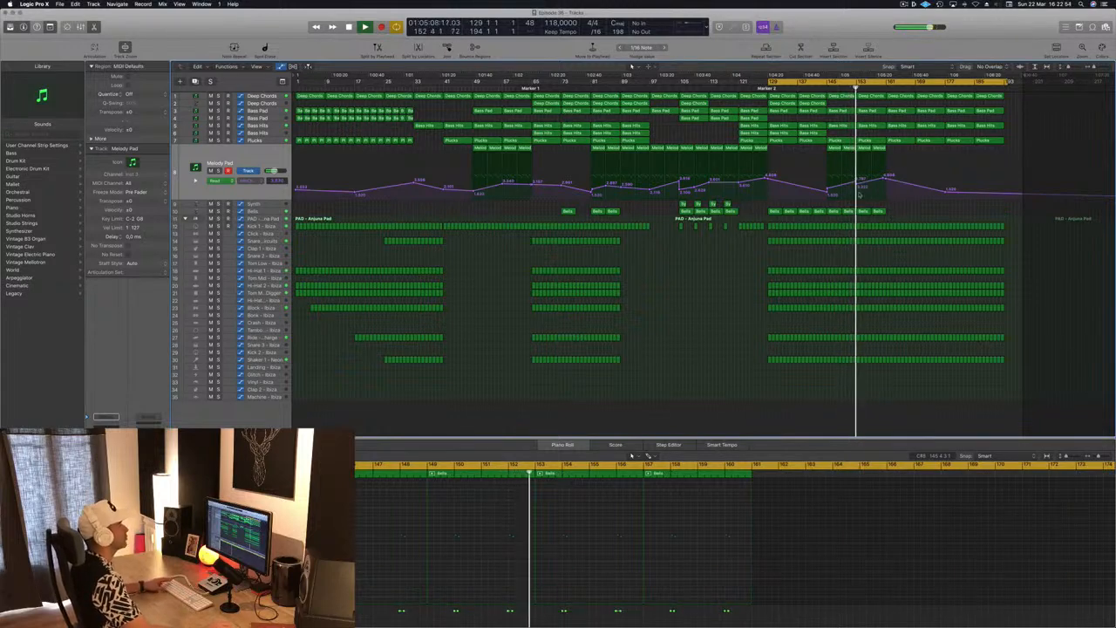
- Lower the Melody Pad automation peak near bar 161 slightly and save the project
click(858, 184)
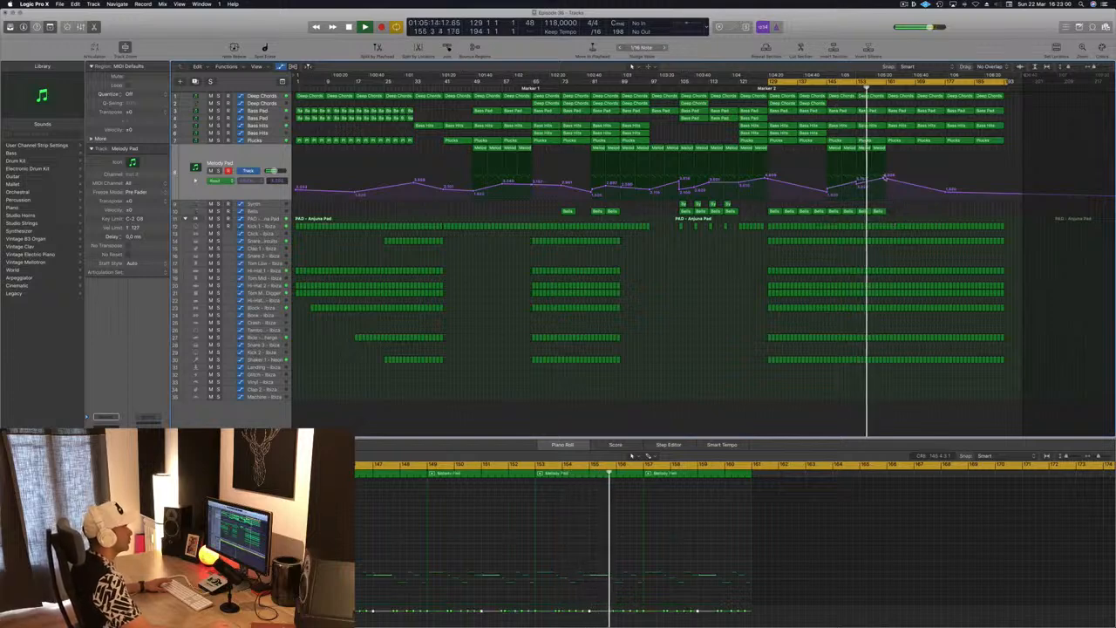
click(888, 177)
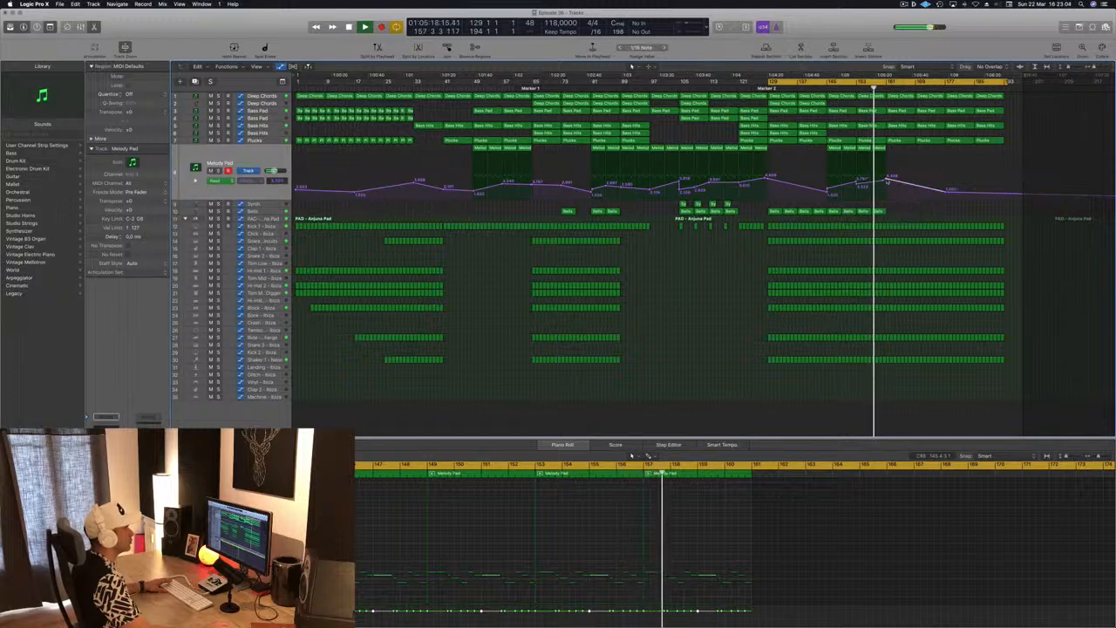
click(888, 177)
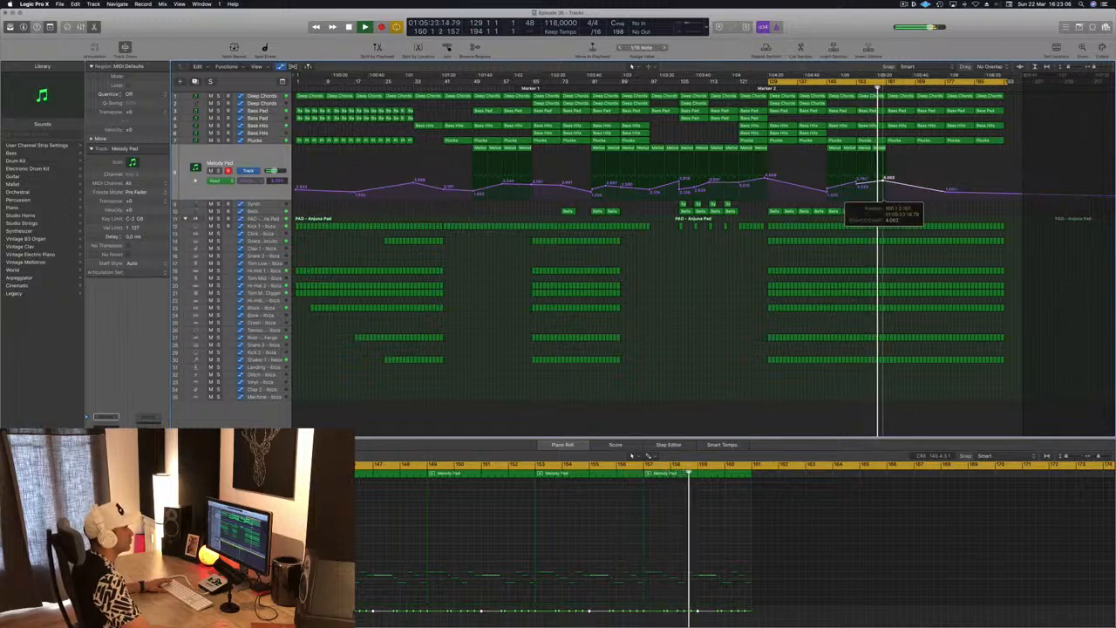
key(super+s)
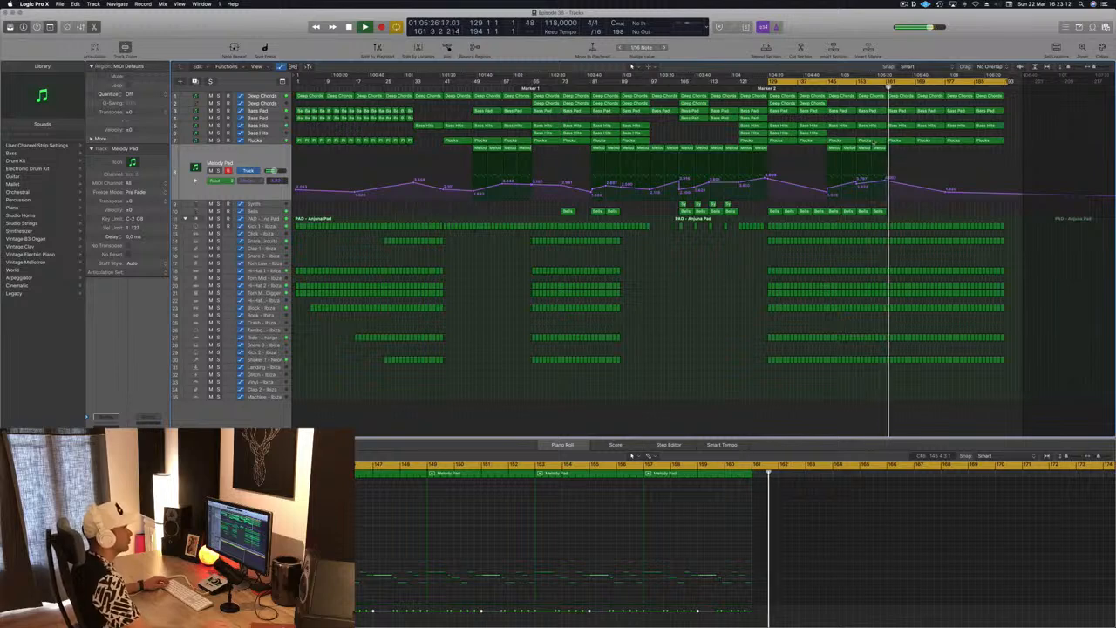
- Delete the Bass Pad, Bass Hits and Plucks regions after bar 177
click(956, 112)
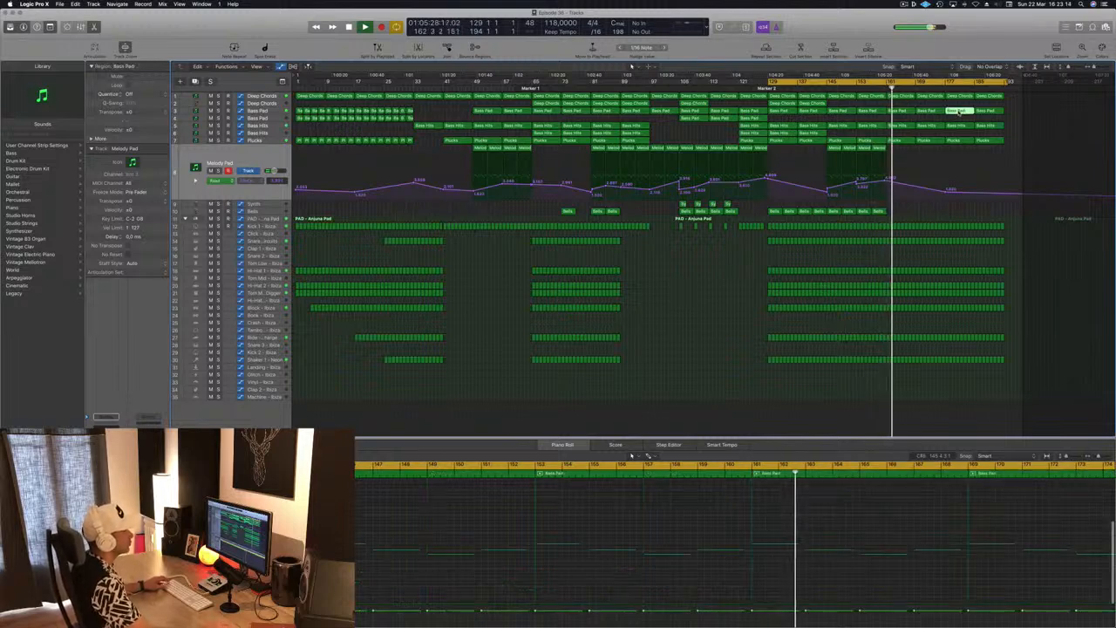
key(Delete)
click(983, 112)
key(Delete)
drag(957, 114, 1002, 143)
key(Delete)
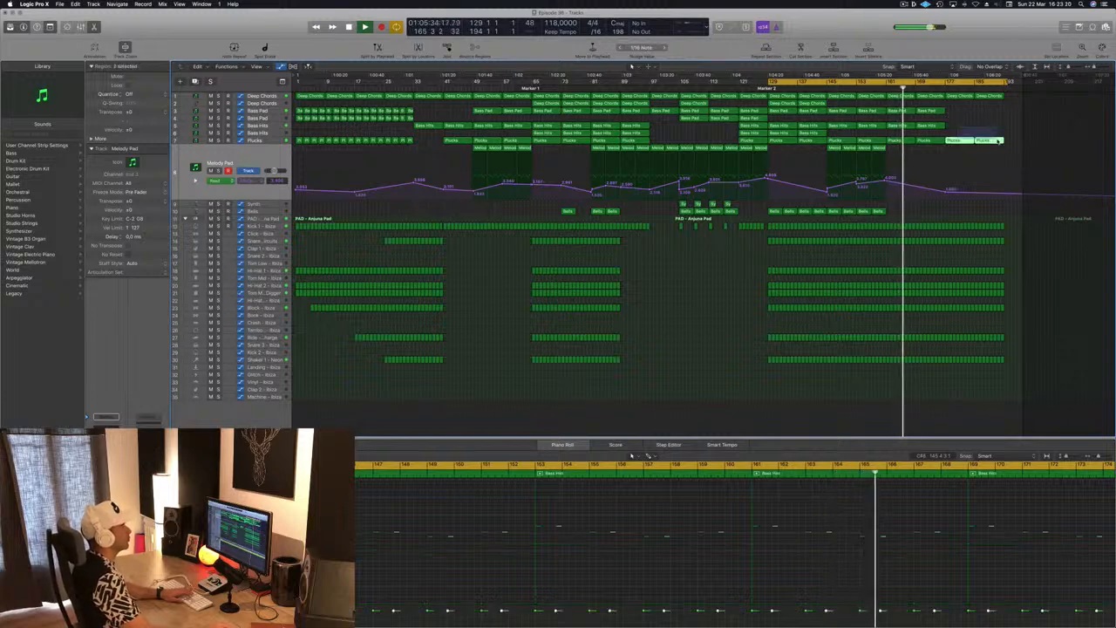
key(Delete)
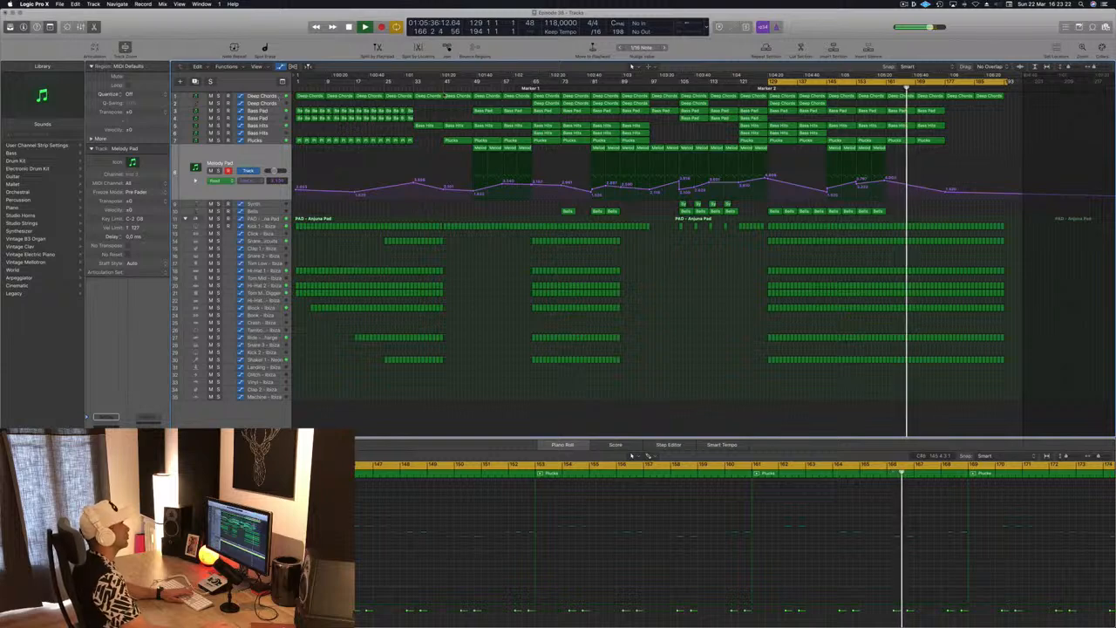
- Delete the Deep Chords regions from bar 177 to bar 193 and save the project
click(282, 101)
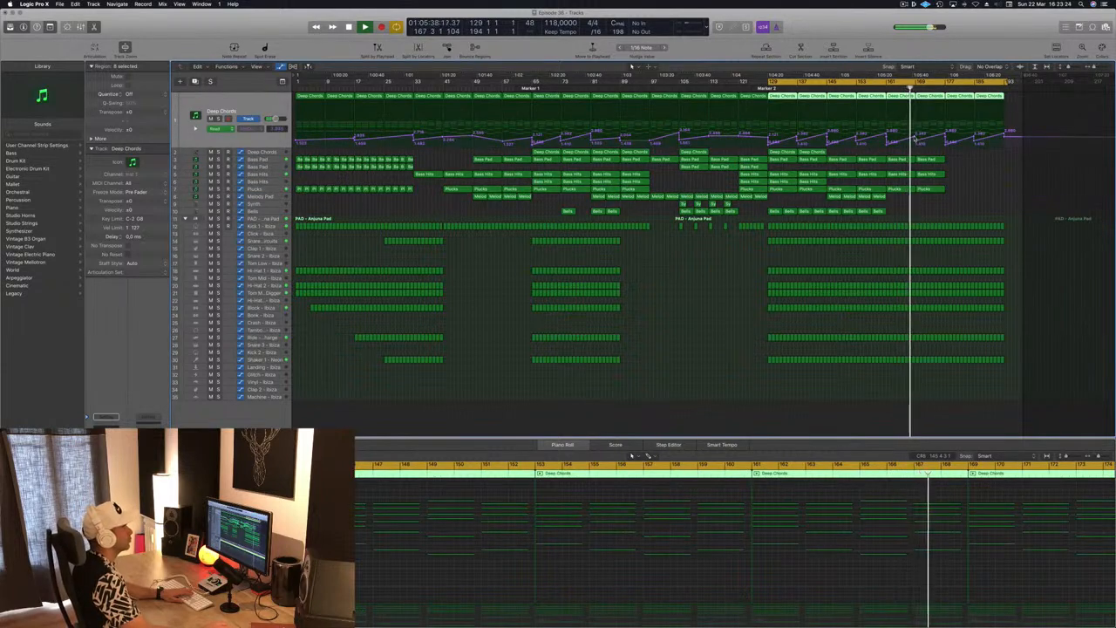
drag(915, 138, 916, 141)
shift+click(961, 97)
key(Delete)
key(super+s)
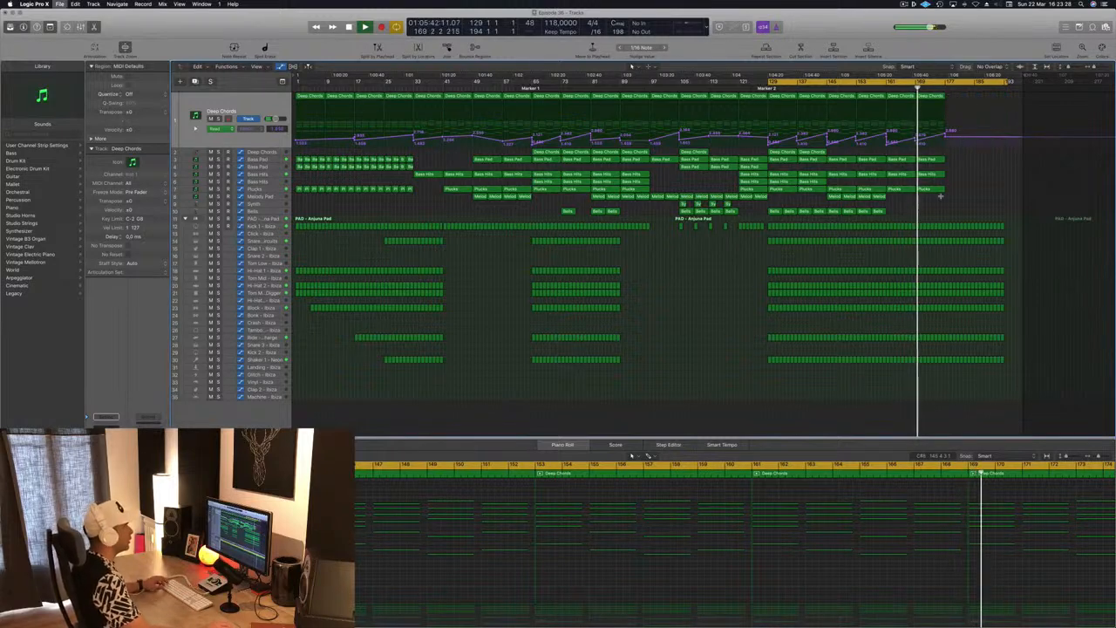
- Extend the cycle range back to bar 1 and play the arrangement from the start
key(space)
key(space)
drag(770, 82, 297, 89)
key(space)
key(space)
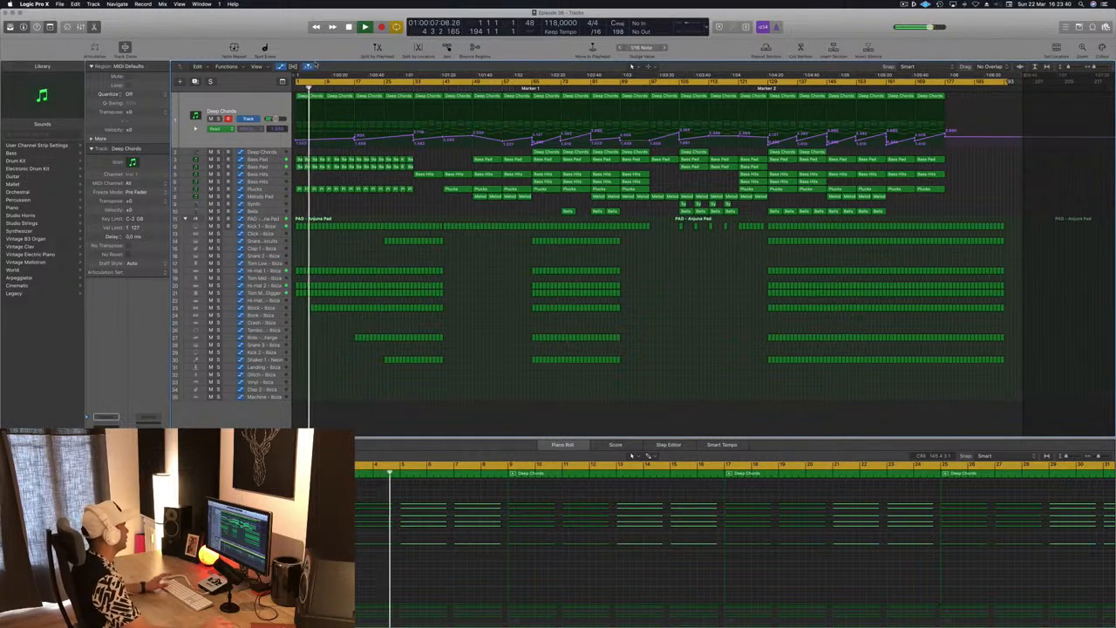
- Listen to the arrangement around bars 33 and 49 with the Bass Hits track selected, toggling its solo
click(409, 87)
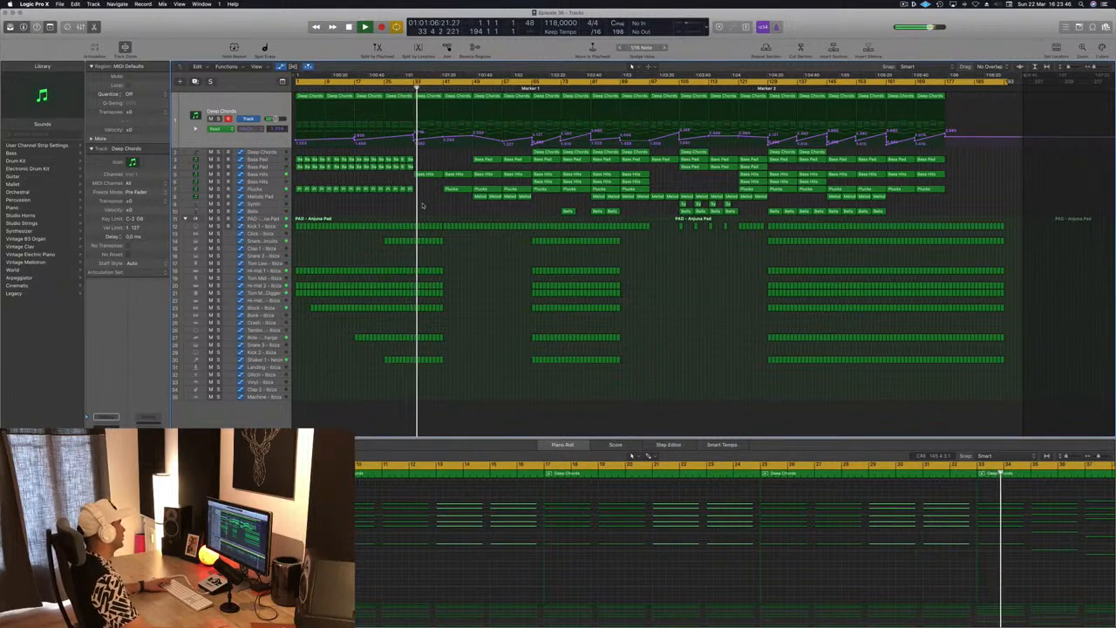
click(253, 173)
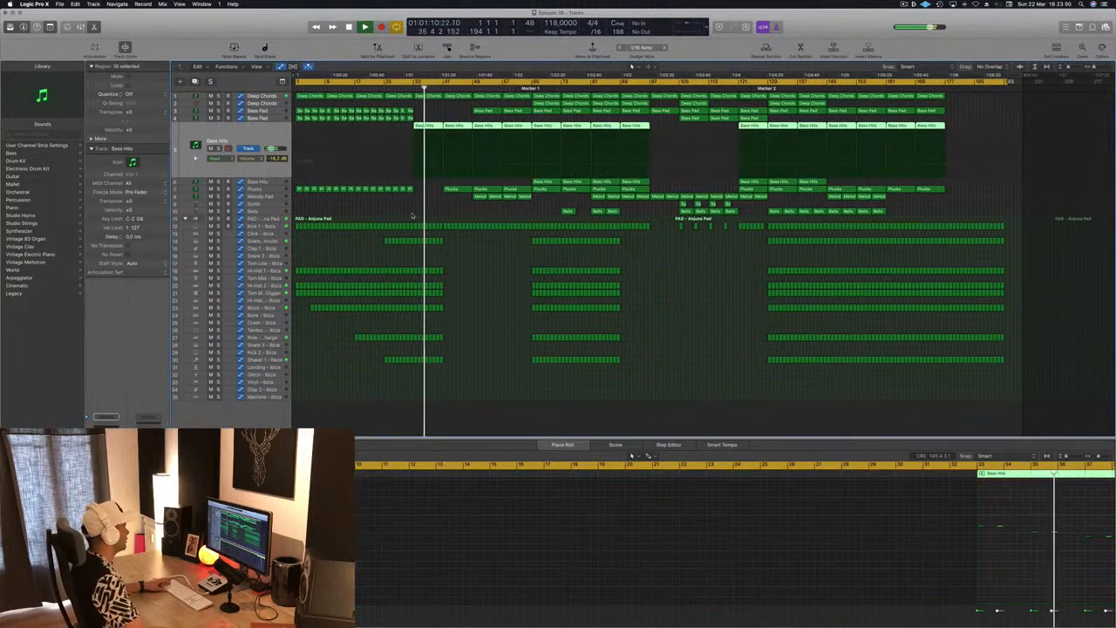
click(480, 210)
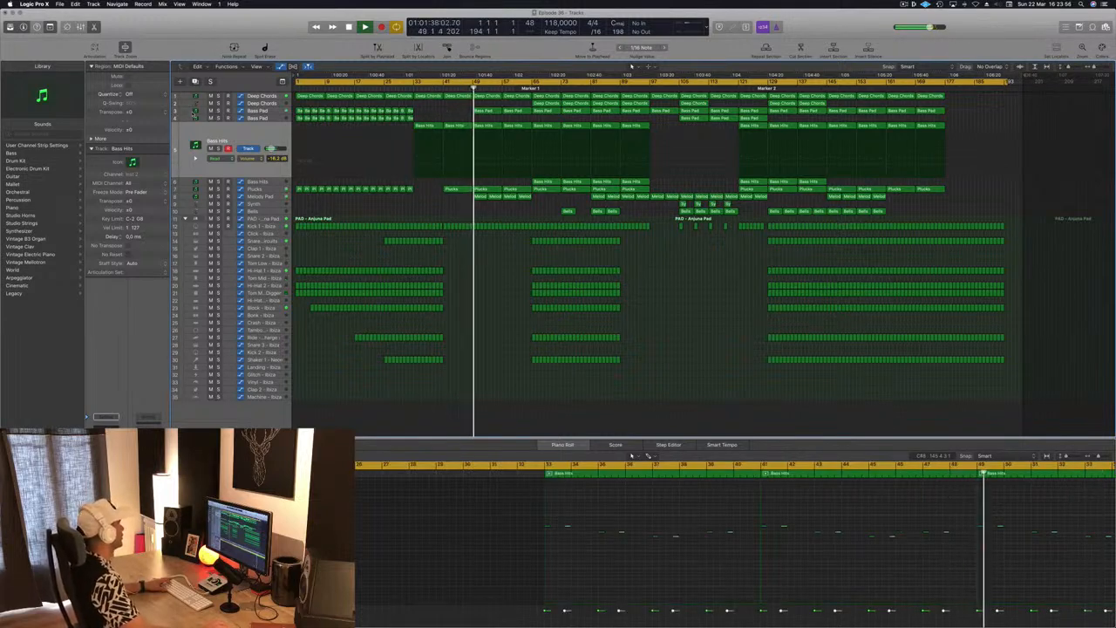
key(s)
key(s)
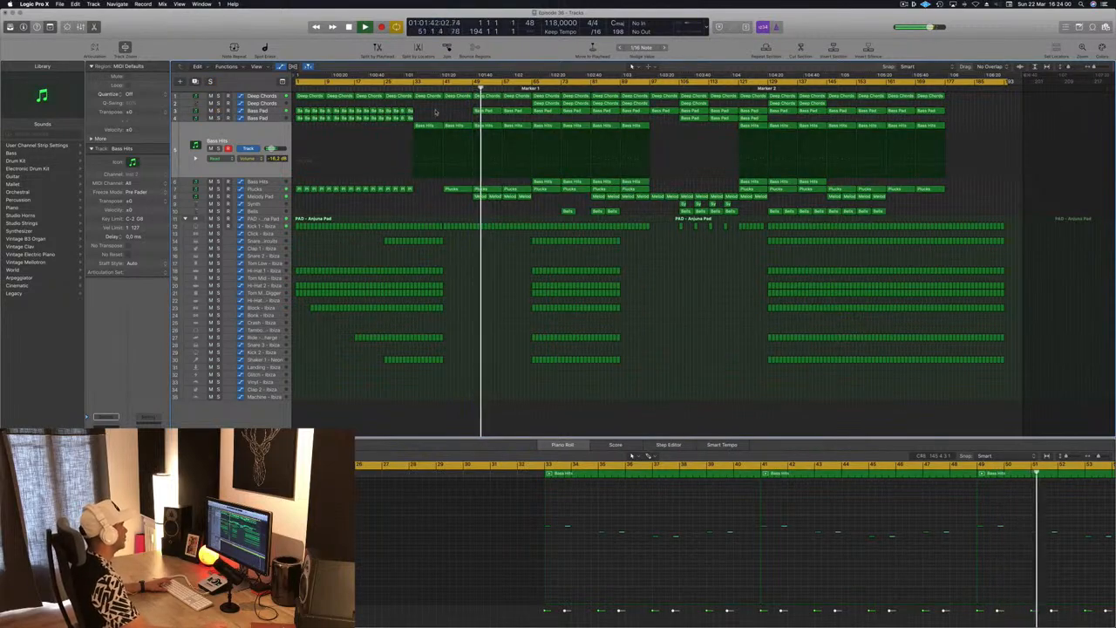
- Check the Plucks and Melody Pad tracks, toggling the Melody Pad's solo, then continue playback near bar 65 and save the project
click(257, 190)
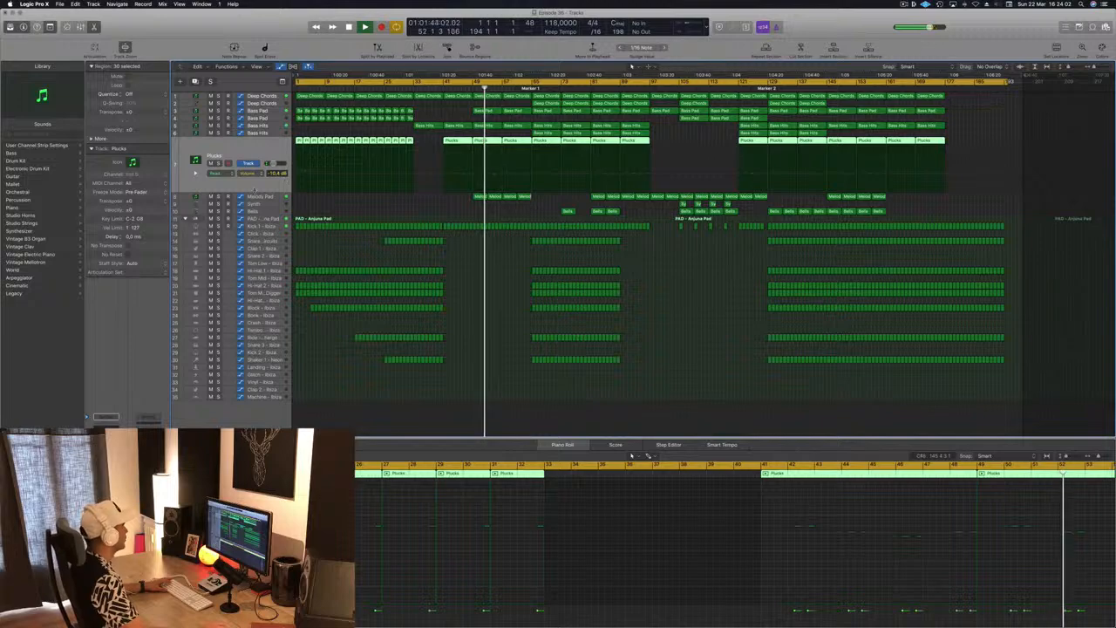
key(s)
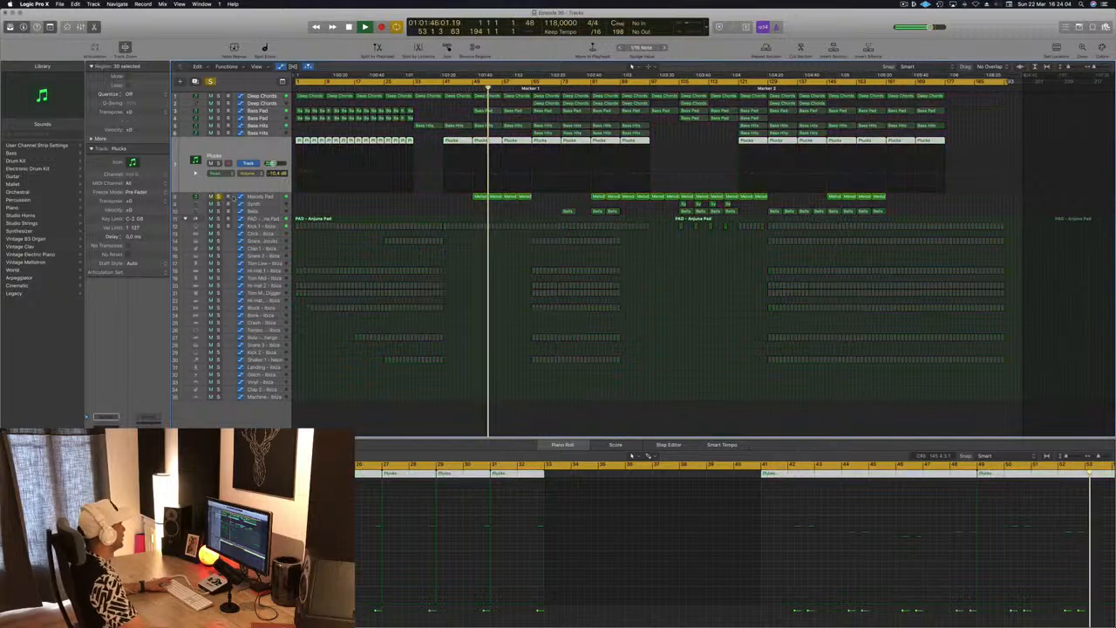
click(219, 198)
click(260, 198)
click(454, 206)
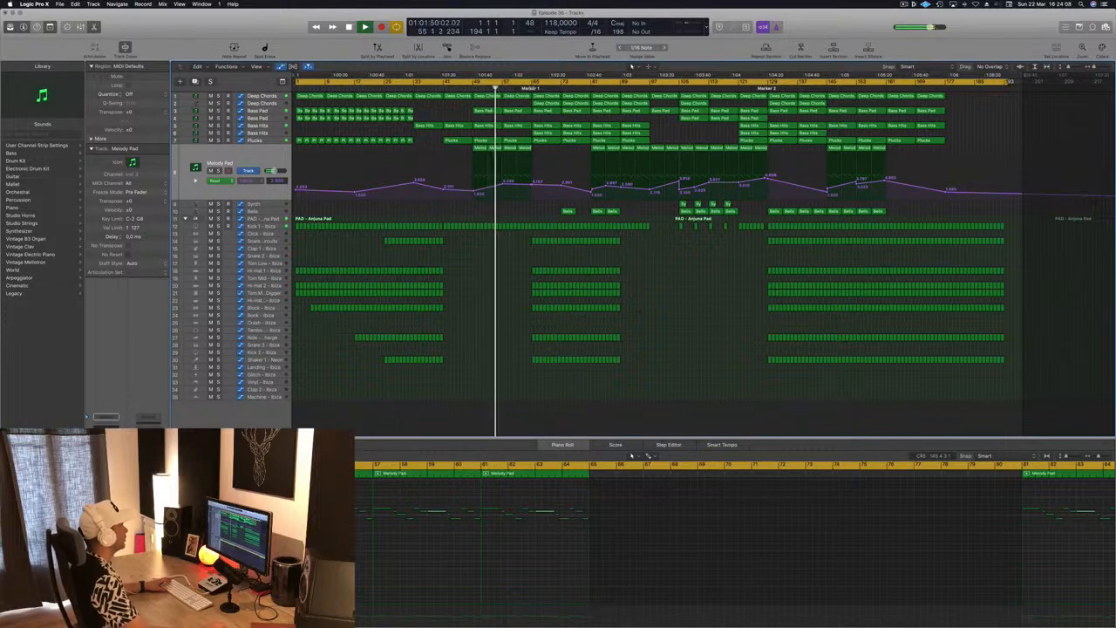
click(528, 88)
key(super+s)
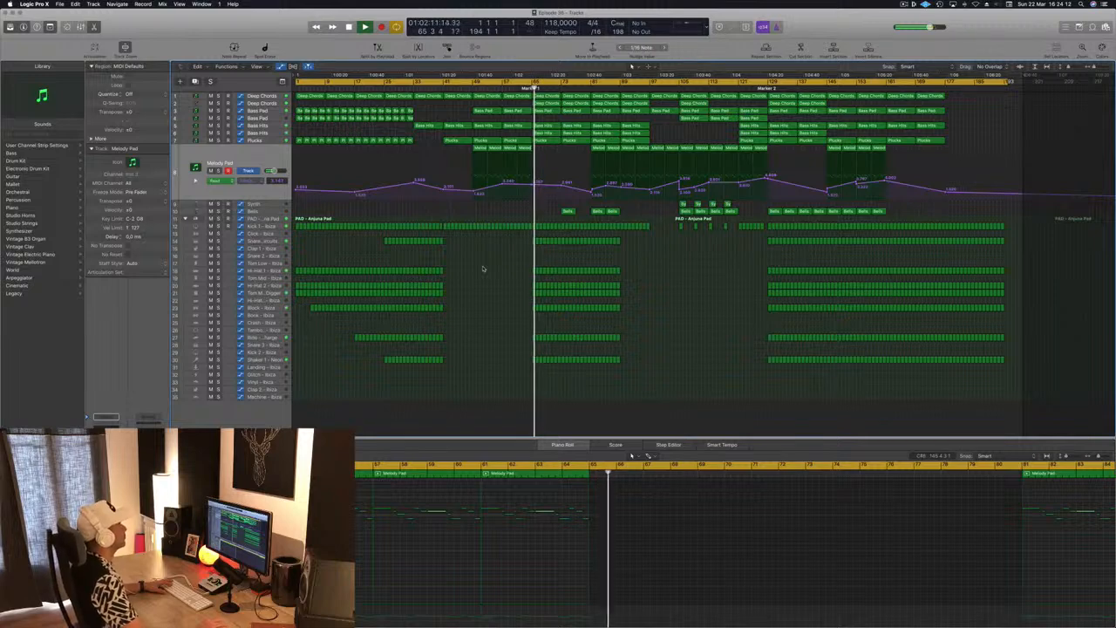